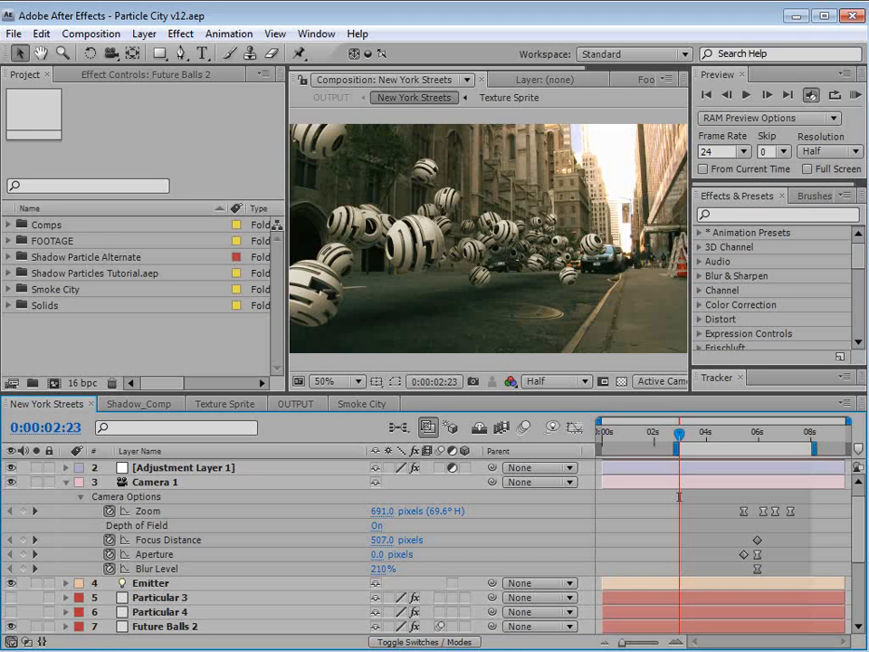
# - Bring the balls_zoom movie on screen, play it, and scrub back to about the 1-second mark
pyautogui.moveTo(868, 169); pyautogui.dragTo(536, 145)
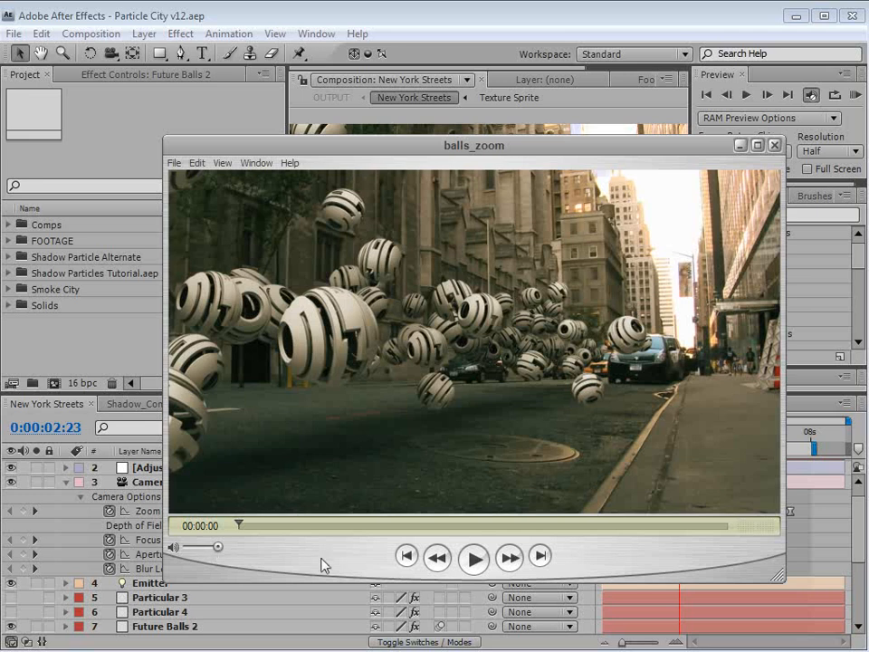
pyautogui.click(476, 560)
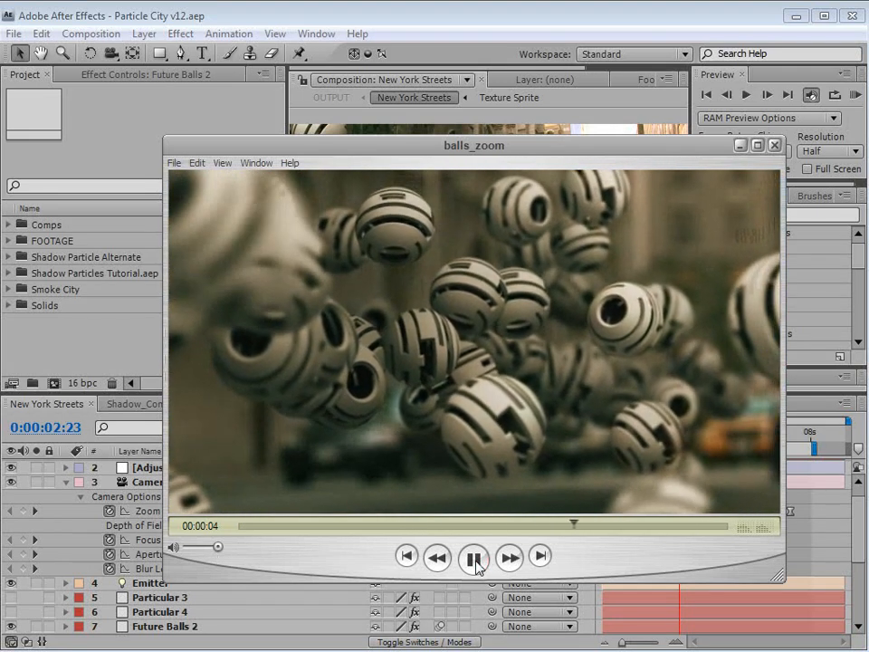
pyautogui.click(474, 559)
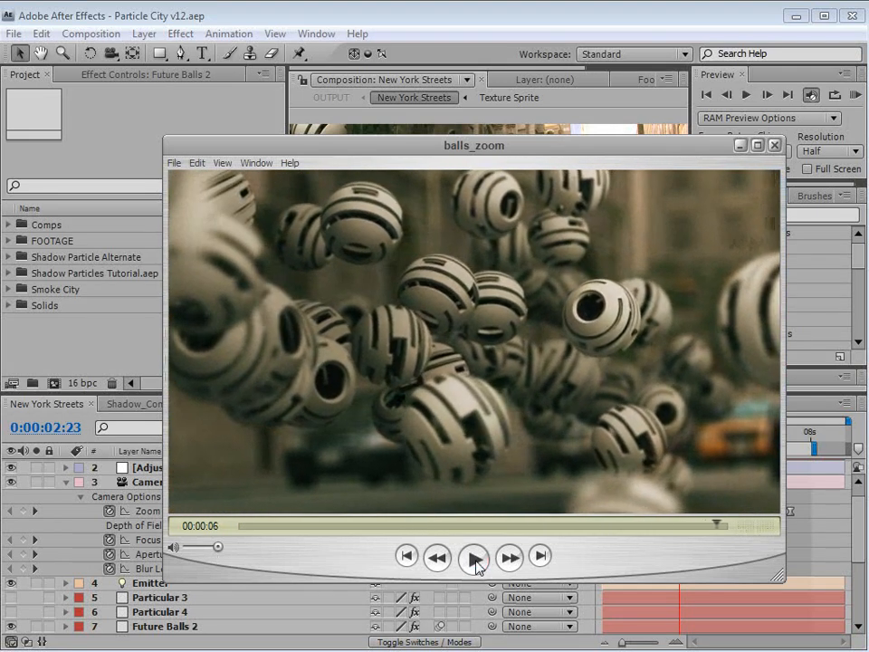
pyautogui.moveTo(485, 526)
pyautogui.mouseDown()
pyautogui.moveTo(399, 528)
pyautogui.moveTo(689, 528)
pyautogui.moveTo(559, 540)
pyautogui.moveTo(281, 541)
pyautogui.moveTo(246, 529)
pyautogui.moveTo(419, 528)
pyautogui.moveTo(236, 526)
pyautogui.moveTo(371, 526)
pyautogui.mouseUp()
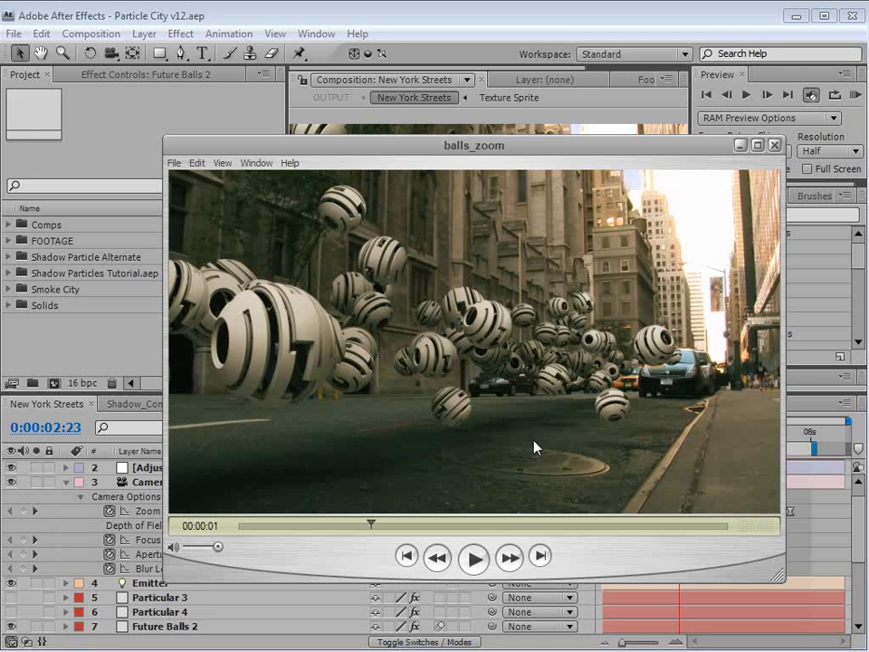
# - Bring the White Balls falling movie on screen, enlarge its player window, play it and scrub through the falling balls
pyautogui.moveTo(868, 163); pyautogui.dragTo(321, 164)
pyautogui.moveTo(608, 475); pyautogui.dragTo(742, 548)
pyautogui.click(316, 492)
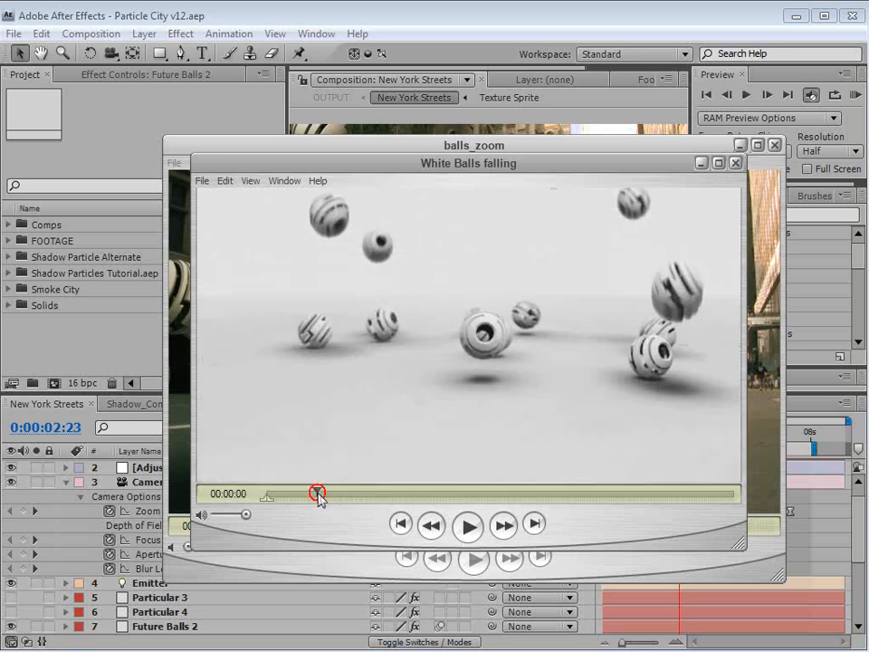
pyautogui.click(467, 527)
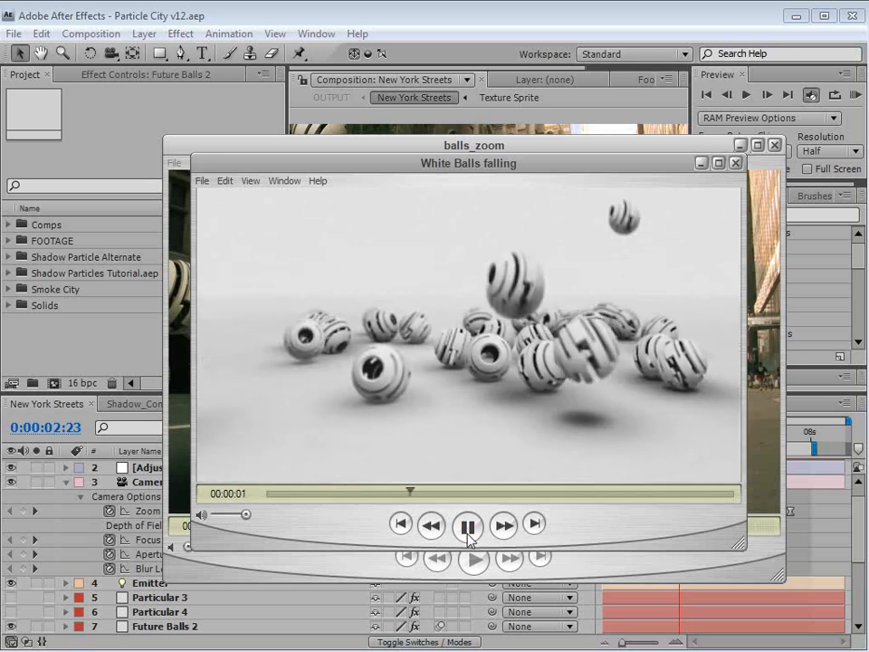
pyautogui.click(467, 526)
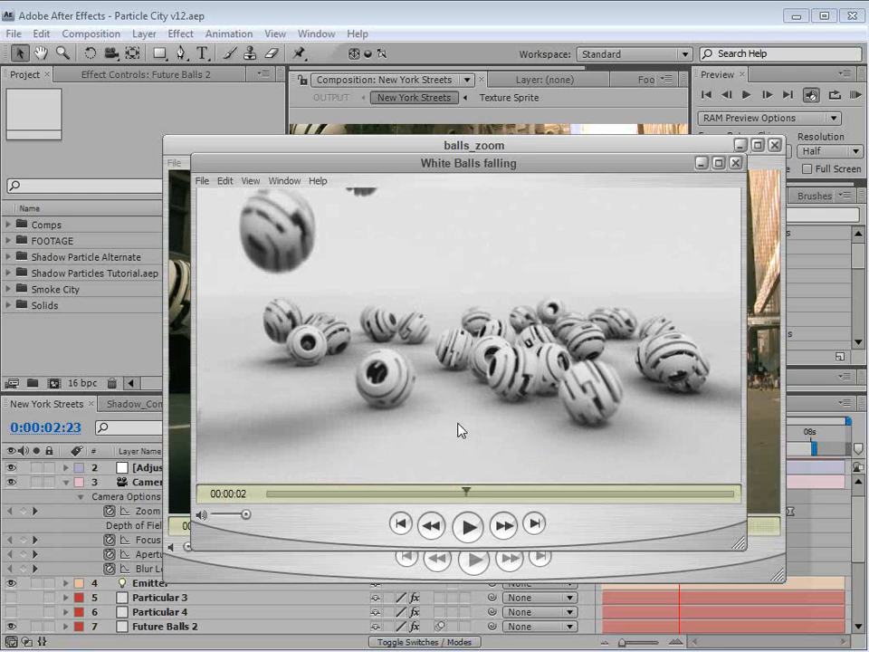
pyautogui.moveTo(464, 492); pyautogui.dragTo(438, 497)
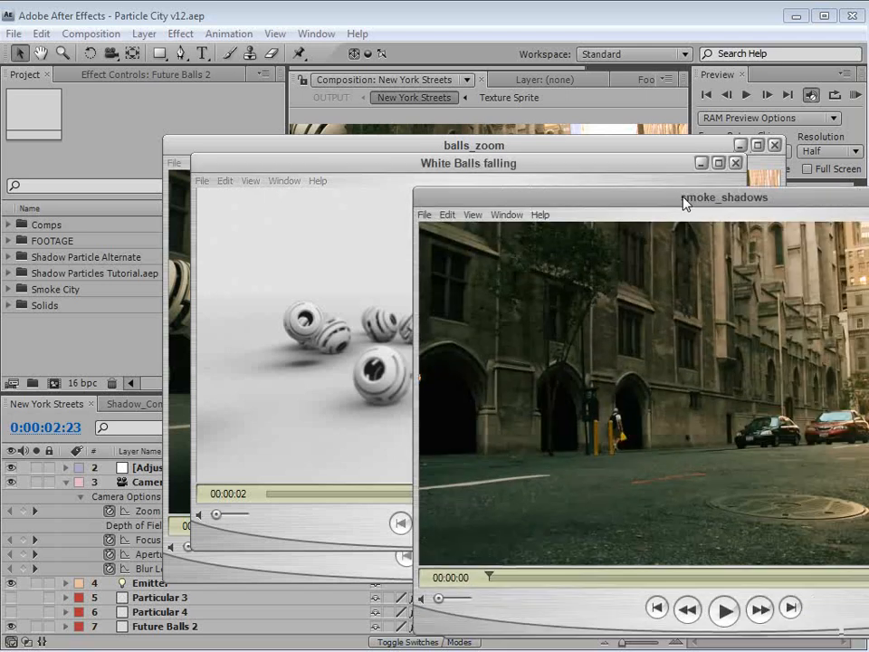
# - Move the smoke_shadows movie fully into view and play the smoke trail shot, pausing partway
pyautogui.moveTo(683, 197); pyautogui.dragTo(390, 146)
pyautogui.click(450, 559)
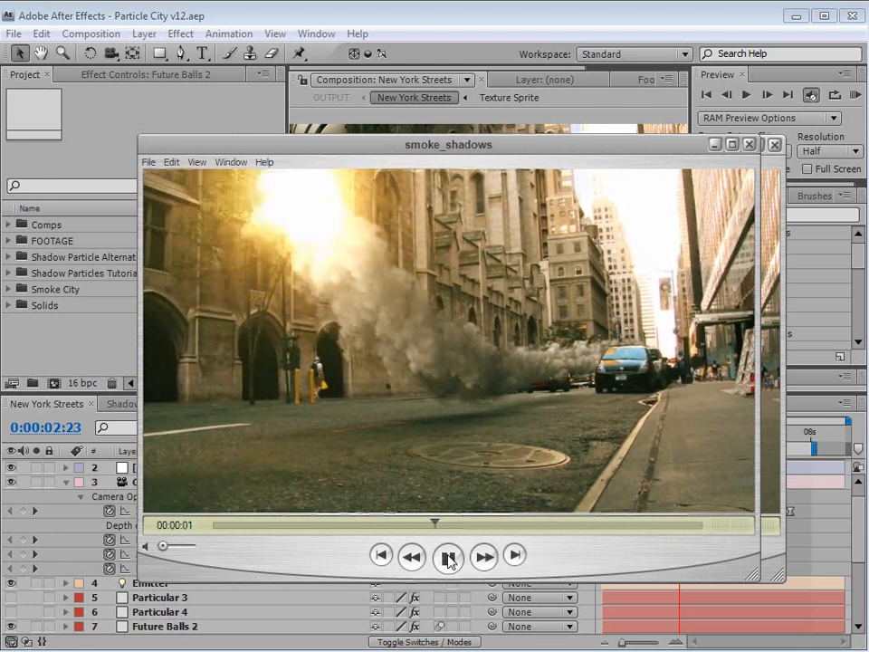
pyautogui.click(448, 559)
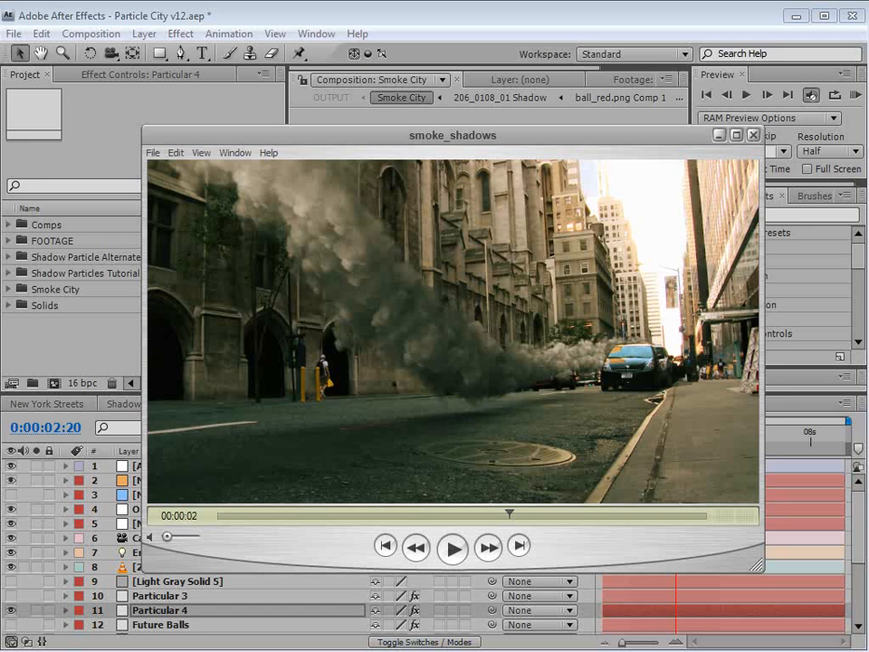
# - Review the green_random seed movie by playing it from the start and scrubbing to about 4 seconds, and move its window off screen
pyautogui.moveTo(868, 119); pyautogui.dragTo(371, 101)
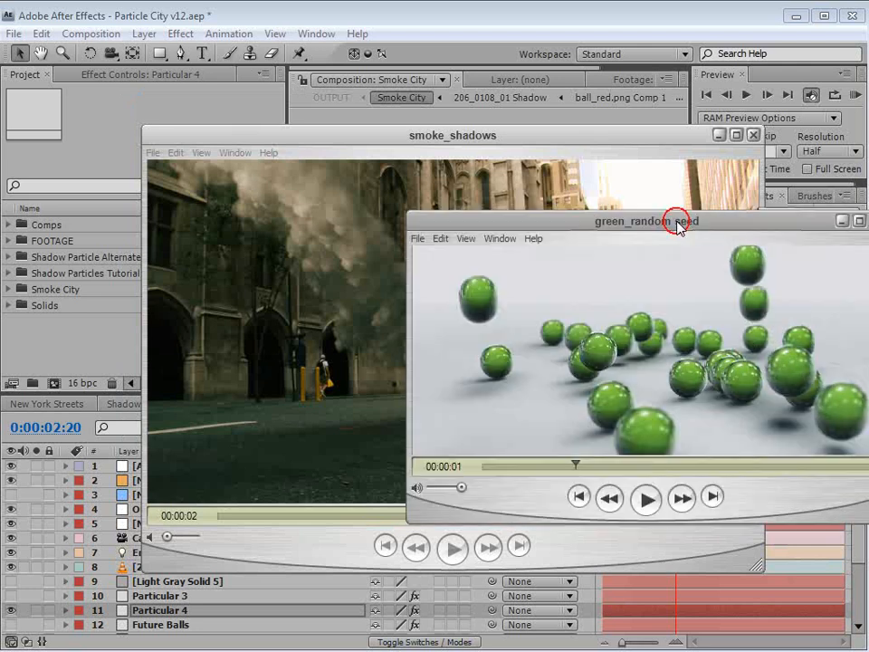
pyautogui.moveTo(675, 220); pyautogui.dragTo(508, 205)
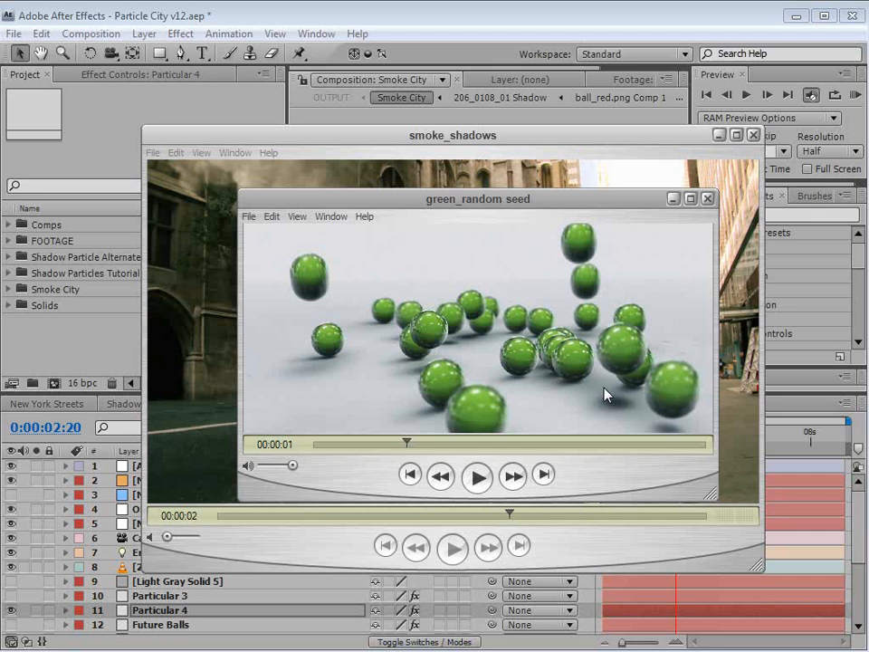
pyautogui.moveTo(407, 444); pyautogui.dragTo(253, 447)
pyautogui.click(480, 482)
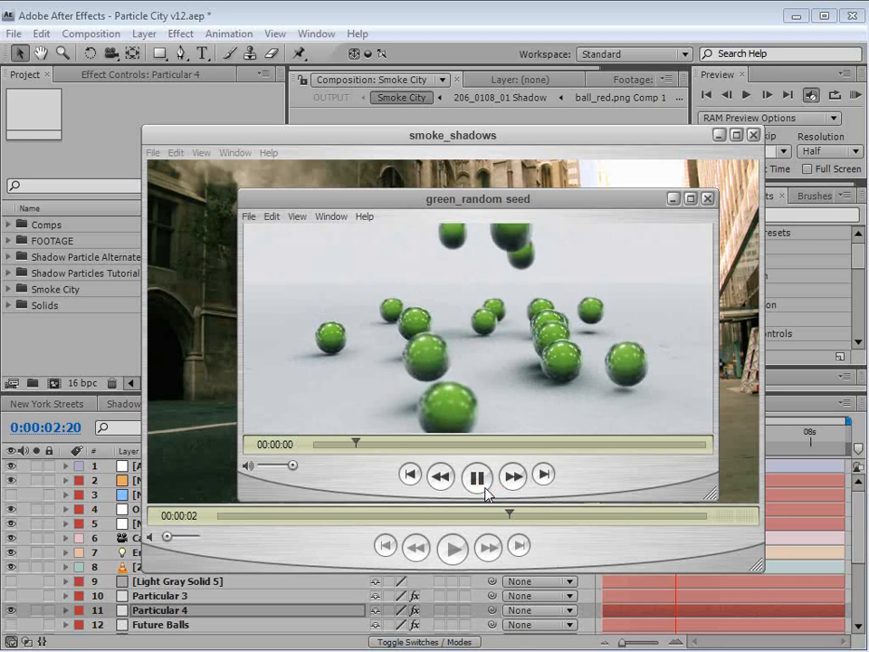
pyautogui.click(483, 484)
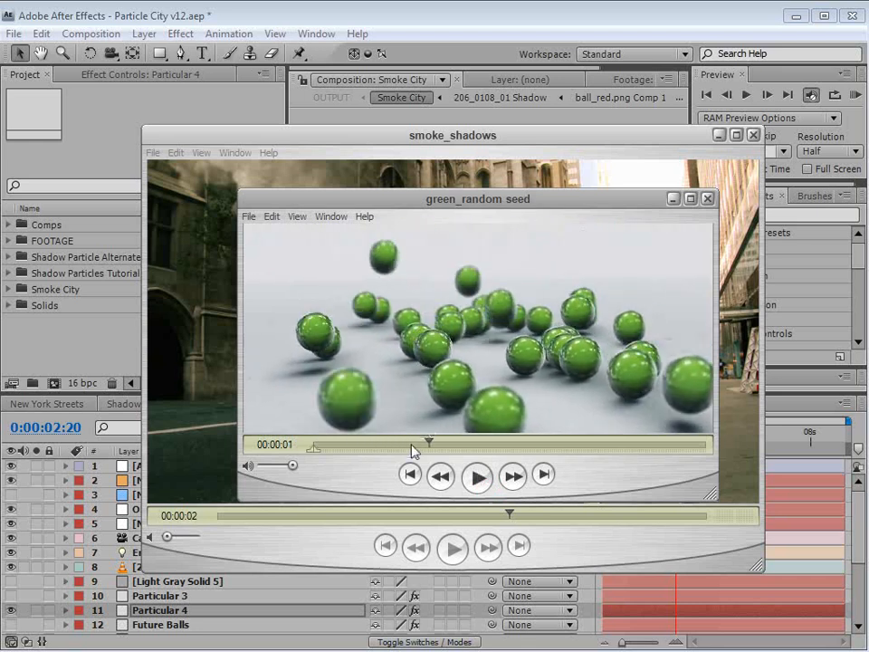
pyautogui.moveTo(429, 443); pyautogui.dragTo(595, 453)
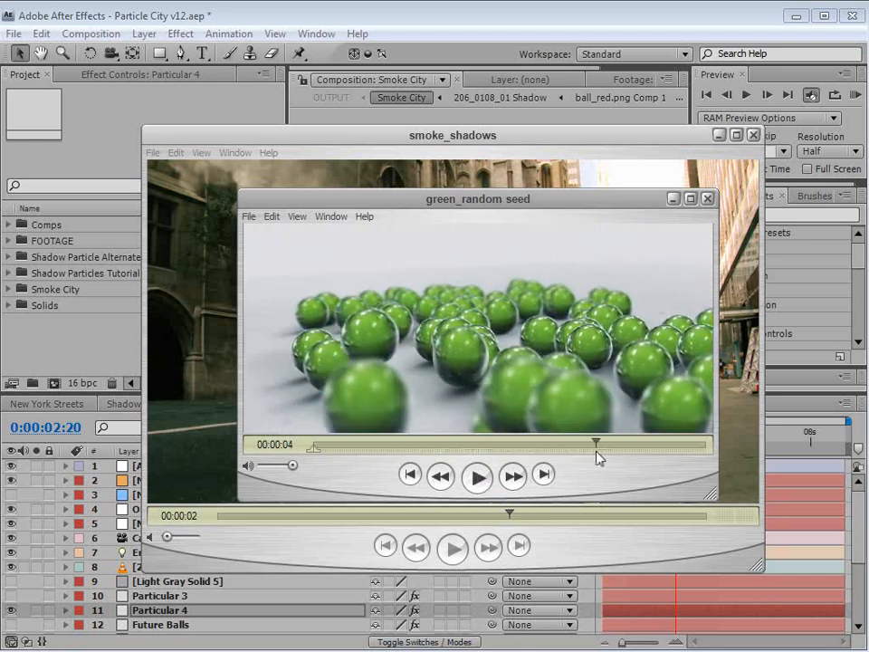
pyautogui.moveTo(456, 200); pyautogui.dragTo(521, 184)
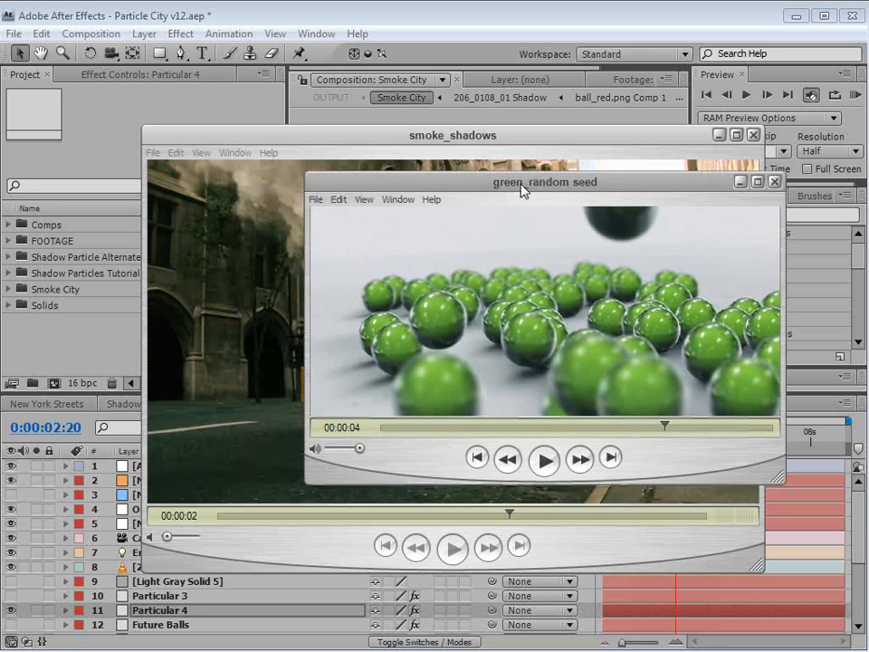
pyautogui.moveTo(494, 185); pyautogui.dragTo(868, 185)
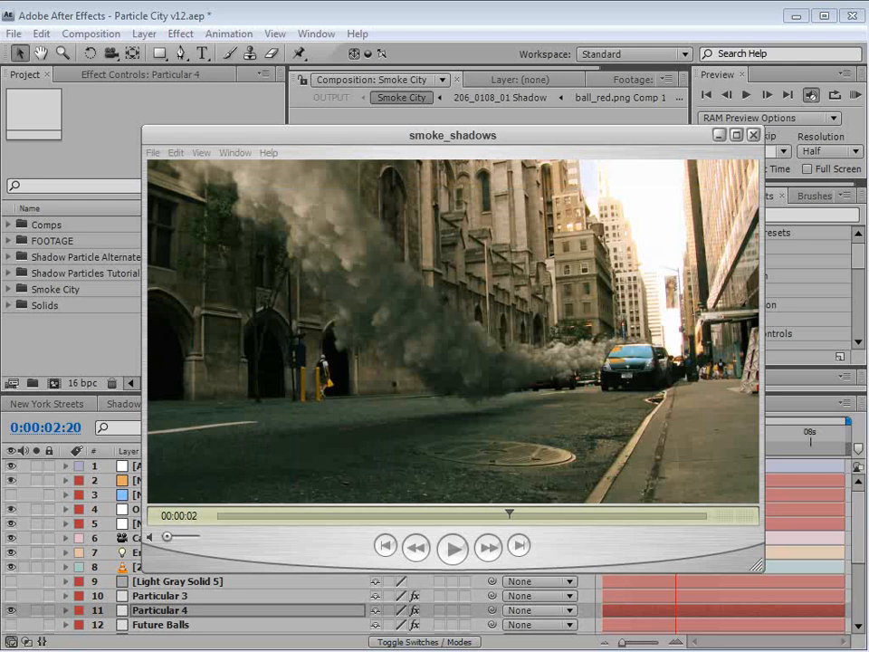
# - Bring the Output Smalla movie on screen and scrub through it to examine the red smoke and its shadow
pyautogui.moveTo(868, 283); pyautogui.dragTo(437, 173)
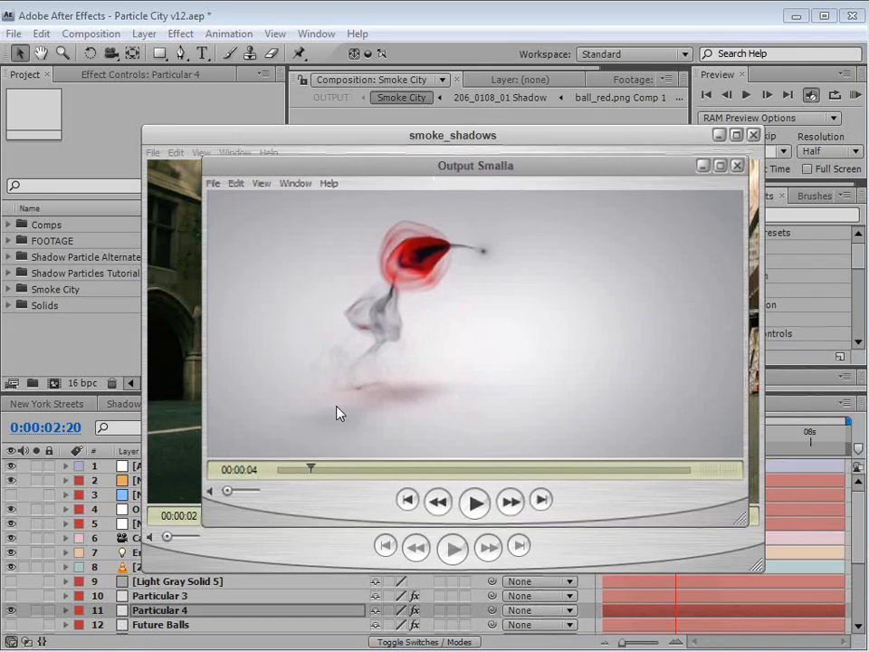
pyautogui.moveTo(312, 469); pyautogui.dragTo(361, 475)
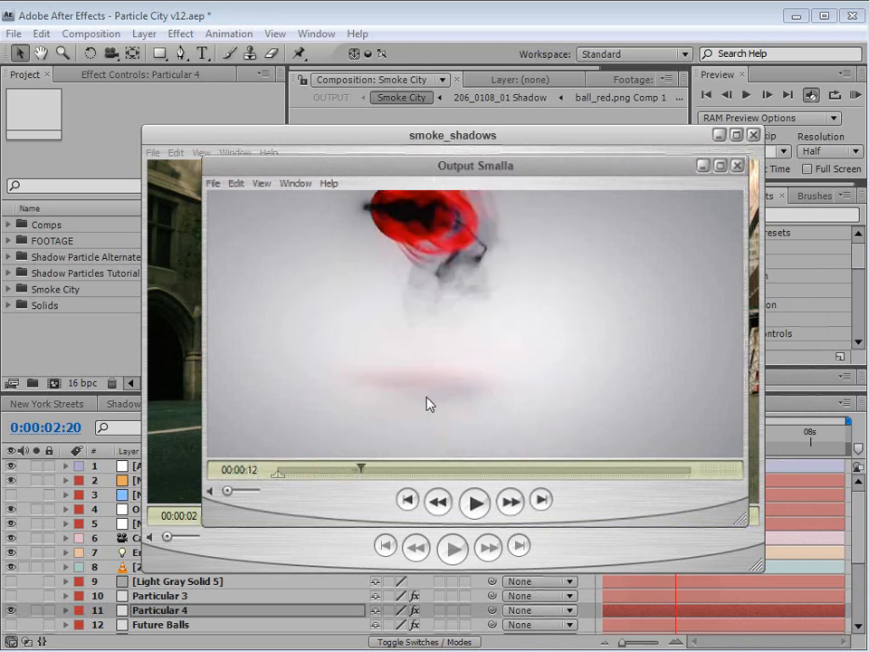
pyautogui.click(365, 471)
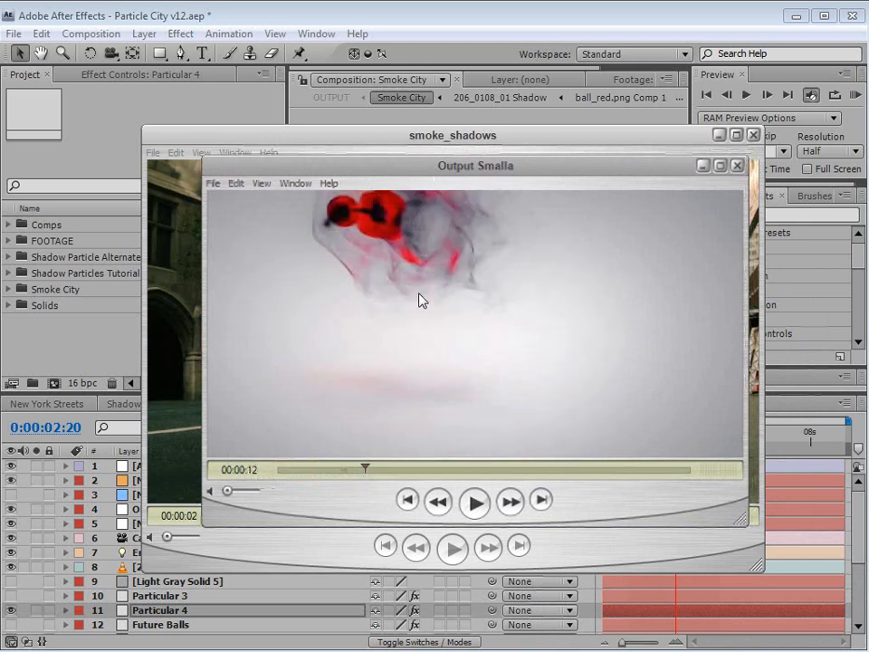
pyautogui.click(376, 478)
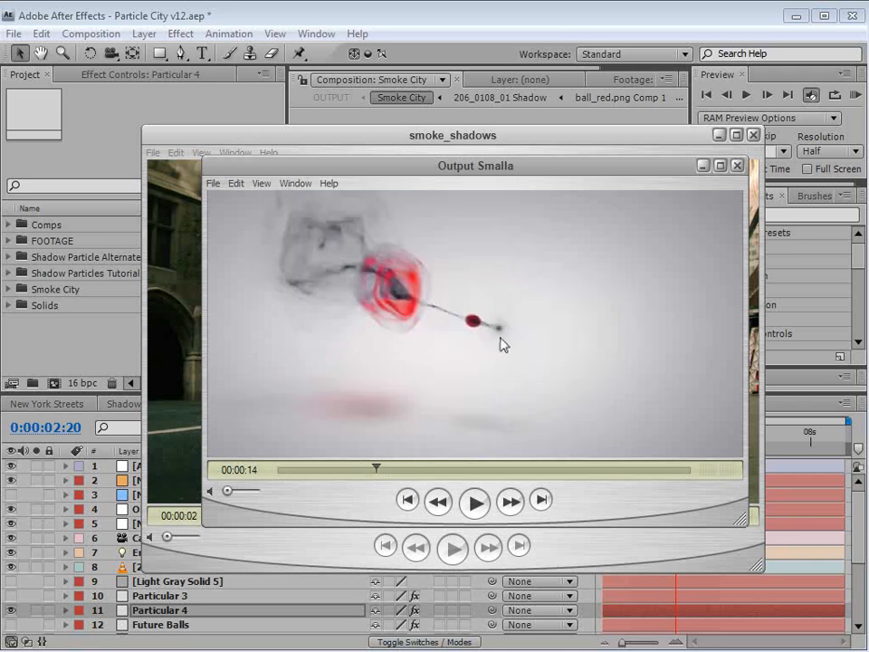
pyautogui.click(379, 469)
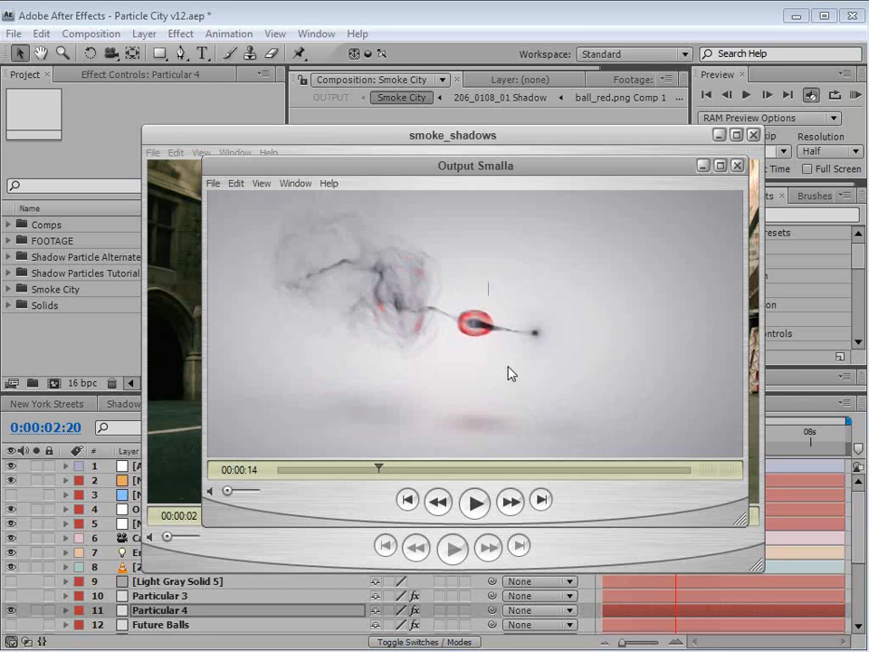
pyautogui.click(380, 470)
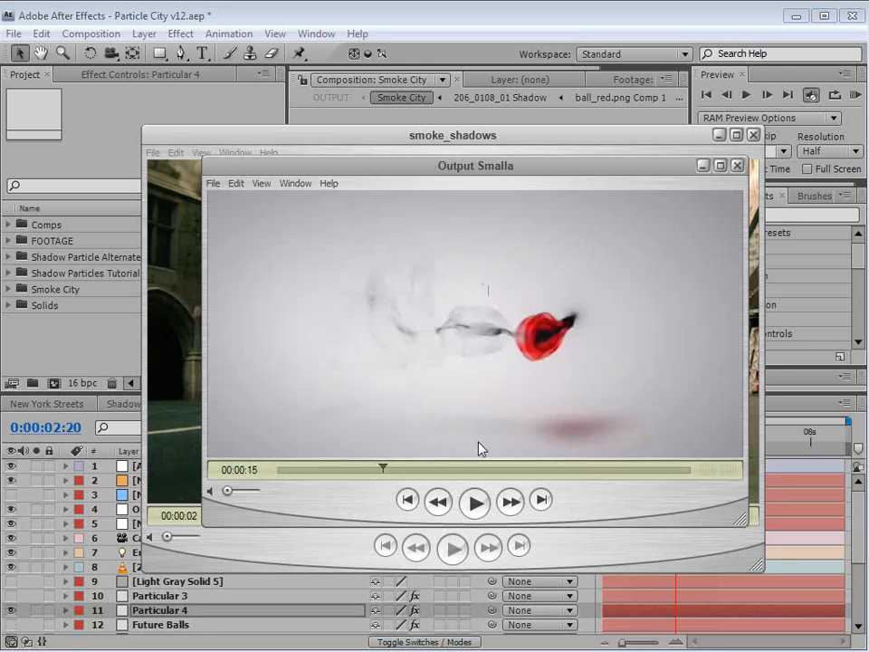
pyautogui.moveTo(380, 469); pyautogui.dragTo(422, 477)
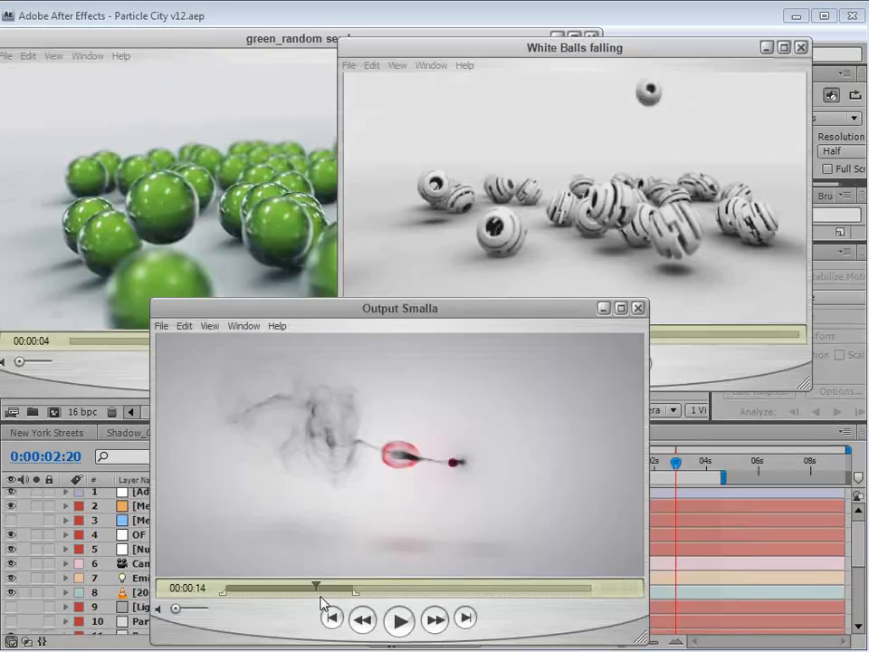
pyautogui.moveTo(314, 581); pyautogui.dragTo(358, 591)
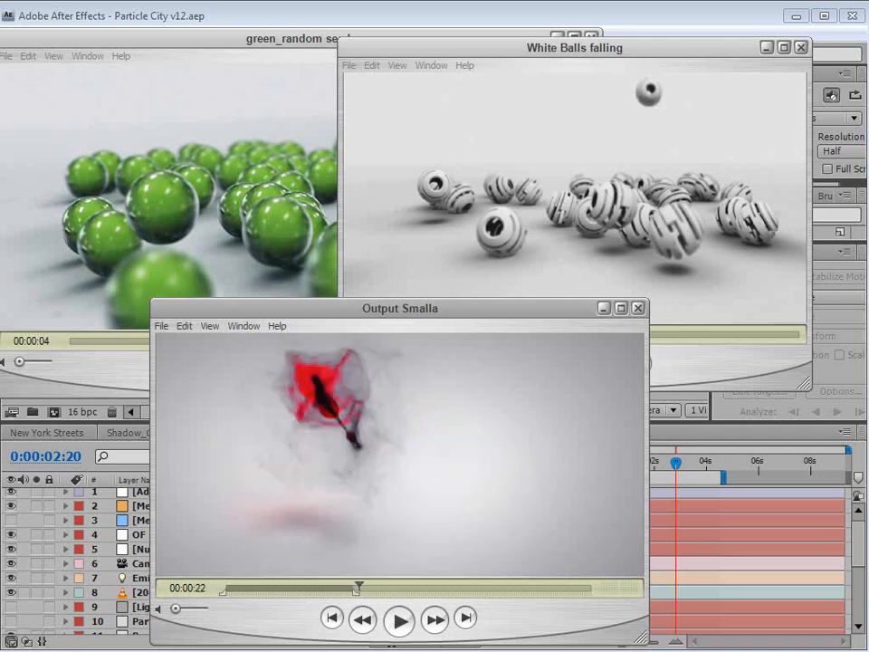
# - Switch to the Video Copilot blog in Firefox, browse down to the Particle Animation to Music post, and minimize the browser
pyautogui.moveTo(866, 179); pyautogui.dragTo(346, 38)
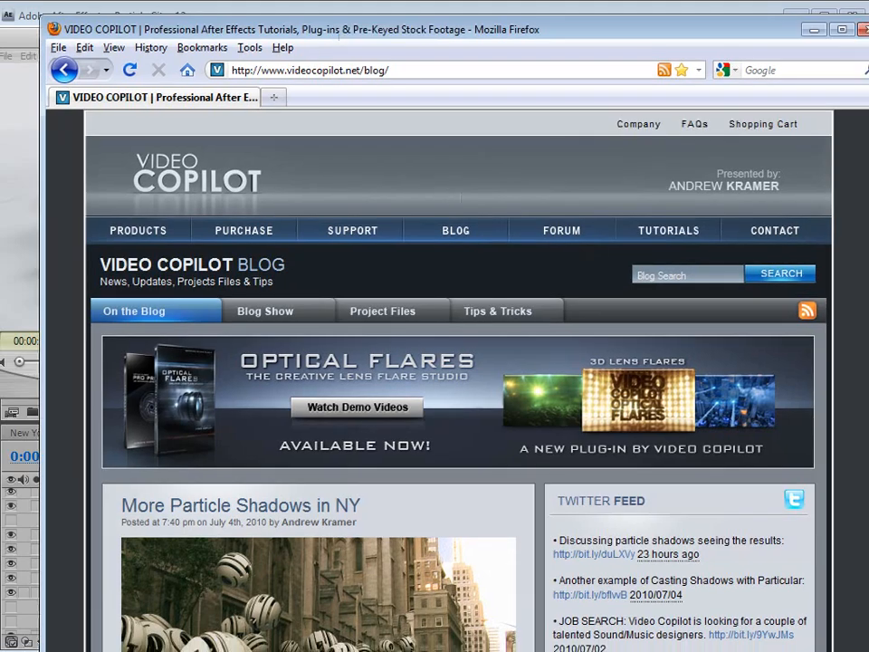
pyautogui.scroll(-20, 340, 35)
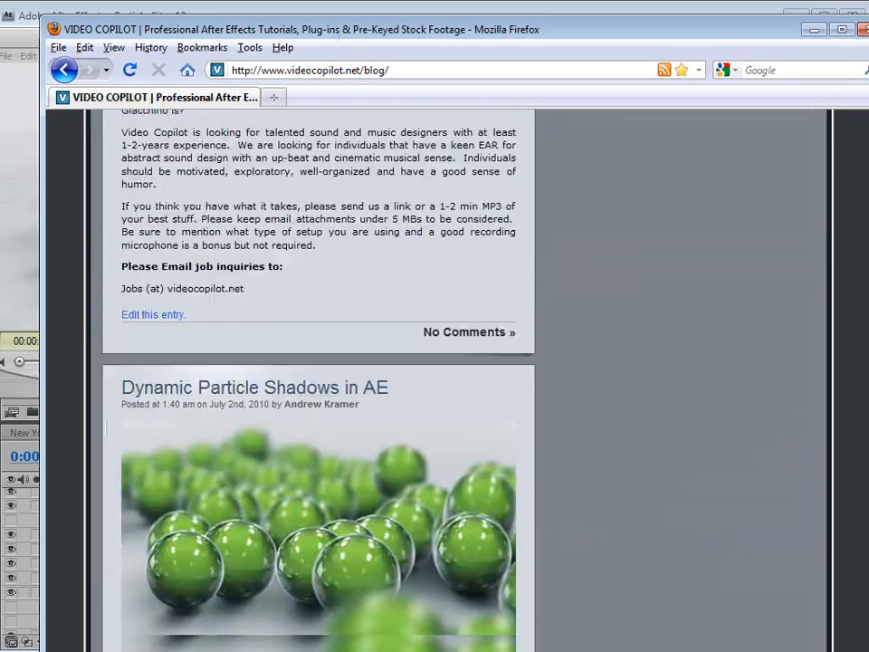
pyautogui.scroll(-10, 340, 35)
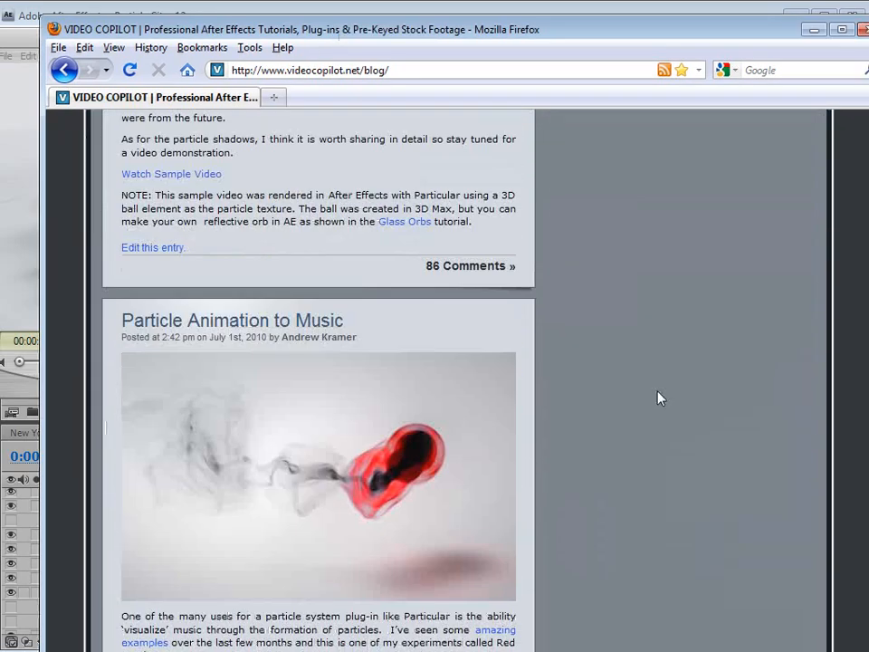
pyautogui.scroll(-4, 669, 417)
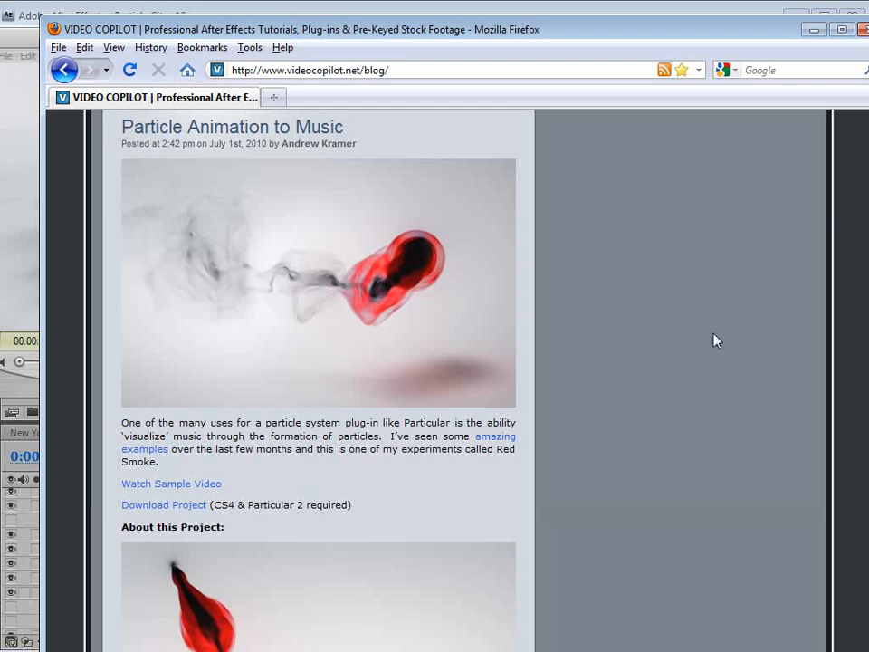
pyautogui.click(812, 31)
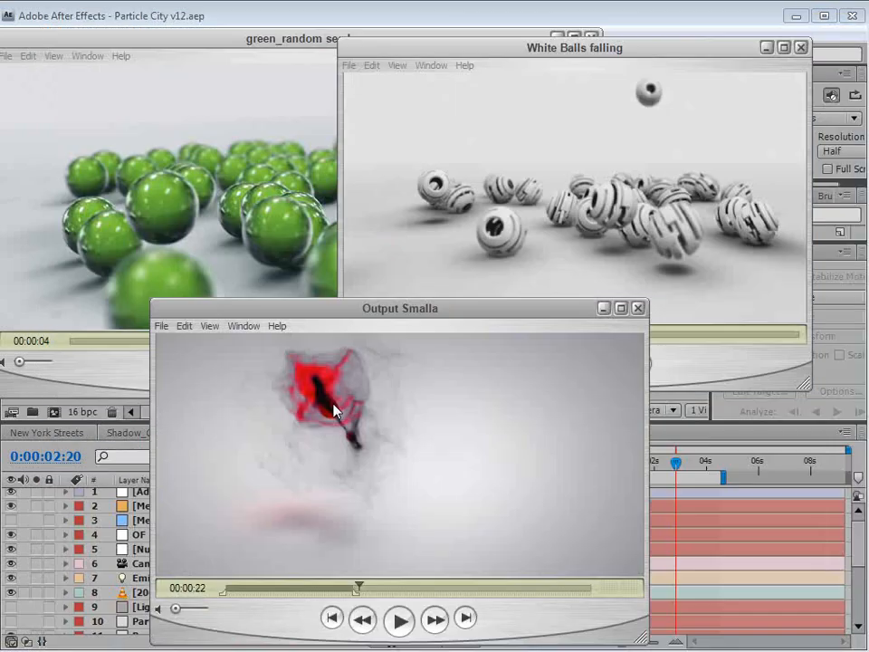
pyautogui.moveTo(404, 314); pyautogui.dragTo(408, 325)
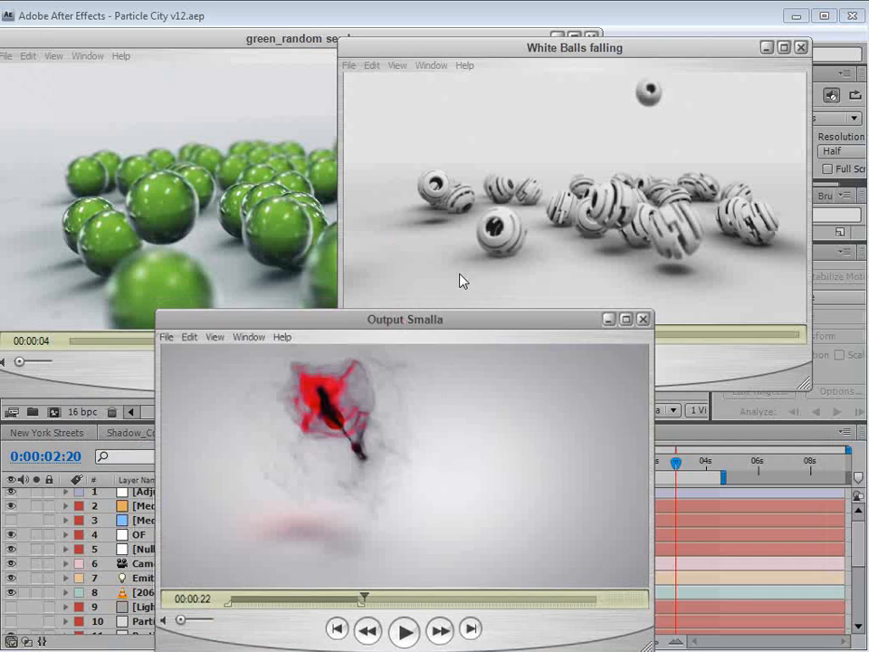
pyautogui.moveTo(417, 51); pyautogui.dragTo(376, 111)
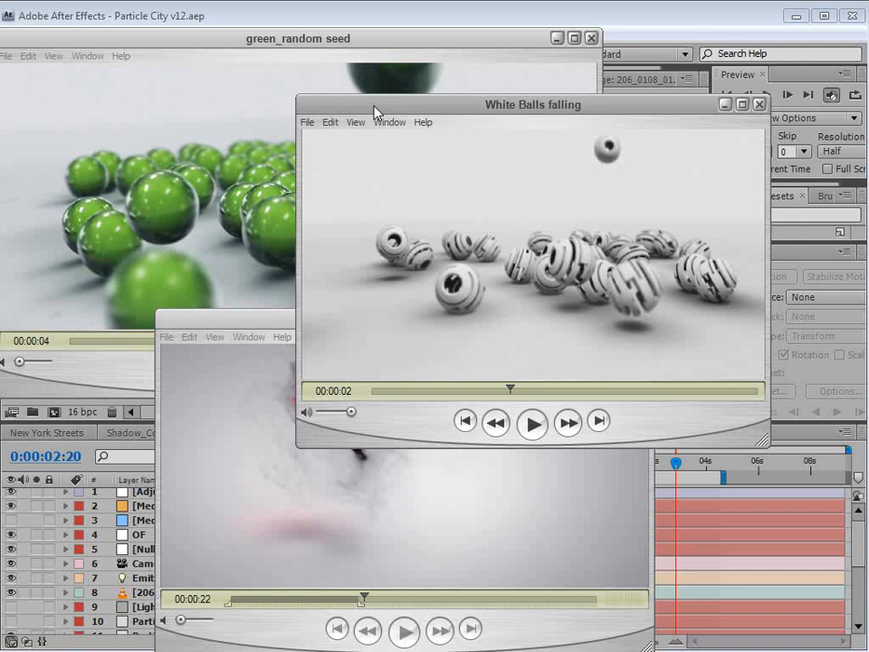
pyautogui.moveTo(374, 106); pyautogui.dragTo(388, 63)
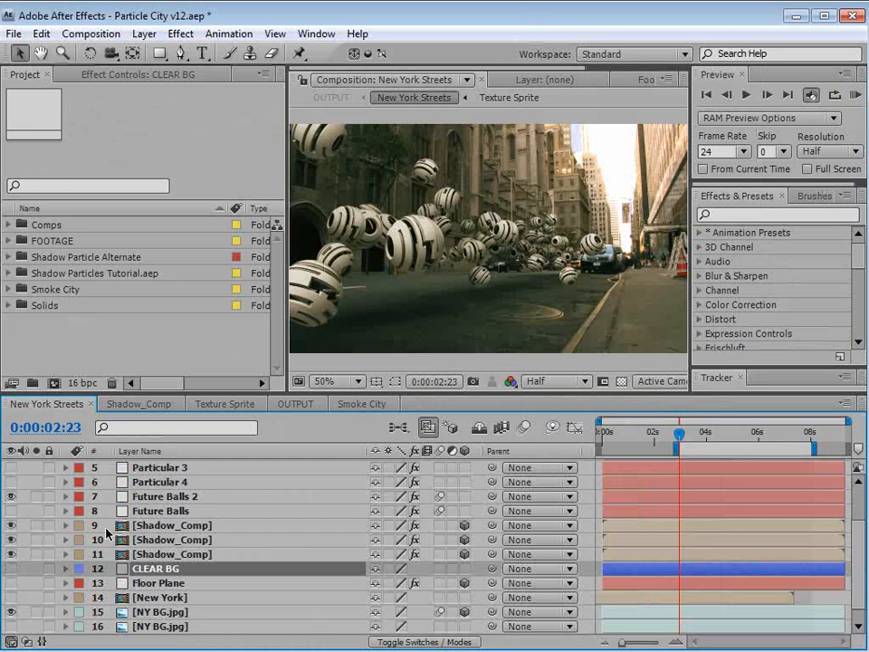
# - Make the CLEAR BG layer visible in the New York Streets composition, and look briefly into the Comps folder
pyautogui.click(11, 568)
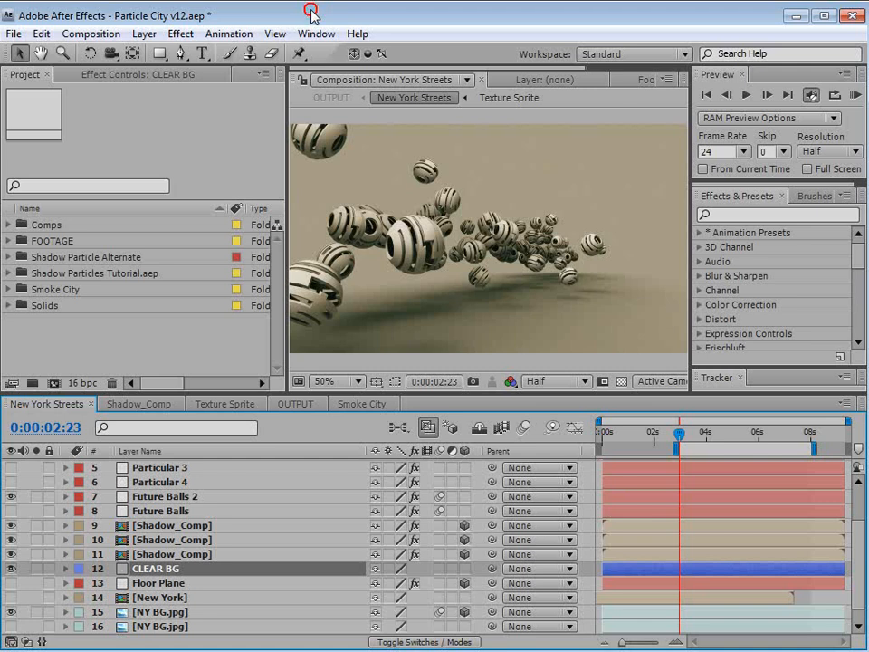
pyautogui.click(8, 225)
pyautogui.click(9, 225)
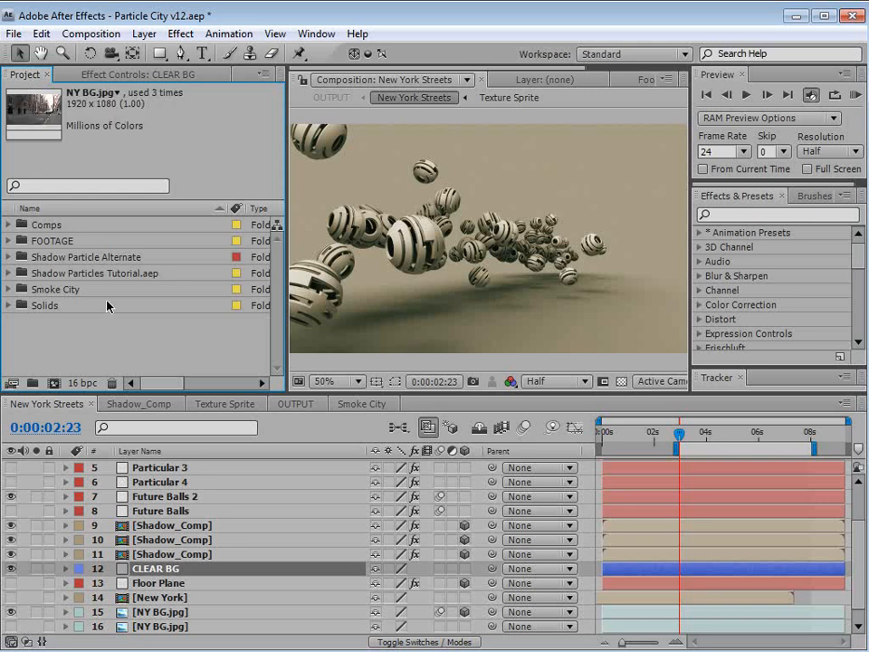
# - Create a new 960 x 540 composition with its duration set to 0:00:10:00
pyautogui.click(91, 33)
pyautogui.click(93, 55)
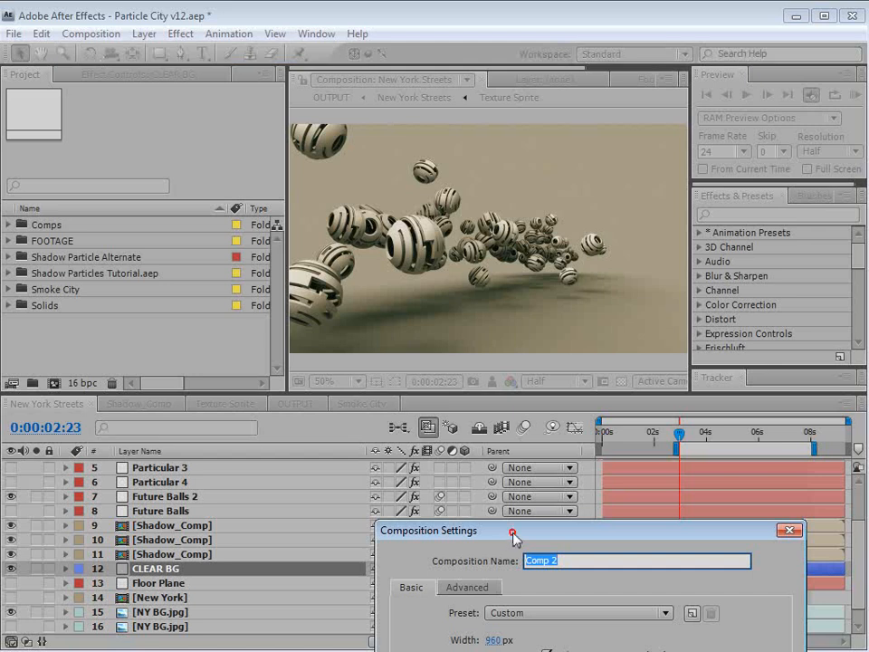
pyautogui.moveTo(514, 472); pyautogui.dragTo(330, 188)
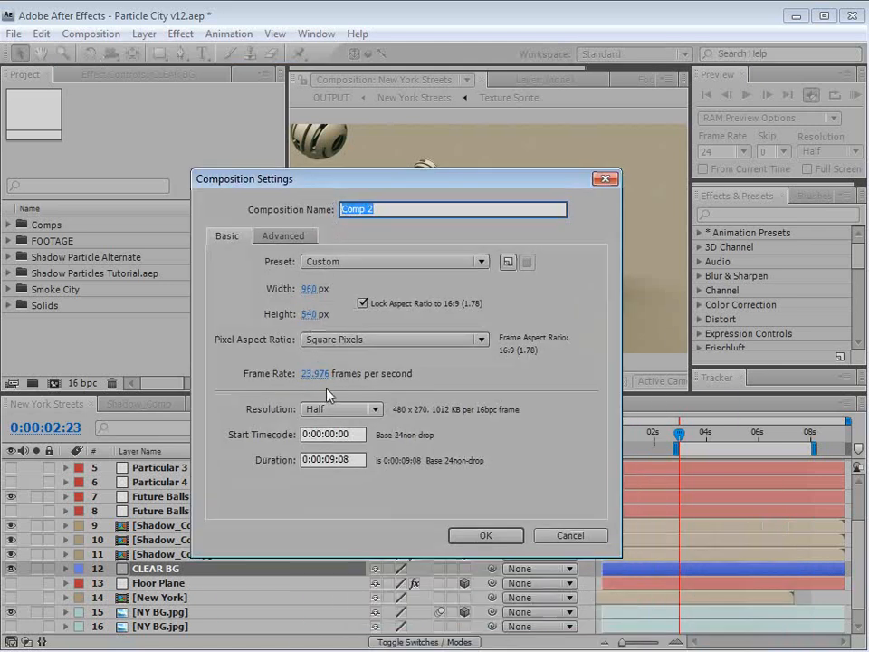
pyautogui.click(330, 460)
pyautogui.doubleClick(331, 460)
pyautogui.write('10')
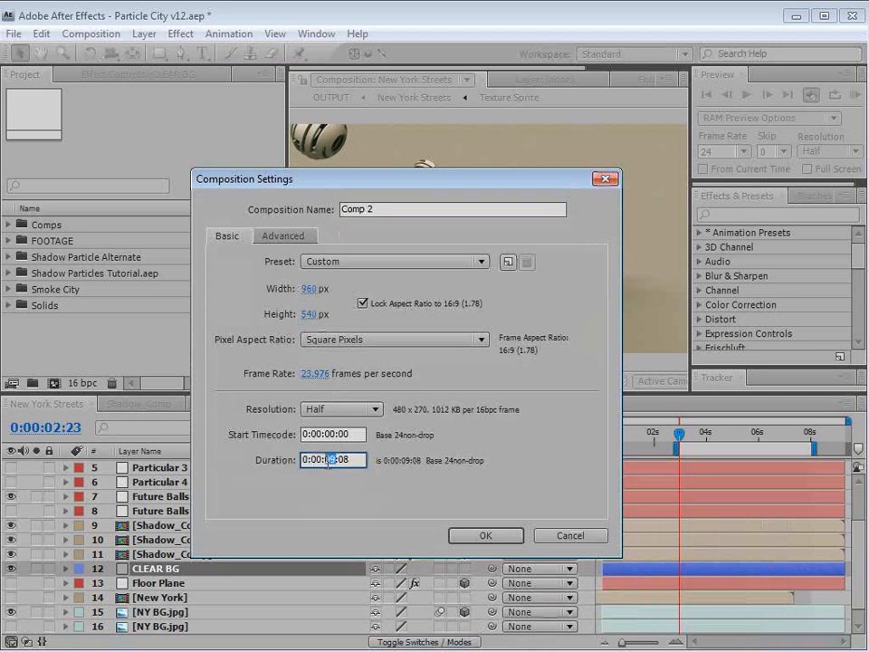
pyautogui.press('Delete')
pyautogui.press('Delete')
pyautogui.write('00')
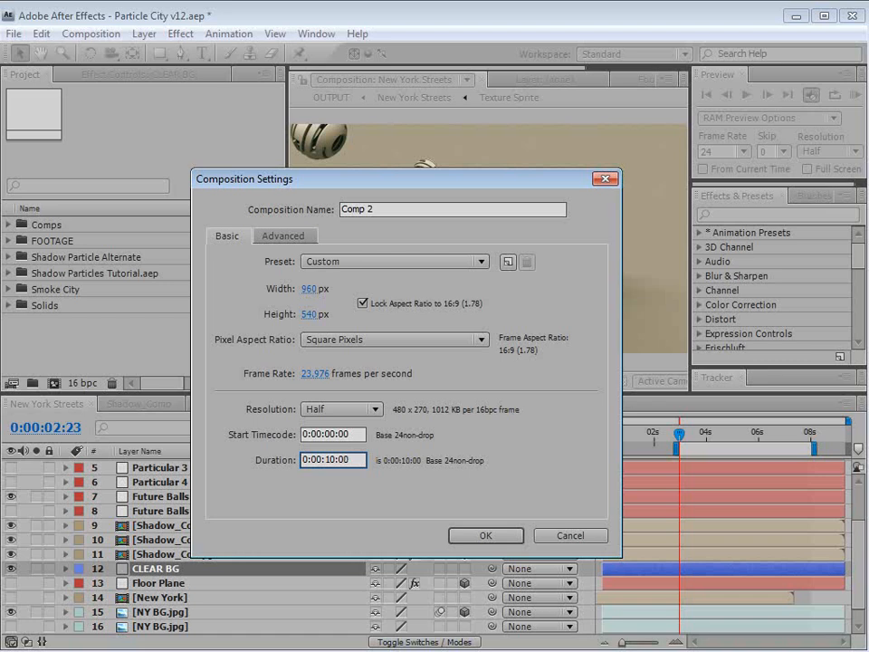
pyautogui.click(488, 540)
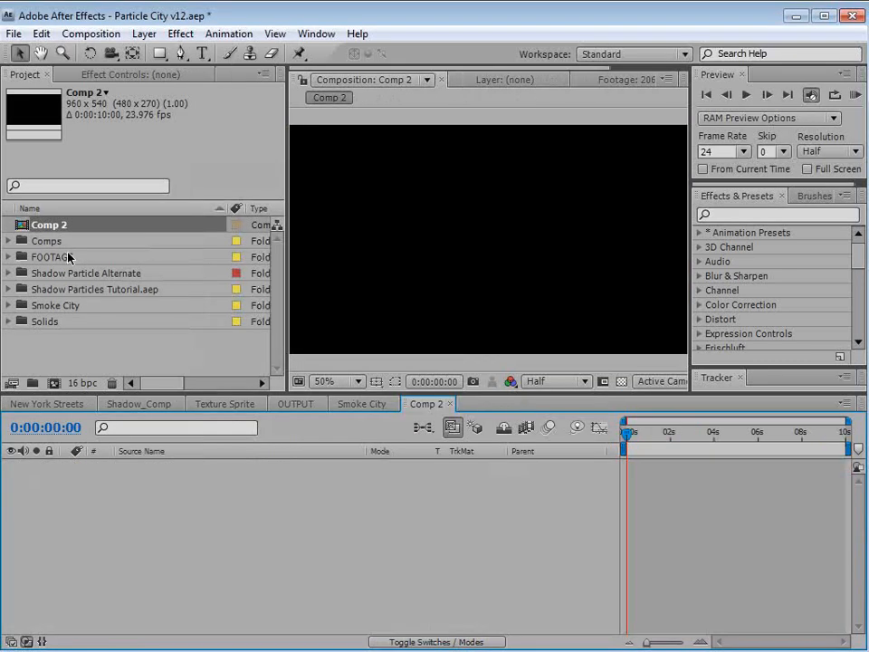
# - Place NY BG.jpg from the FOOTAGE folder in Comp 2 and scale it to fit the composition
pyautogui.click(8, 257)
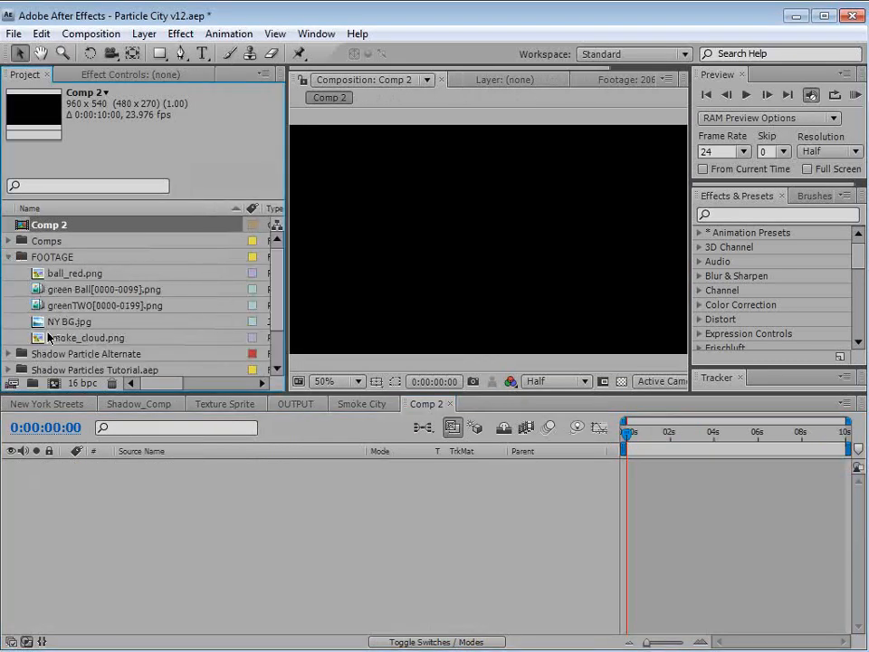
pyautogui.moveTo(34, 324); pyautogui.dragTo(426, 248)
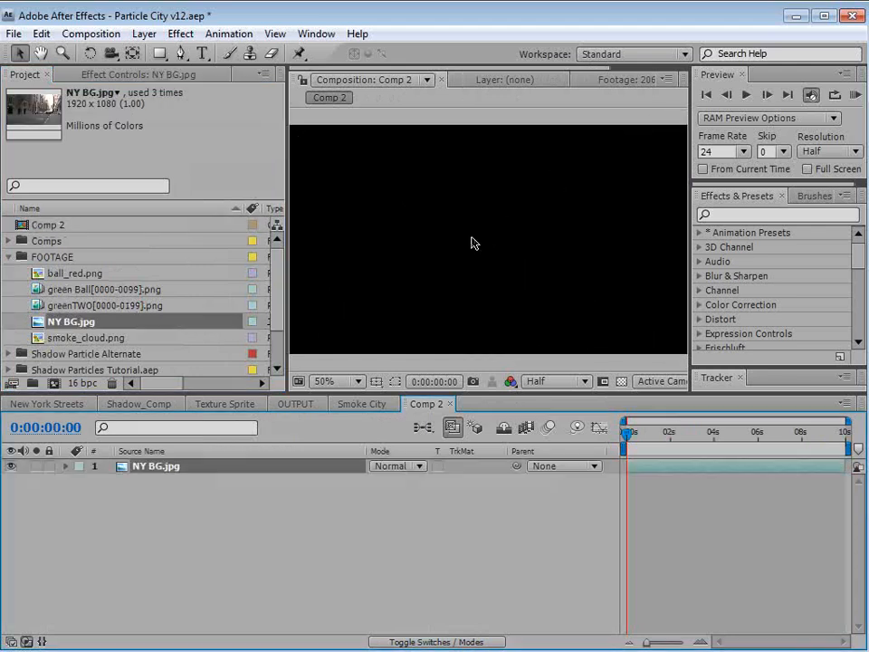
pyautogui.rightClick(465, 239)
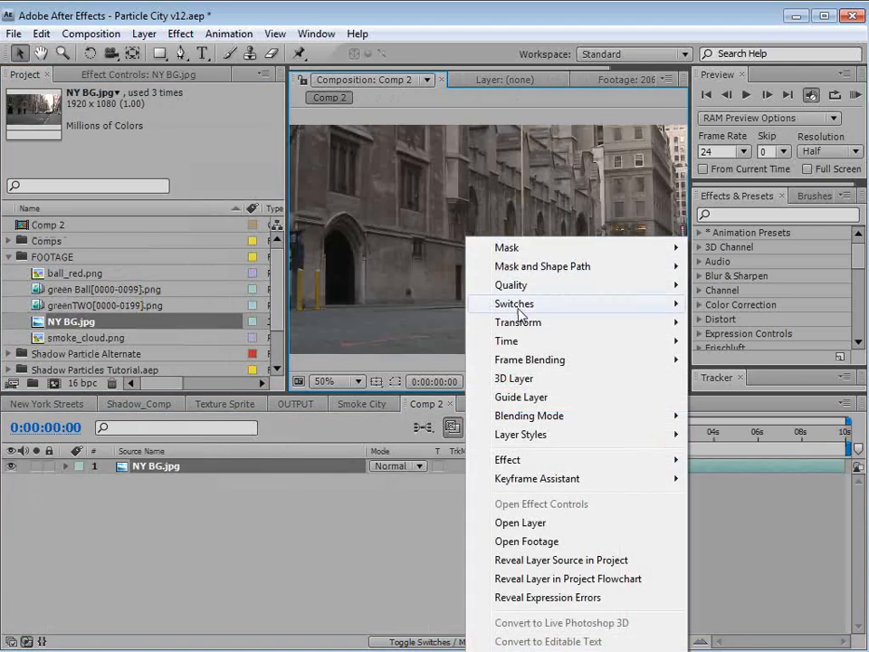
pyautogui.moveTo(503, 326)
pyautogui.click(737, 528)
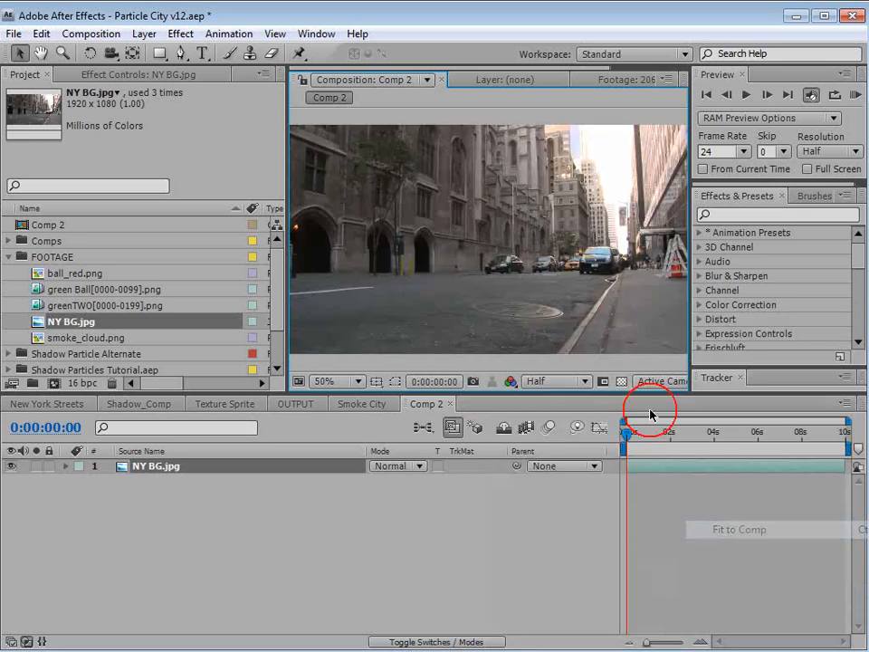
# - Check the fitted street background in an enlarged view and set the composition's preview resolution to Full
pyautogui.scroll(-1, 481, 261)
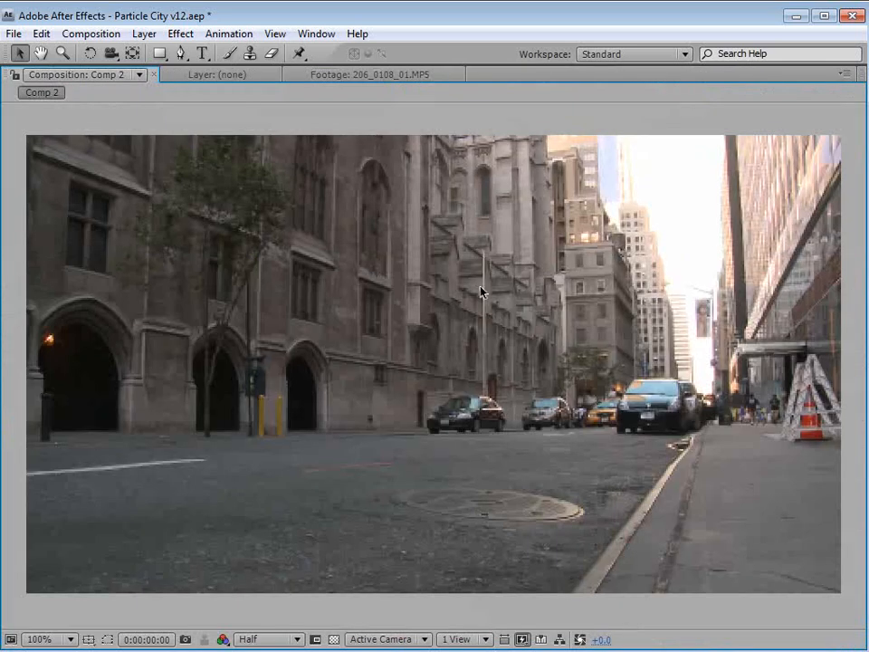
pyautogui.press('`')
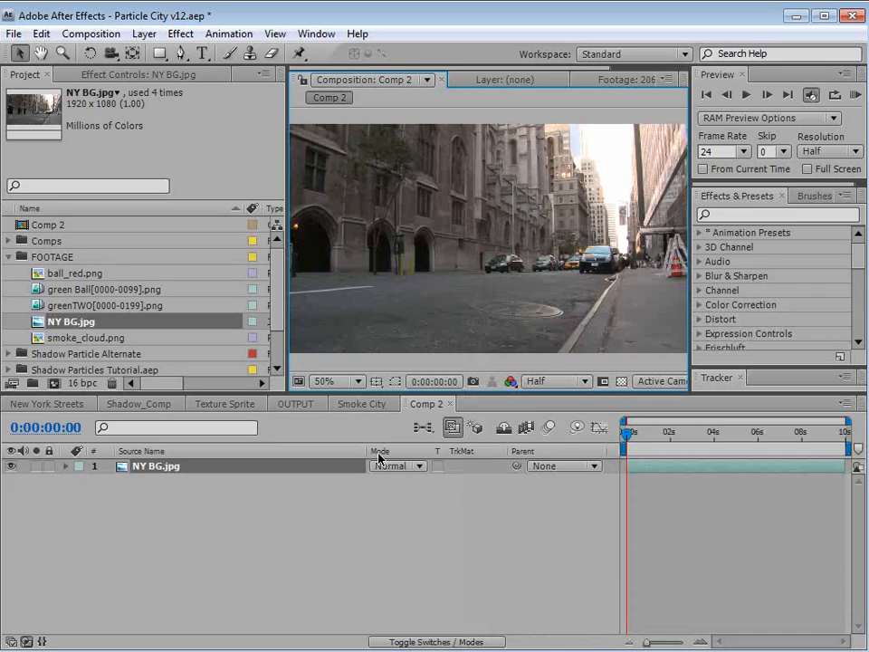
pyautogui.hotkey('ctrl', 'j')
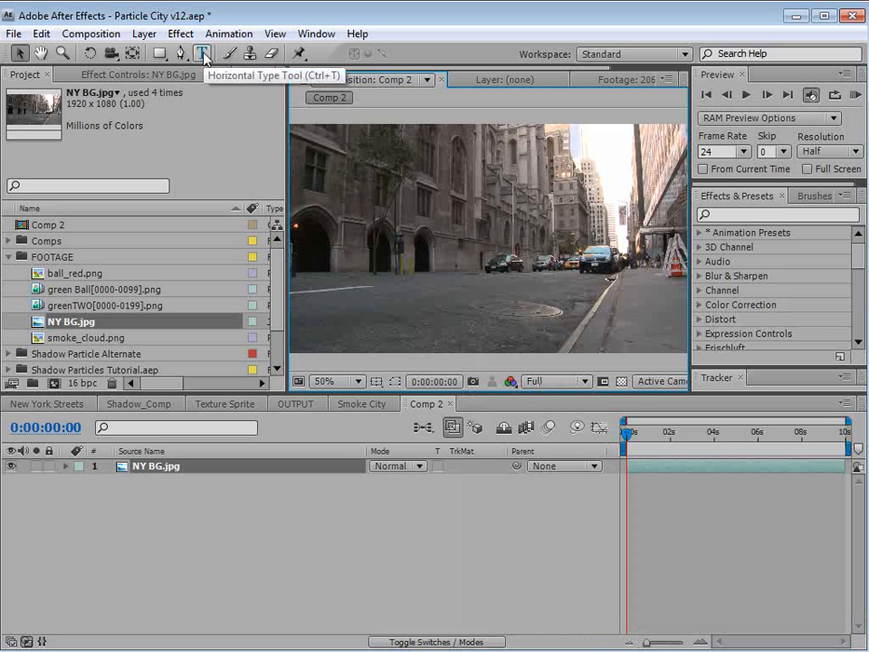
# - Create a white comp-sized solid layer named Grid above the street background
pyautogui.click(142, 34)
pyautogui.moveTo(163, 54)
pyautogui.click(458, 72)
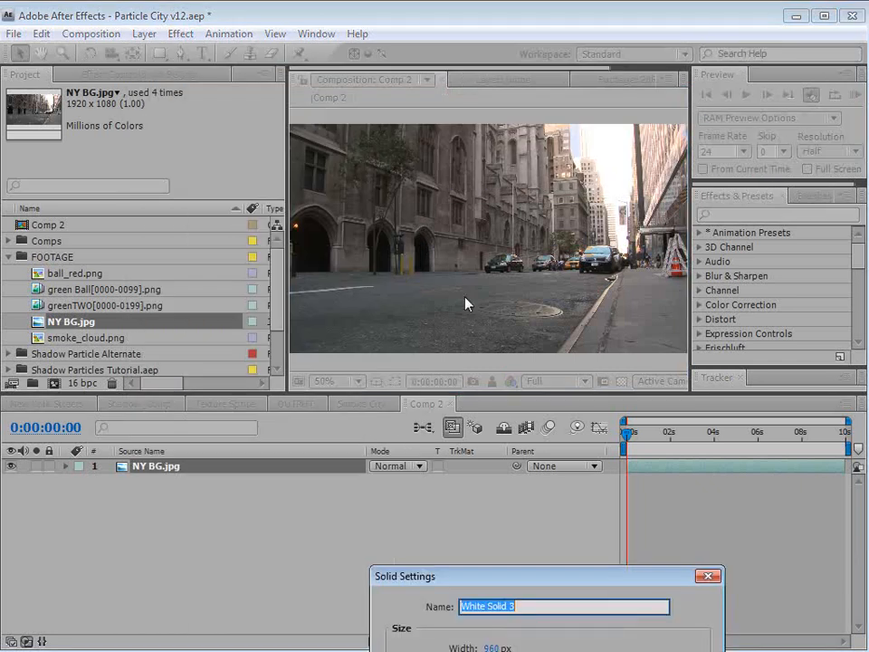
pyautogui.moveTo(351, 317); pyautogui.dragTo(326, 238)
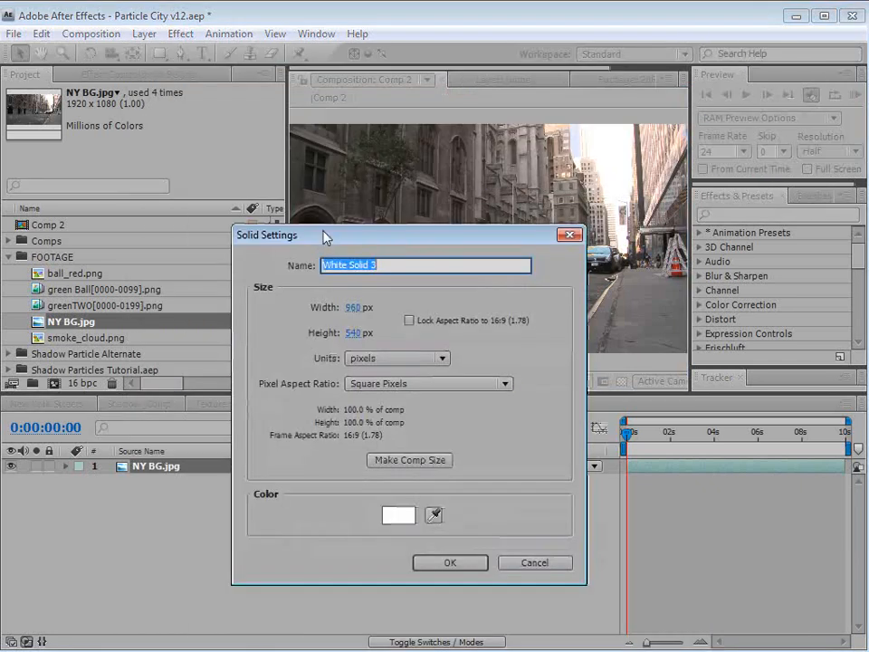
pyautogui.write('Grid')
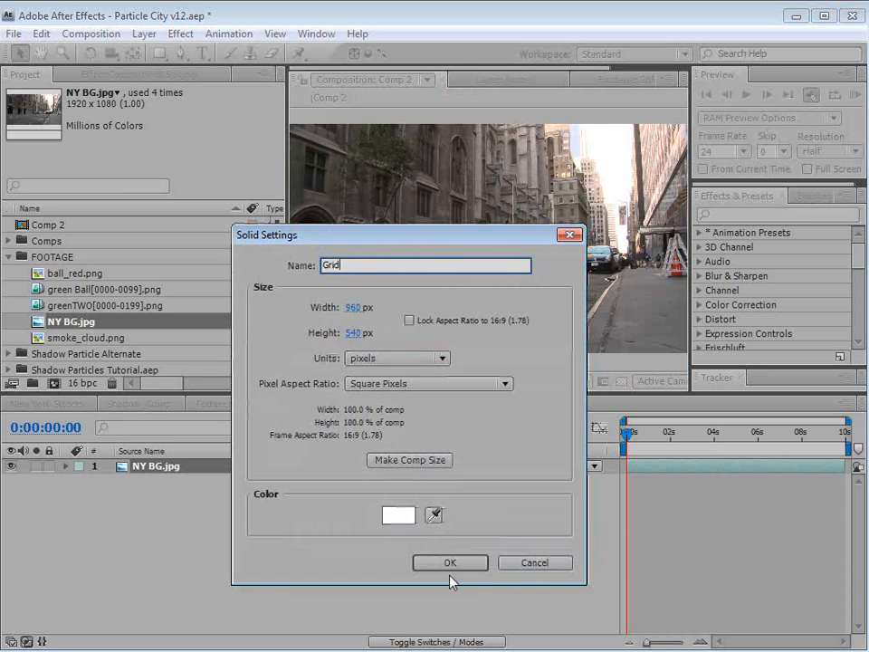
pyautogui.click(450, 564)
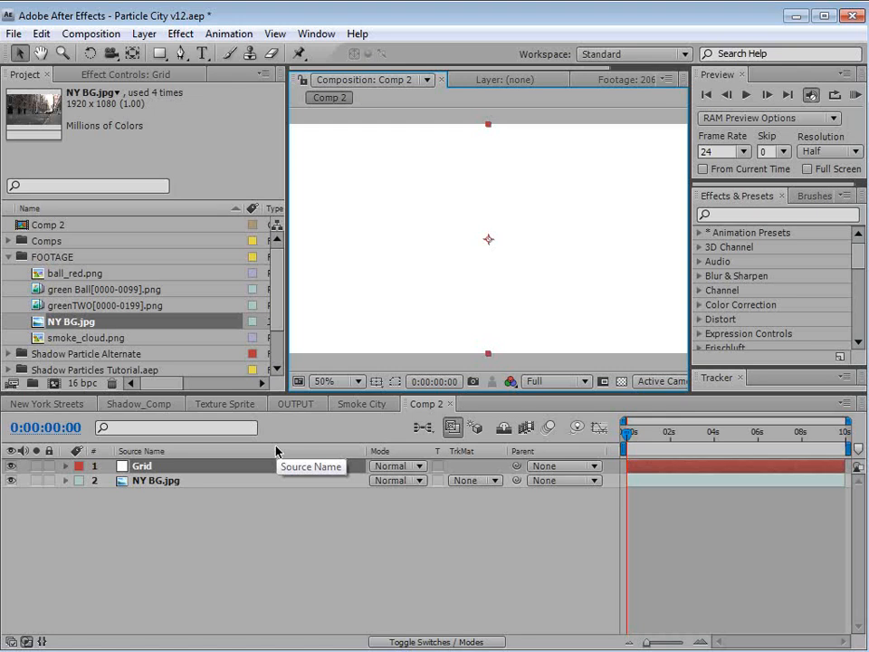
# - Make the Grid layer 3D and rotate it about its X axis until it lies flat like a floor
pyautogui.press('F4')
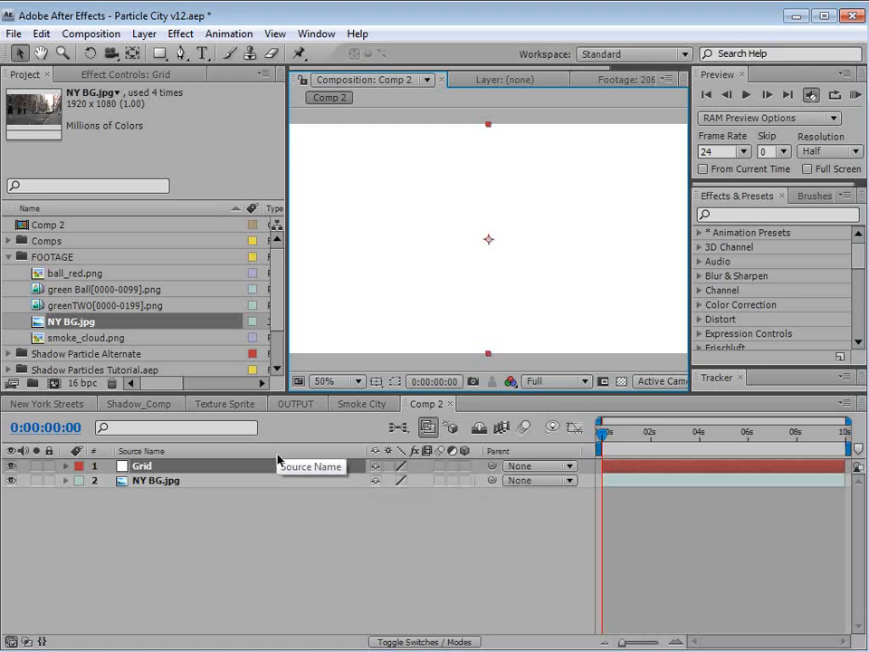
pyautogui.click(465, 467)
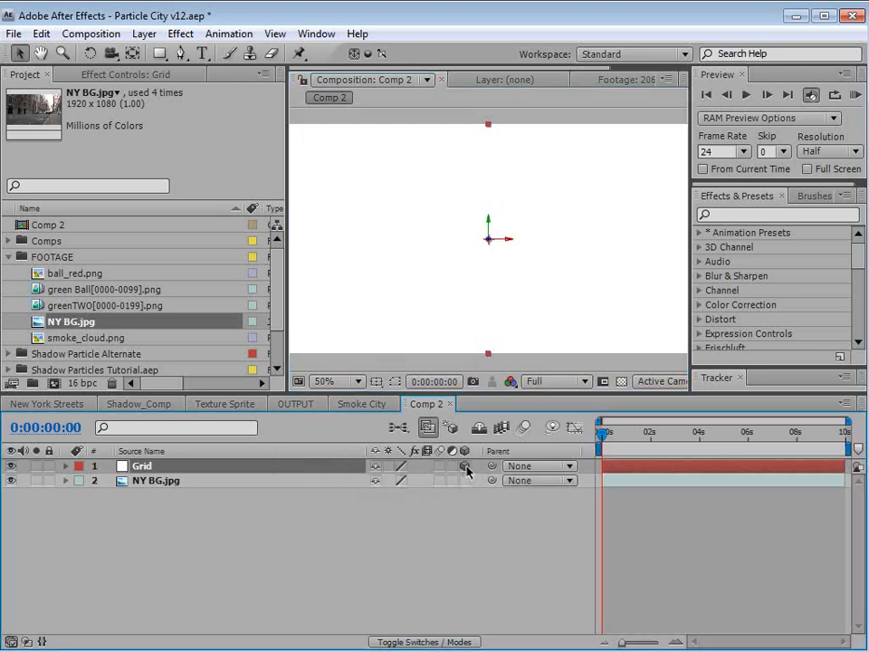
pyautogui.click(89, 57)
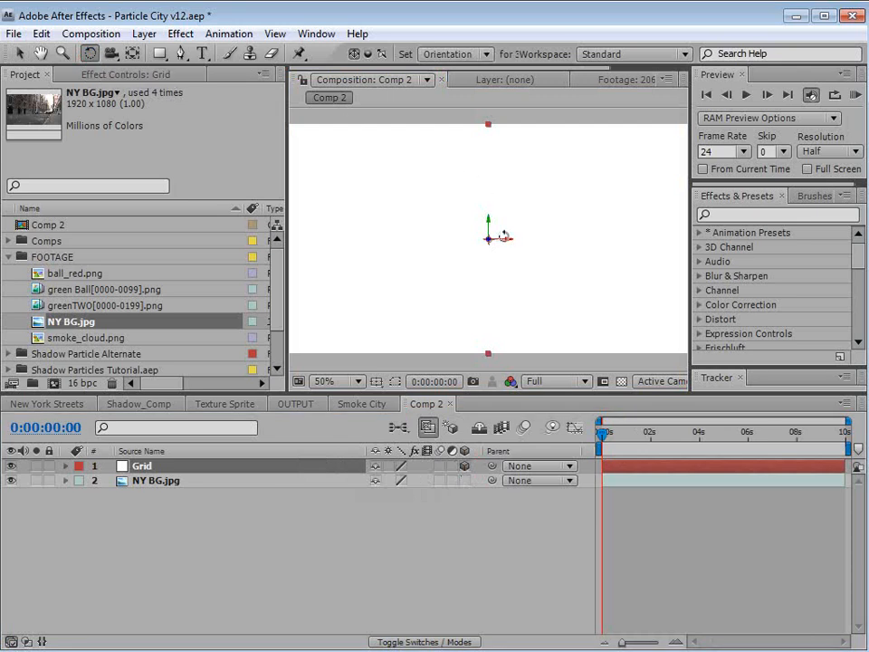
pyautogui.moveTo(504, 238); pyautogui.dragTo(503, 209)
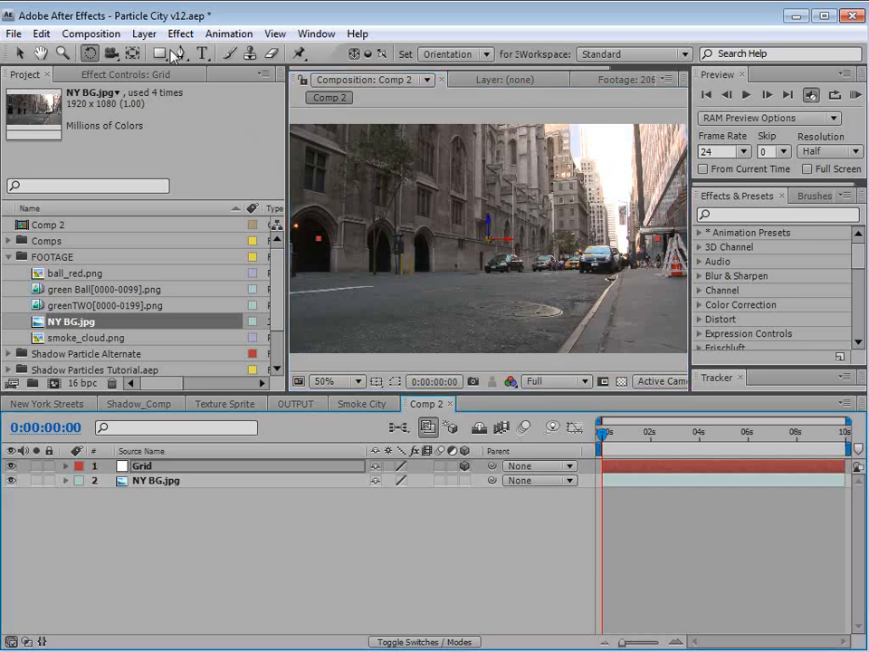
# - Add a camera with the 24mm preset and orbit it so the Grid solid appears as a floor plane over the street
pyautogui.click(144, 33)
pyautogui.moveTo(281, 56)
pyautogui.click(465, 108)
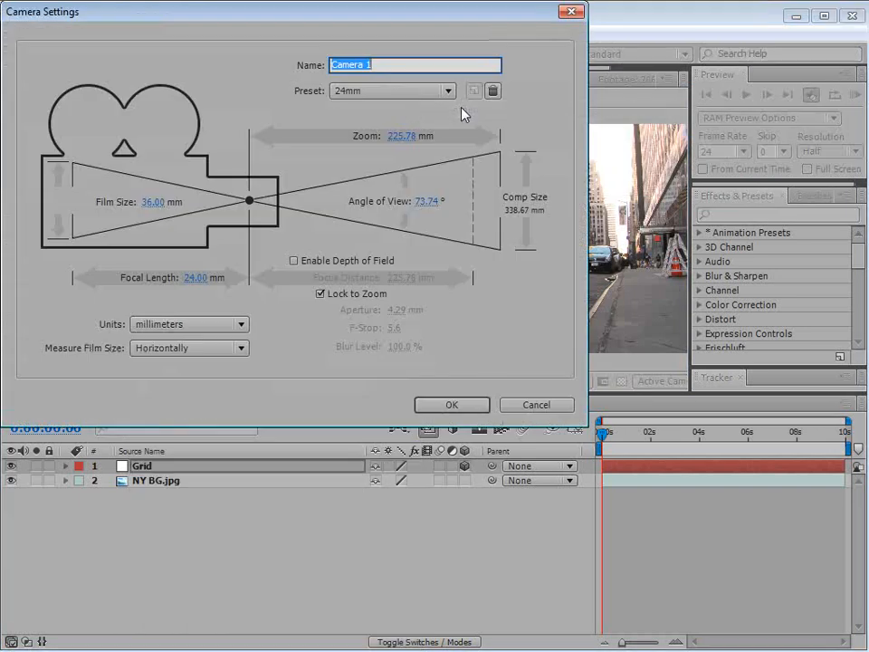
pyautogui.click(390, 90)
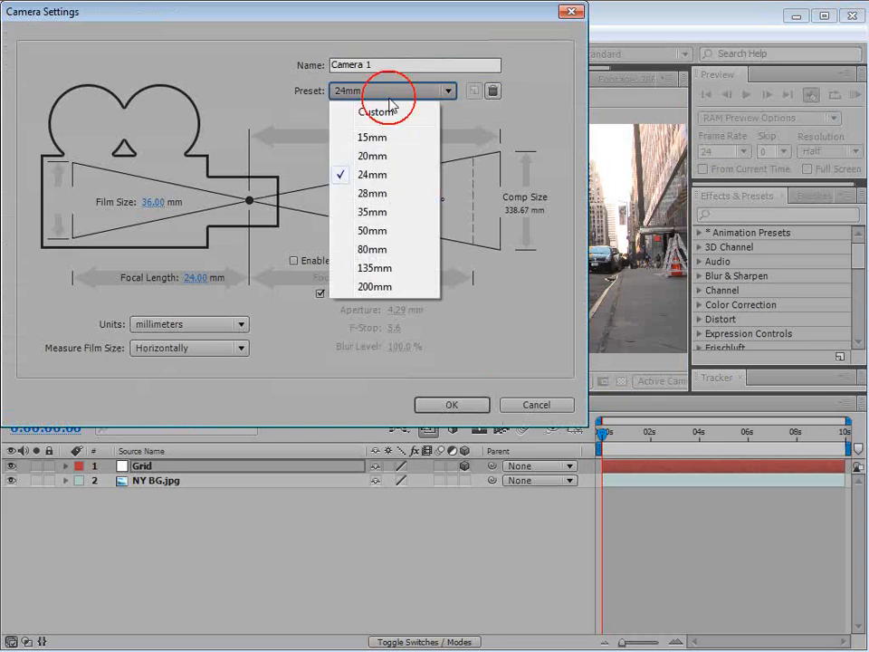
pyautogui.click(387, 177)
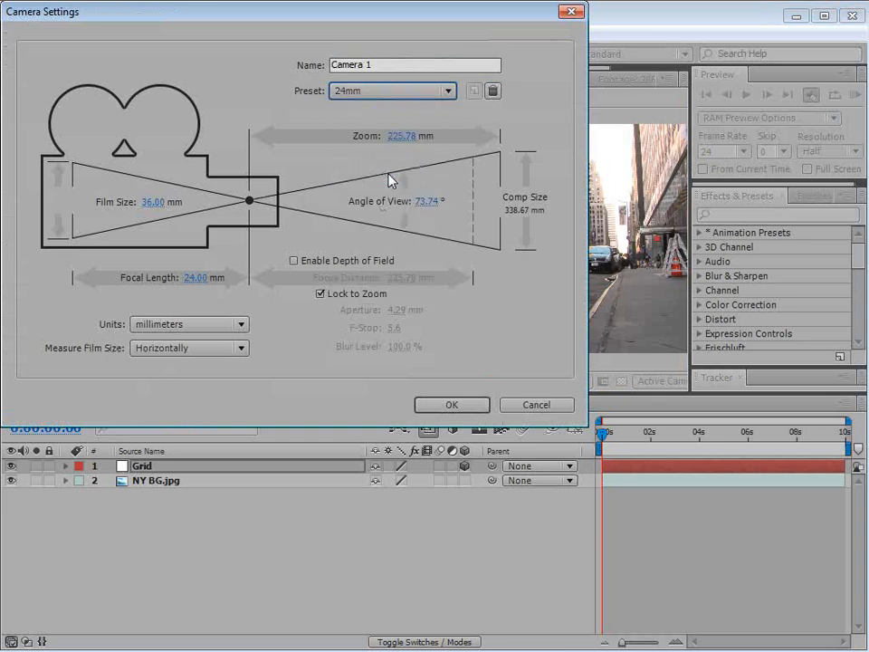
pyautogui.click(452, 406)
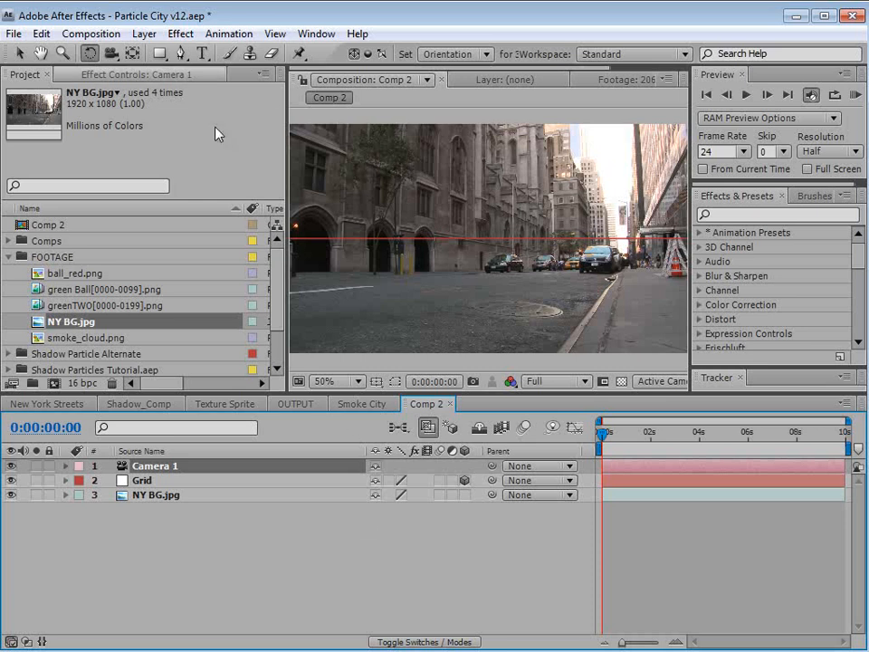
pyautogui.click(110, 52)
pyautogui.moveTo(416, 246); pyautogui.dragTo(426, 289)
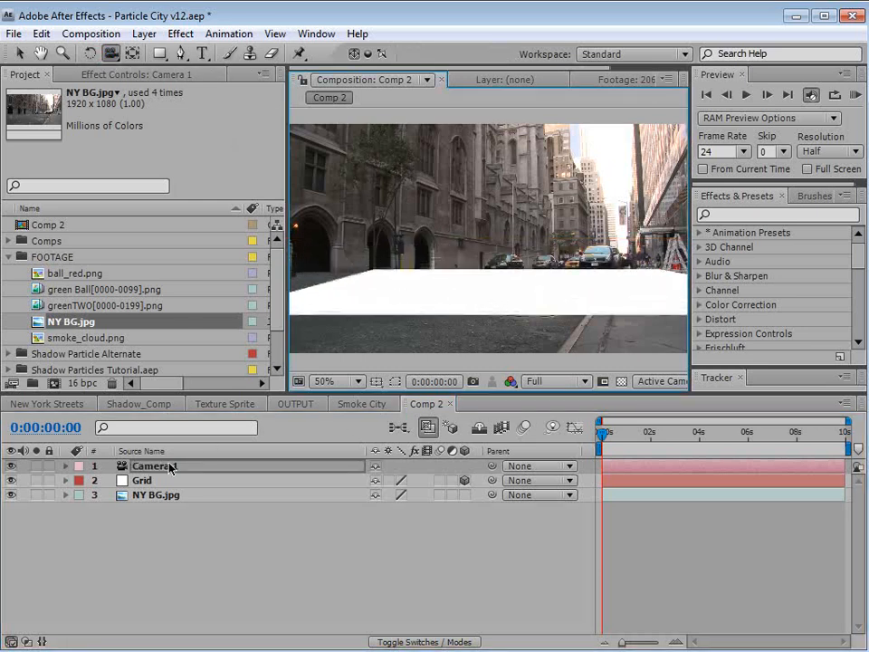
# - Apply the Generate Grid effect to the Grid layer
pyautogui.click(148, 481)
pyautogui.click(180, 33)
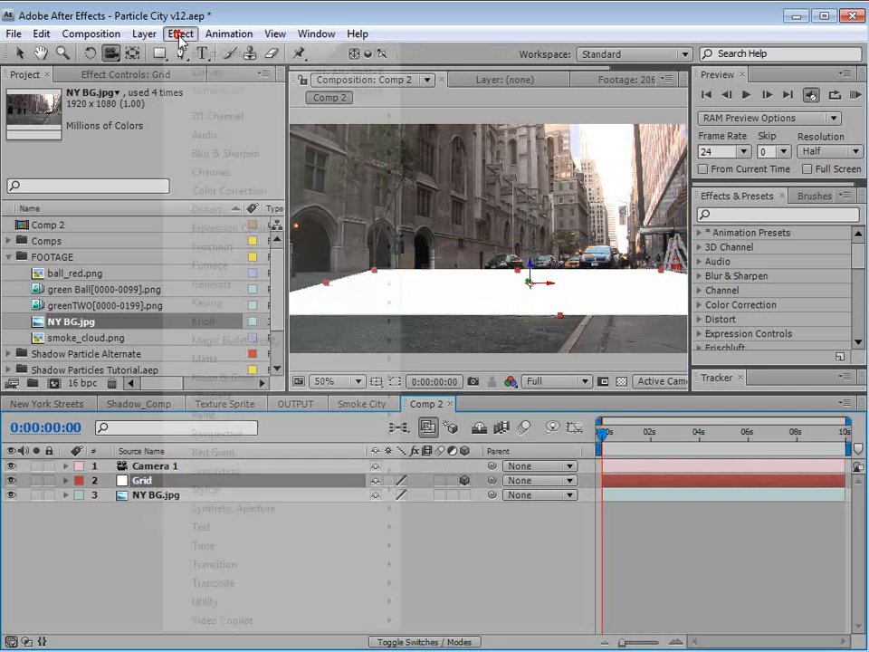
pyautogui.moveTo(223, 282)
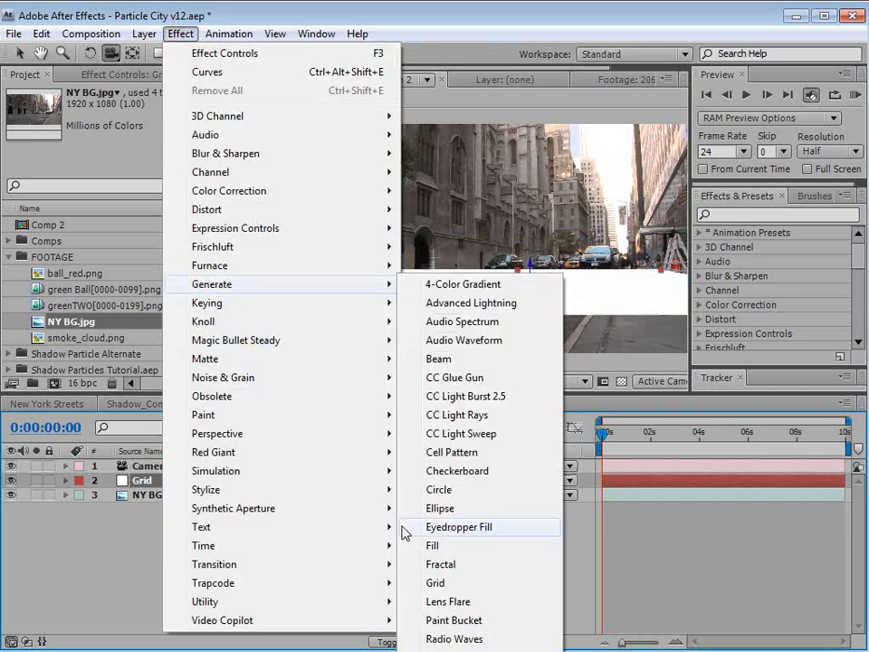
pyautogui.click(435, 587)
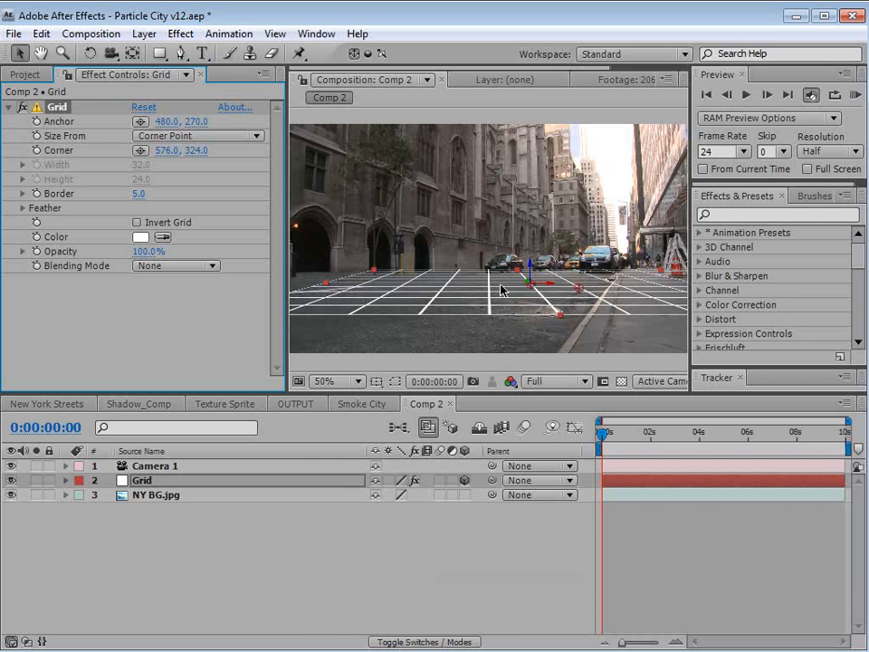
# - Orbit the camera until the grid lines follow the street and curb perspective, and set the preview resolution to Half
pyautogui.press('c')
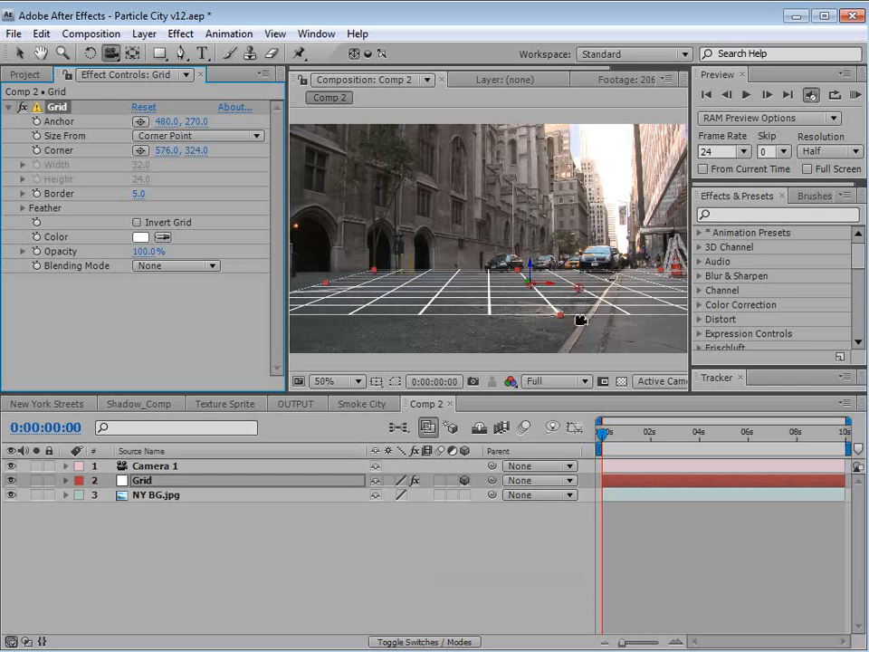
pyautogui.moveTo(578, 316); pyautogui.dragTo(513, 301)
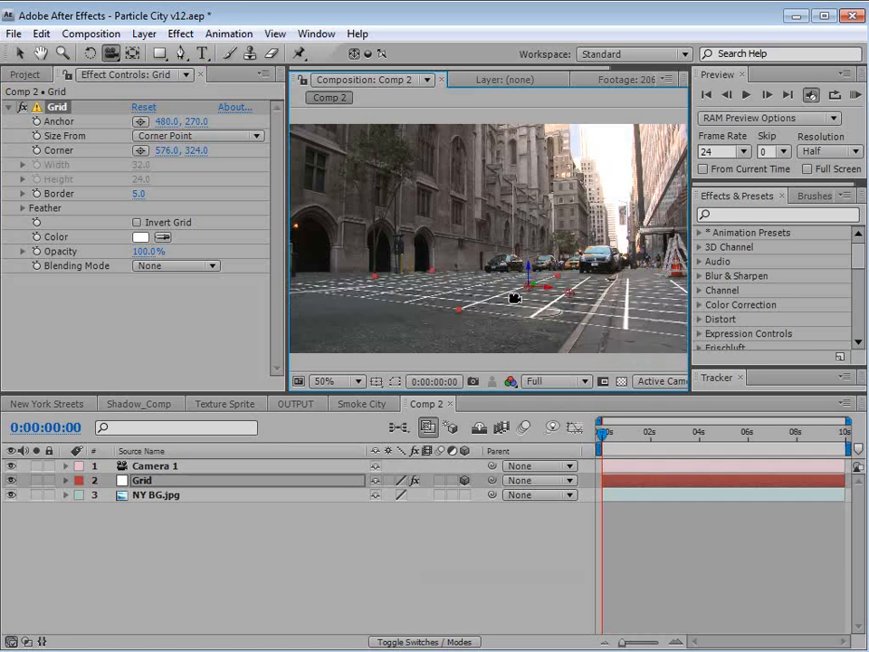
pyautogui.press('v')
pyautogui.press('`')
pyautogui.scroll(1, 509, 305)
pyautogui.press('c')
pyautogui.moveTo(724, 525); pyautogui.dragTo(699, 526)
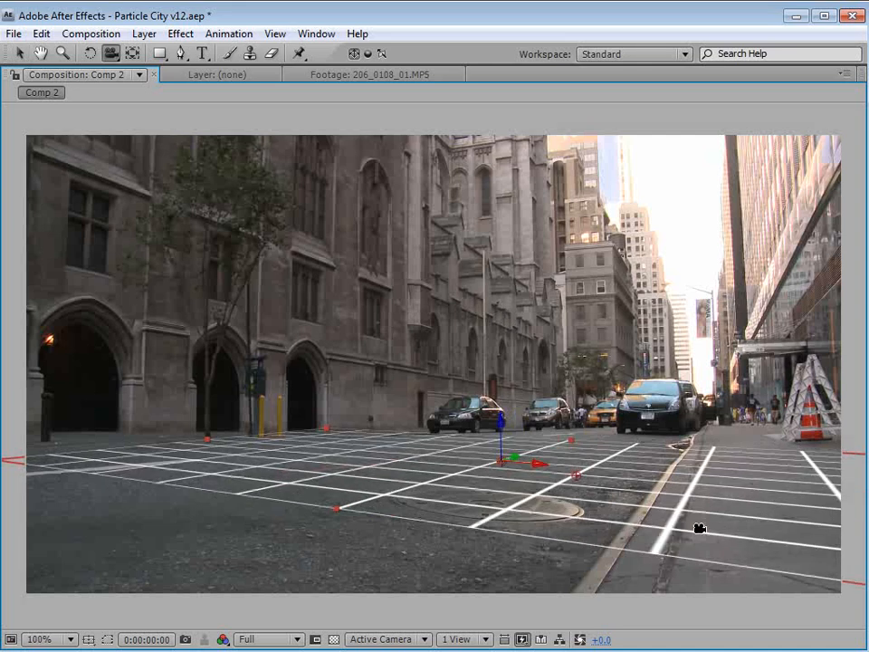
pyautogui.press('v')
pyautogui.scroll(-1, 535, 406)
pyautogui.press('`')
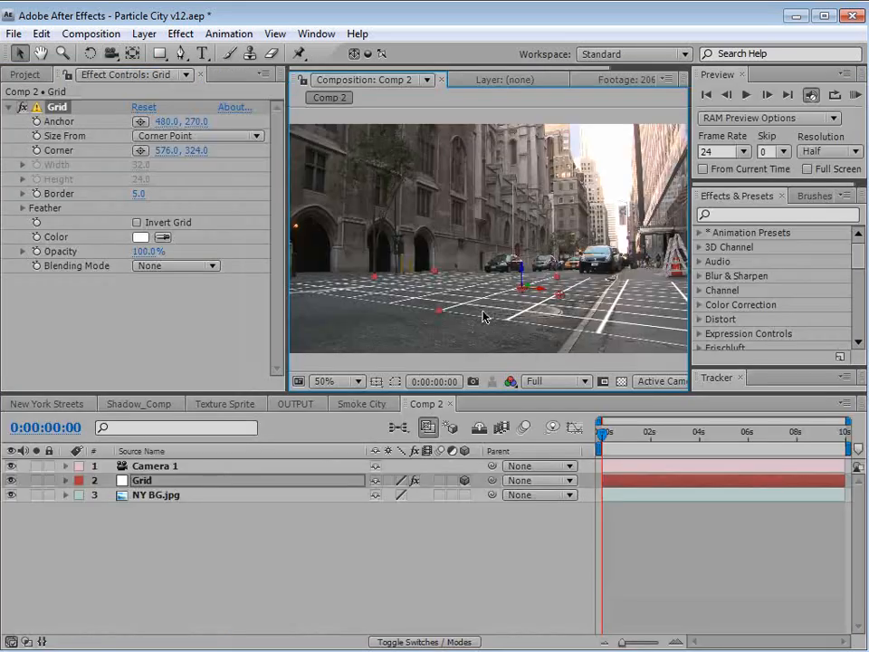
pyautogui.click(549, 385)
pyautogui.click(552, 382)
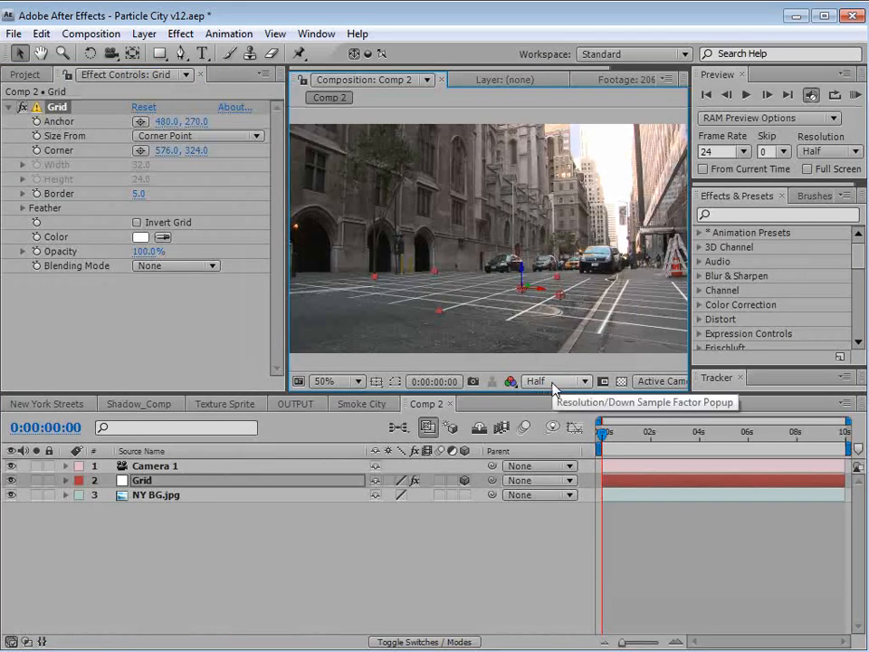
# - Create a new white comp-size solid named Particular above the camera and grid layers
pyautogui.click(144, 34)
pyautogui.click(159, 55)
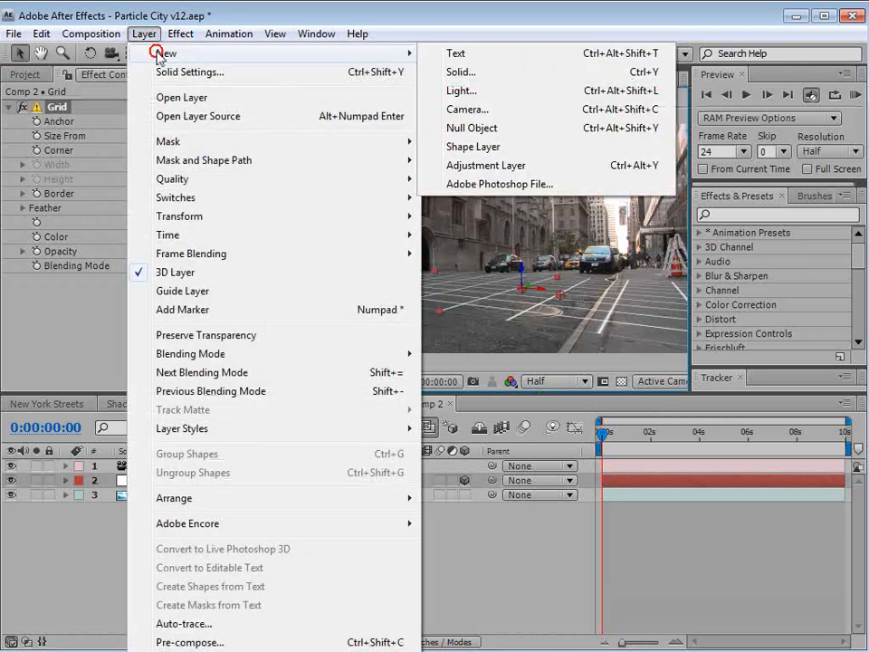
pyautogui.click(464, 72)
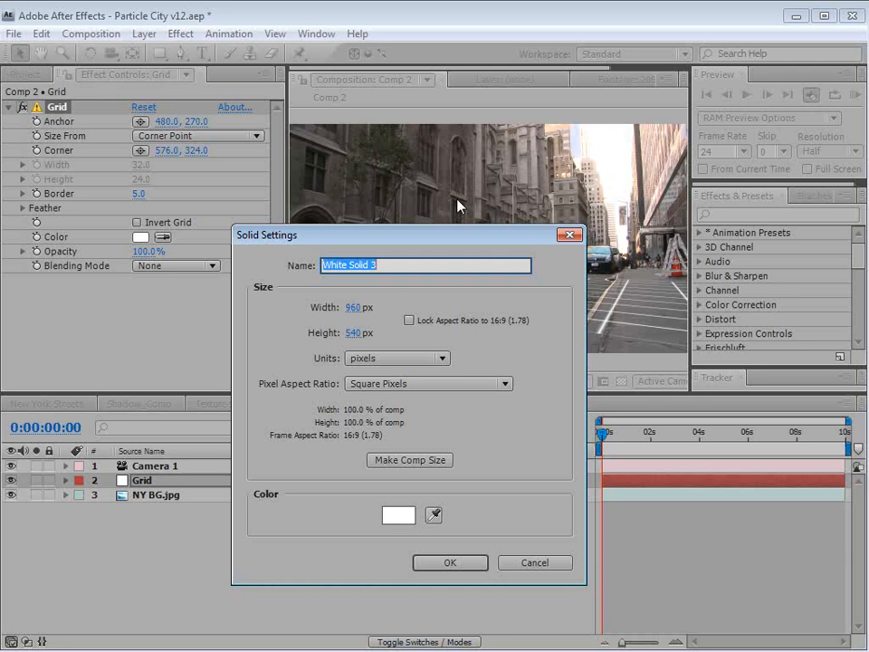
pyautogui.write('Particular')
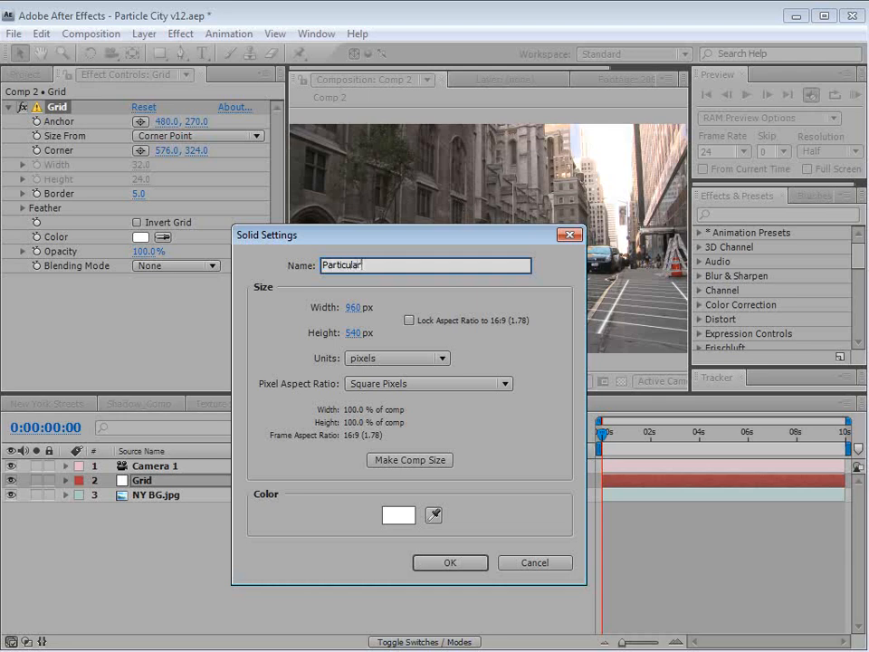
pyautogui.click(449, 562)
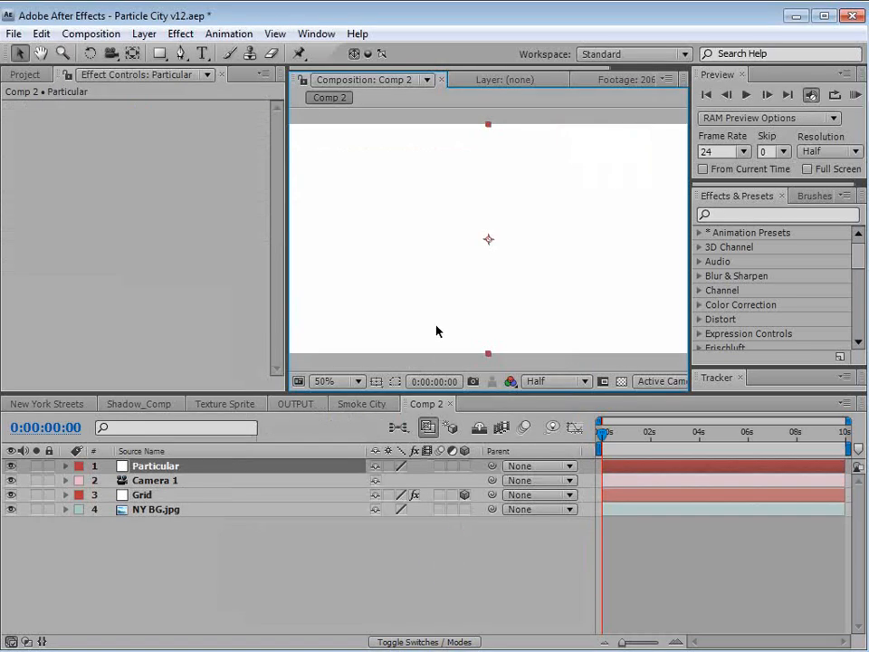
# - Apply the Trapcode Particular effect to the Particular solid and preview the particles at 0:00:01:06
pyautogui.click(179, 33)
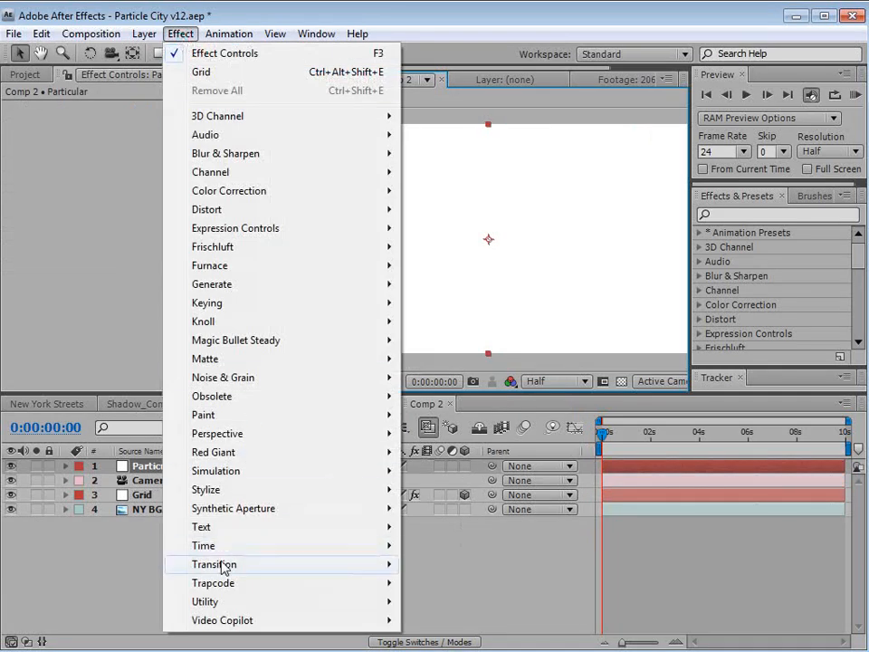
pyautogui.moveTo(227, 580)
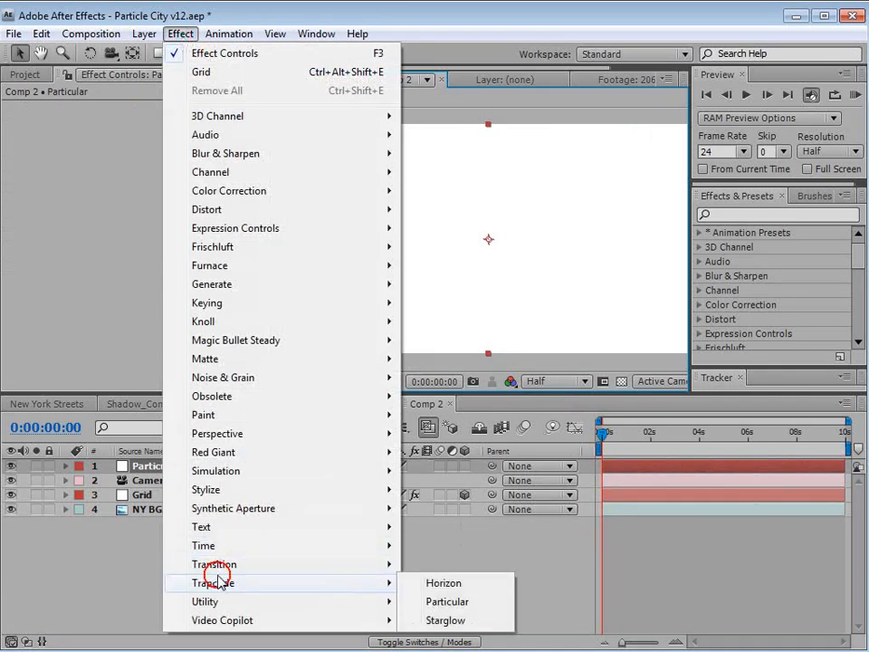
pyautogui.click(461, 602)
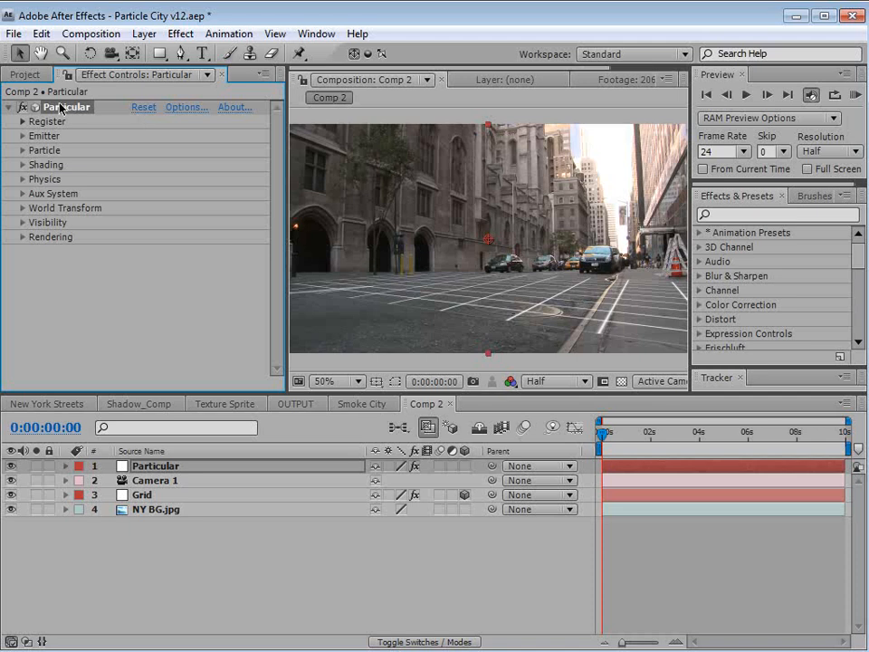
pyautogui.moveTo(626, 430)
pyautogui.mouseDown()
pyautogui.moveTo(671, 434)
pyautogui.moveTo(633, 434)
pyautogui.mouseUp()
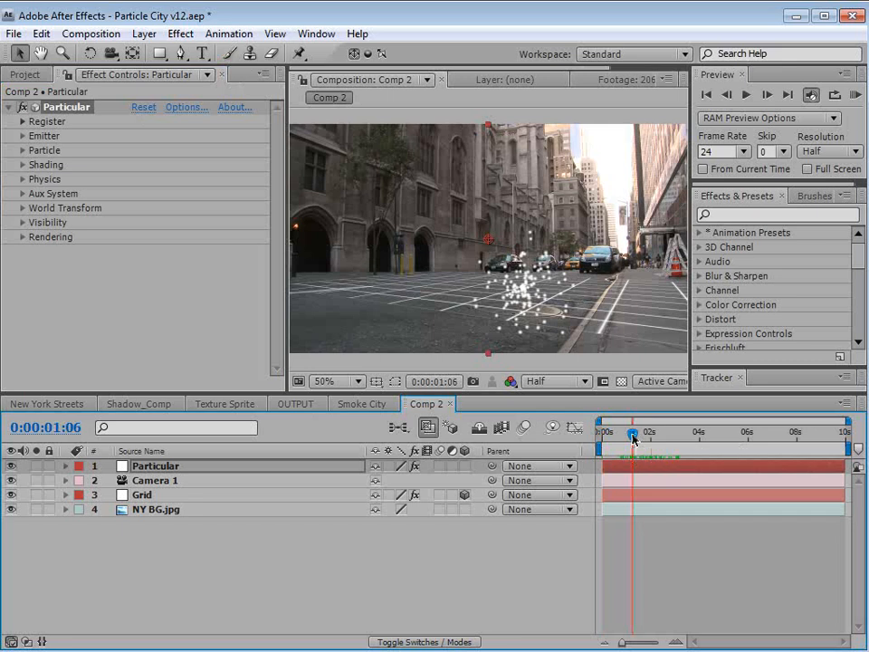
# - Add a white Point light named Emitter with 100% intensity and no cast shadows
pyautogui.click(144, 33)
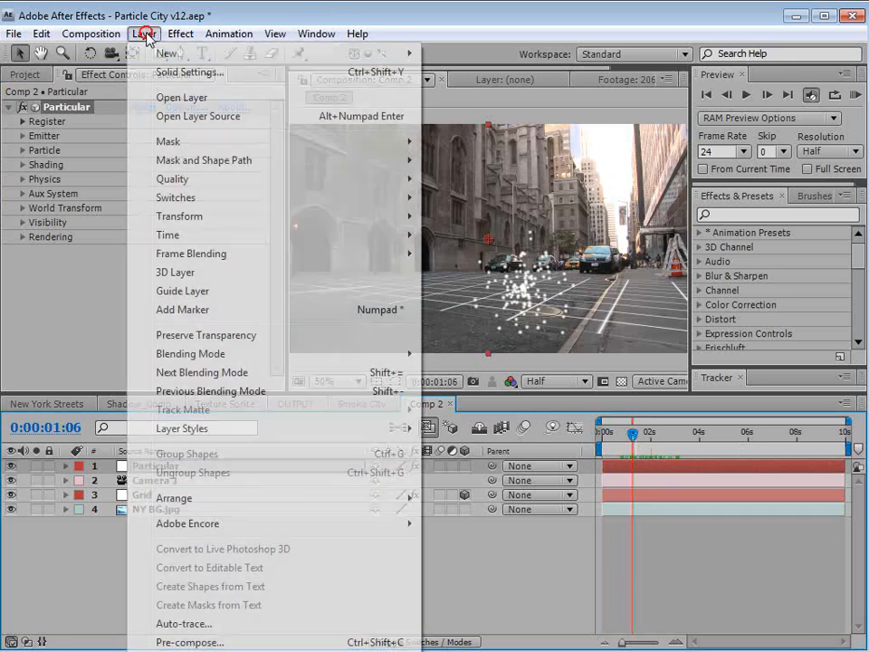
pyautogui.moveTo(155, 53)
pyautogui.click(467, 89)
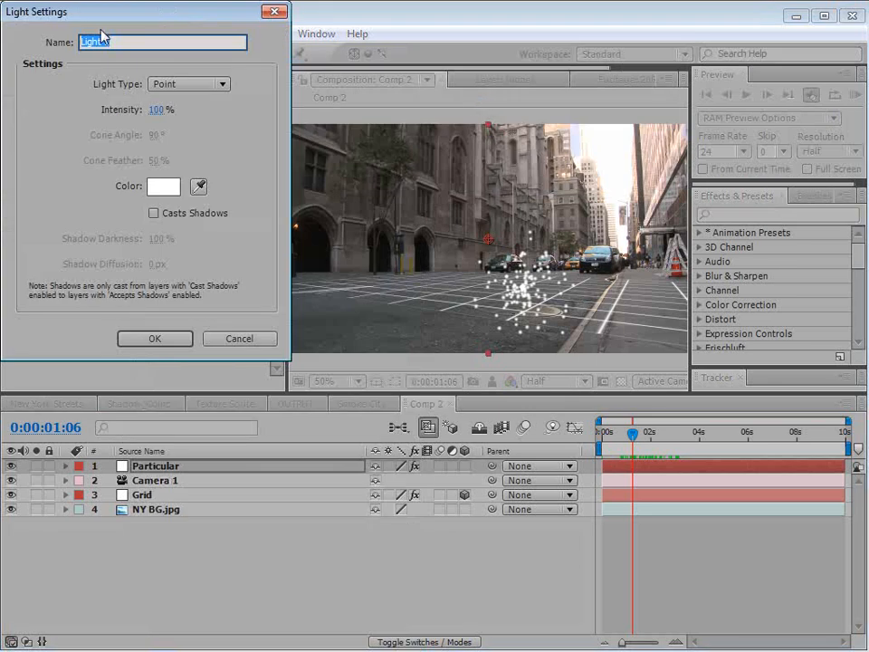
pyautogui.moveTo(102, 13); pyautogui.dragTo(336, 88)
pyautogui.write('Emitter')
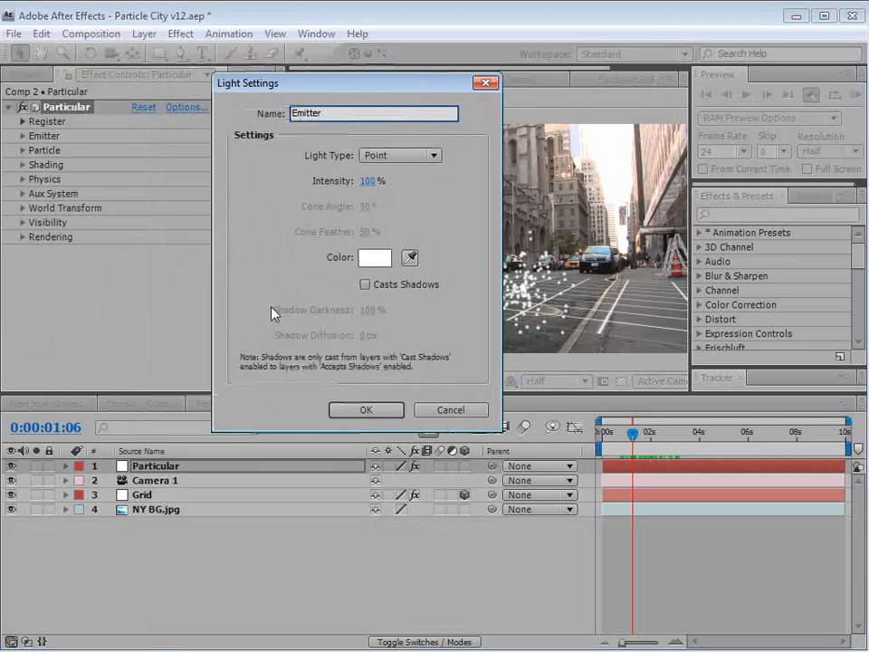
pyautogui.click(366, 410)
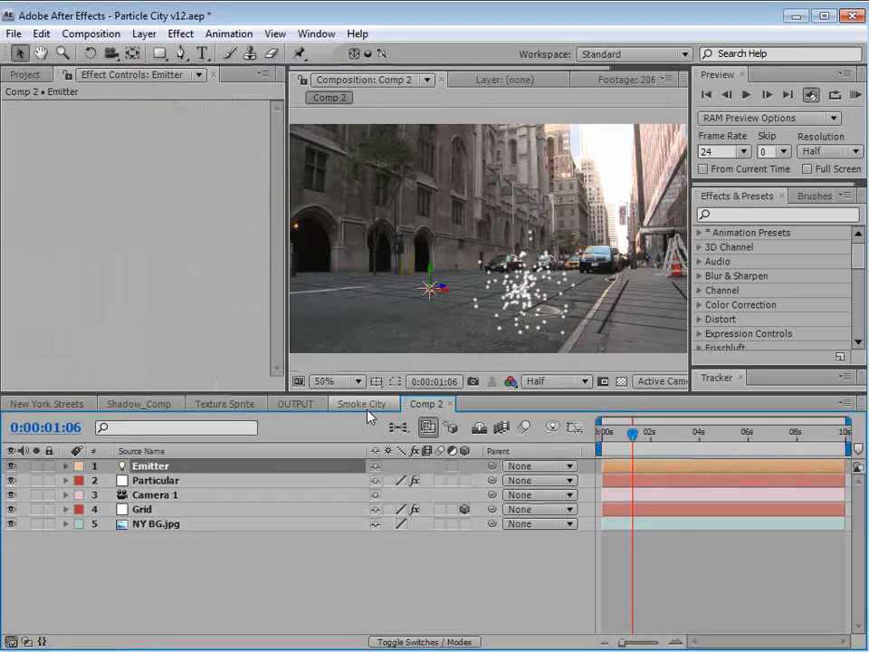
# - Set the Emitter Type of the Particular effect to Light(s)
pyautogui.click(157, 482)
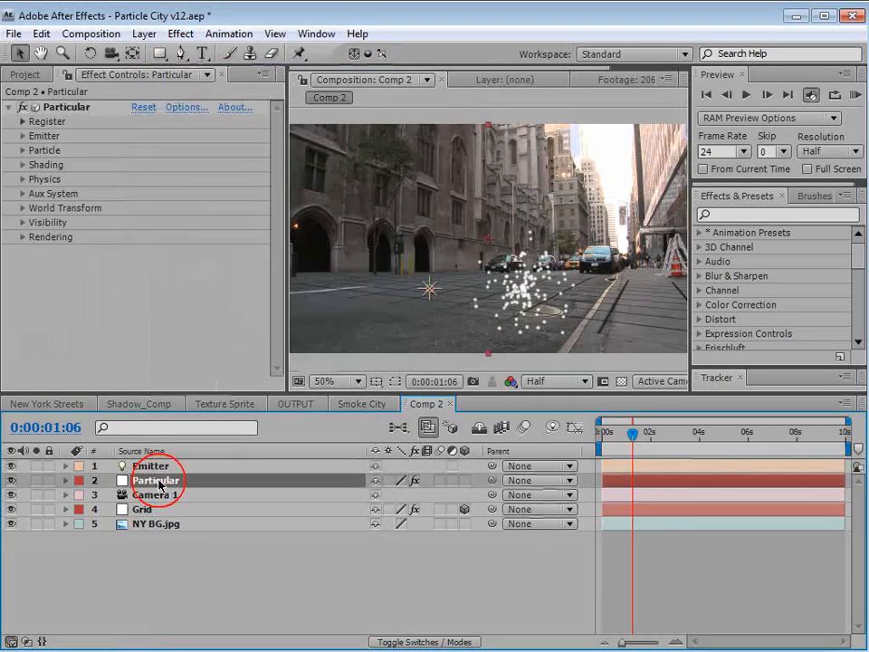
pyautogui.click(22, 136)
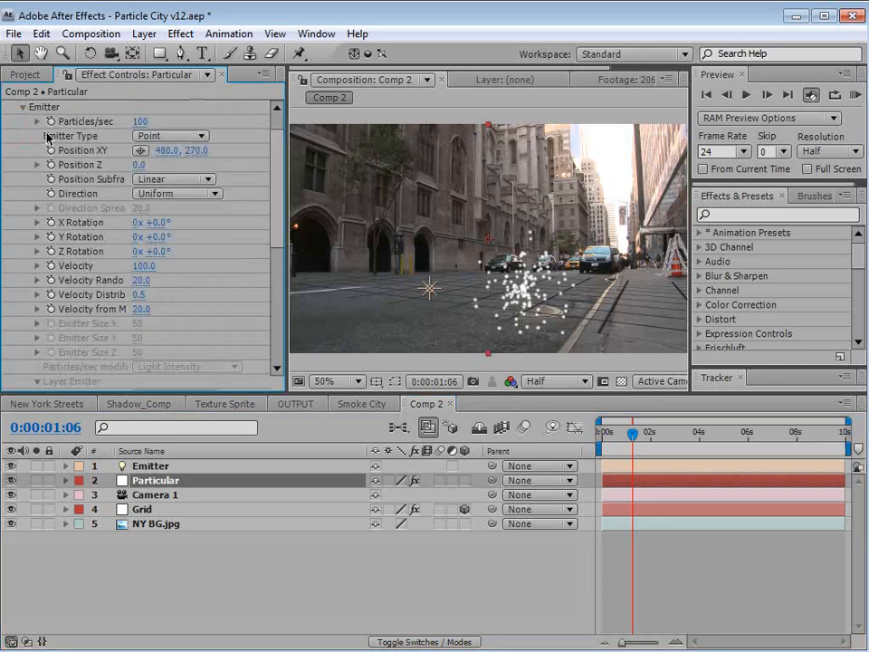
pyautogui.click(168, 138)
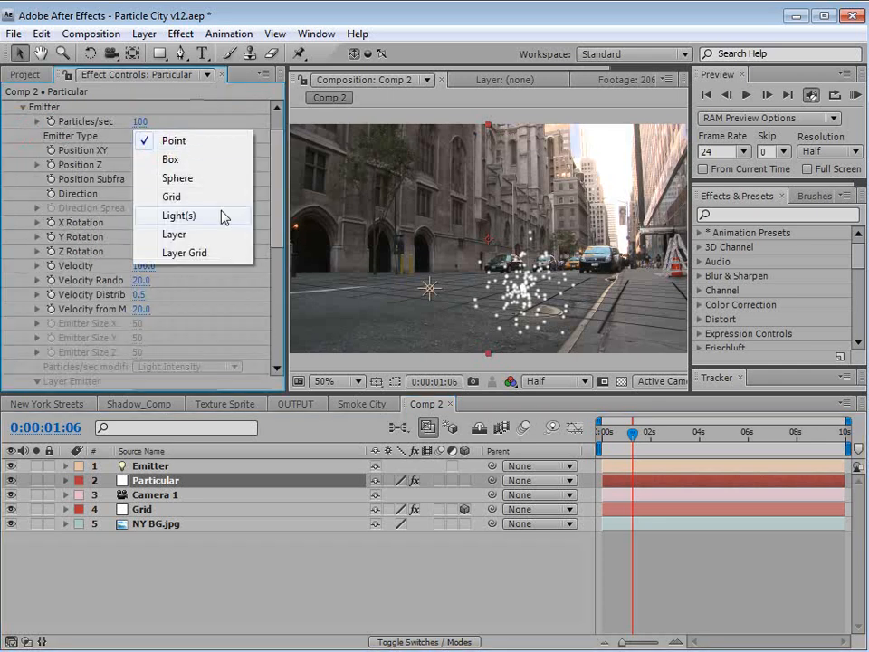
pyautogui.click(180, 217)
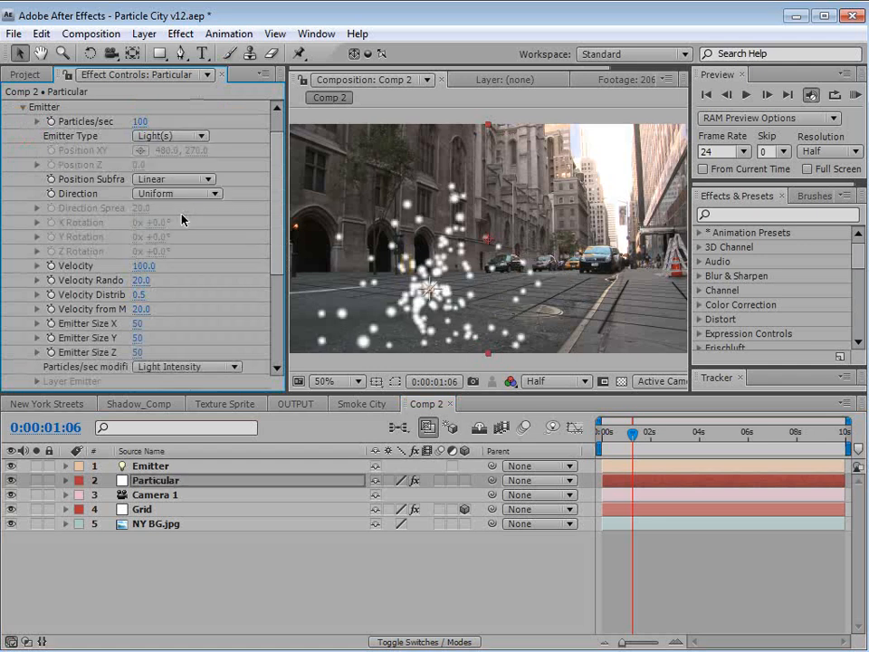
# - Move the Emitter light far down the street above the parked cars, to about 540.7, 162.3, 233.4
pyautogui.moveTo(433, 299); pyautogui.dragTo(456, 234)
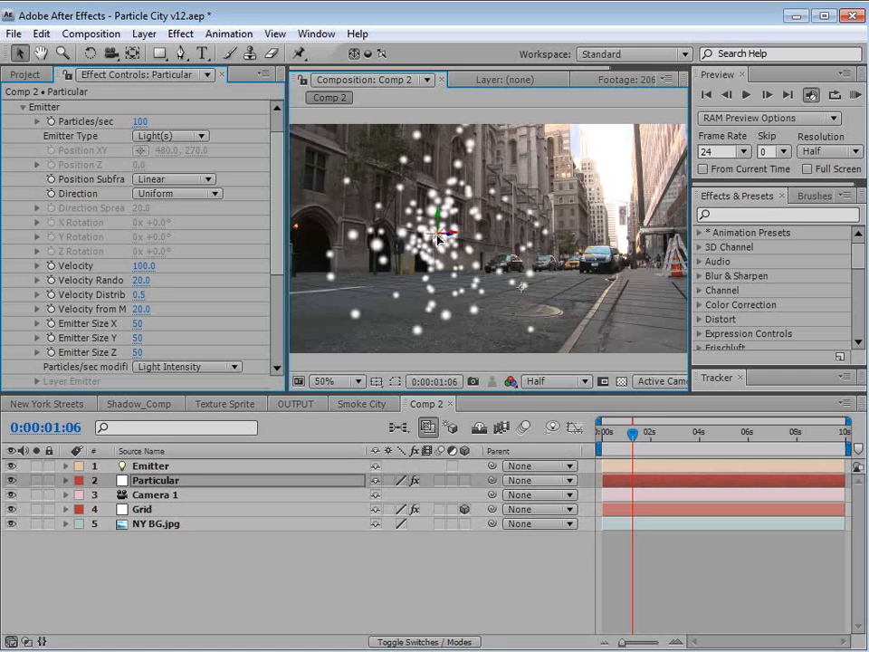
pyautogui.moveTo(445, 234); pyautogui.dragTo(402, 279)
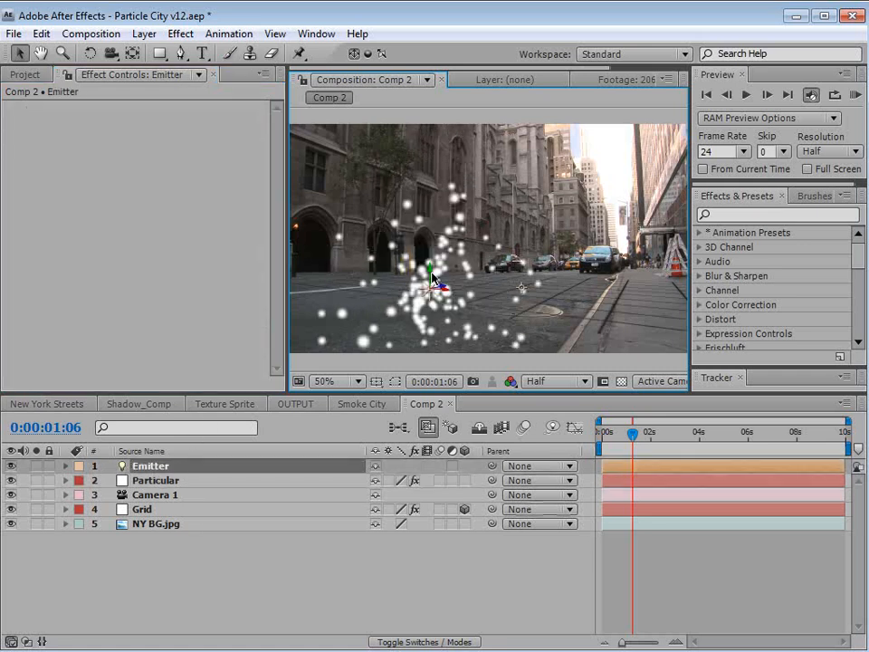
pyautogui.moveTo(433, 279); pyautogui.dragTo(580, 246)
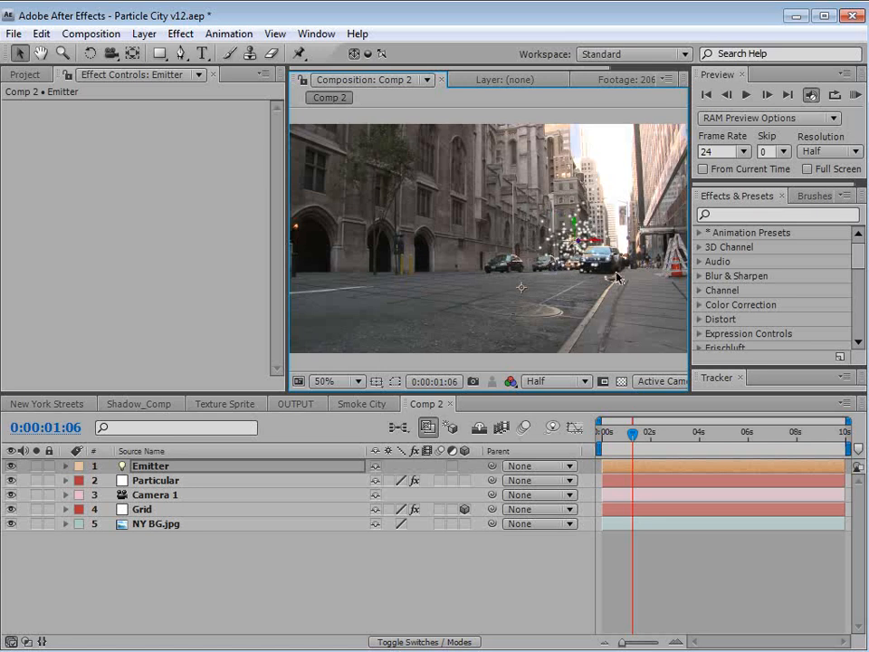
# - Animate the Emitter light's Position from a keyframe at 0 seconds to 441.7, 156.3, -545.6 at 0:00:04:02, and preview the motion
pyautogui.press('p')
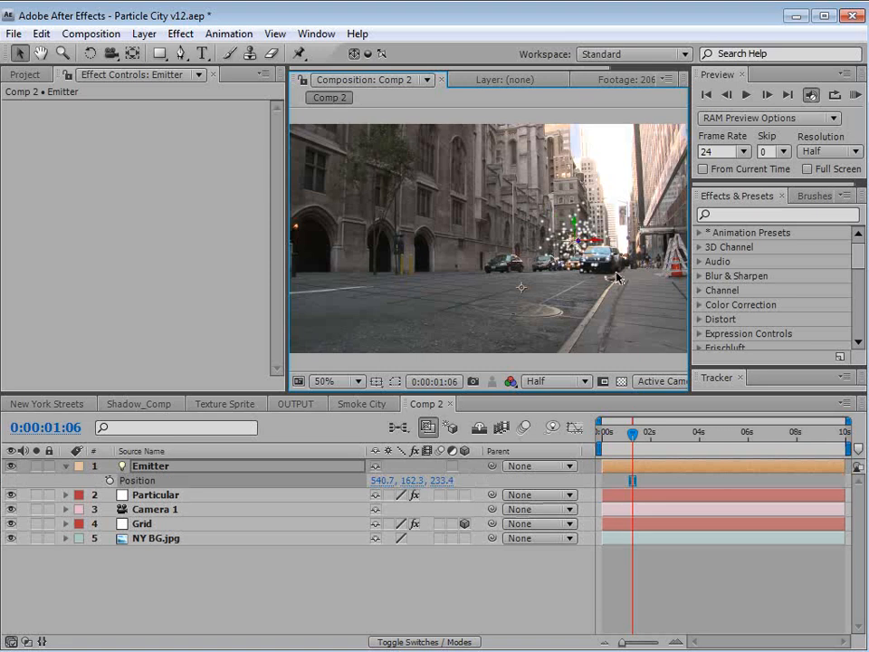
pyautogui.moveTo(633, 441); pyautogui.dragTo(701, 451)
pyautogui.click(109, 479)
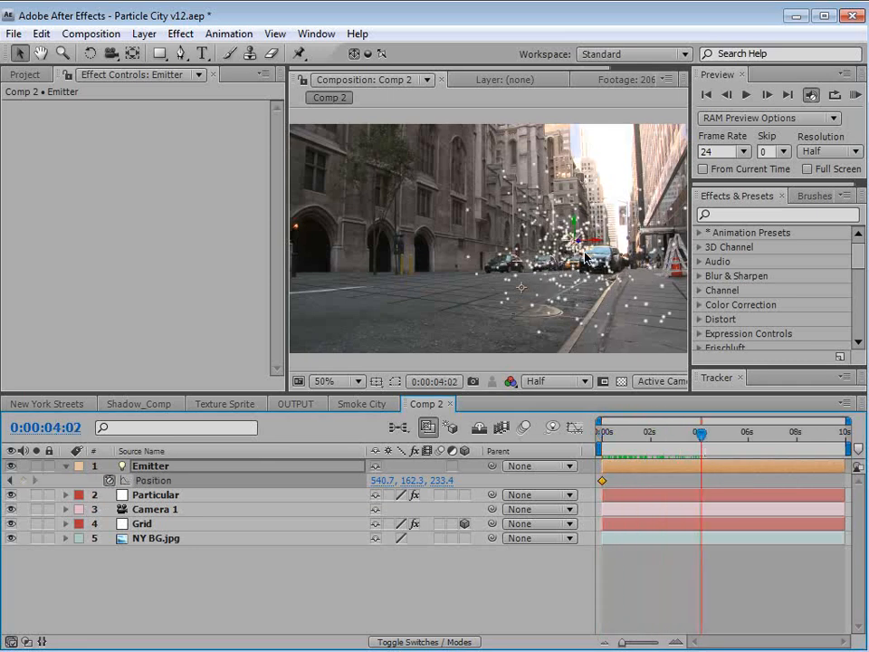
pyautogui.moveTo(579, 244); pyautogui.dragTo(241, 283)
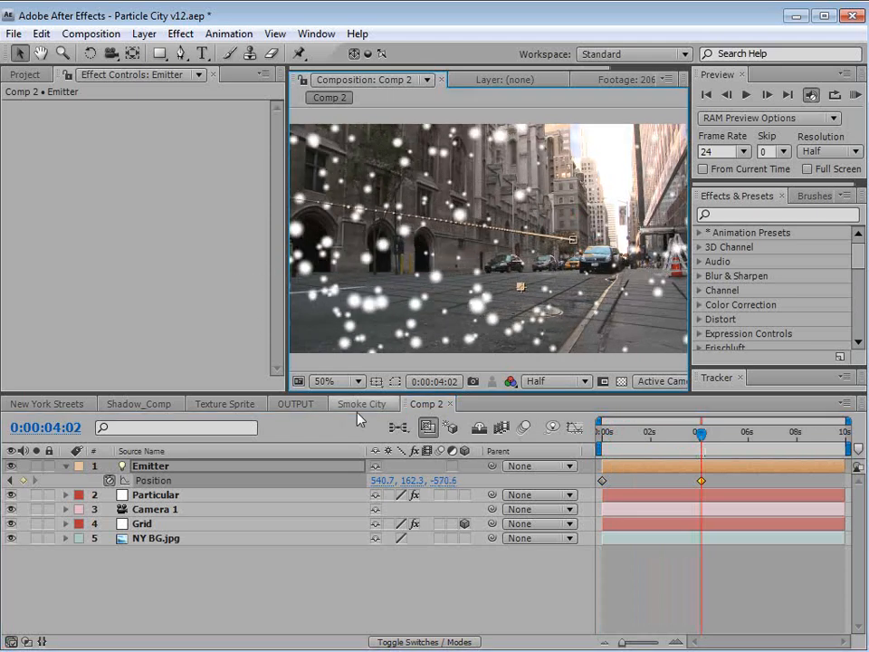
pyautogui.moveTo(430, 481); pyautogui.dragTo(459, 480)
pyautogui.moveTo(382, 480); pyautogui.dragTo(314, 490)
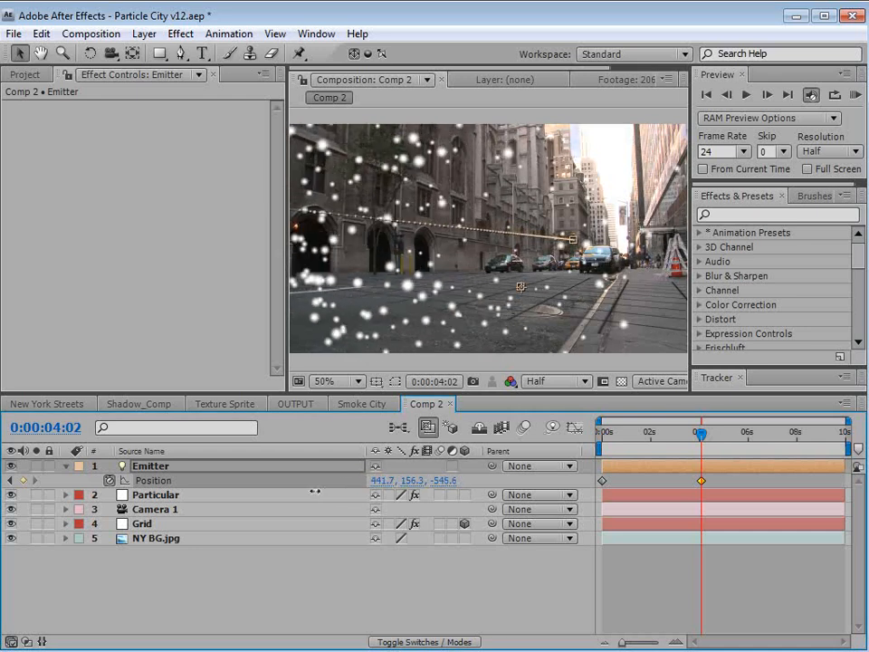
pyautogui.moveTo(622, 431); pyautogui.dragTo(658, 468)
# - Set the Velocity of the Particular layer's emitter to 0
pyautogui.click(156, 496)
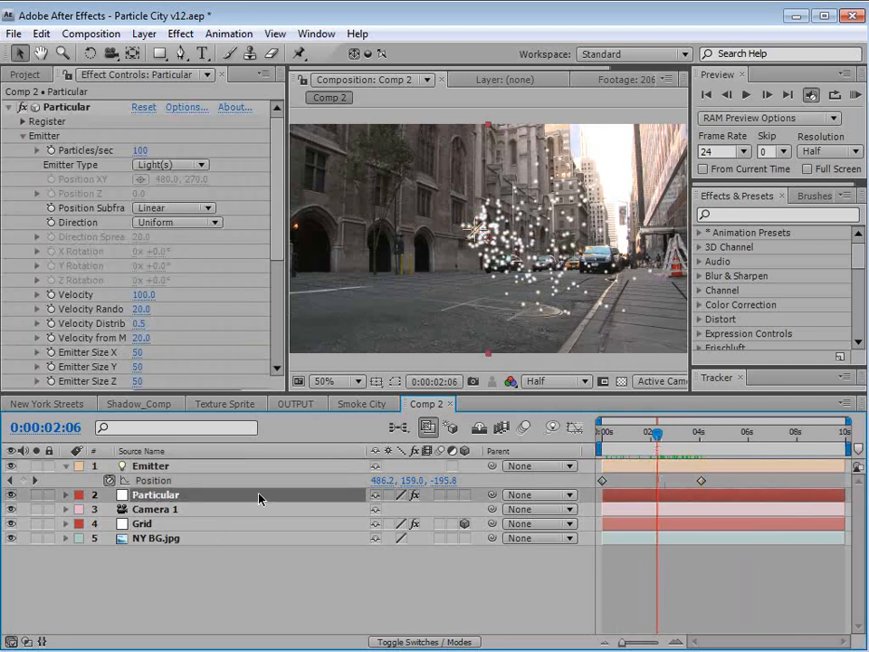
pyautogui.click(142, 294)
pyautogui.write('5')
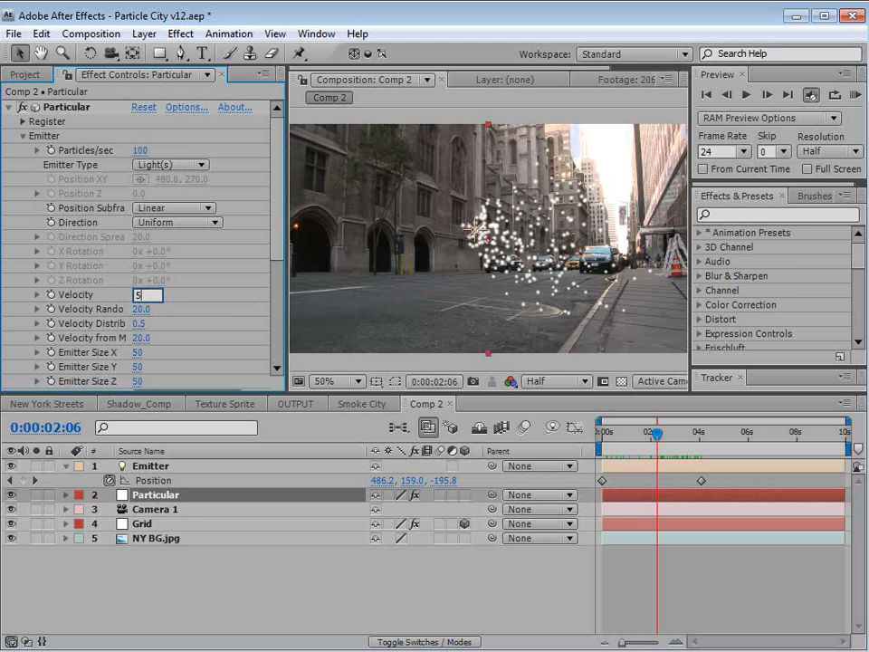
pyautogui.press('Return')
pyautogui.click(139, 294)
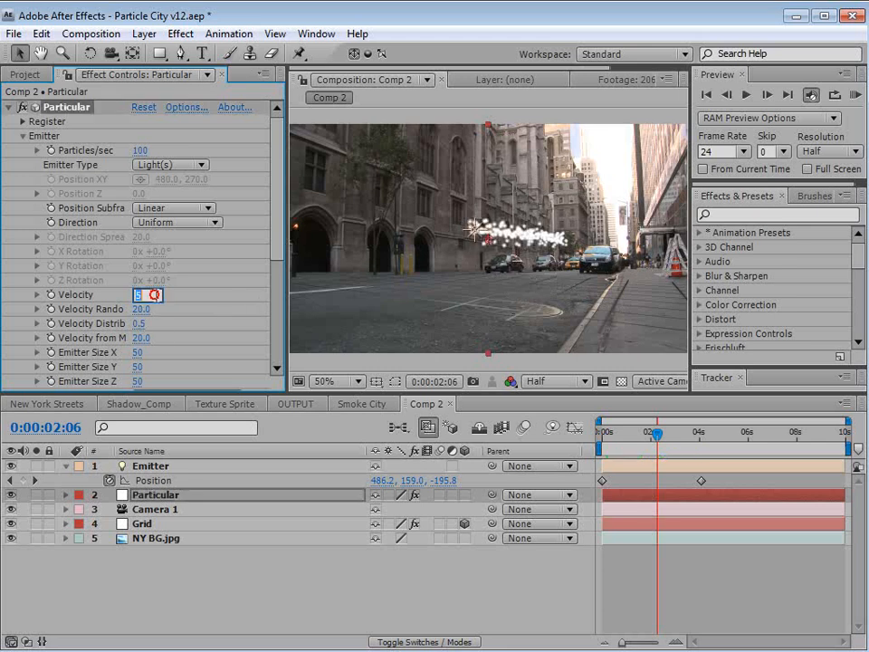
pyautogui.press('Return')
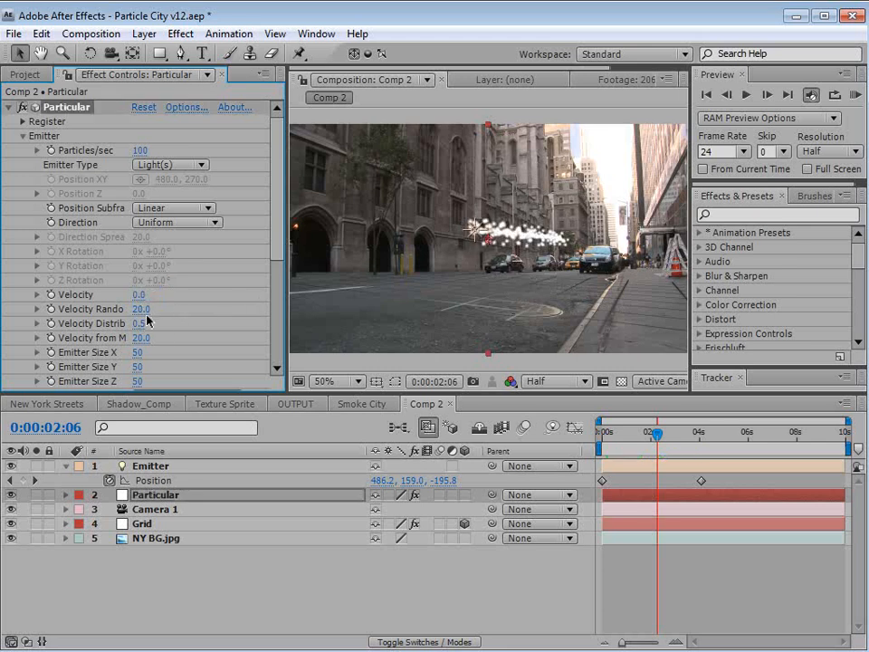
# - Set the emitter's Velocity Random to 0 and Velocity from Motion to 5, and preview the trail up to 0:00:04:09
pyautogui.click(141, 309)
pyautogui.write('0')
pyautogui.press('Return')
pyautogui.moveTo(286, 340); pyautogui.dragTo(306, 336)
pyautogui.click(150, 337)
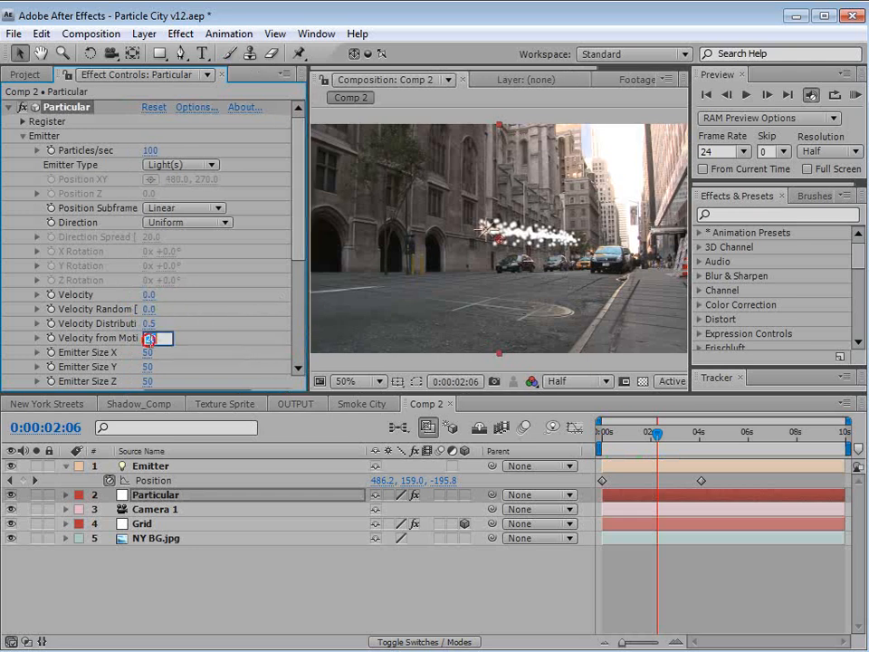
pyautogui.press('Return')
pyautogui.moveTo(637, 432); pyautogui.dragTo(708, 438)
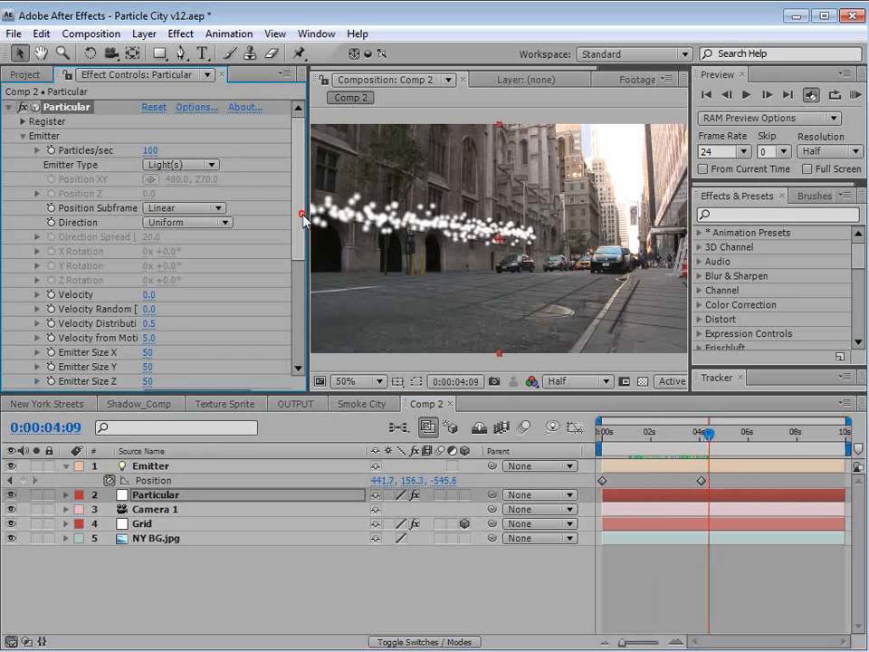
# - Set the emitter size to 219 in X, 121 in Y and 0 in Z, and preview up to 0:00:05:10
pyautogui.scroll(-3, 227, 160)
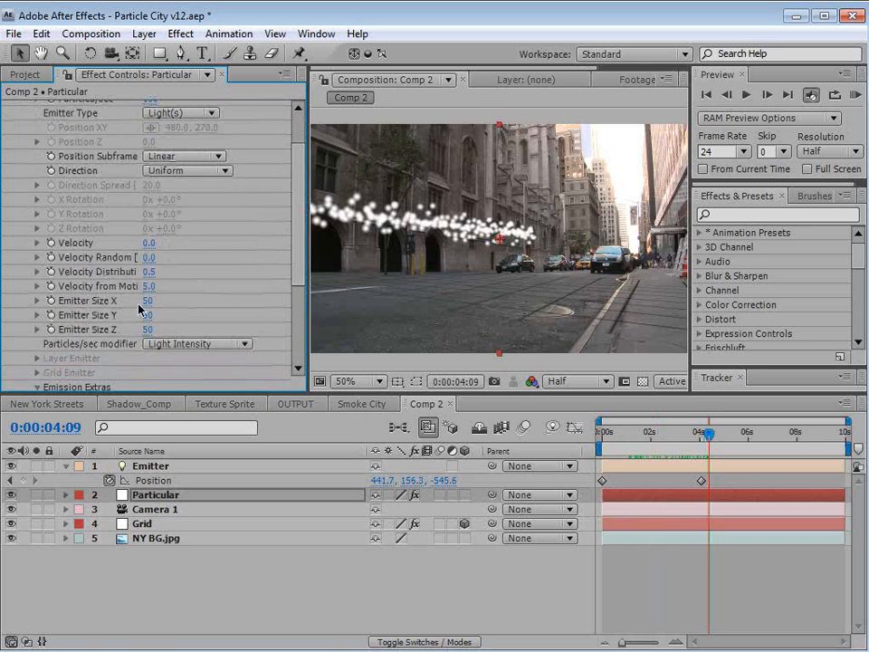
pyautogui.moveTo(145, 314); pyautogui.dragTo(281, 299)
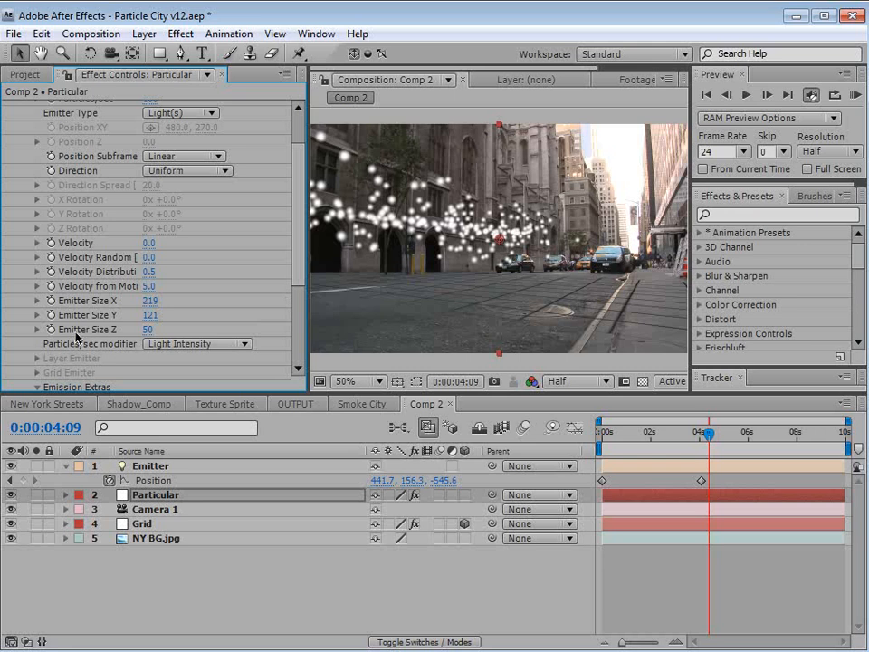
pyautogui.click(148, 330)
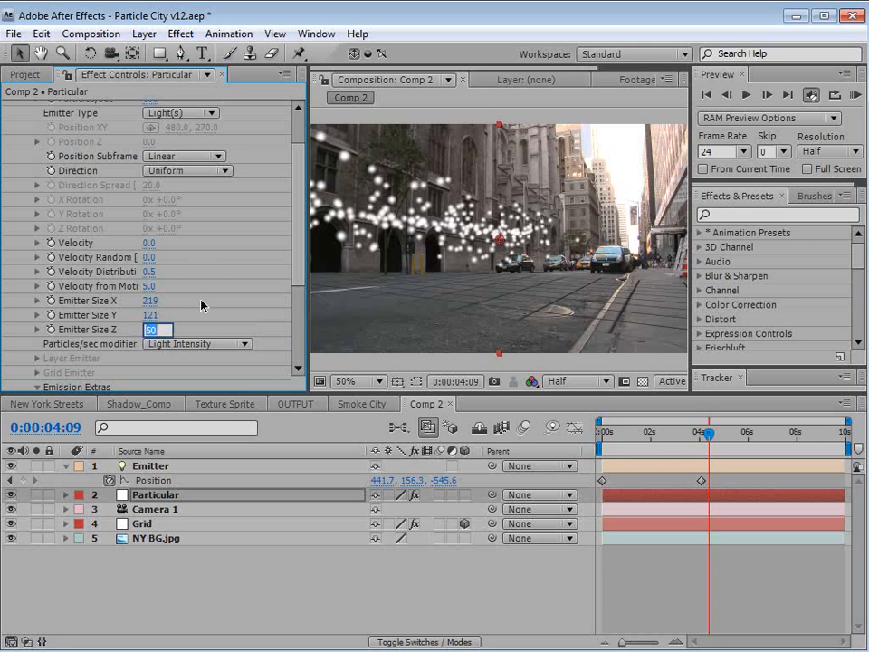
pyautogui.write('0')
pyautogui.press('Return')
pyautogui.moveTo(602, 441); pyautogui.dragTo(733, 440)
# - Set the particle Life to 20 seconds and preview the trail up to 0:00:06:07
pyautogui.moveTo(299, 186); pyautogui.dragTo(308, 251)
pyautogui.click(23, 299)
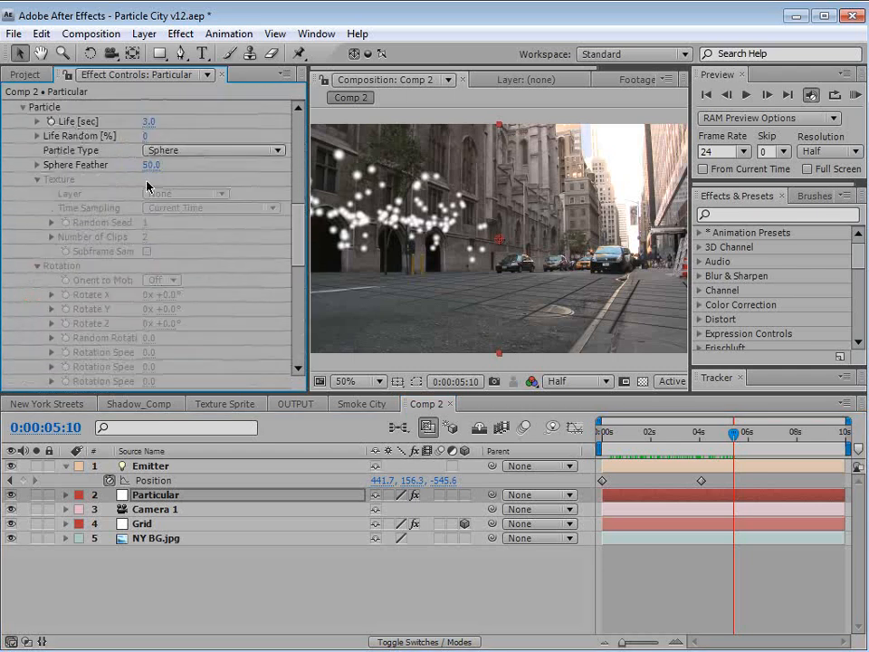
pyautogui.click(145, 120)
pyautogui.write('2')
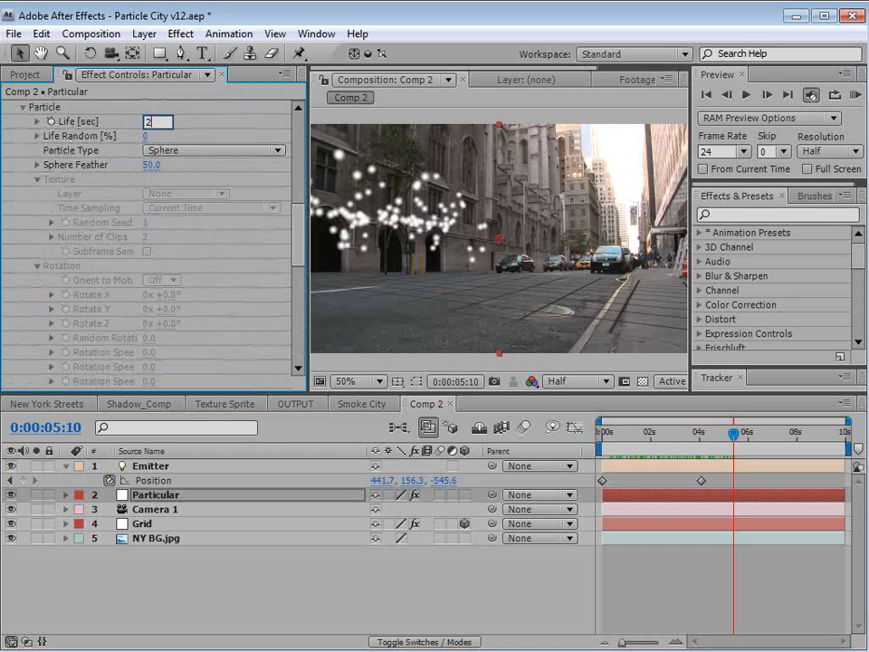
pyautogui.write('0')
pyautogui.press('Return')
pyautogui.moveTo(622, 437); pyautogui.dragTo(755, 438)
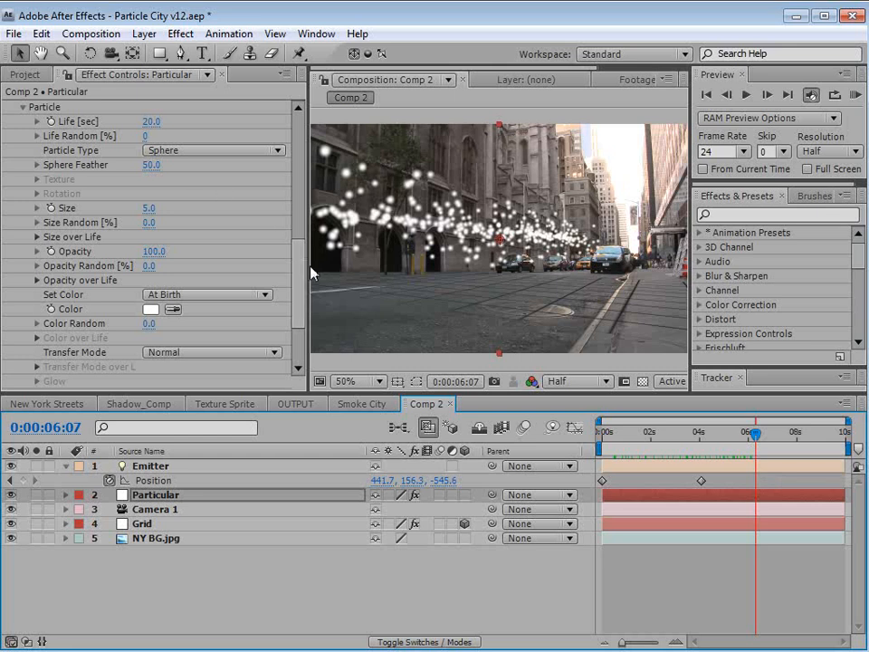
# - Expand the Physics settings of the Particular effect and its Air group
pyautogui.scroll(-3, 296, 274)
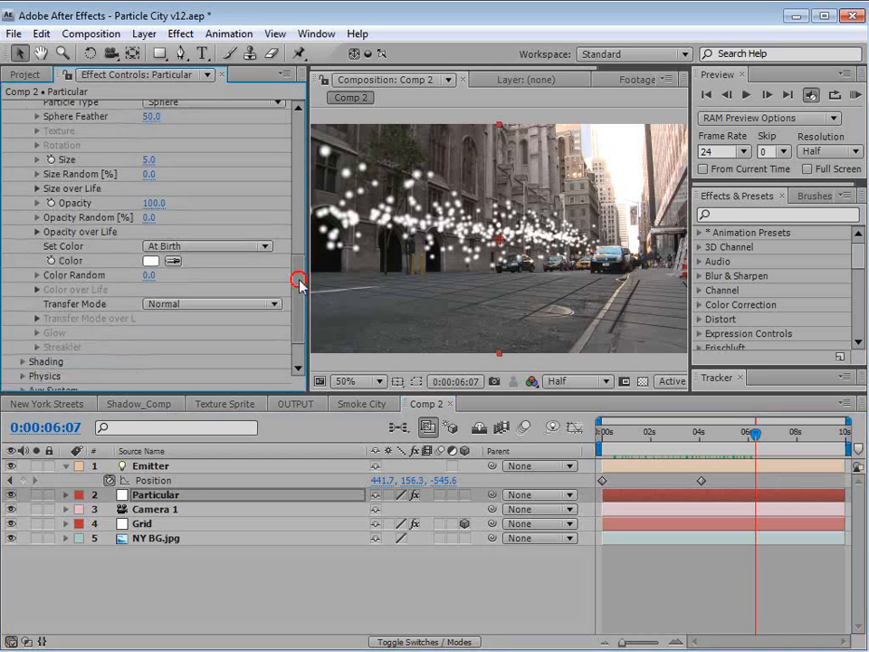
pyautogui.click(24, 326)
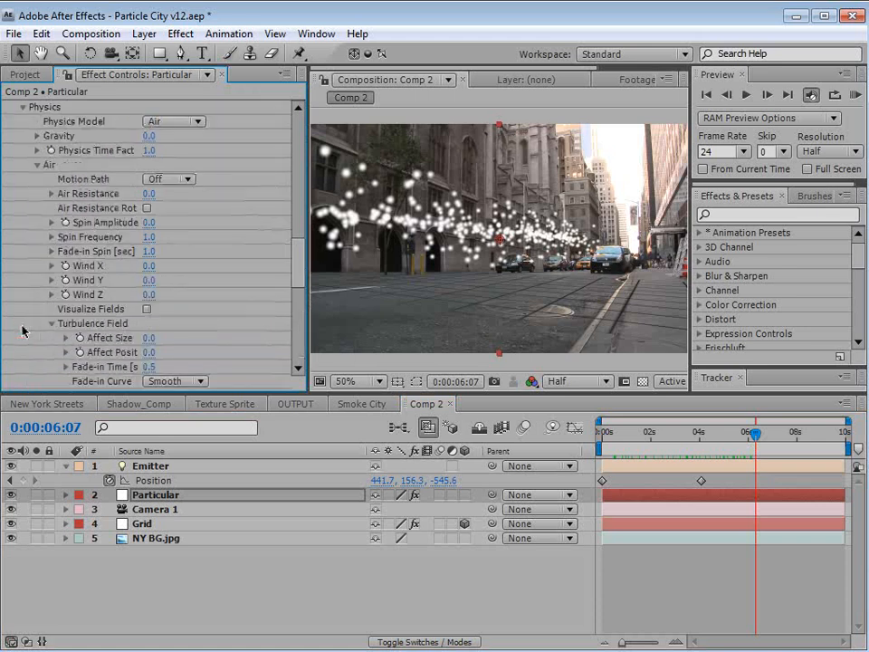
pyautogui.click(36, 164)
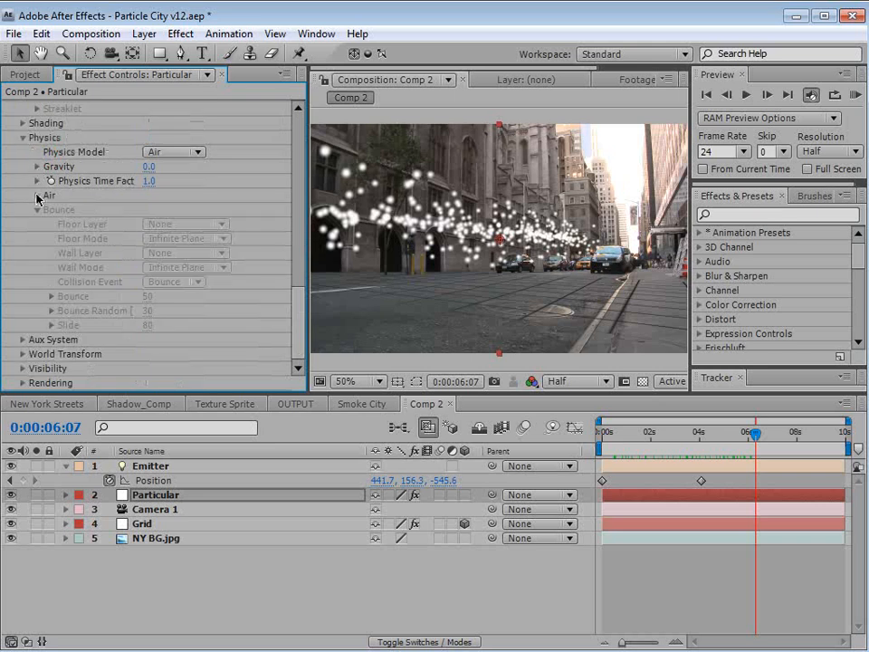
pyautogui.click(36, 194)
pyautogui.click(298, 291)
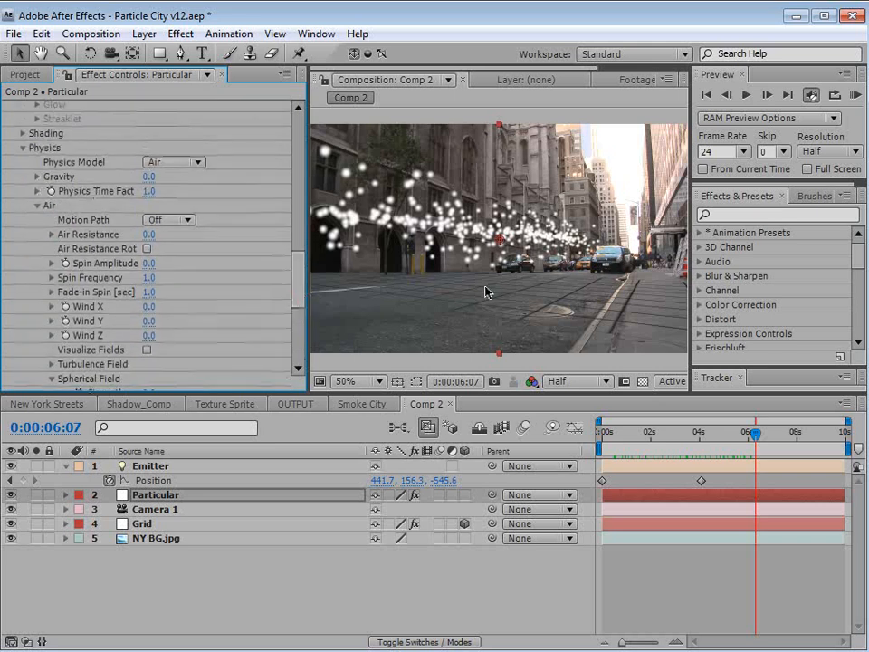
# - Try the Bounce physics model, examine its Floor Layer choices, and return the Physics Model to Air
pyautogui.click(172, 162)
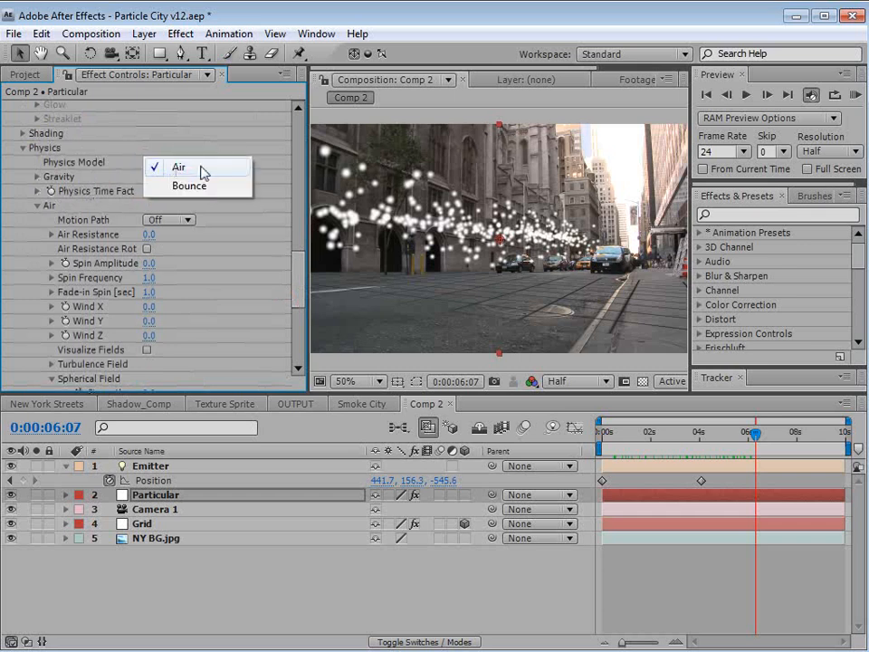
pyautogui.click(193, 185)
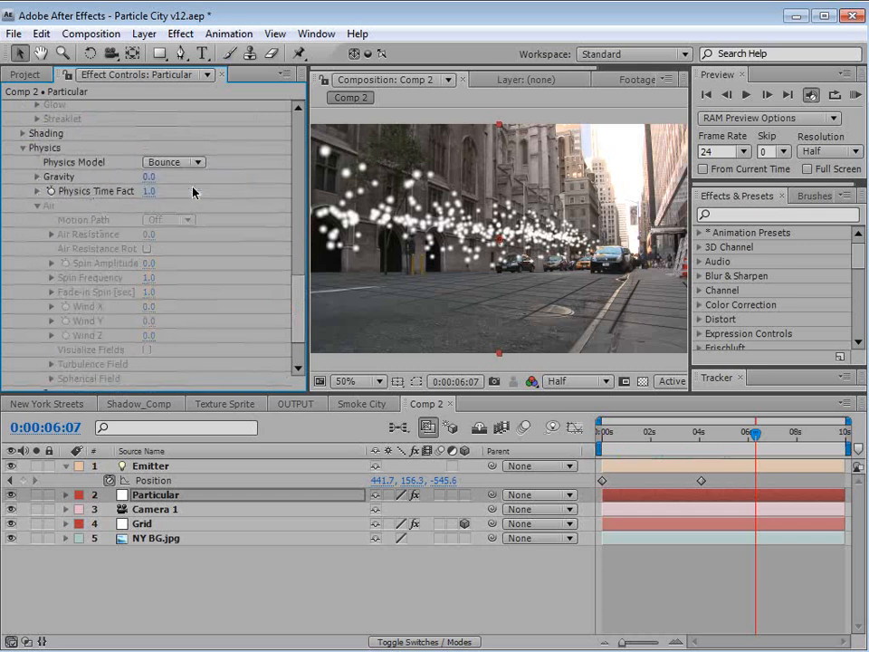
pyautogui.moveTo(297, 290); pyautogui.dragTo(300, 322)
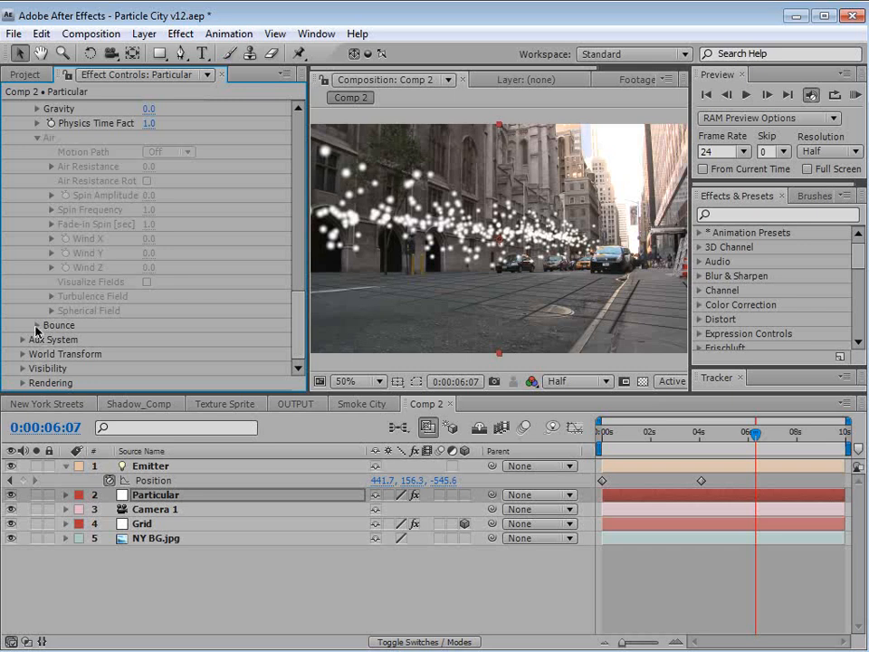
pyautogui.click(35, 328)
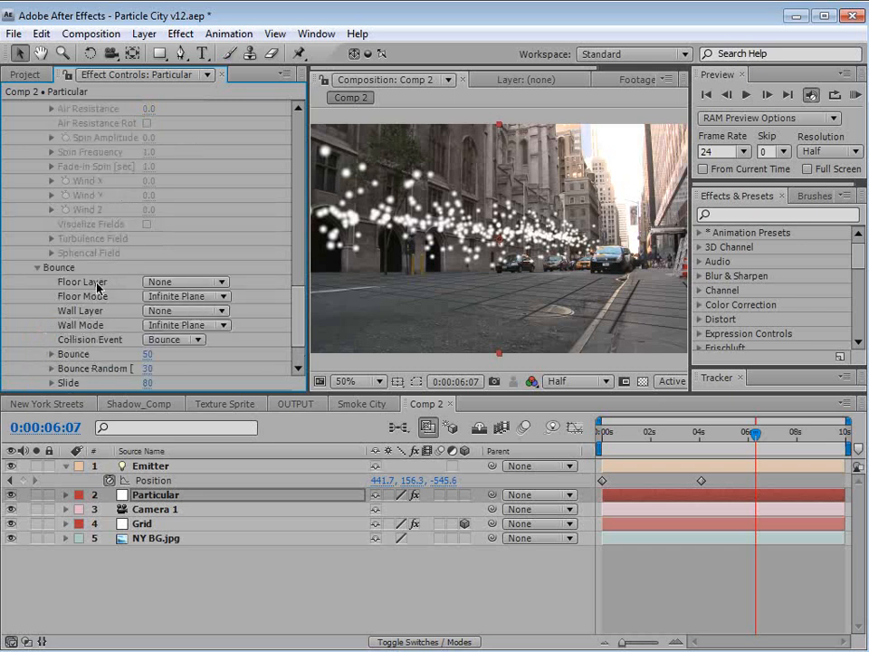
pyautogui.click(169, 285)
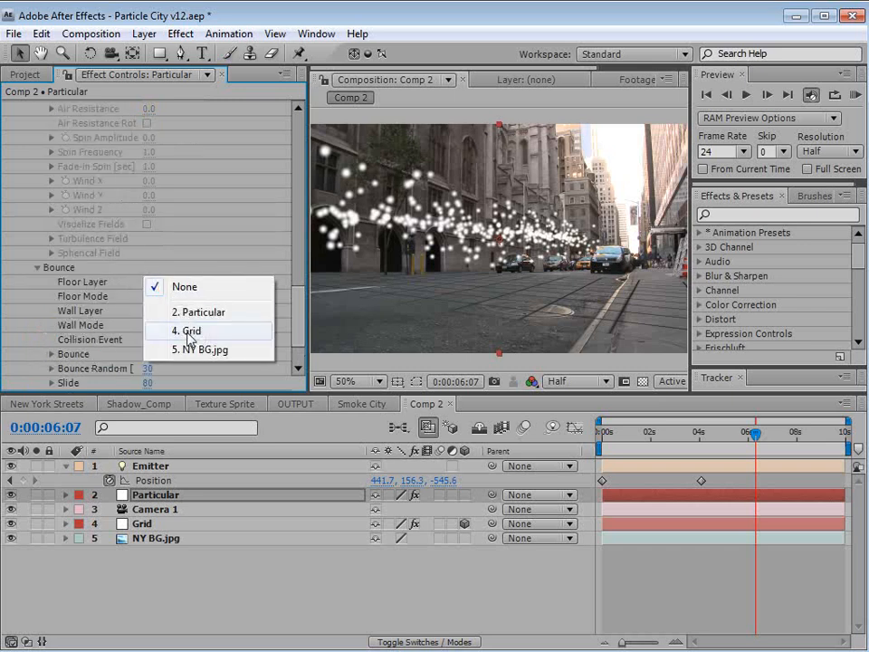
pyautogui.click(200, 258)
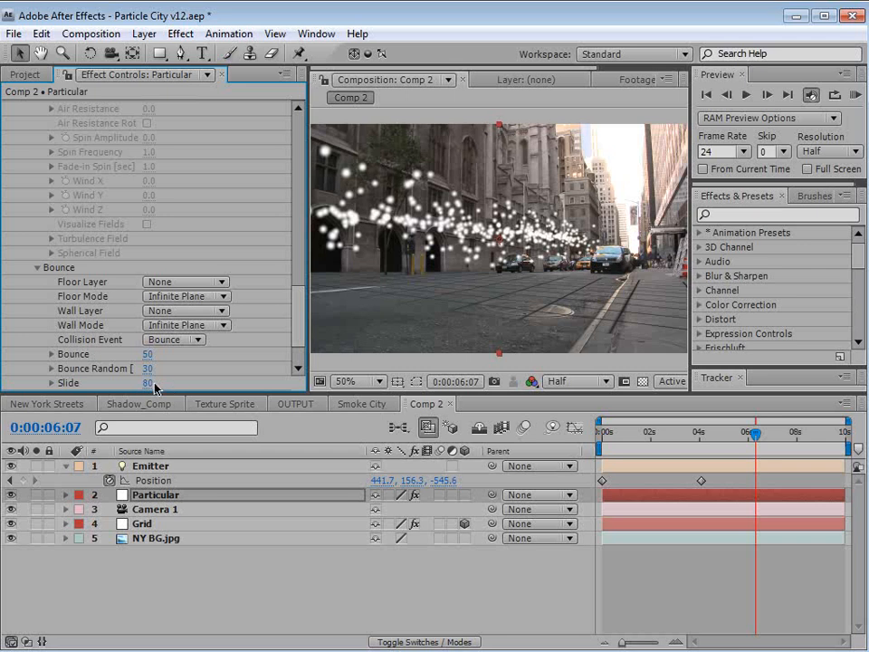
pyautogui.click(37, 268)
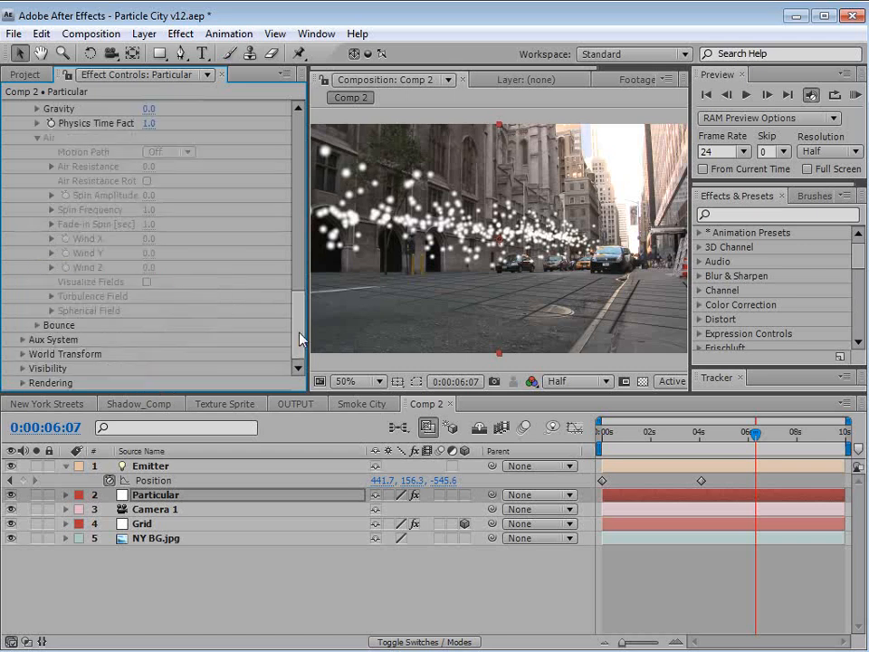
pyautogui.moveTo(301, 334); pyautogui.dragTo(285, 301)
pyautogui.click(177, 243)
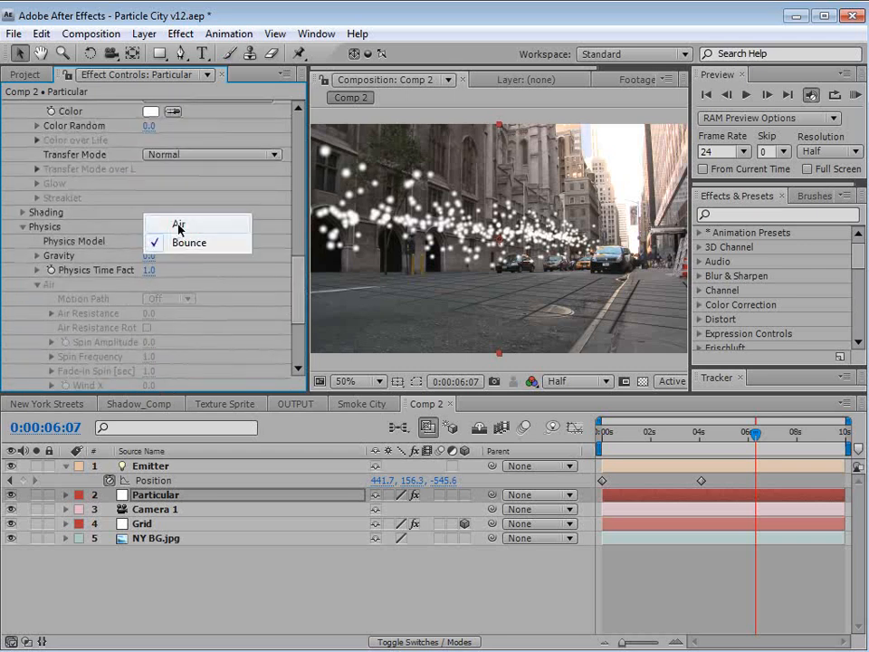
pyautogui.click(178, 222)
# - Set the Turbulence Field's Affect Position to 25 and preview the trail up to 0:00:06:07
pyautogui.moveTo(303, 293); pyautogui.dragTo(300, 324)
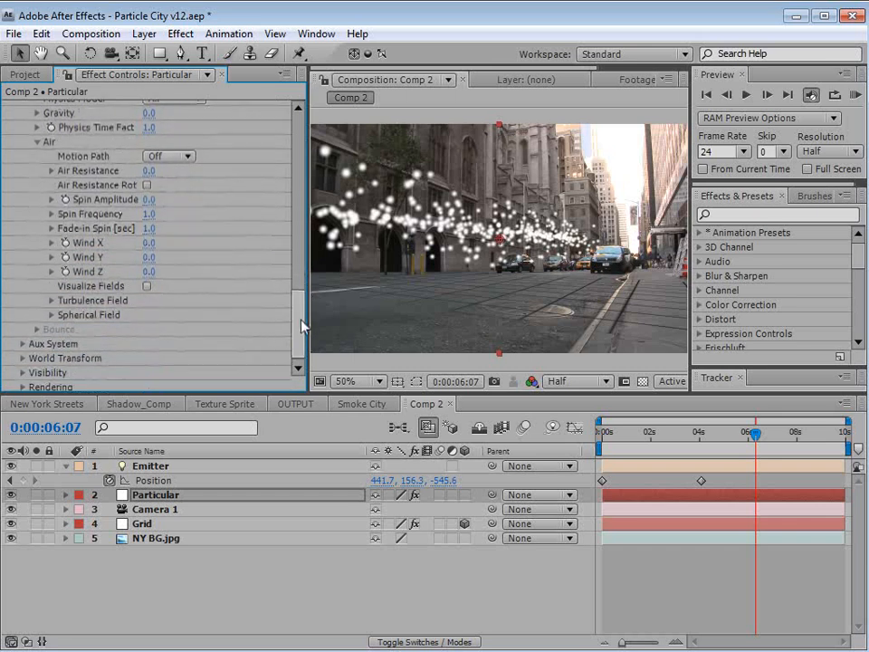
pyautogui.click(50, 302)
pyautogui.scroll(-3, 51, 305)
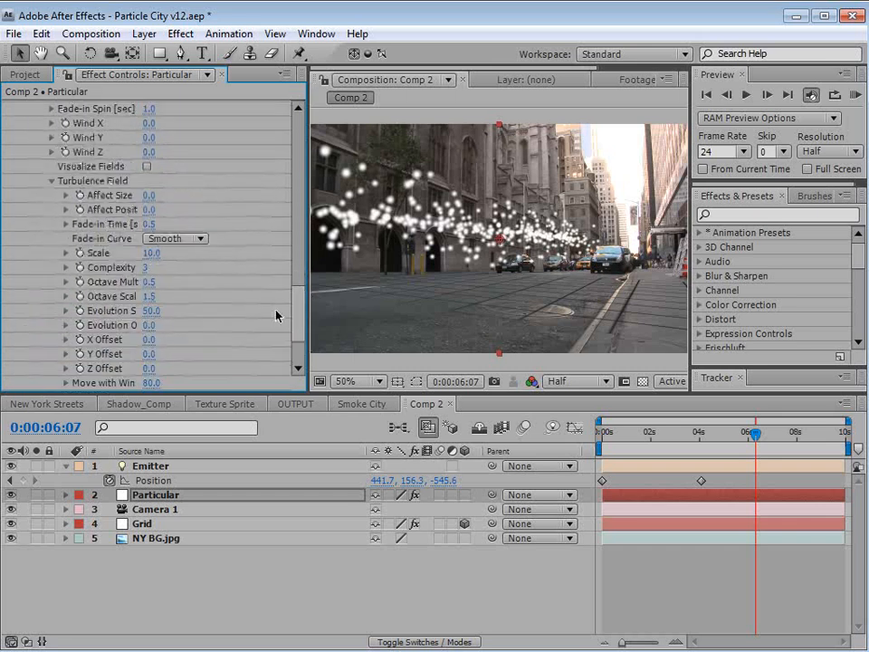
pyautogui.moveTo(309, 311); pyautogui.dragTo(347, 313)
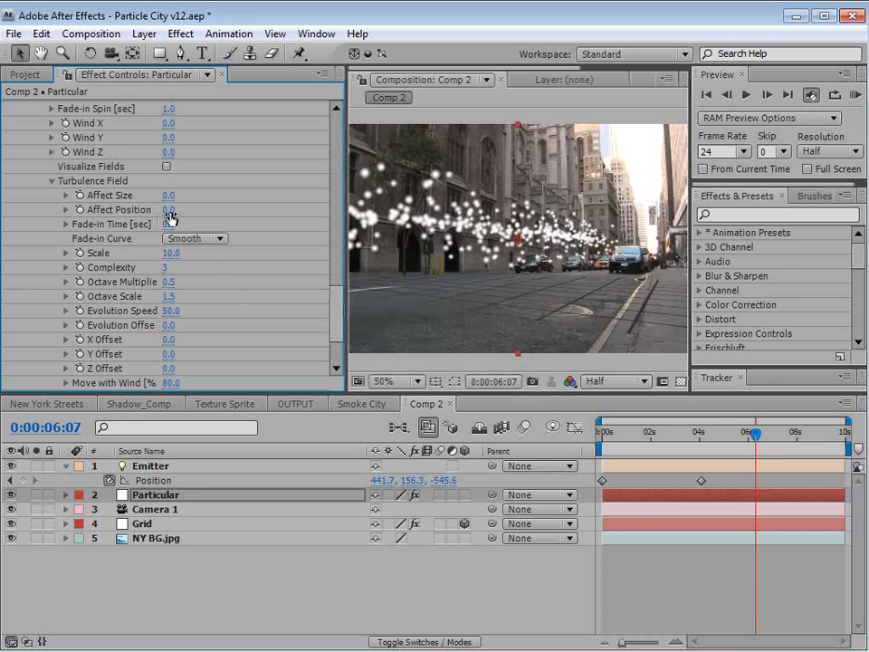
pyautogui.moveTo(167, 209); pyautogui.dragTo(187, 209)
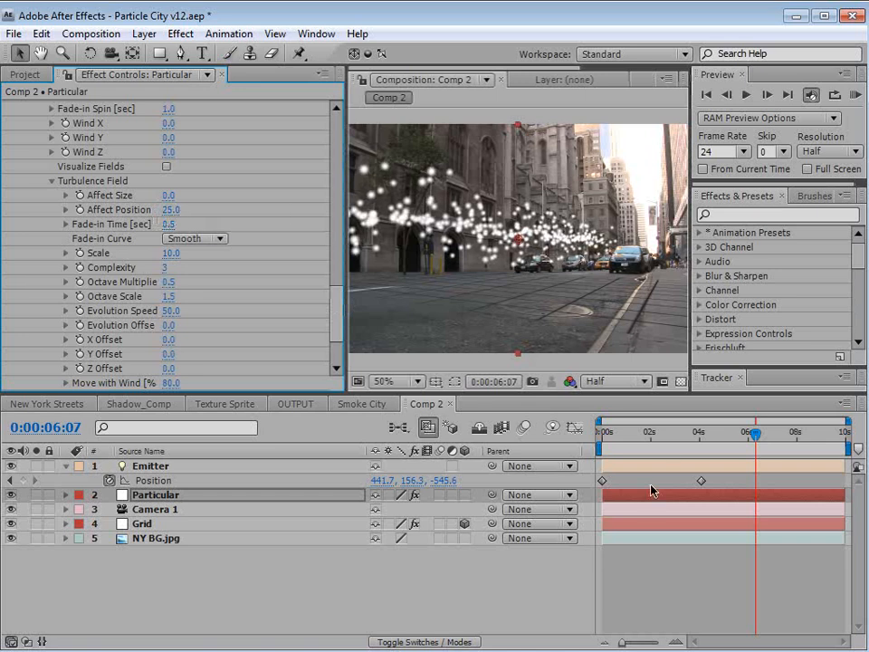
pyautogui.moveTo(640, 433); pyautogui.dragTo(756, 444)
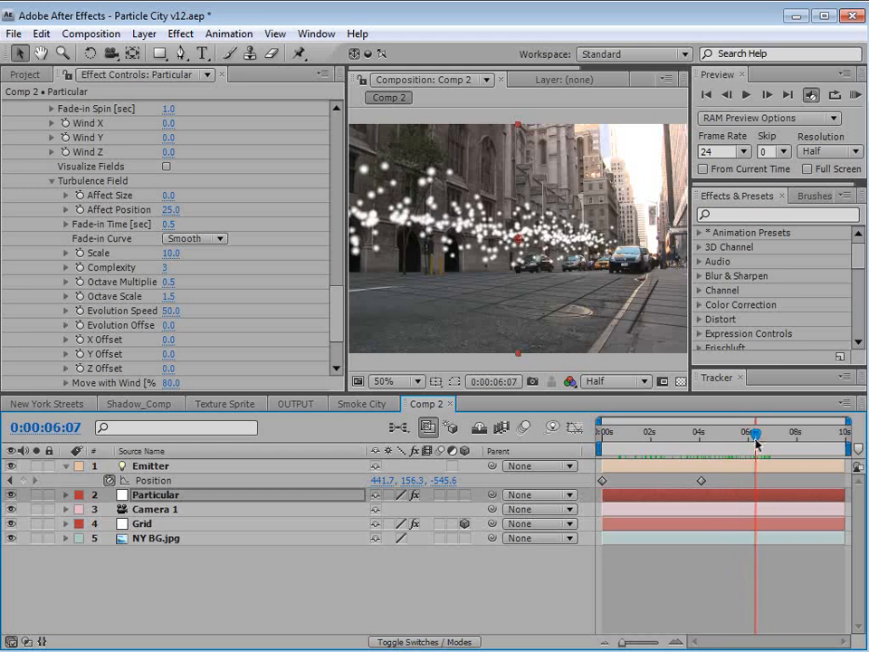
# - Set the Turbulence Field's Evolution Speed to 10 and check the trail at 0:00:04:10
pyautogui.click(170, 310)
pyautogui.write('10')
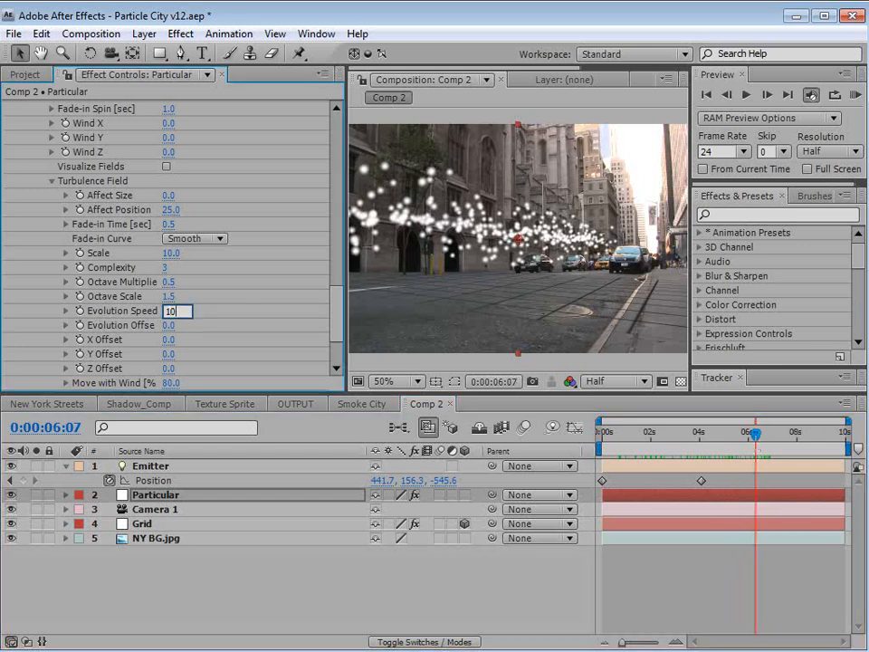
pyautogui.moveTo(715, 442)
pyautogui.mouseDown()
pyautogui.moveTo(641, 450)
pyautogui.moveTo(711, 451)
pyautogui.mouseUp()
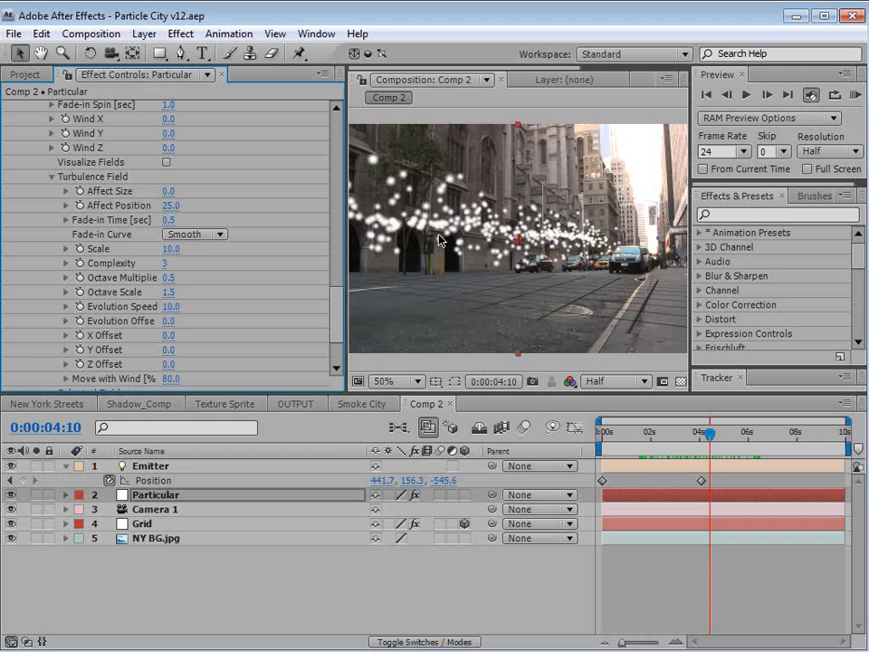
# - Add the green Ball[0000-0099].png sequence above the Emitter layer in Comp 2 and view it at 0:00:01:11
pyautogui.click(25, 75)
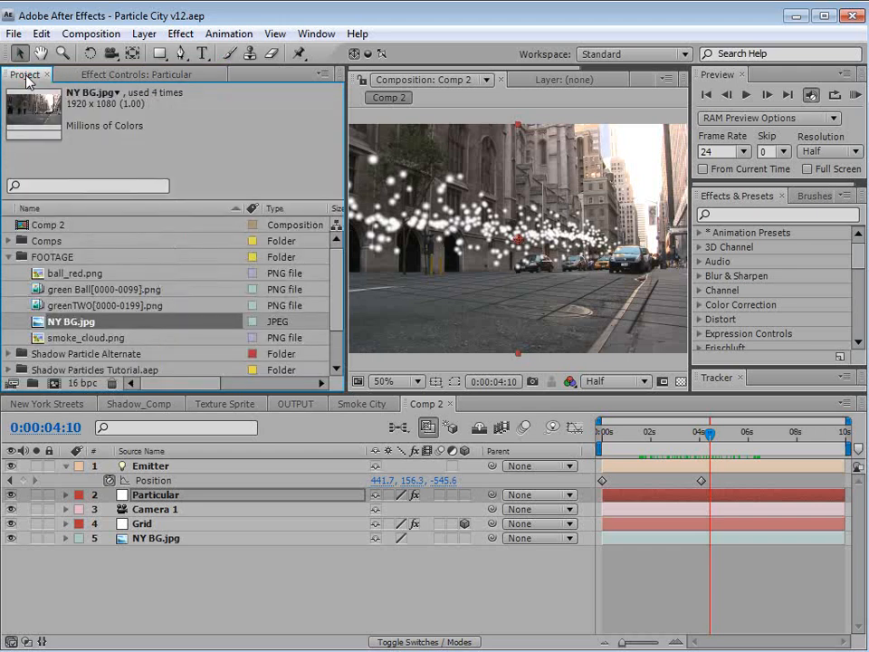
pyautogui.click(57, 289)
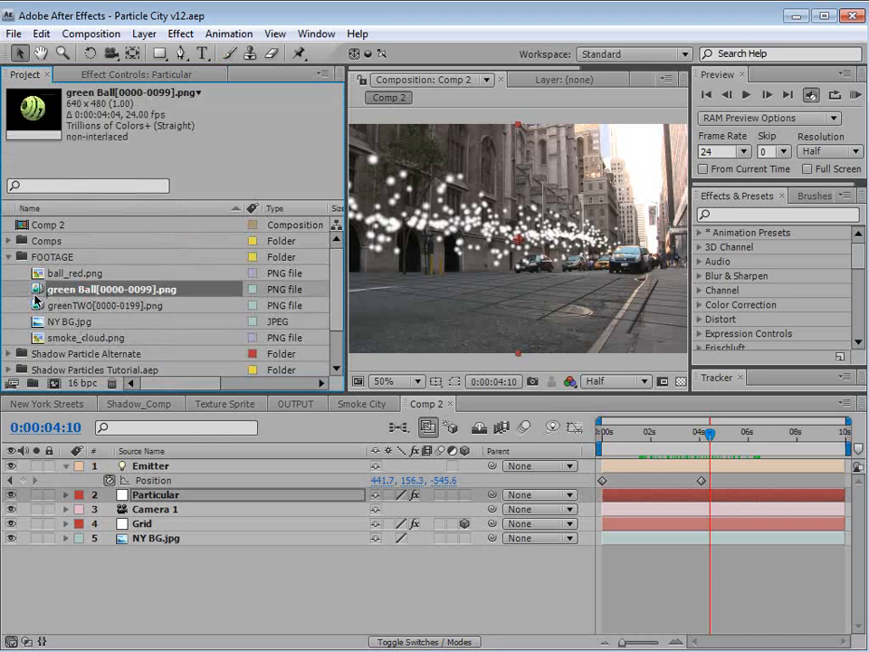
pyautogui.moveTo(44, 298); pyautogui.dragTo(136, 464)
pyautogui.moveTo(640, 431)
pyautogui.mouseDown()
pyautogui.moveTo(621, 432)
pyautogui.moveTo(638, 432)
pyautogui.mouseUp()
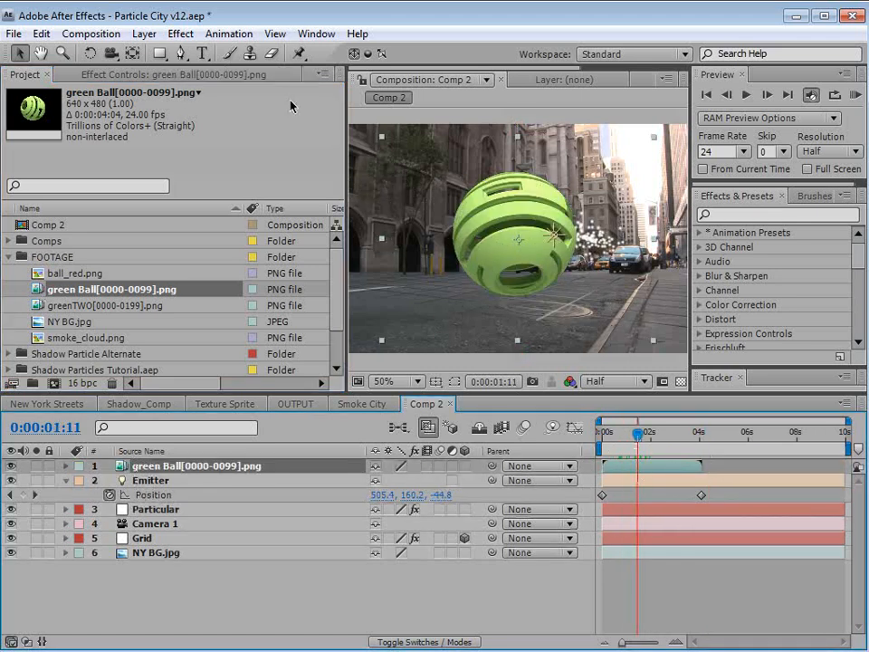
# - Pre-compose the green Ball layer, leaving all attributes in Comp 2
pyautogui.click(142, 33)
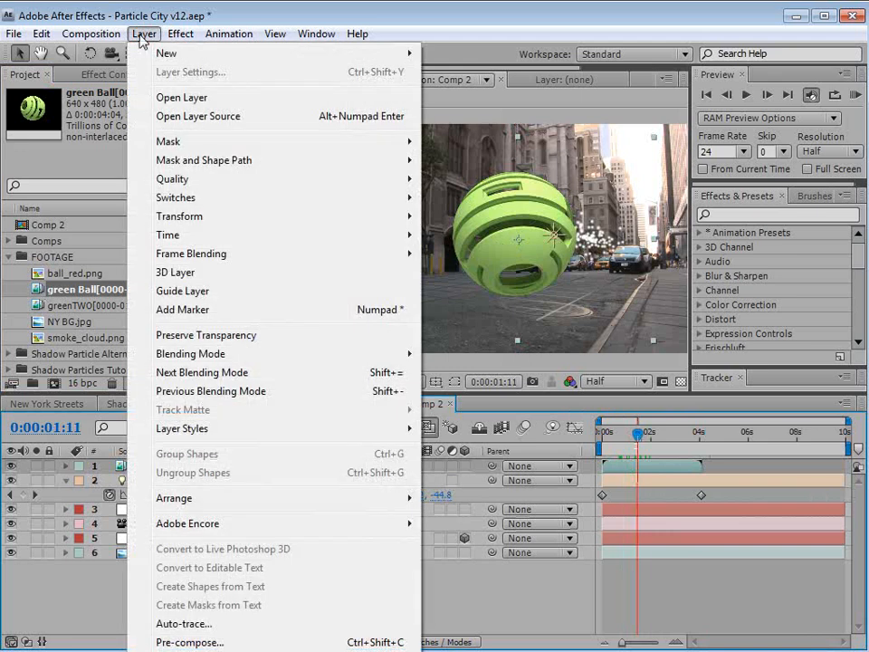
pyautogui.click(206, 642)
pyautogui.click(51, 116)
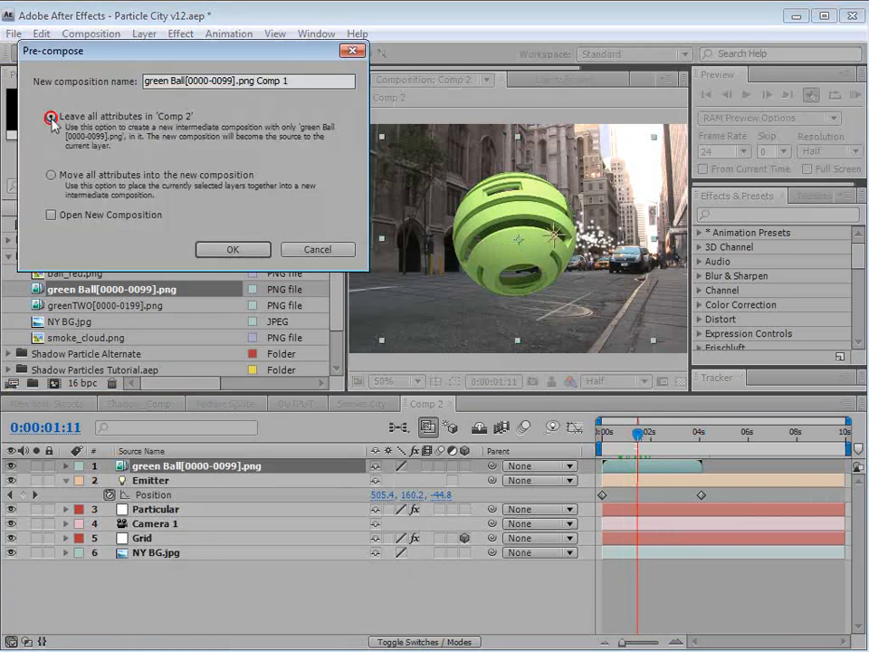
pyautogui.click(232, 249)
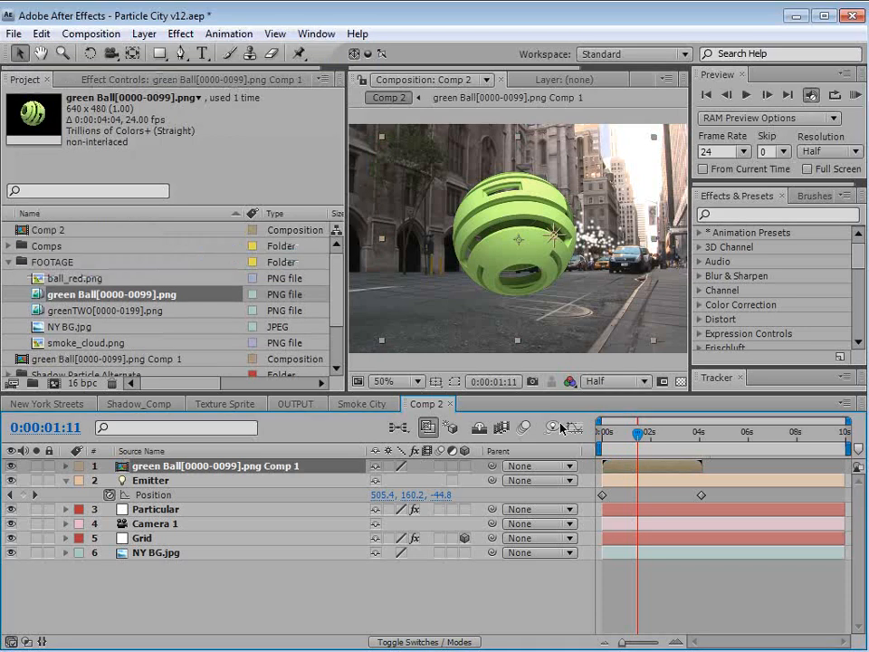
# - Open the green Ball precomp, step through its first frames and start the work area at 0:00:00:01
pyautogui.doubleClick(625, 471)
pyautogui.moveTo(608, 444); pyautogui.dragTo(594, 453)
pyautogui.press('pagedown')
pyautogui.press('pagedown')
pyautogui.press('pagedown')
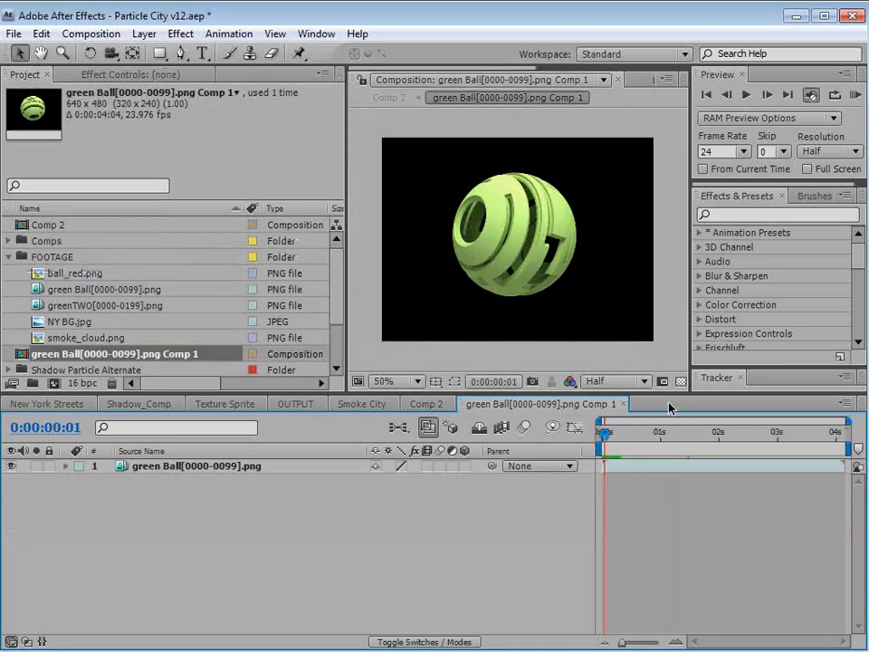
pyautogui.press('pageup')
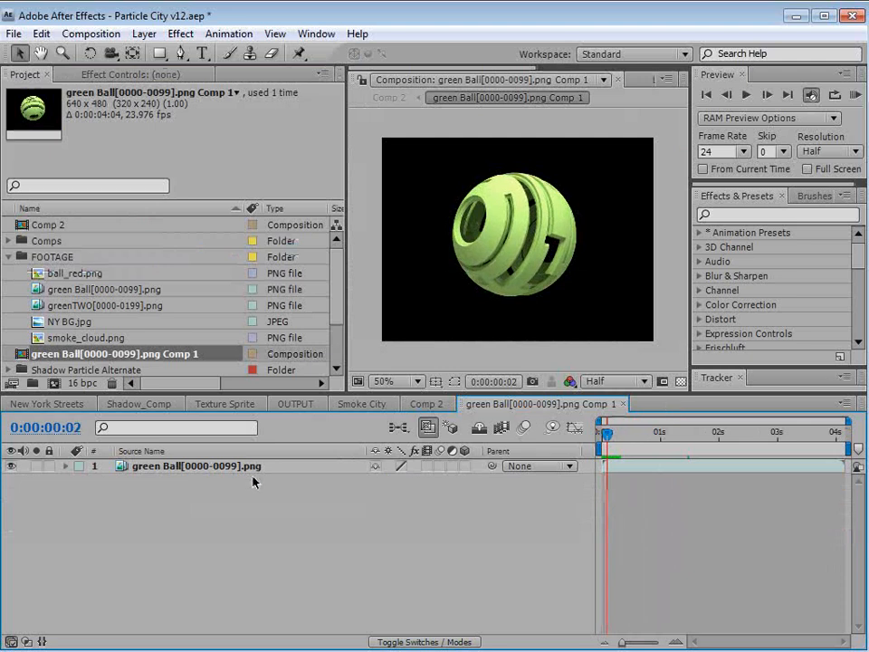
# - End the work area at 0:00:04:02, trim the green Ball comp to it and review the first frames
pyautogui.click(613, 441)
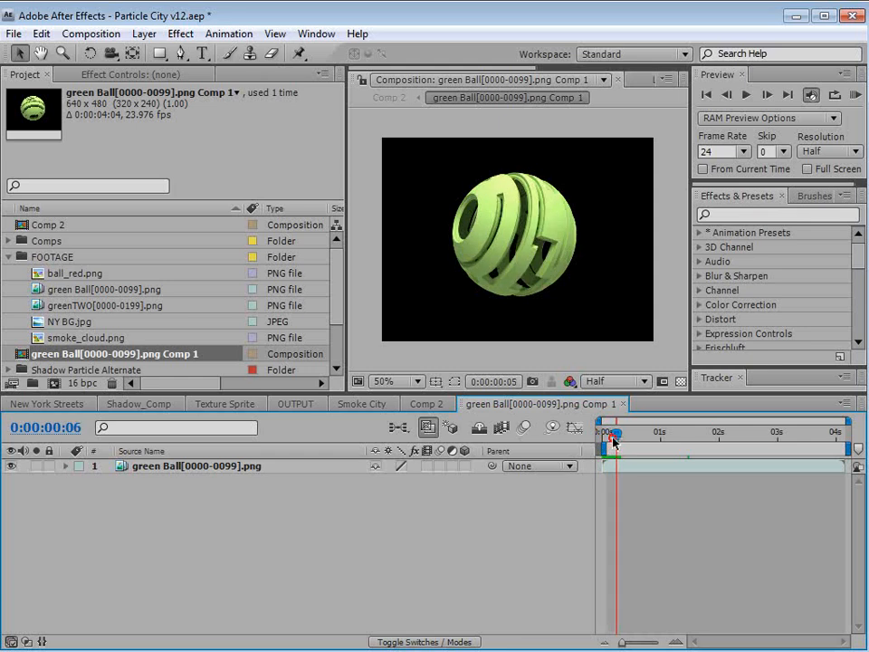
pyautogui.moveTo(612, 441); pyautogui.dragTo(846, 471)
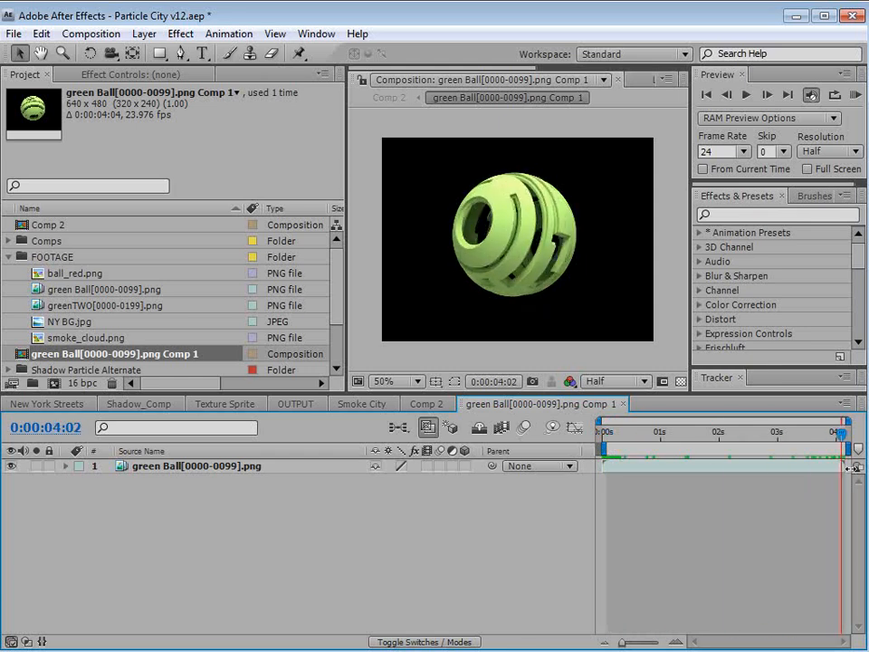
pyautogui.press('pageup')
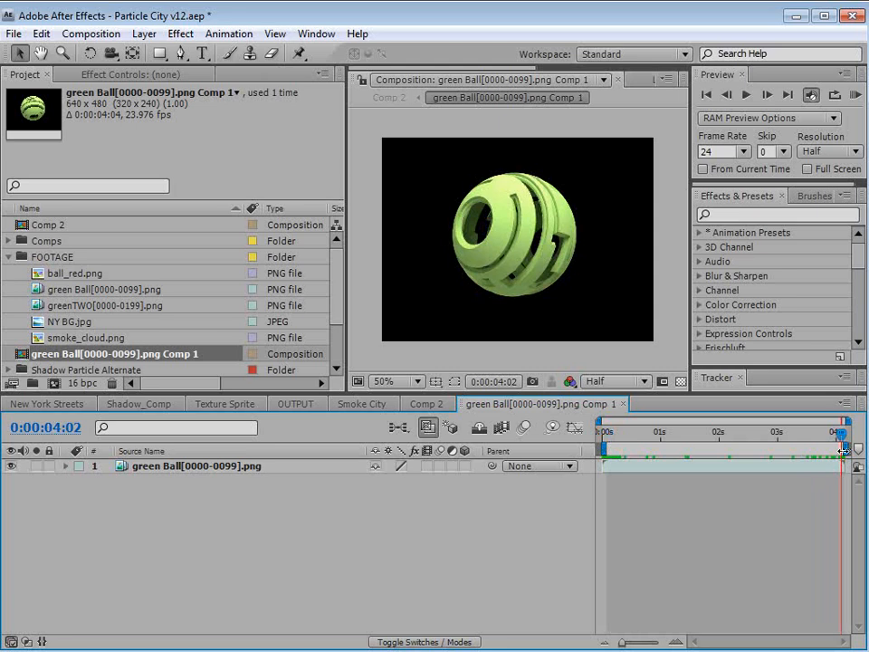
pyautogui.rightClick(647, 448)
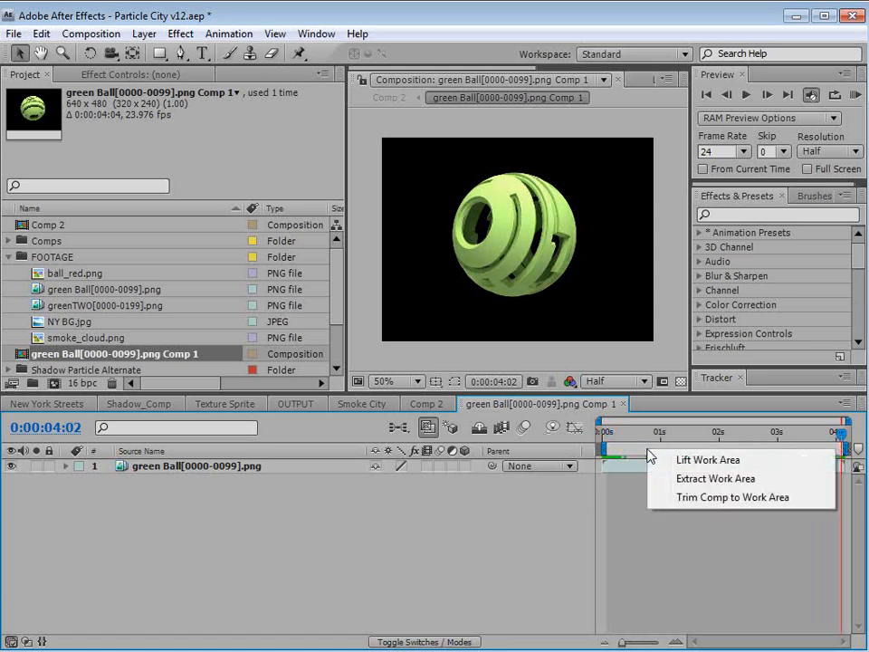
pyautogui.click(676, 498)
pyautogui.moveTo(598, 436); pyautogui.dragTo(539, 484)
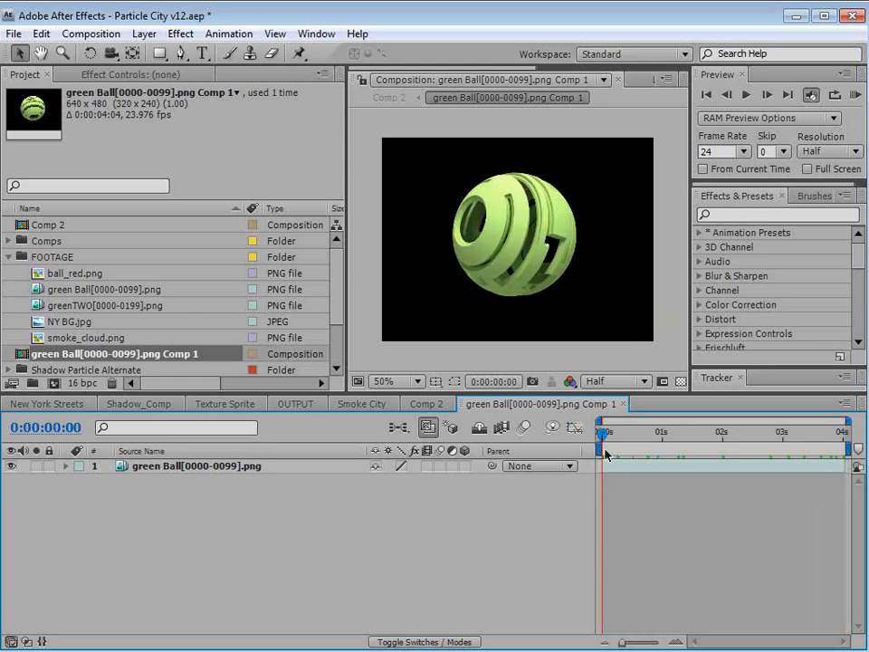
pyautogui.moveTo(605, 453); pyautogui.dragTo(580, 486)
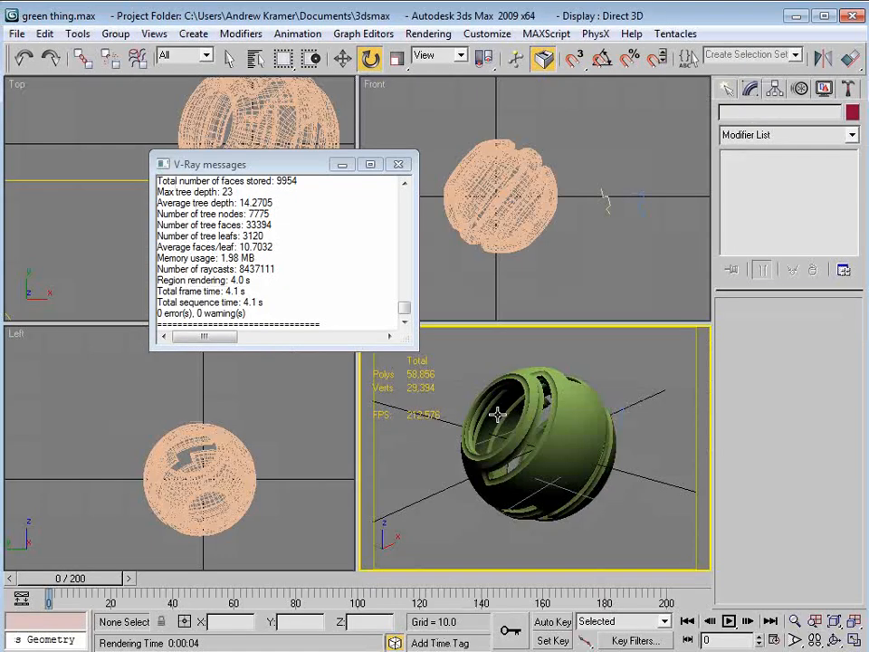
# - Delete the green ball and create a new standard sphere of about 15.09 radius in the Perspective view
pyautogui.click(577, 425)
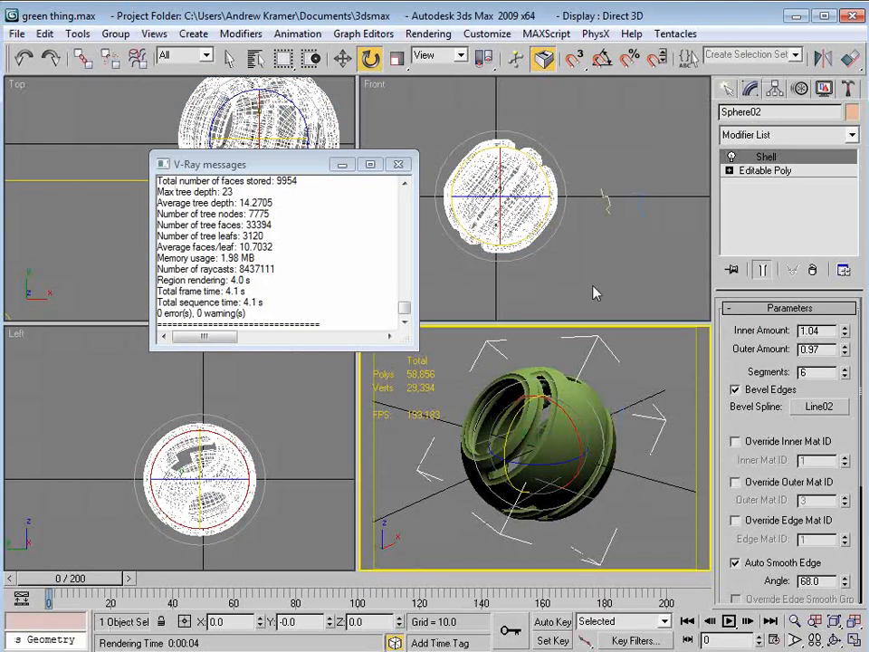
pyautogui.press('Delete')
pyautogui.click(729, 92)
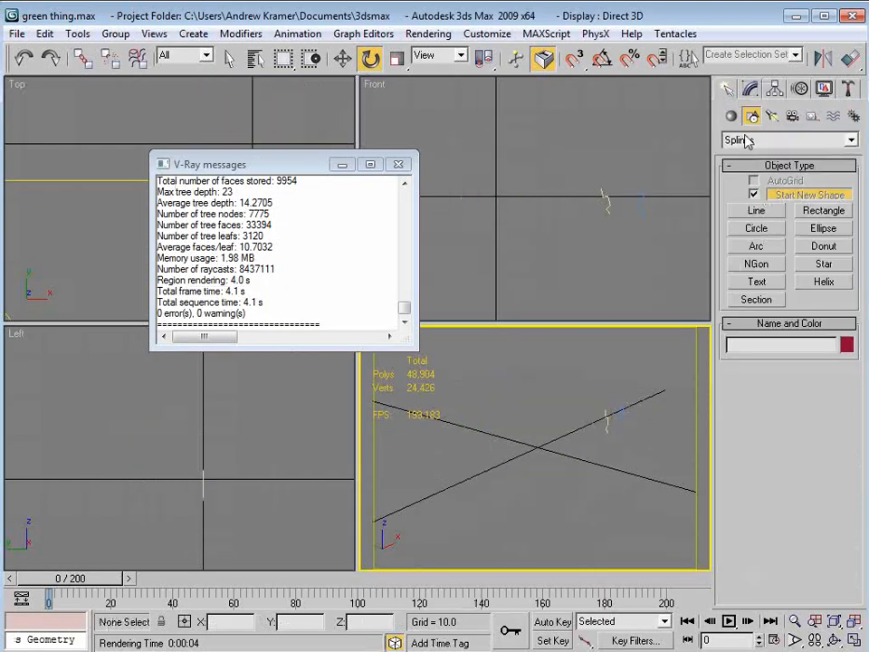
pyautogui.click(731, 116)
pyautogui.click(757, 216)
pyautogui.moveTo(519, 450); pyautogui.dragTo(603, 484)
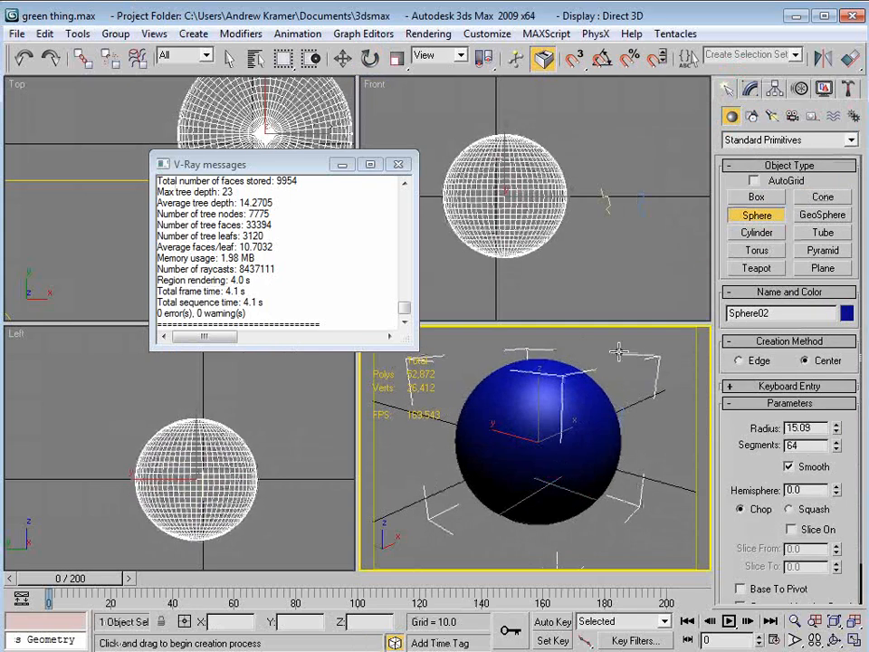
# - Convert the new sphere to an Editable Poly
pyautogui.moveTo(491, 205); pyautogui.dragTo(525, 212)
pyautogui.press('e')
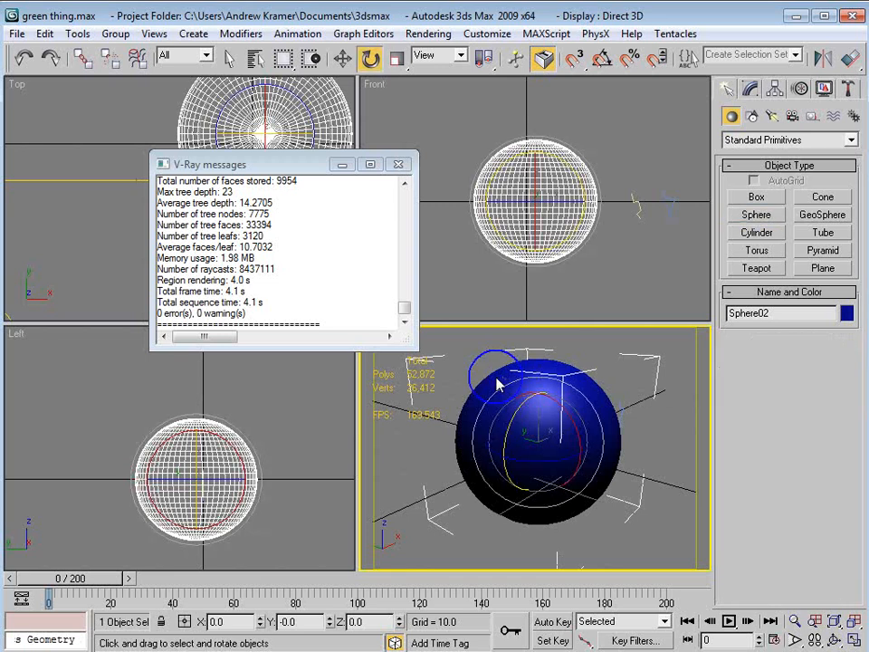
pyautogui.rightClick(630, 387)
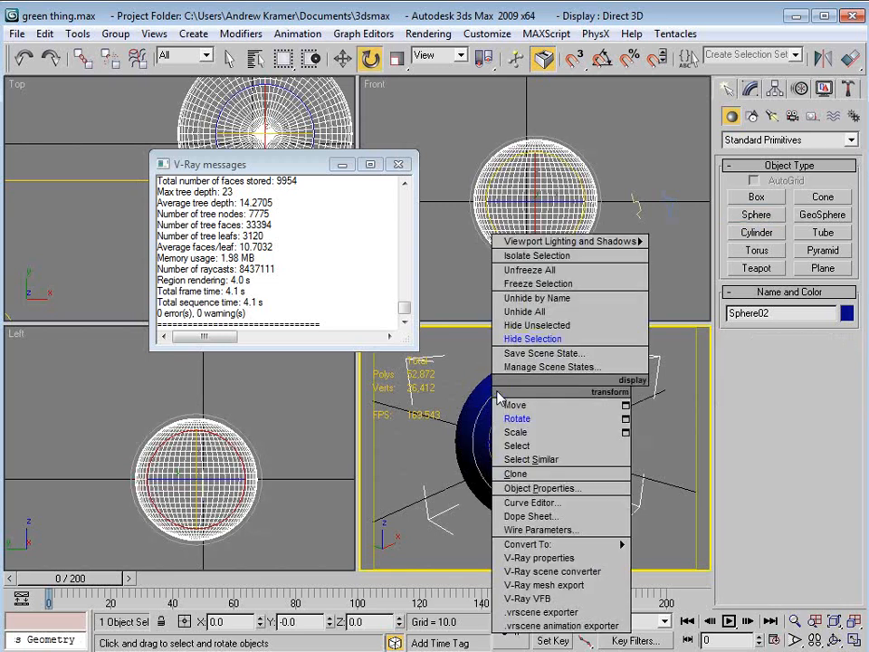
pyautogui.click(619, 544)
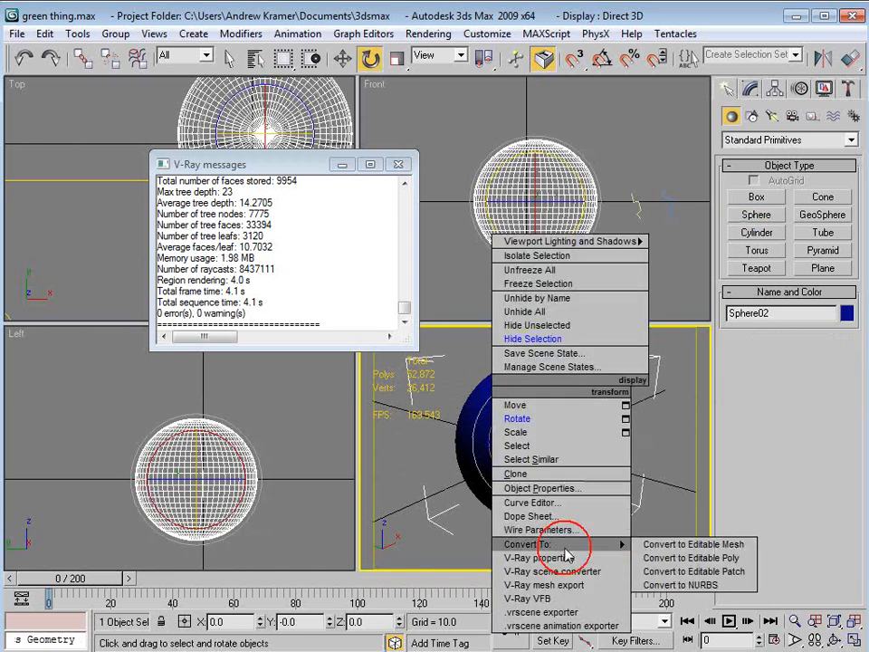
pyautogui.click(735, 558)
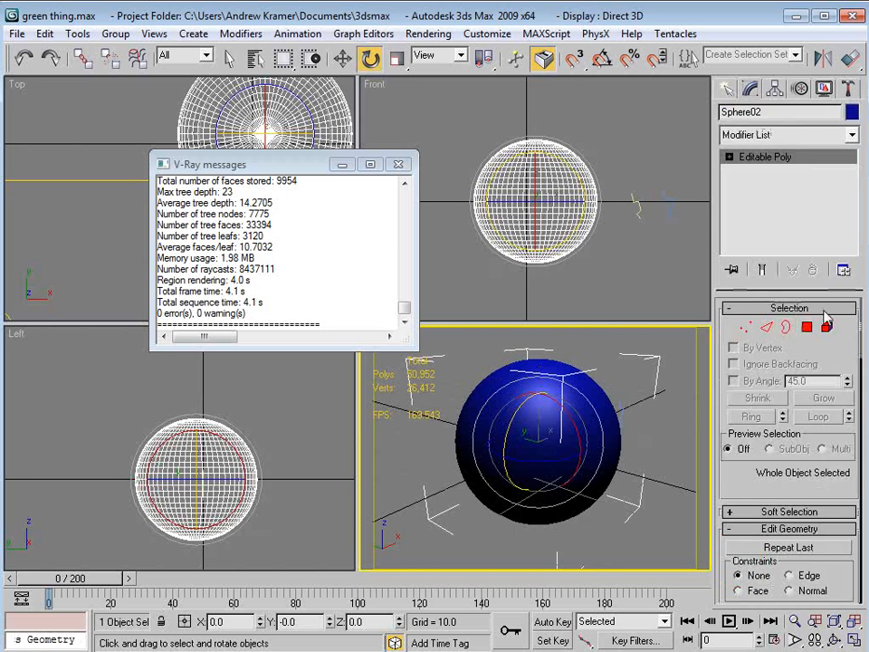
# - In the Front view, delete horizontal strips of polygons from the sphere's upper right, middle left and lower right
pyautogui.click(806, 327)
pyautogui.scroll(2, 556, 163)
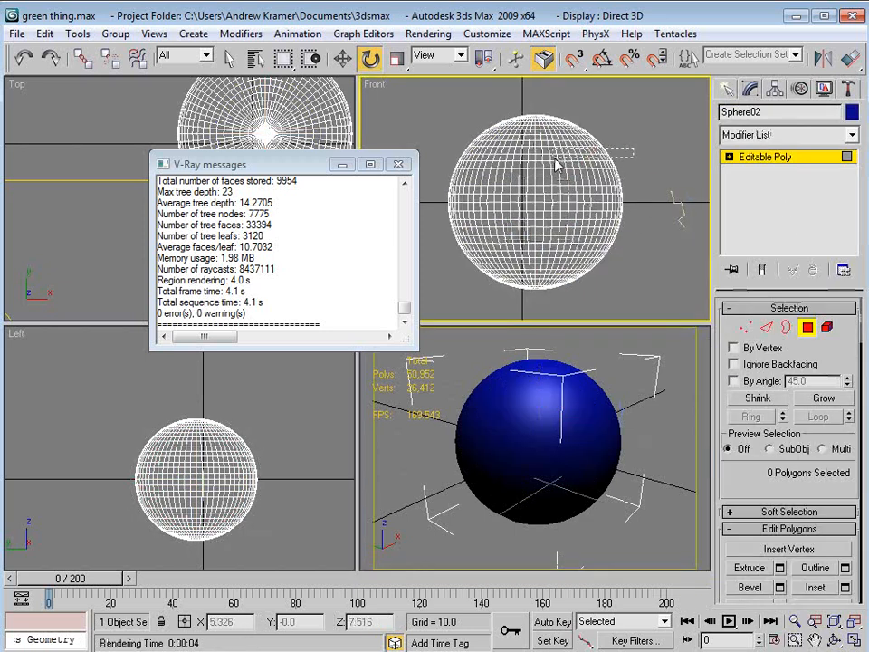
pyautogui.moveTo(556, 163); pyautogui.dragTo(554, 165)
pyautogui.press('Delete')
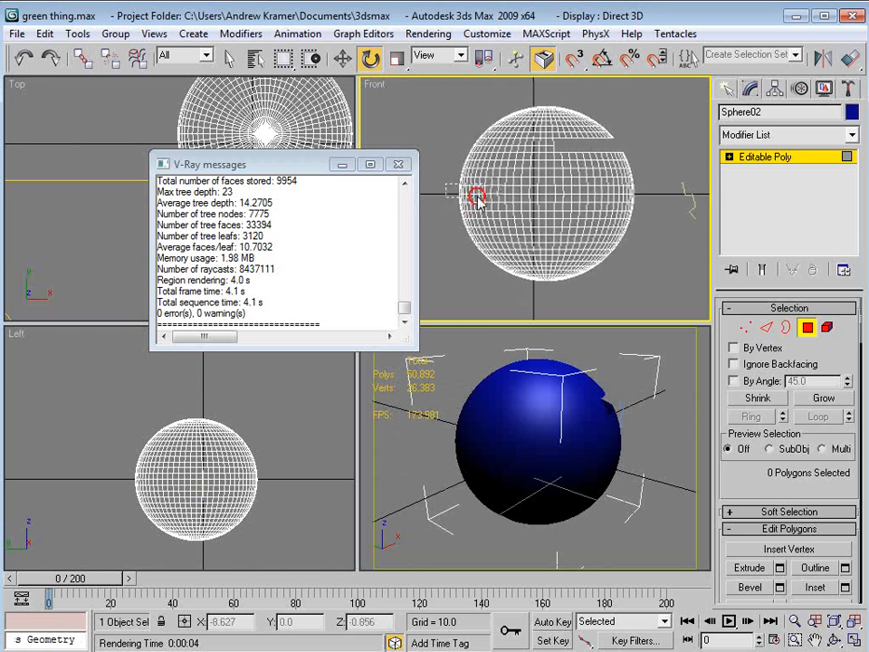
pyautogui.moveTo(477, 196); pyautogui.dragTo(480, 198)
pyautogui.press('Delete')
pyautogui.moveTo(648, 233); pyautogui.dragTo(544, 238)
pyautogui.press('Delete')
# - In the Front view, delete a strip of polygons at the sphere's lower left plus its bottom and top caps
pyautogui.moveTo(457, 258); pyautogui.dragTo(553, 265)
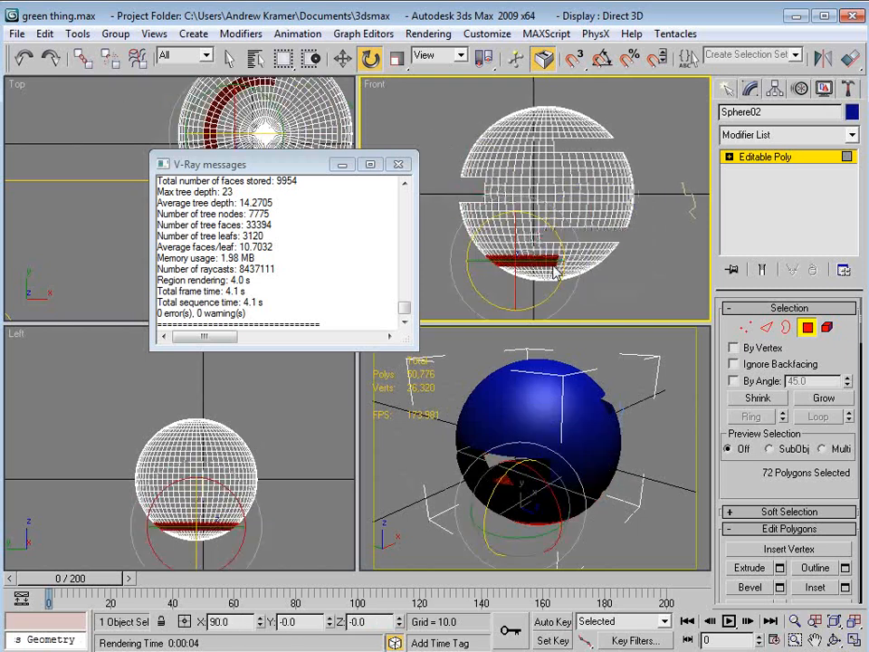
pyautogui.press('Delete')
pyautogui.moveTo(601, 281)
pyautogui.mouseDown()
pyautogui.moveTo(492, 291)
pyautogui.moveTo(601, 274)
pyautogui.mouseUp()
pyautogui.press('Delete')
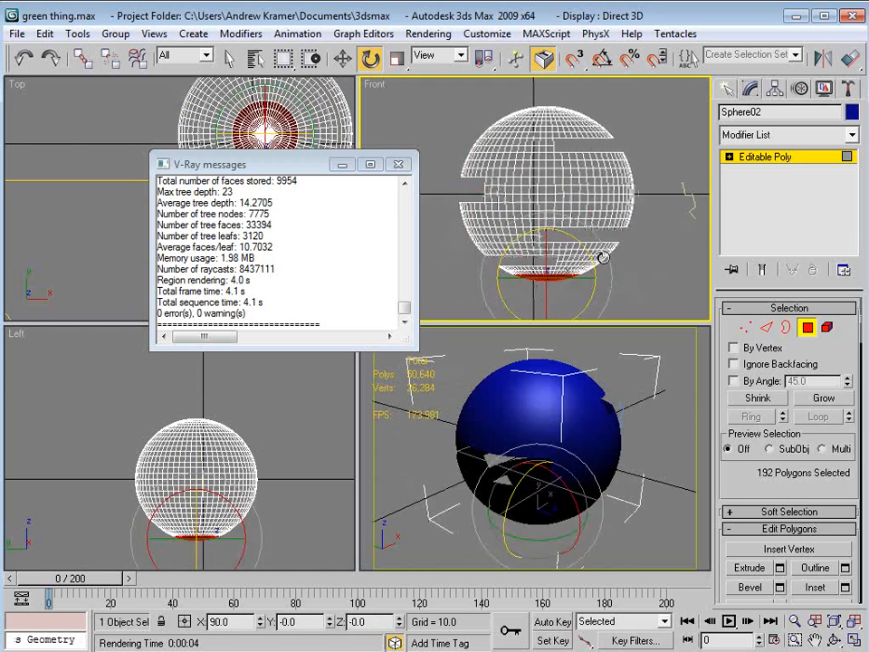
pyautogui.press('Delete')
pyautogui.moveTo(493, 99); pyautogui.dragTo(615, 125)
pyautogui.press('Delete')
# - In the Left view, delete short polygon strips on both sides of the sphere, leave polygon editing and deselect it
pyautogui.moveTo(255, 440); pyautogui.dragTo(238, 453)
pyautogui.press('Delete')
pyautogui.press('Delete')
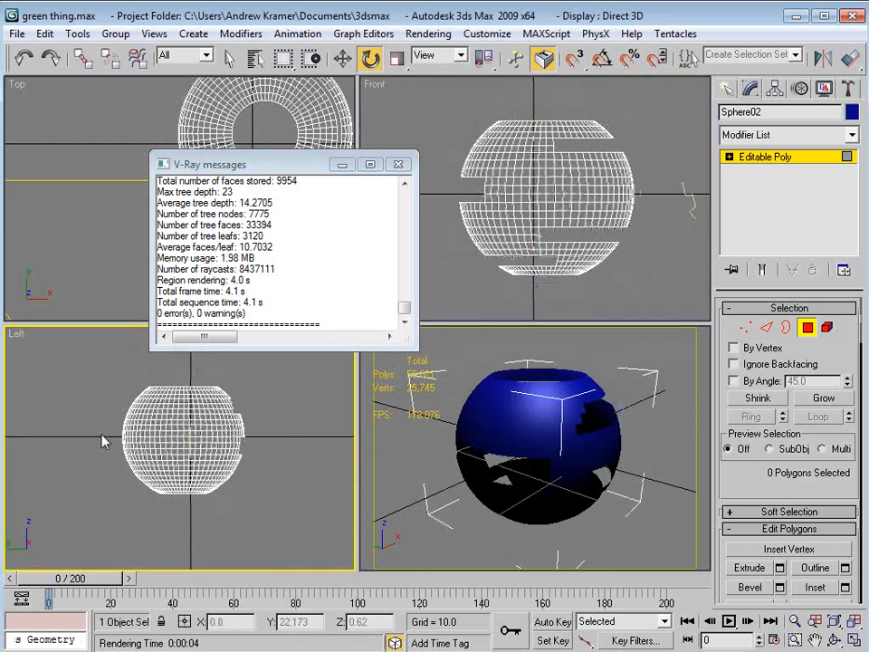
pyautogui.moveTo(95, 407); pyautogui.dragTo(165, 424)
pyautogui.moveTo(97, 460); pyautogui.dragTo(166, 472)
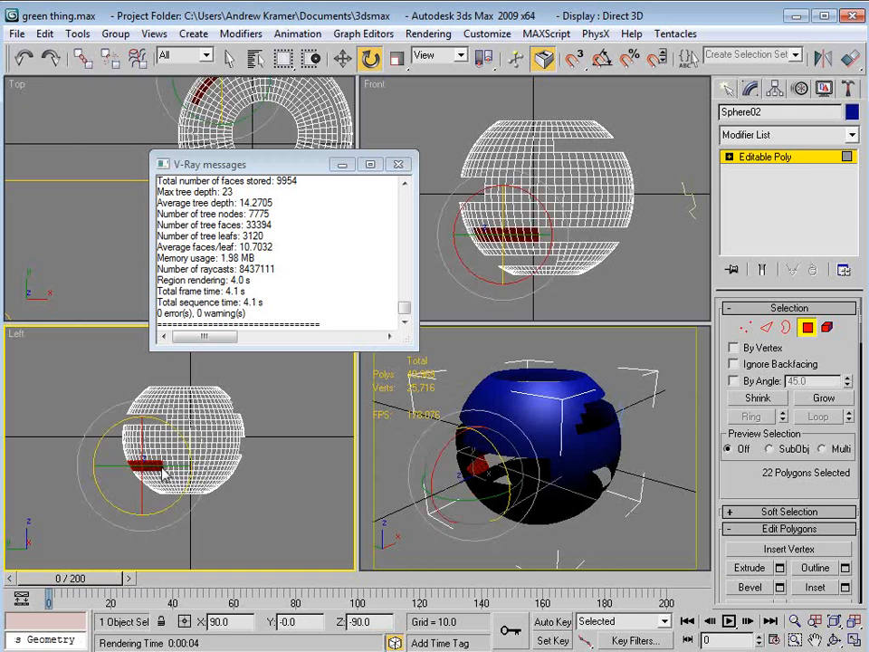
pyautogui.press('Delete')
pyautogui.click(807, 329)
pyautogui.click(616, 358)
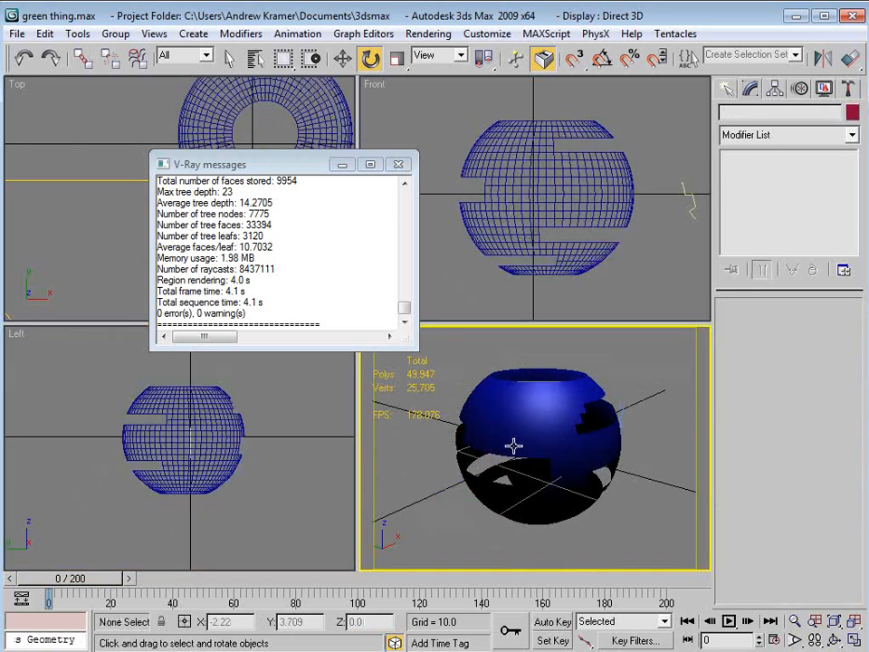
# - Add a Shell modifier to the cut-out sphere to give it thickness
pyautogui.scroll(3, 512, 444)
pyautogui.click(518, 409)
pyautogui.scroll(-3, 518, 409)
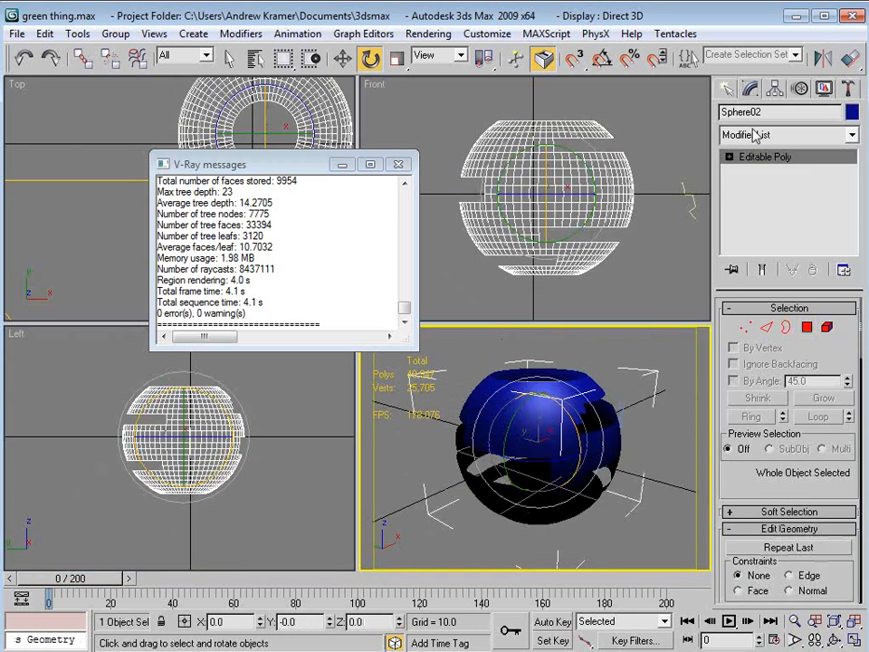
pyautogui.click(799, 137)
pyautogui.moveTo(854, 237); pyautogui.dragTo(862, 323)
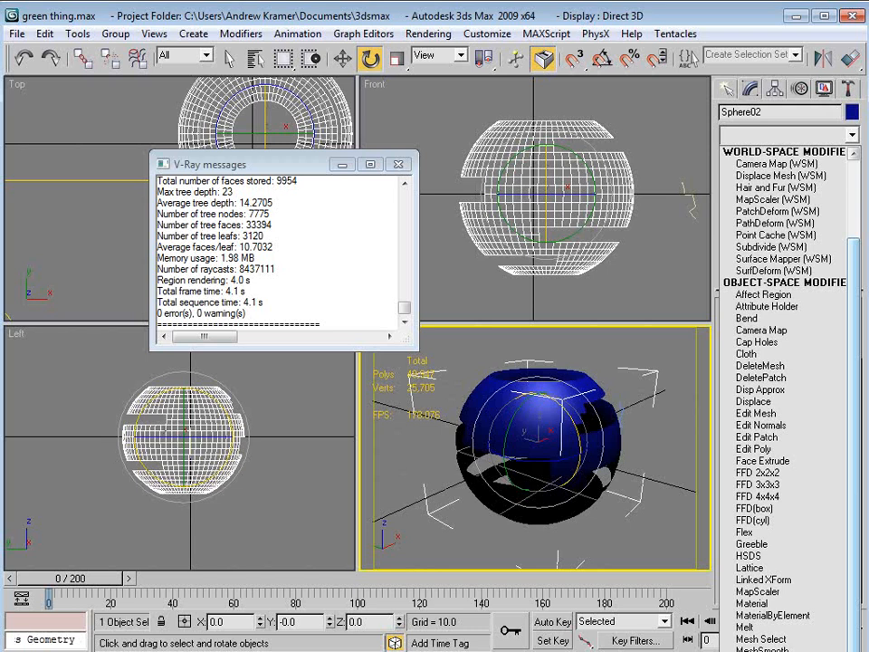
pyautogui.click(759, 649)
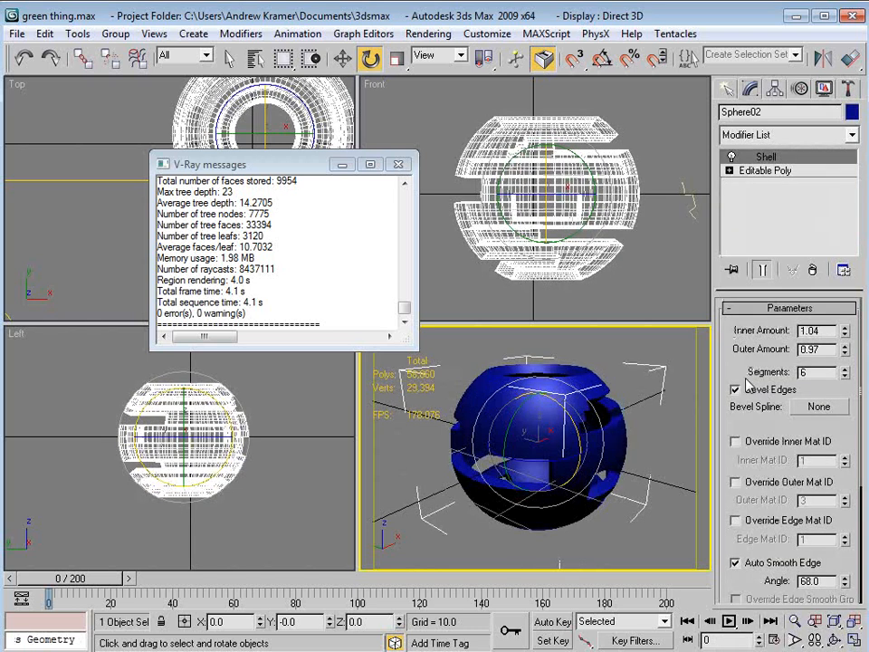
pyautogui.click(653, 436)
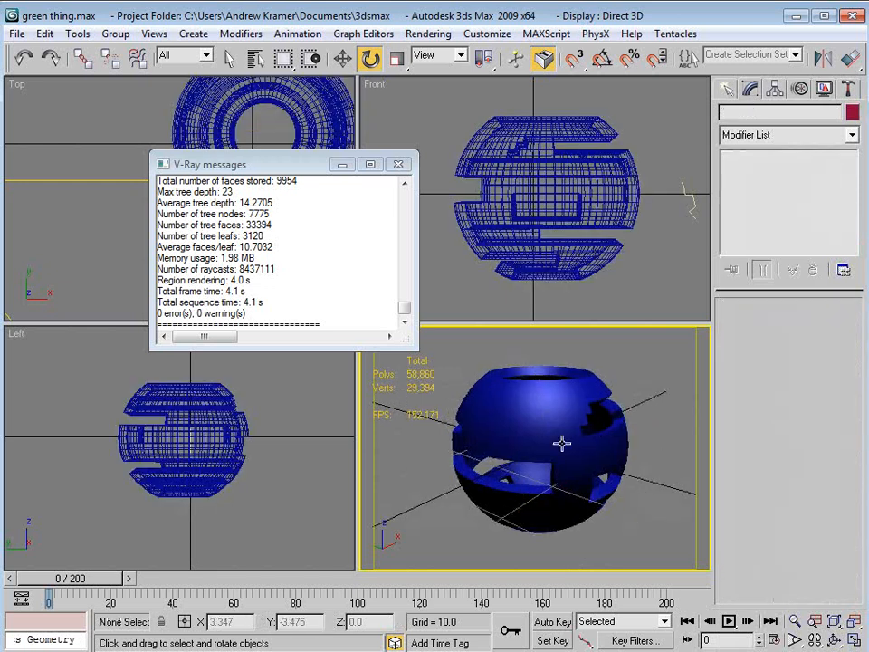
# - Assign the nearer zigzag line, Line01, as the bevel spline of the sphere's Shell modifier
pyautogui.click(543, 409)
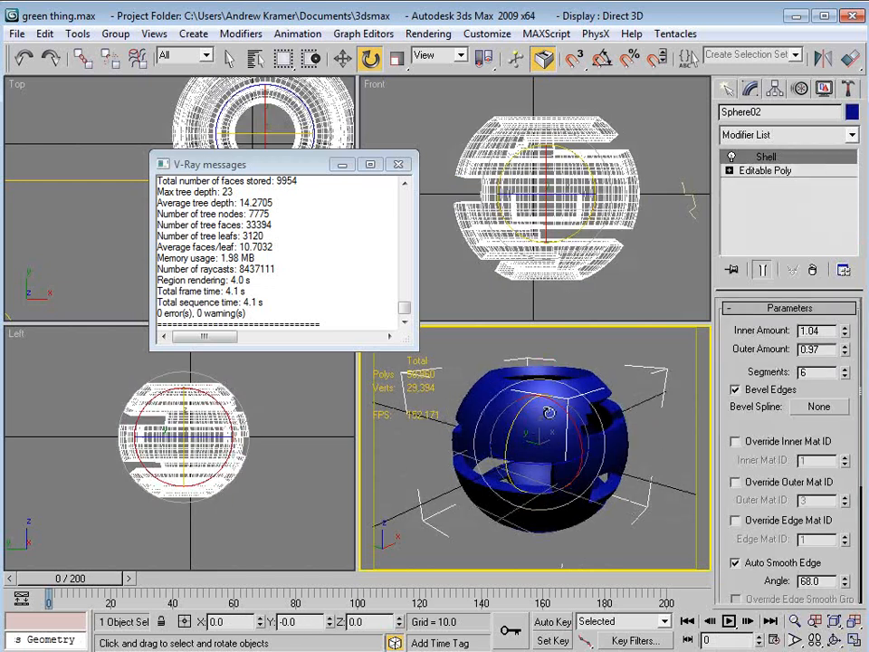
pyautogui.moveTo(686, 228); pyautogui.dragTo(614, 234)
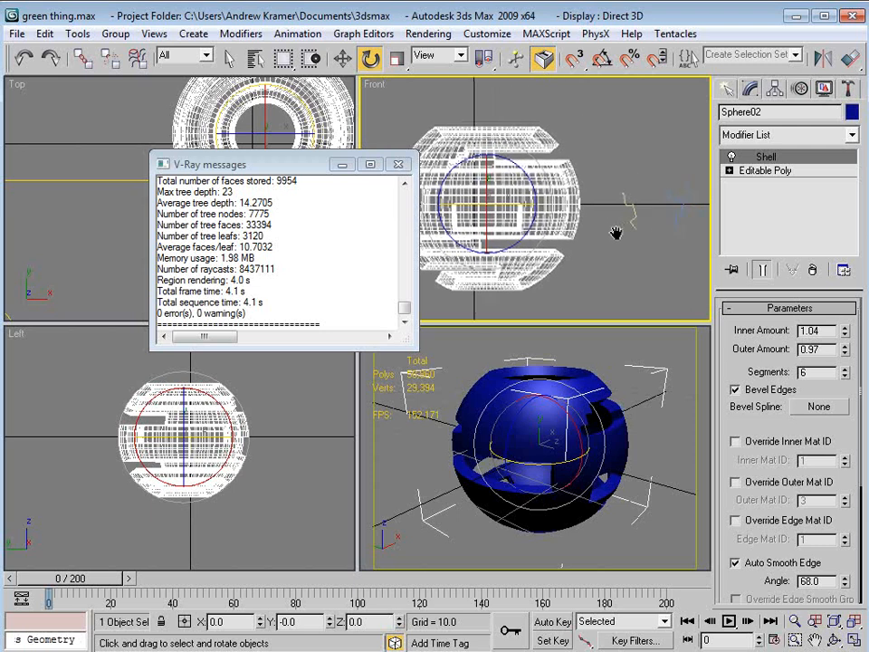
pyautogui.click(810, 406)
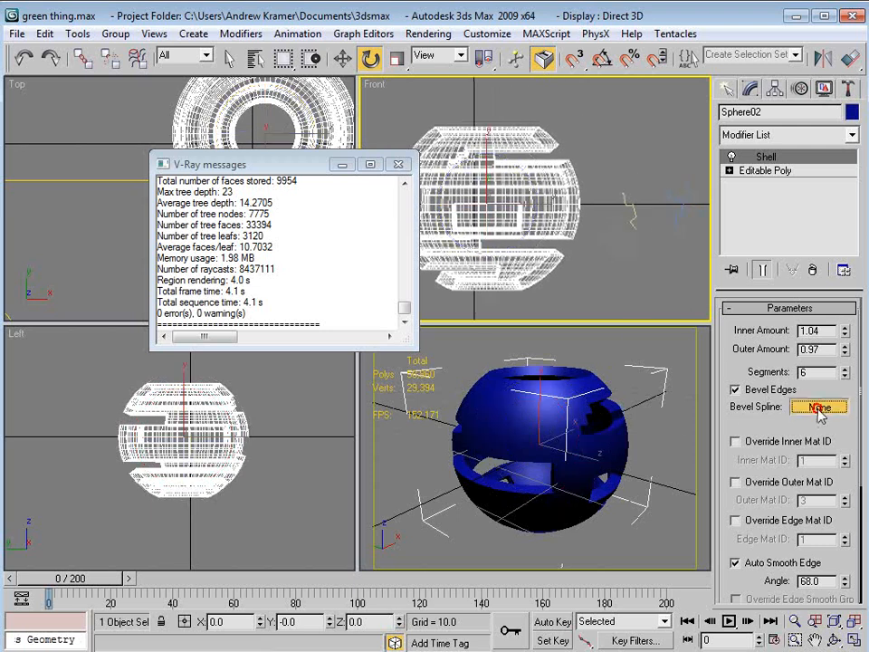
pyautogui.click(629, 210)
pyautogui.click(617, 384)
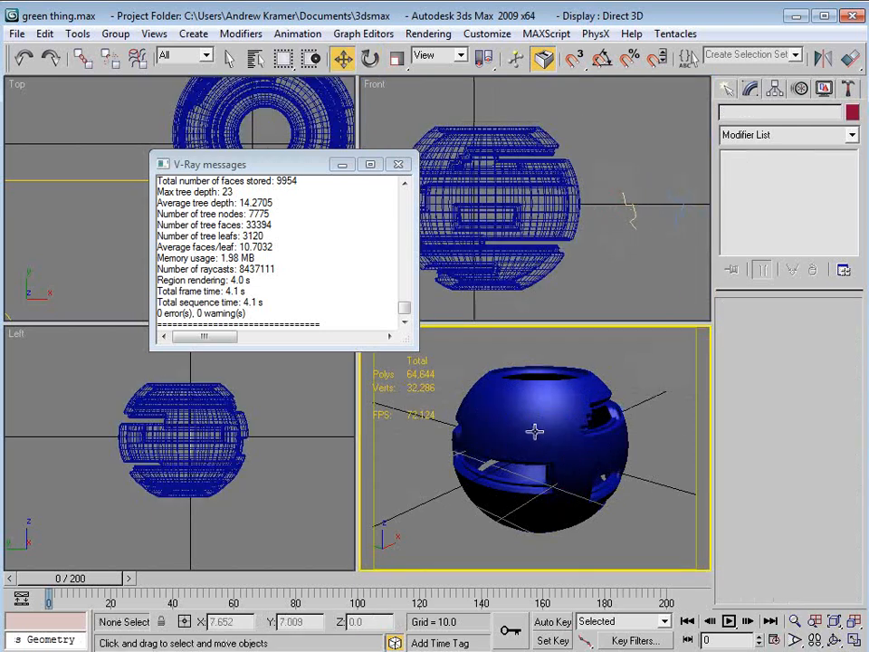
# - Minimize the V-Ray messages window and apply the green 03 - Default material to the sphere
pyautogui.scroll(2, 534, 432)
pyautogui.click(342, 164)
pyautogui.scroll(2, 514, 415)
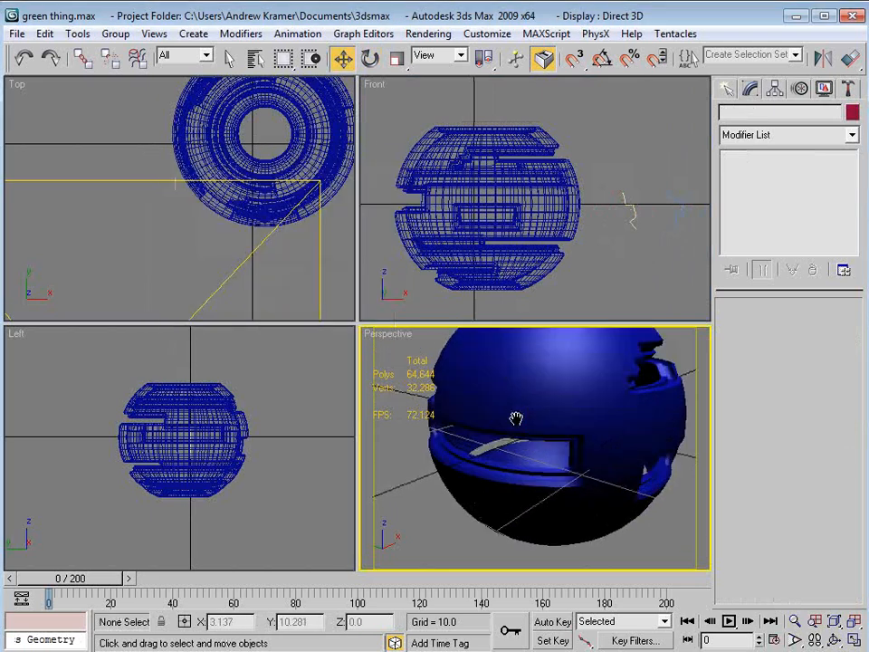
pyautogui.moveTo(514, 418); pyautogui.dragTo(553, 434)
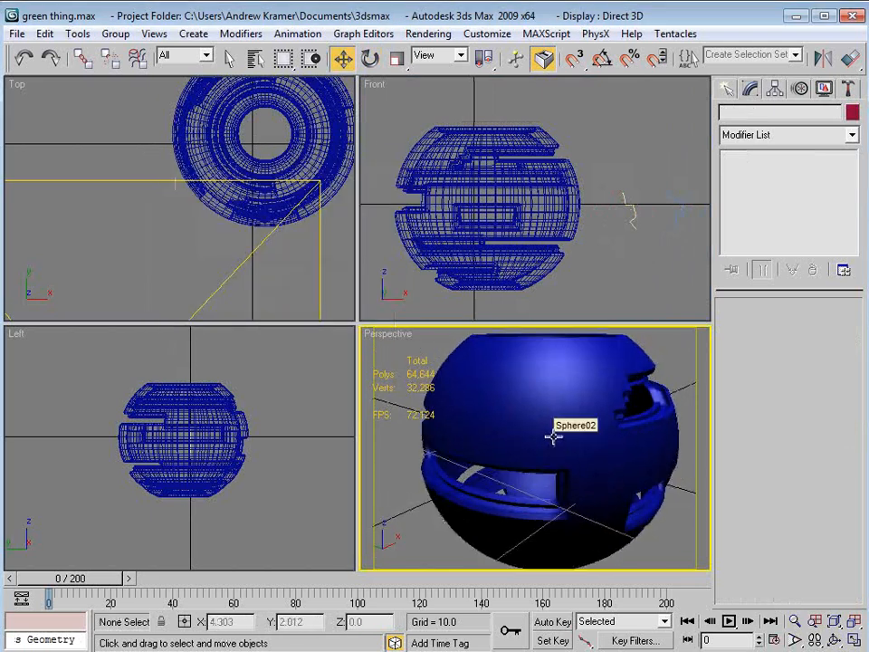
pyautogui.press('m')
pyautogui.moveTo(282, 302); pyautogui.dragTo(505, 392)
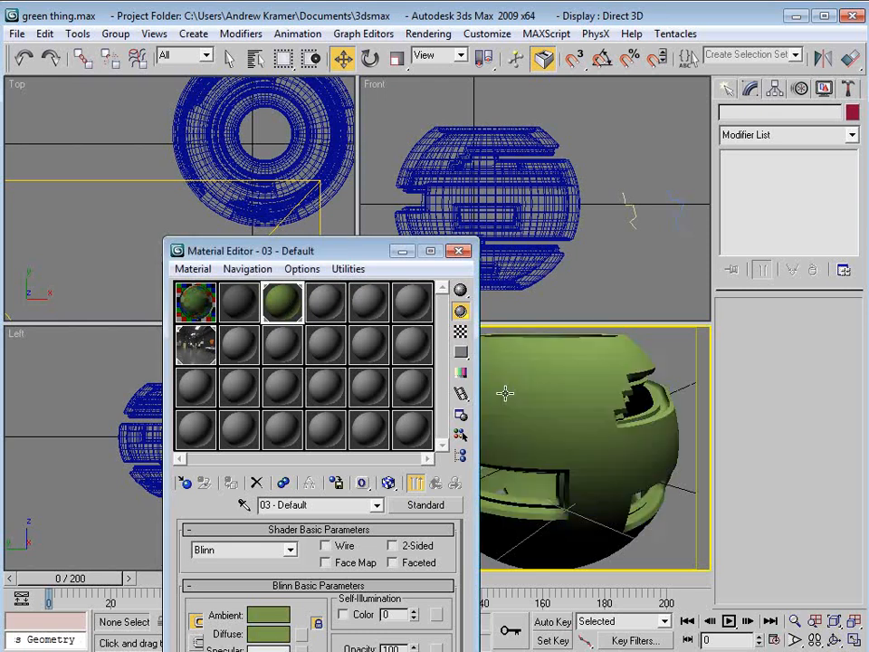
pyautogui.click(402, 250)
# - Rotate the sphere so that its open top and cut bands sit at a tilt in the Perspective view
pyautogui.click(511, 443)
pyautogui.press('e')
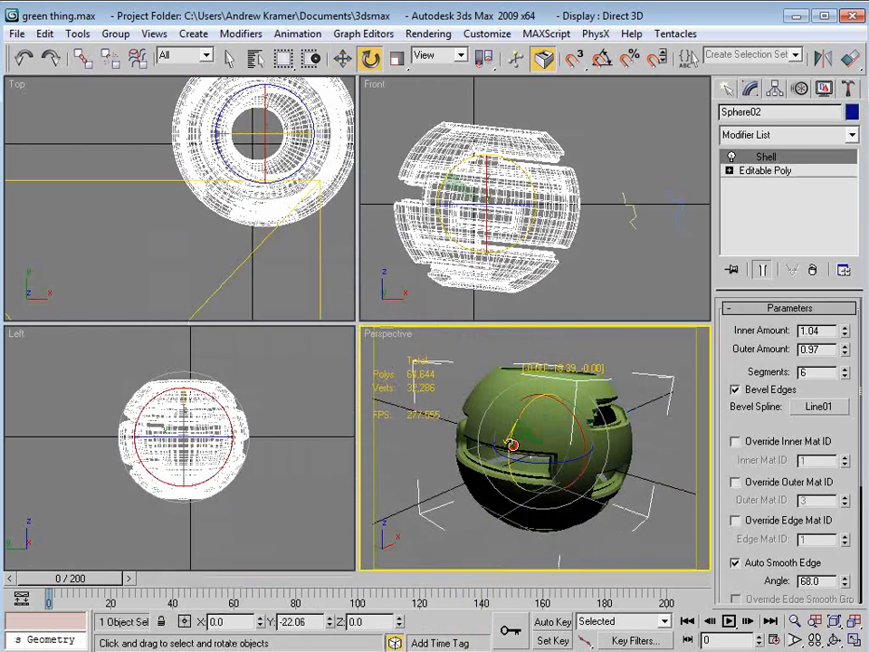
pyautogui.moveTo(512, 445); pyautogui.dragTo(504, 510)
pyautogui.moveTo(575, 422); pyautogui.dragTo(575, 424)
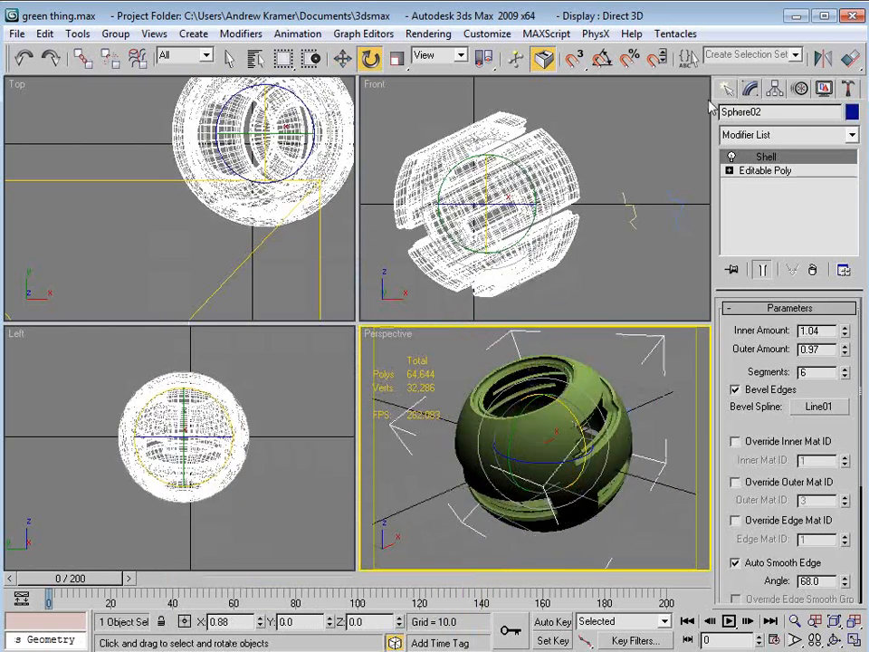
# - Draw a five-point zigzag spline beside the existing profile lines in the Front view
pyautogui.click(726, 88)
pyautogui.click(751, 116)
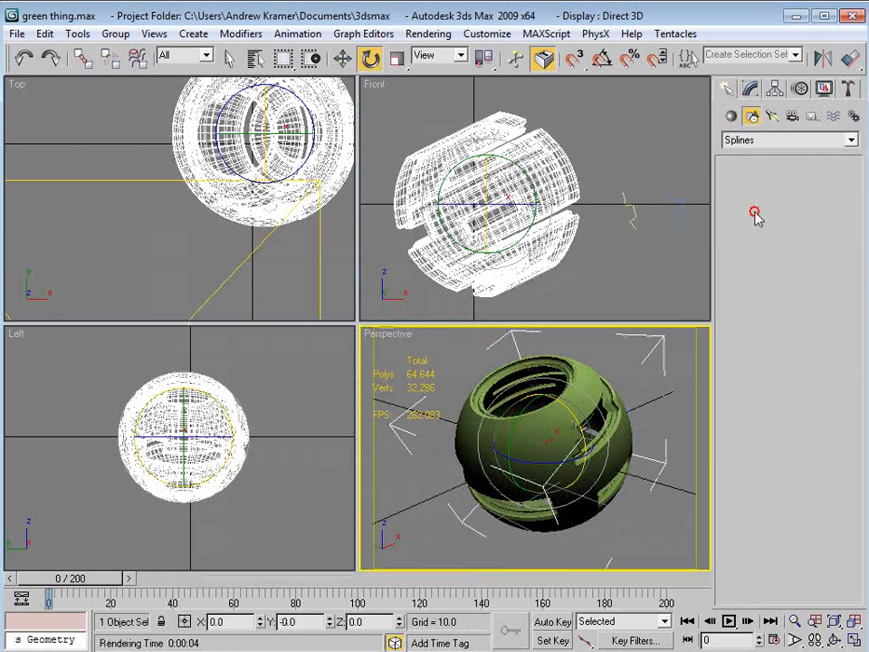
pyautogui.click(756, 210)
pyautogui.click(662, 187)
pyautogui.click(686, 207)
pyautogui.click(657, 219)
pyautogui.click(681, 237)
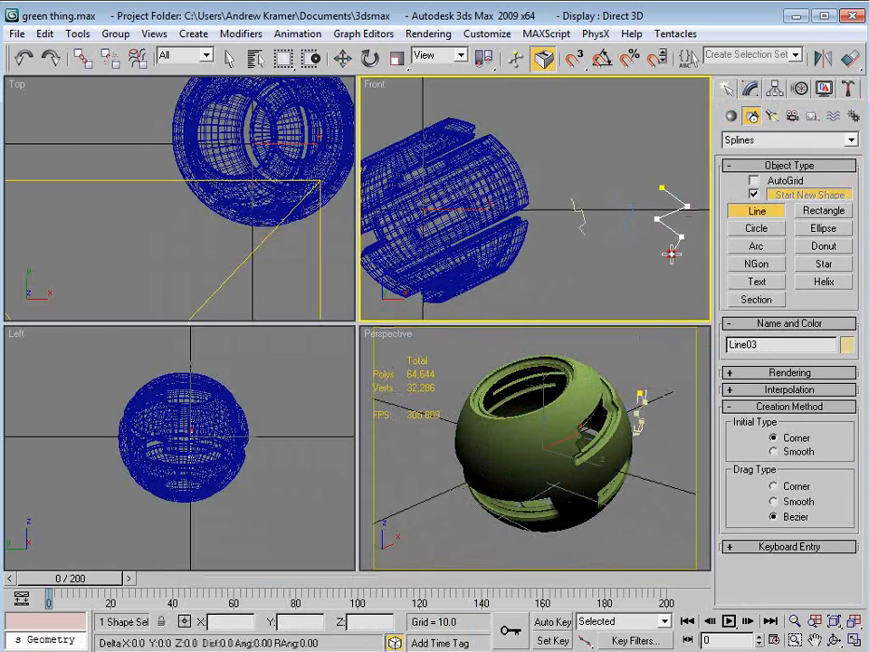
pyautogui.click(671, 254)
pyautogui.rightClick(689, 351)
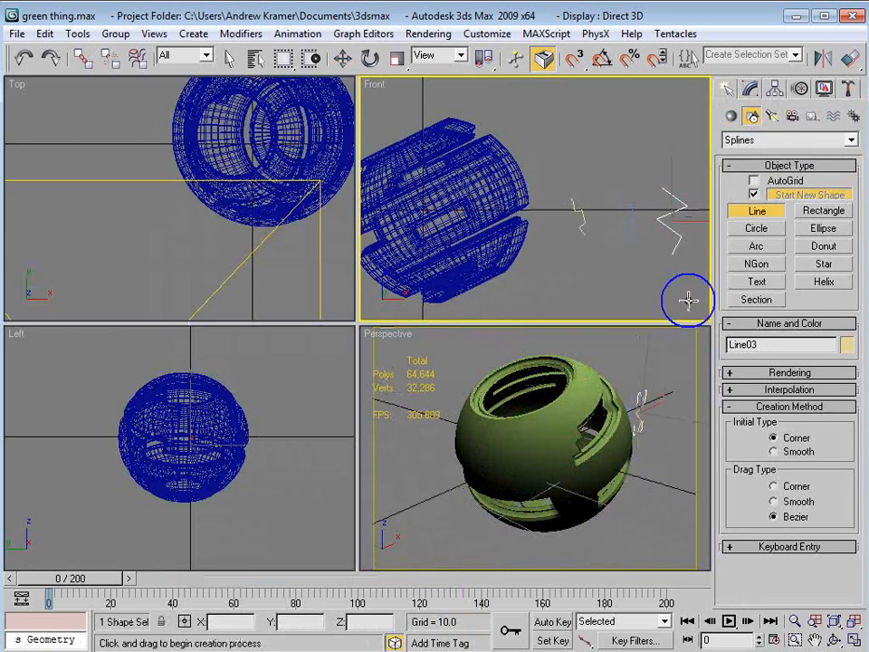
# - Render the Perspective view to examine the beveled green ball, and close the render window
pyautogui.rightClick(616, 340)
pyautogui.press('F9')
pyautogui.moveTo(779, 438); pyautogui.dragTo(364, 124)
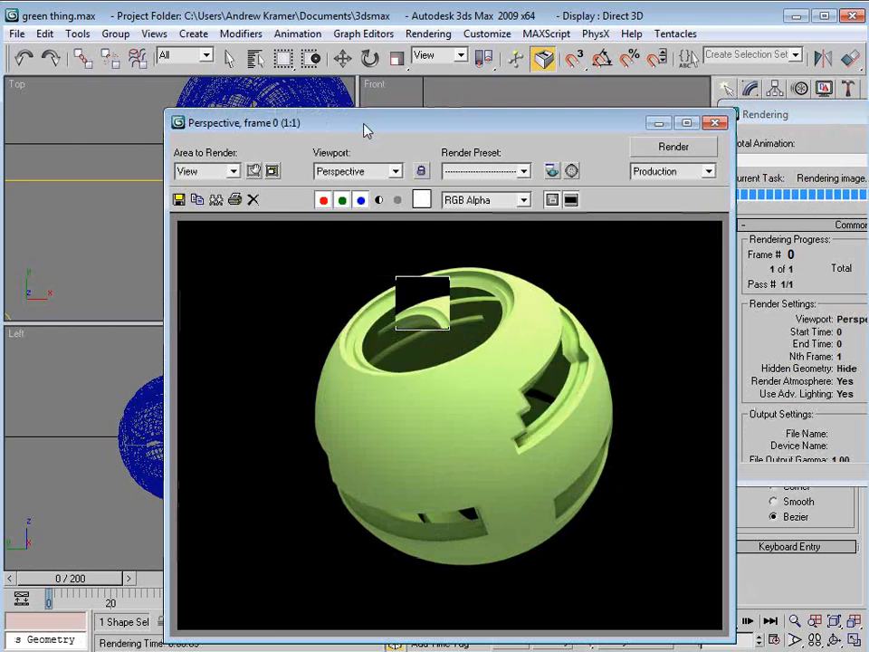
pyautogui.click(756, 71)
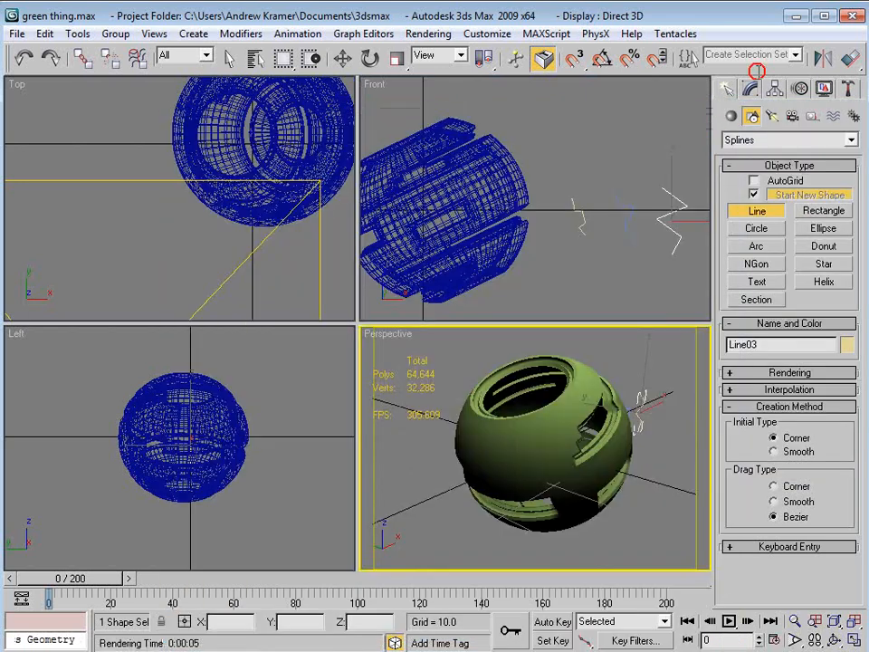
# - Switch back to After Effects and close the green Ball[0000-0099].png Comp 1 timeline to return to Comp 2
pyautogui.click(796, 14)
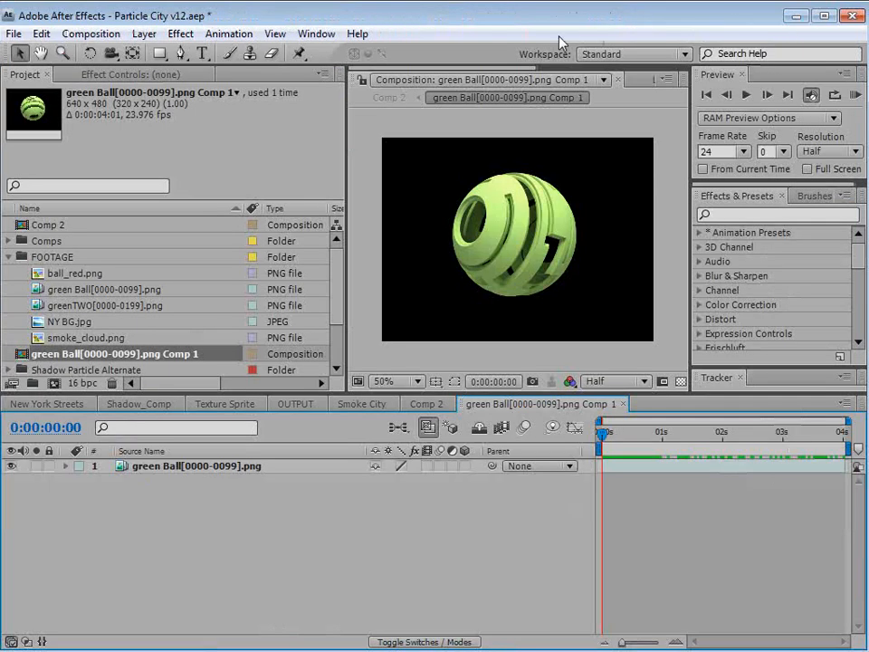
pyautogui.click(640, 244)
pyautogui.moveTo(604, 436); pyautogui.dragTo(529, 459)
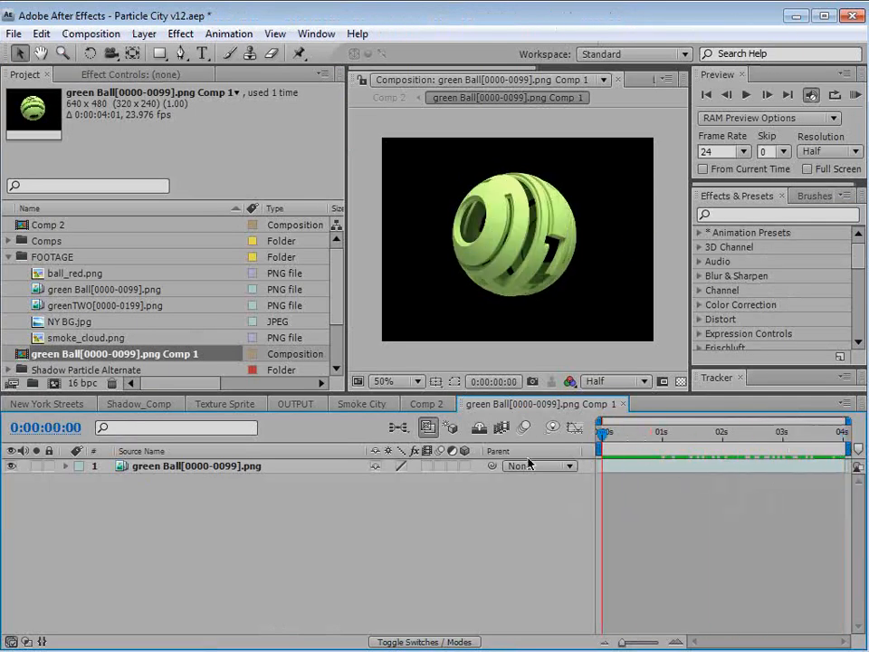
pyautogui.click(623, 405)
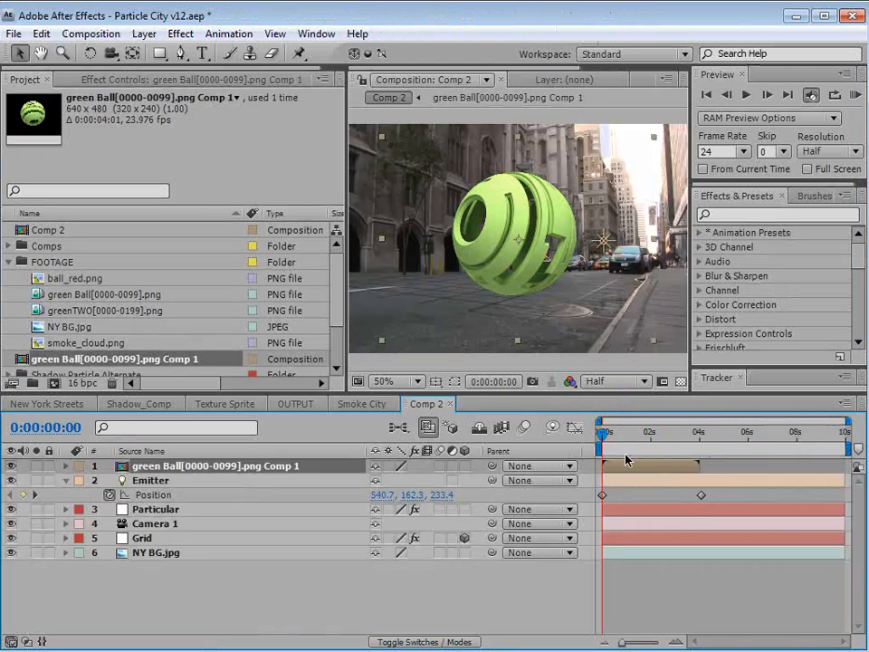
# - Hide the green Ball[0000-0099].png Comp 1 layer and set the Particular effect's particle type to Sprite
pyautogui.click(11, 465)
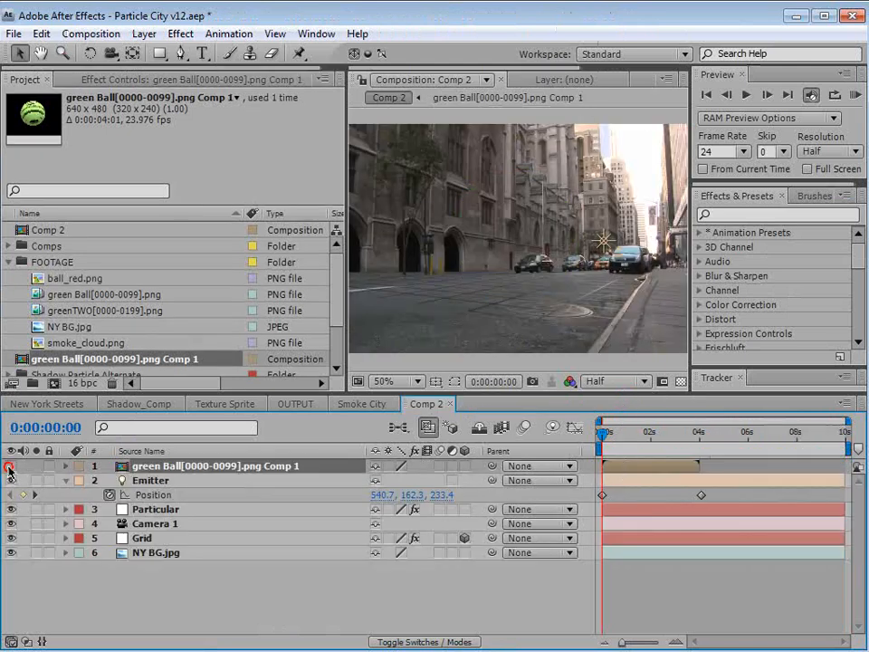
pyautogui.click(167, 509)
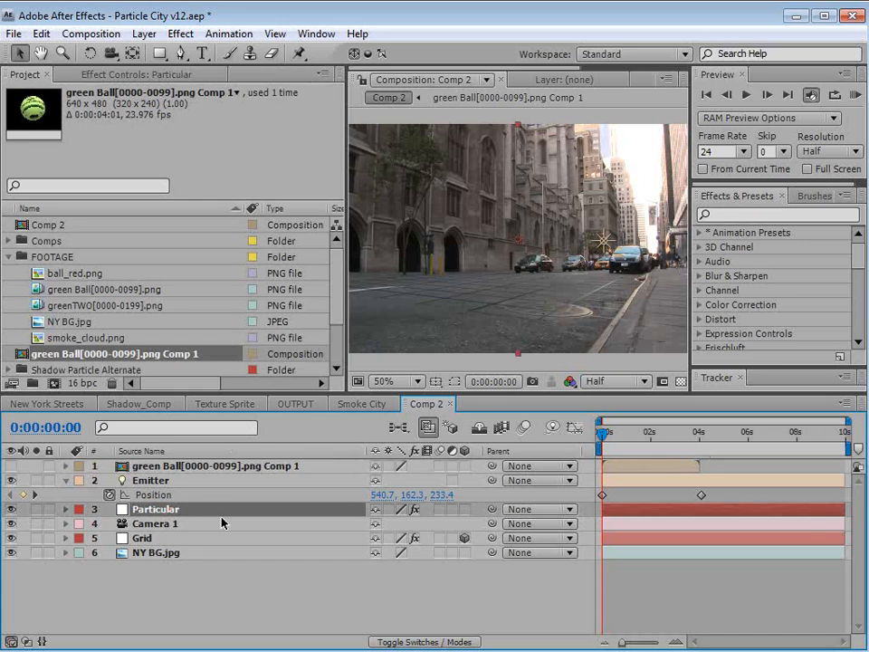
pyautogui.click(125, 74)
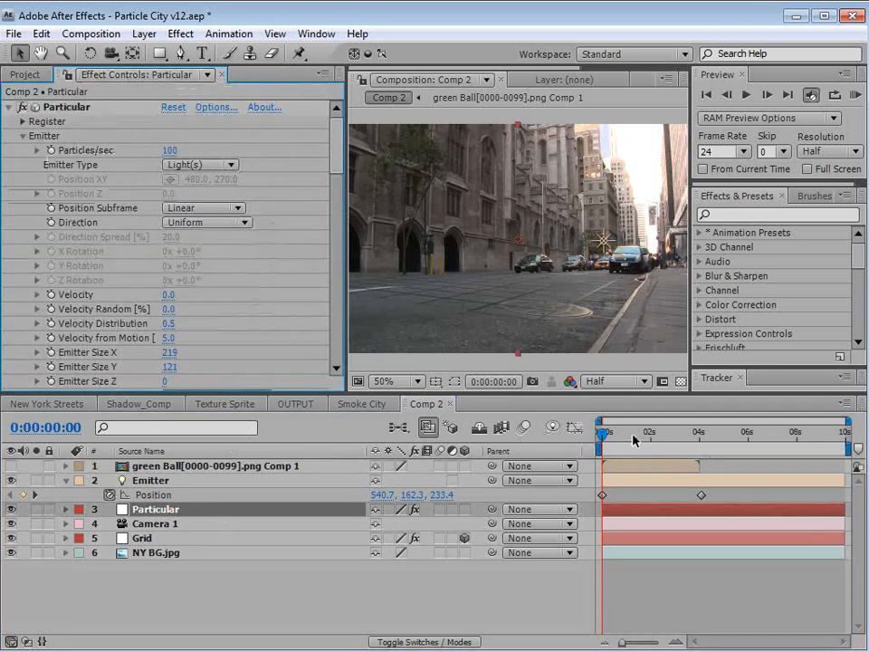
pyautogui.moveTo(602, 432); pyautogui.dragTo(694, 435)
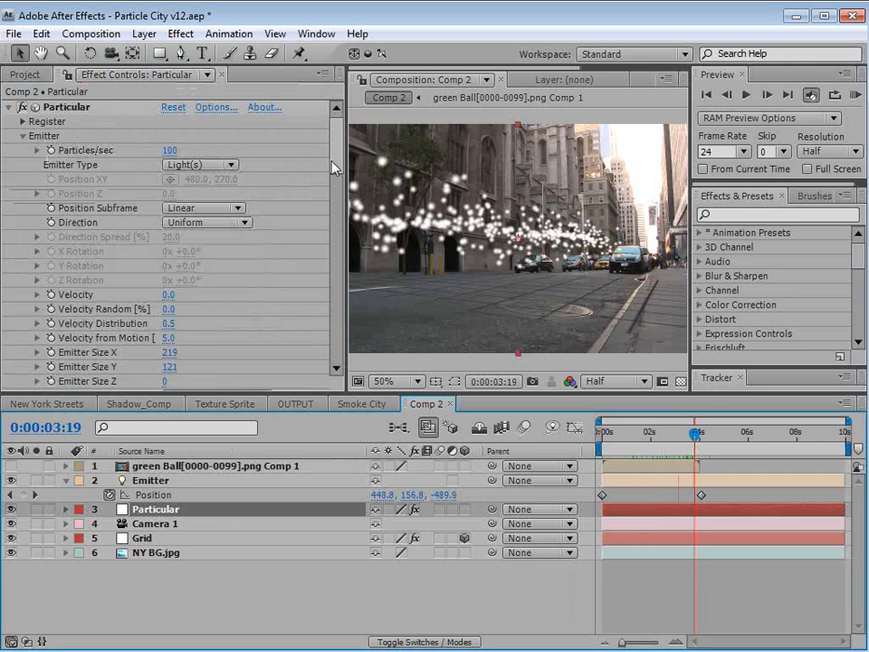
pyautogui.moveTo(333, 168); pyautogui.dragTo(333, 237)
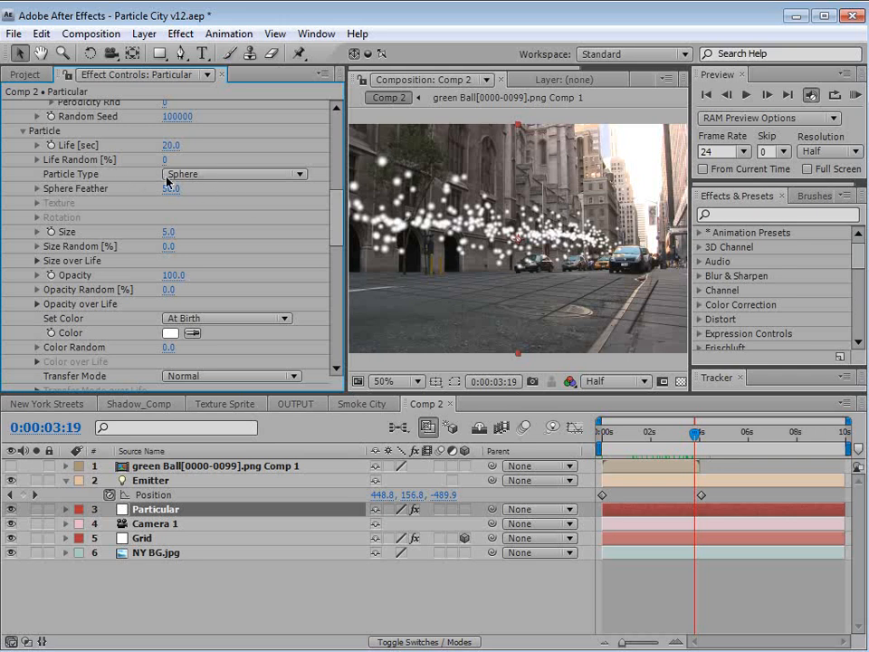
pyautogui.click(209, 177)
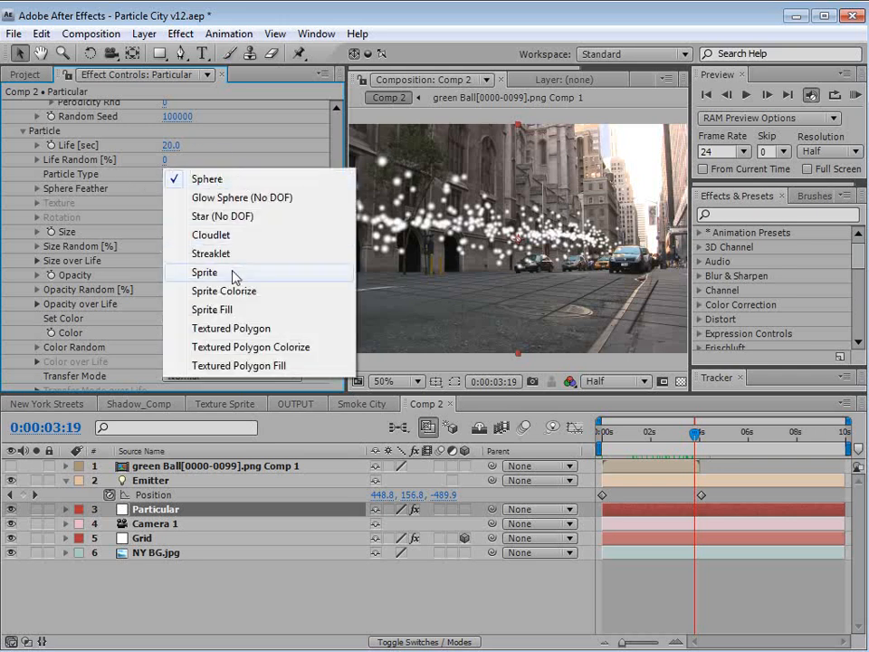
pyautogui.click(215, 277)
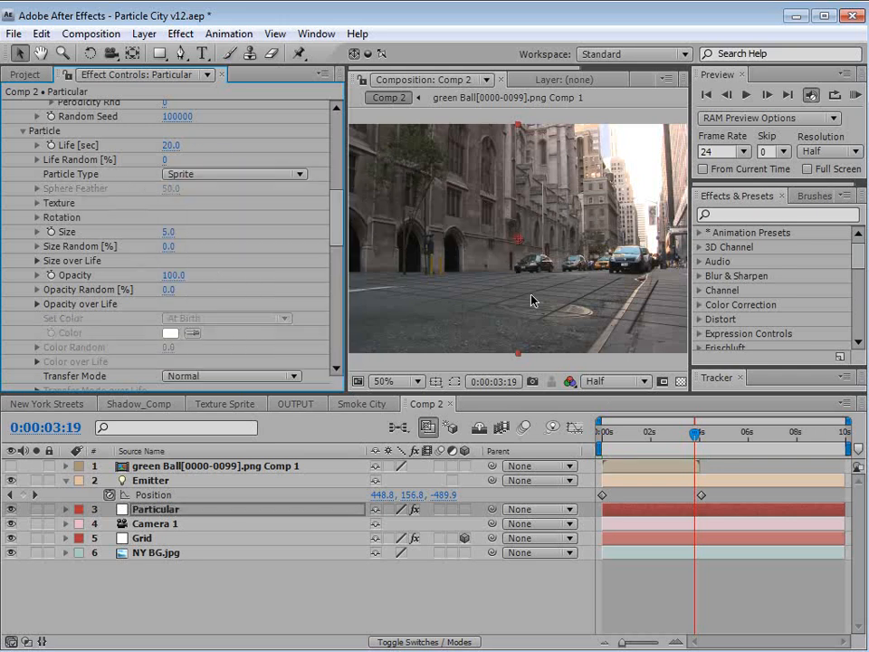
# - Assign the green Ball[0000-0099].png Comp 1 layer as the sprite texture and set the particle size to 40
pyautogui.click(36, 204)
pyautogui.click(200, 218)
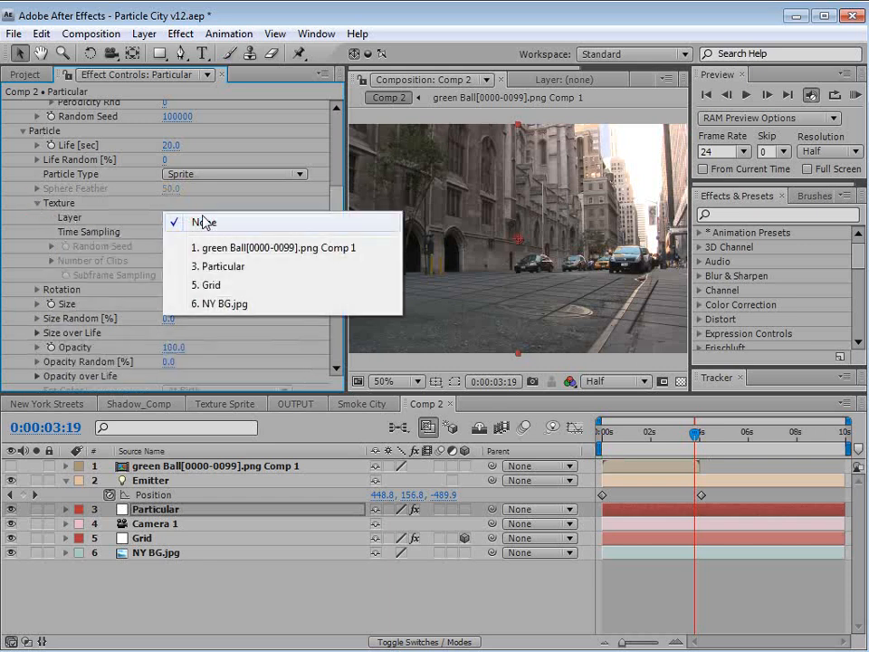
pyautogui.click(289, 250)
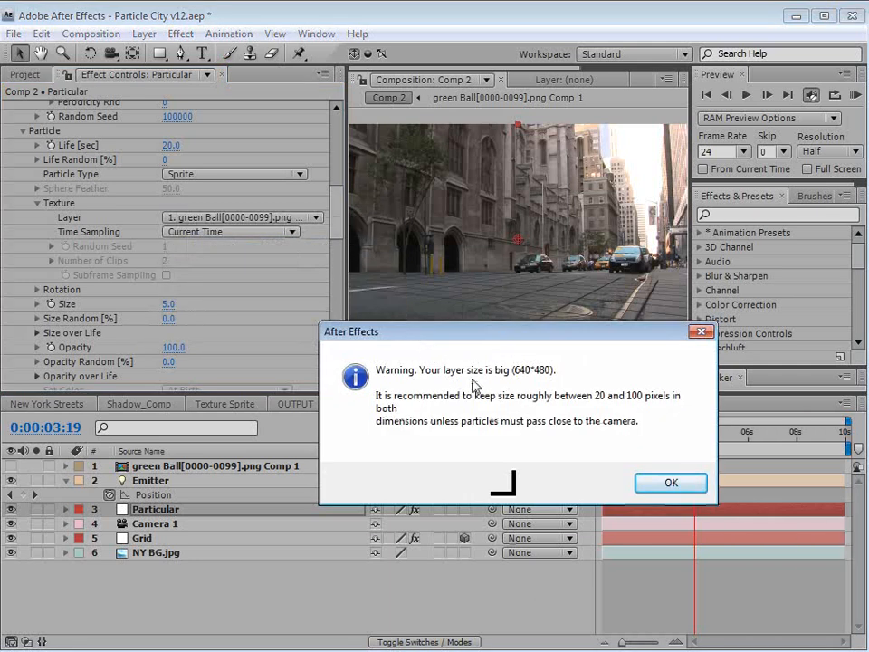
pyautogui.click(667, 485)
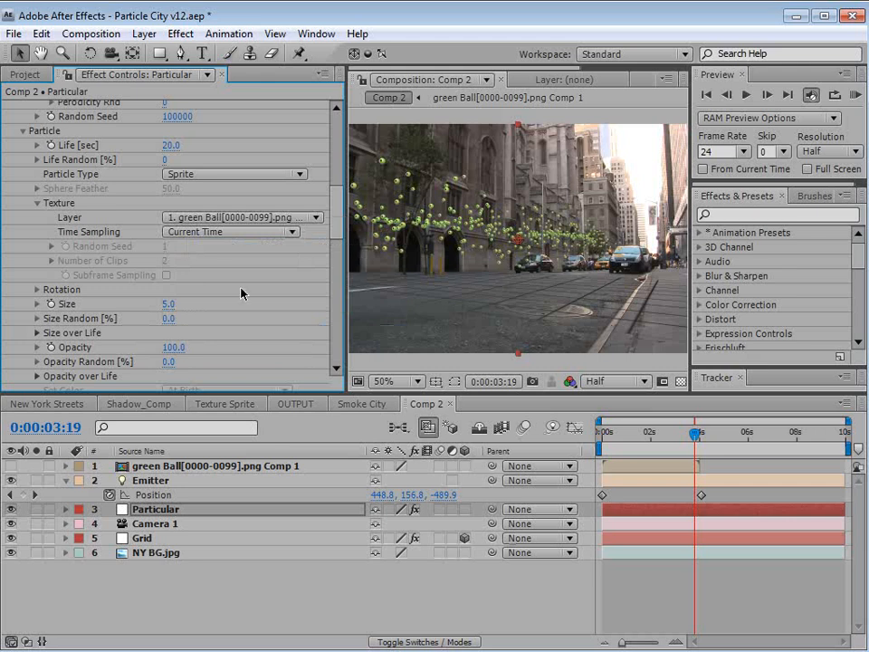
pyautogui.moveTo(168, 305); pyautogui.dragTo(193, 299)
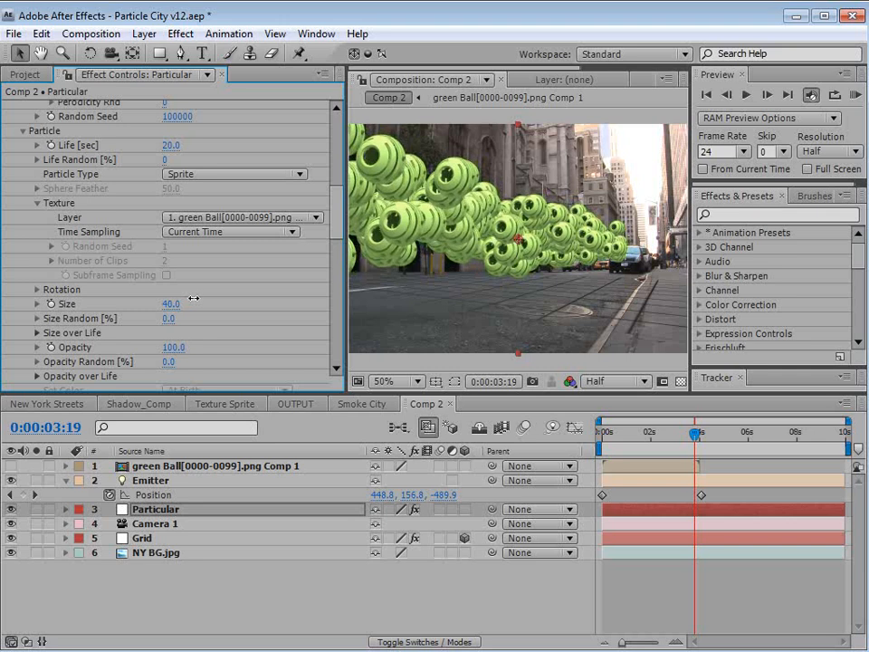
# - Set the sprite texture's time sampling to Random - Still Frame and inspect the balls up close
pyautogui.click(177, 233)
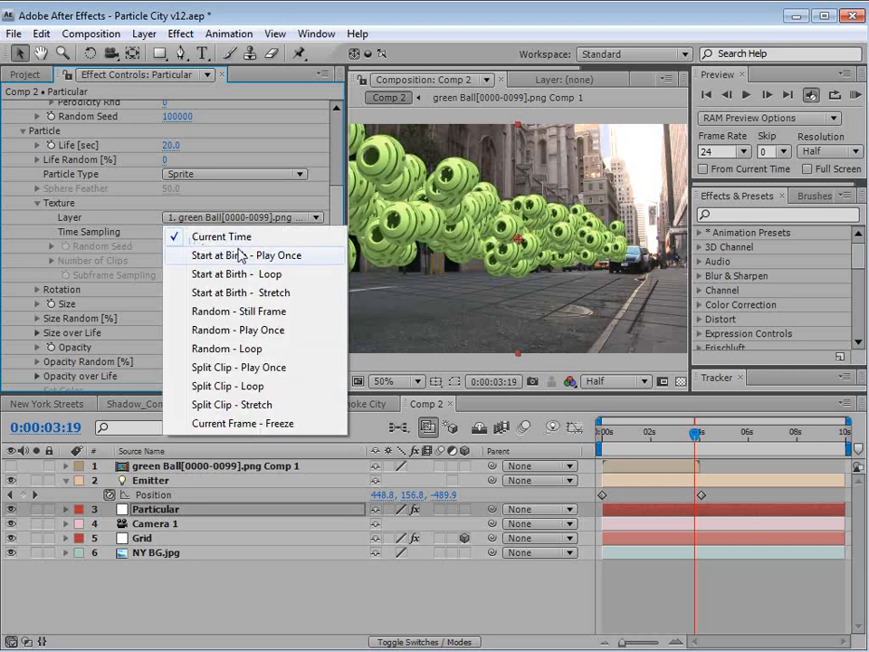
pyautogui.click(214, 313)
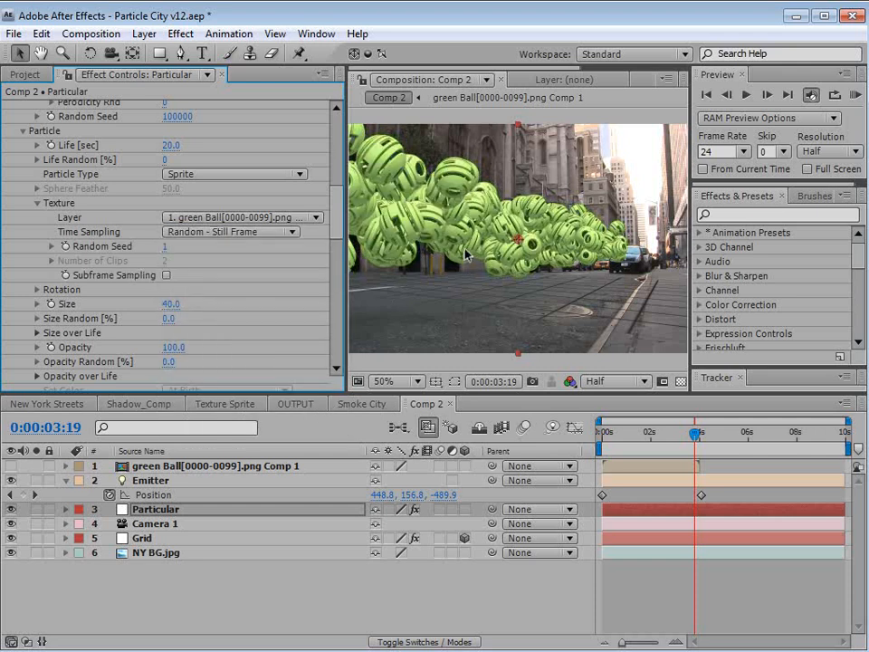
pyautogui.scroll(1, 509, 273)
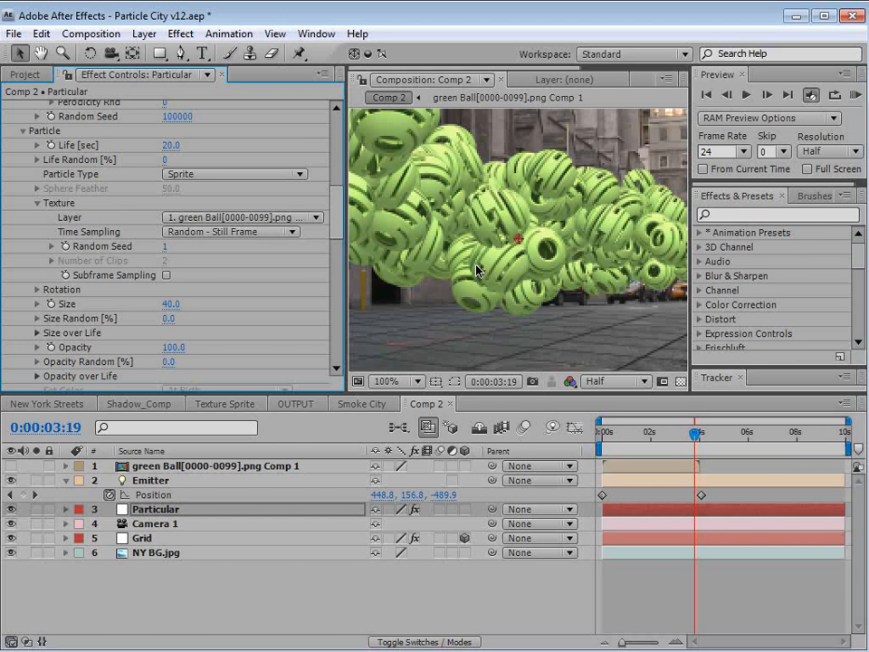
# - Try Random - Loop time sampling for the sprite texture across the timeline, and restore Random - Still Frame
pyautogui.click(232, 232)
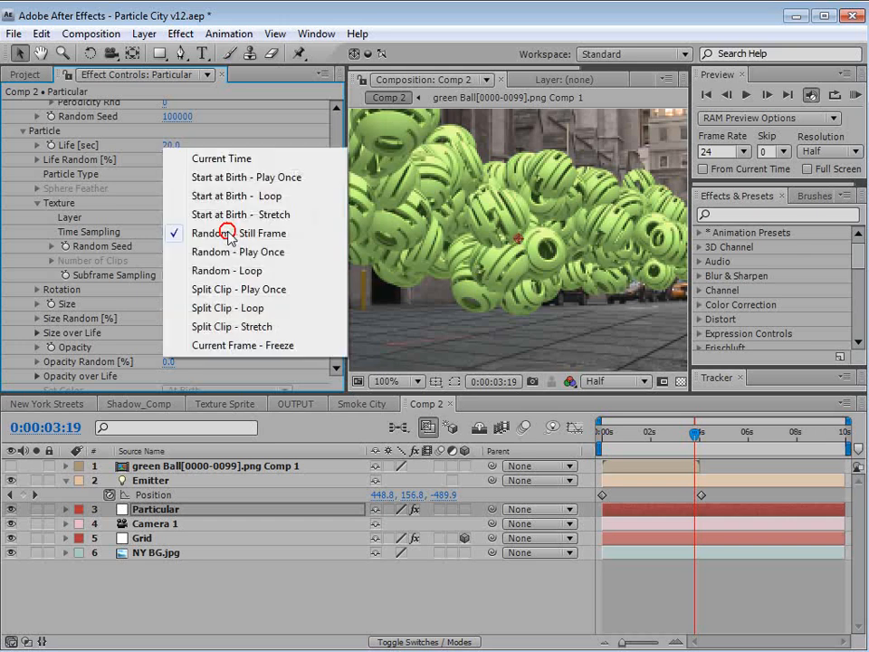
pyautogui.click(260, 270)
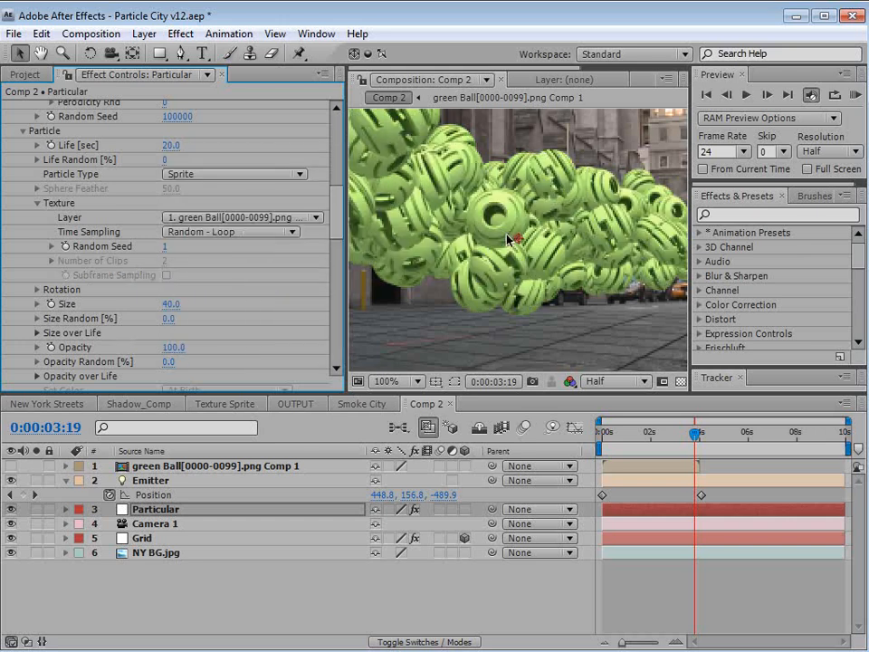
pyautogui.moveTo(638, 433); pyautogui.dragTo(720, 436)
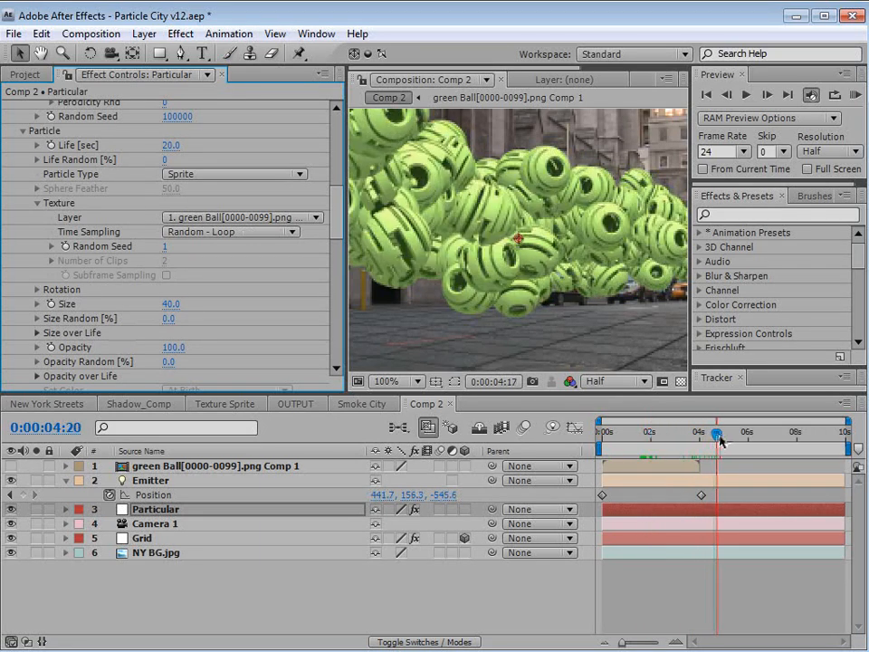
pyautogui.click(207, 232)
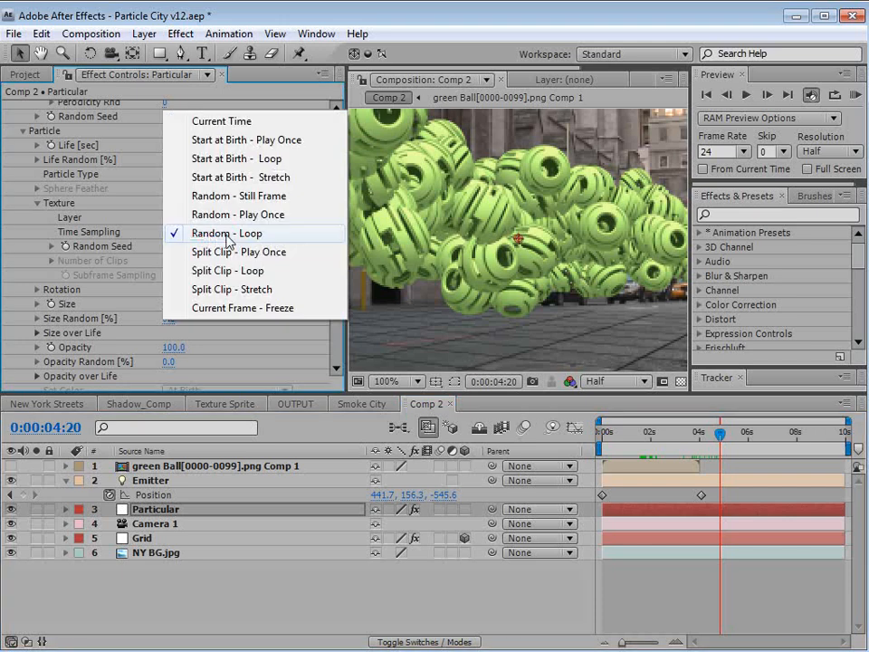
pyautogui.click(244, 198)
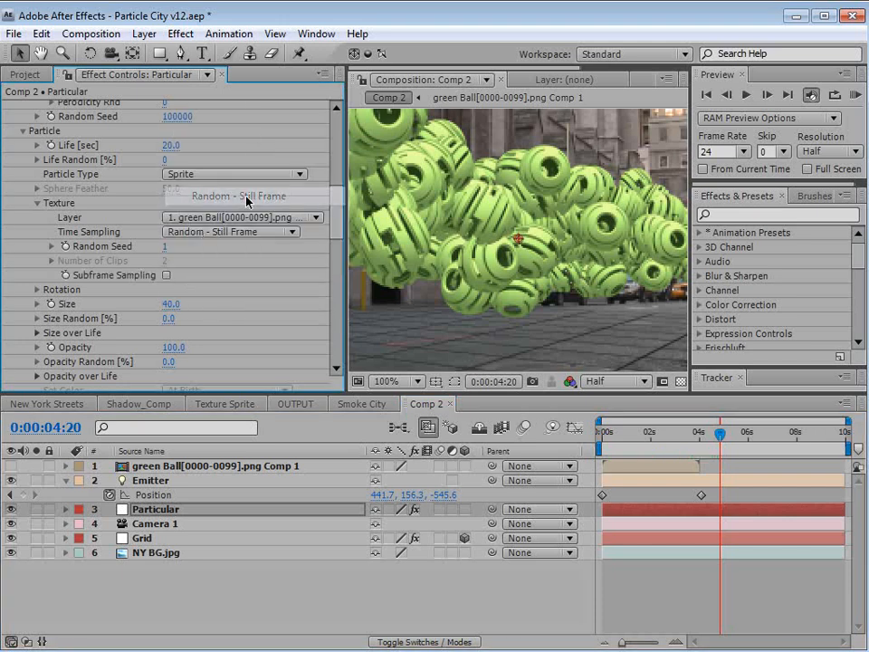
# - Set the Particular emitter's rate to 20 particles per second
pyautogui.moveTo(335, 237); pyautogui.dragTo(337, 164)
pyautogui.click(178, 148)
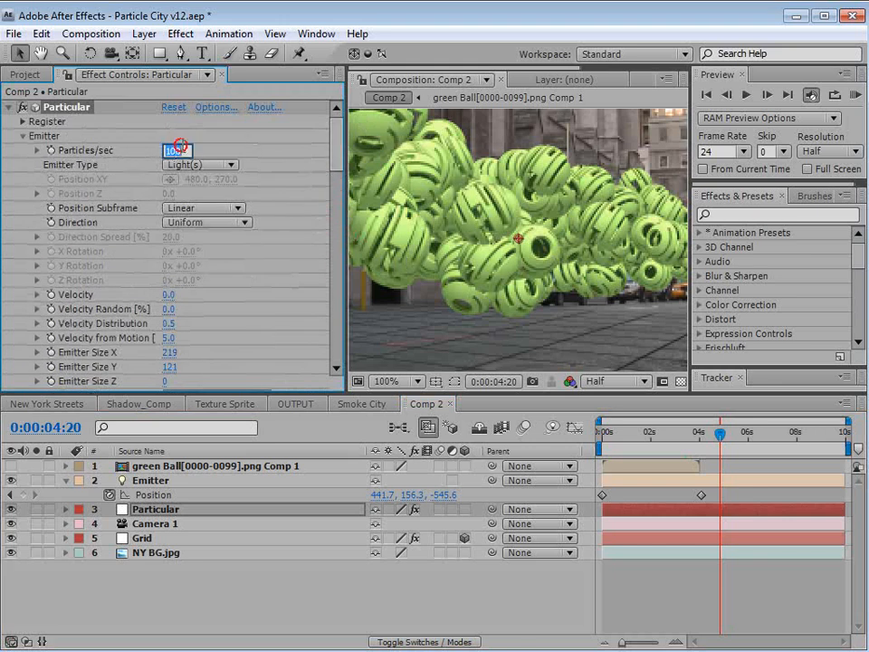
pyautogui.write('20')
pyautogui.press('Return')
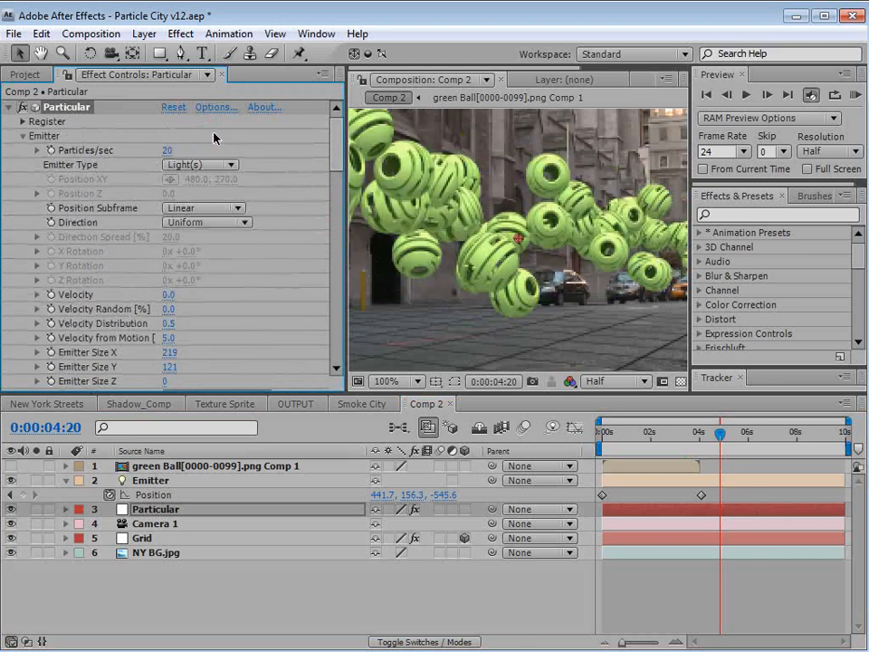
pyautogui.click(706, 586)
pyautogui.scroll(-1, 580, 258)
pyautogui.scroll(1, 548, 303)
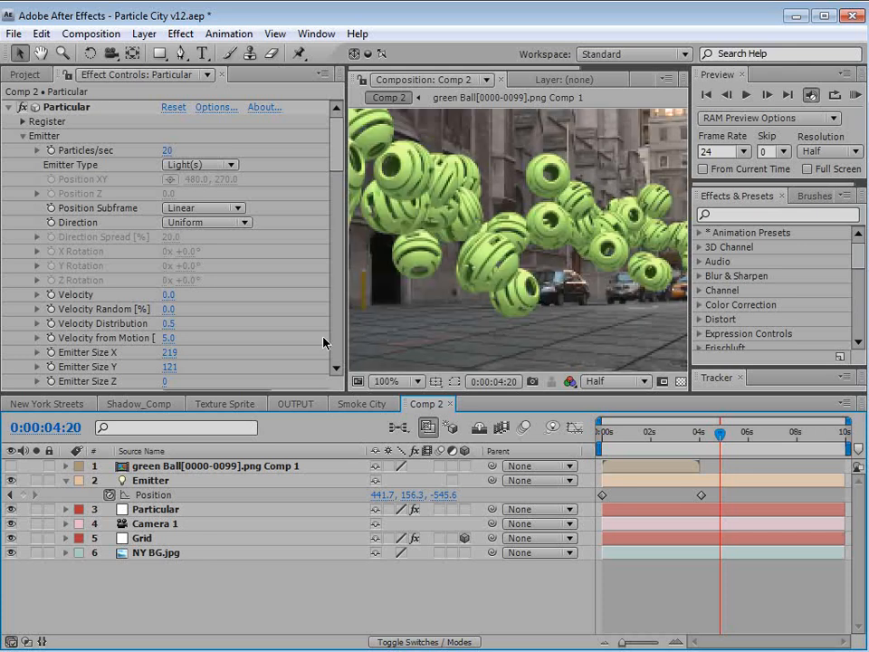
# - Collapse the Particular effect's settings and add a Tint effect to the Particular layer
pyautogui.click(156, 509)
pyautogui.click(10, 107)
pyautogui.click(87, 106)
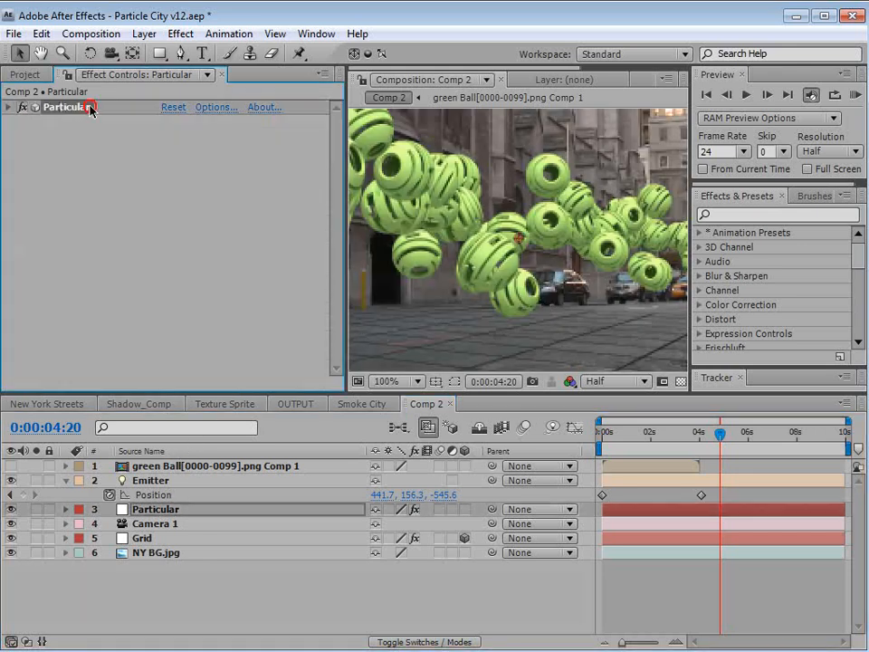
pyautogui.click(180, 34)
pyautogui.moveTo(219, 189)
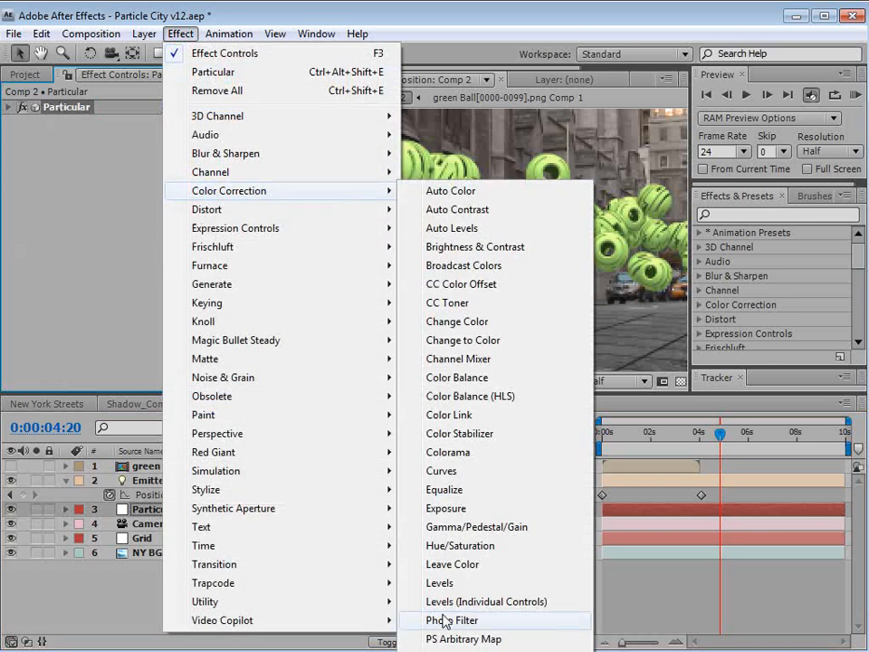
pyautogui.click(438, 650)
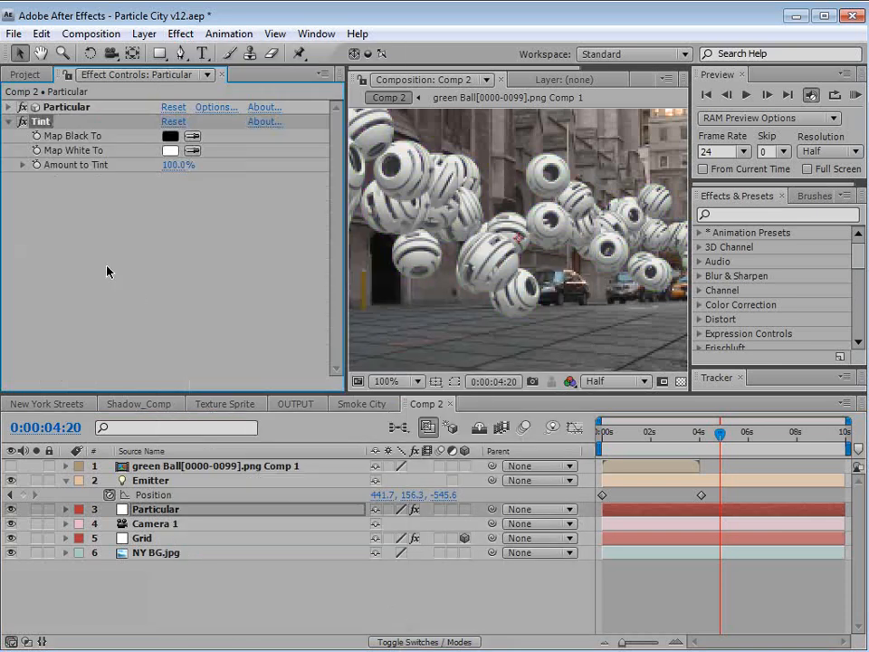
# - Add a Curves effect to the Particular layer and pull its RGB curve down in the shadows to increase the balls' contrast
pyautogui.click(180, 34)
pyautogui.moveTo(227, 190)
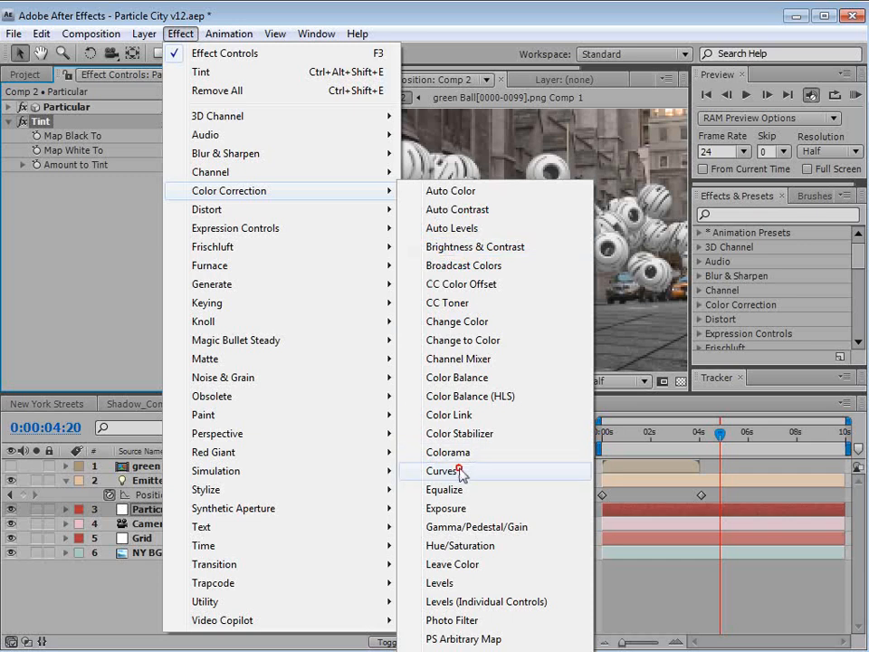
pyautogui.click(454, 471)
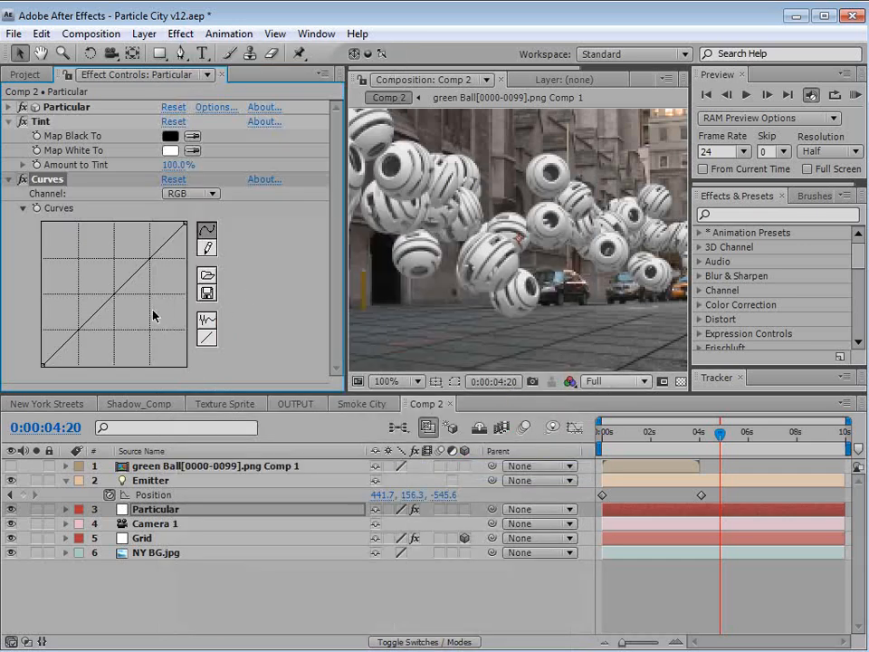
pyautogui.scroll(-2, 497, 327)
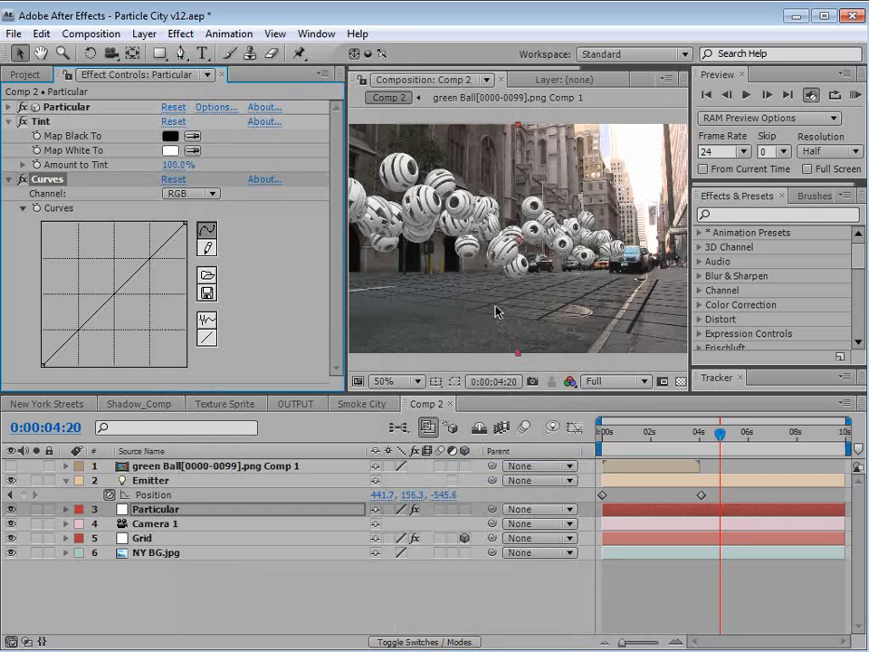
pyautogui.scroll(2, 496, 311)
pyautogui.moveTo(86, 320); pyautogui.dragTo(69, 352)
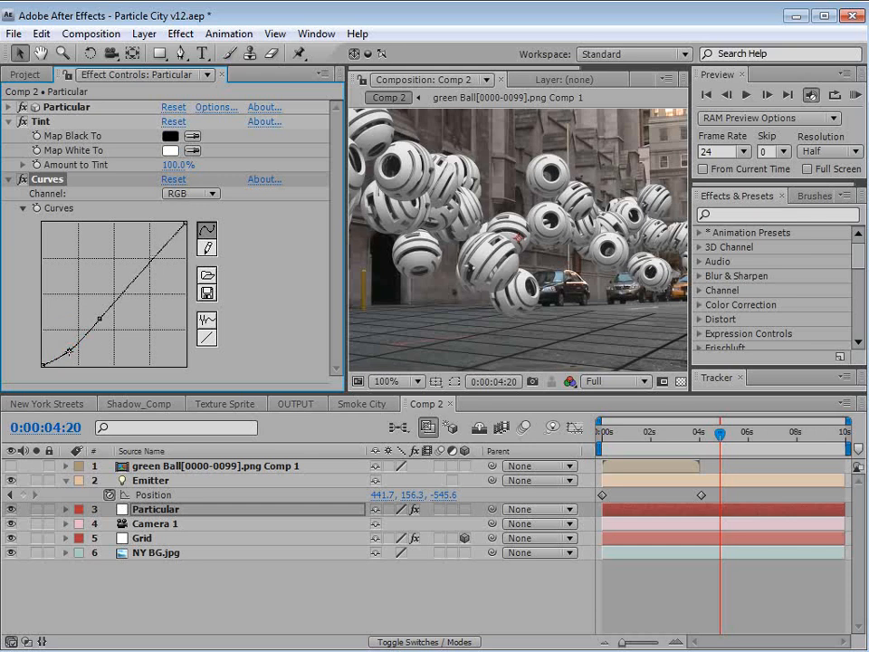
pyautogui.moveTo(99, 318); pyautogui.dragTo(103, 317)
pyautogui.moveTo(144, 278); pyautogui.dragTo(150, 262)
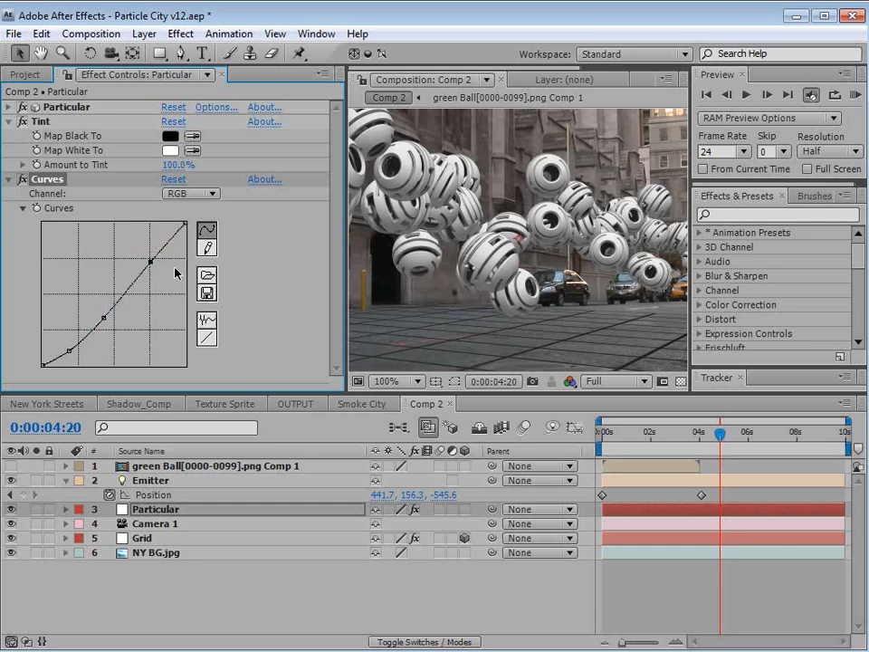
pyautogui.scroll(-2, 516, 246)
# - Switch the composition to the Front view and set Particular's emitter size to 242 in X and 185 in Y
pyautogui.click(664, 585)
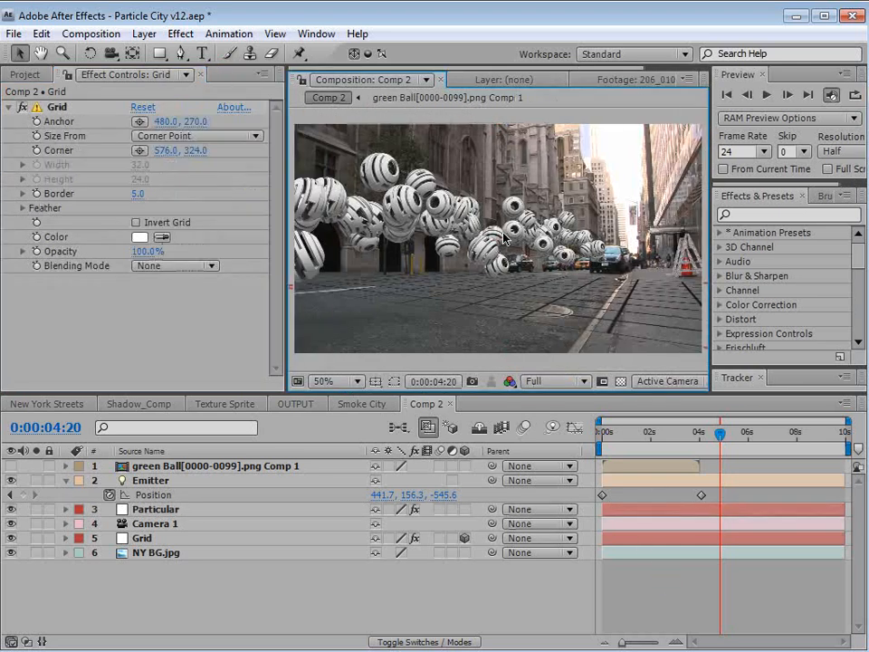
pyautogui.click(653, 383)
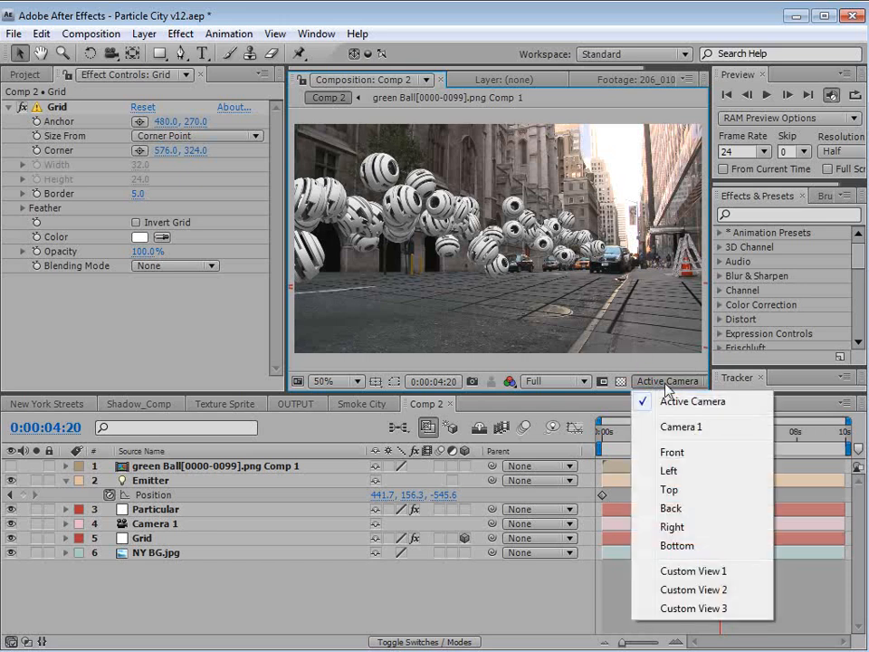
pyautogui.click(675, 453)
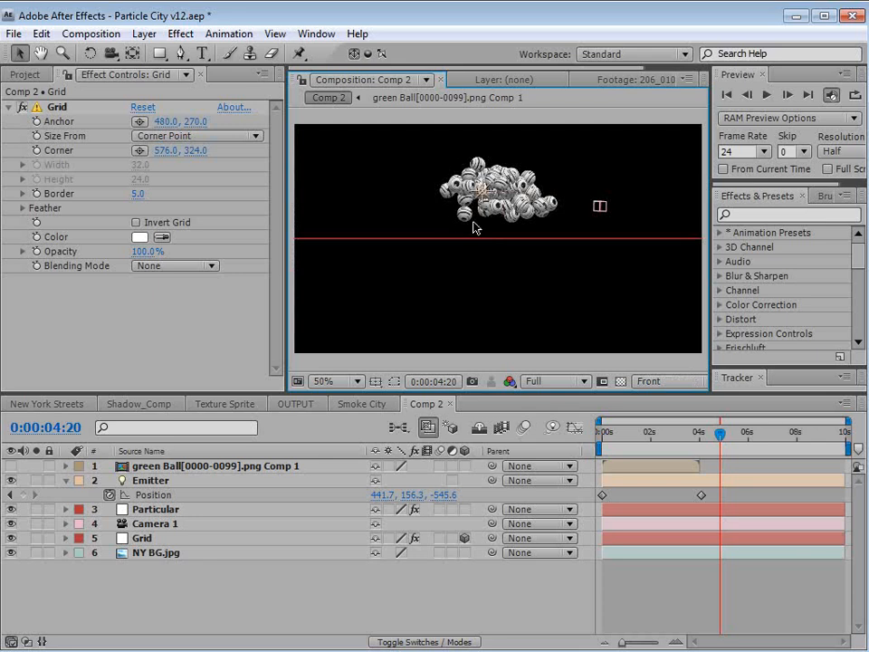
pyautogui.click(154, 514)
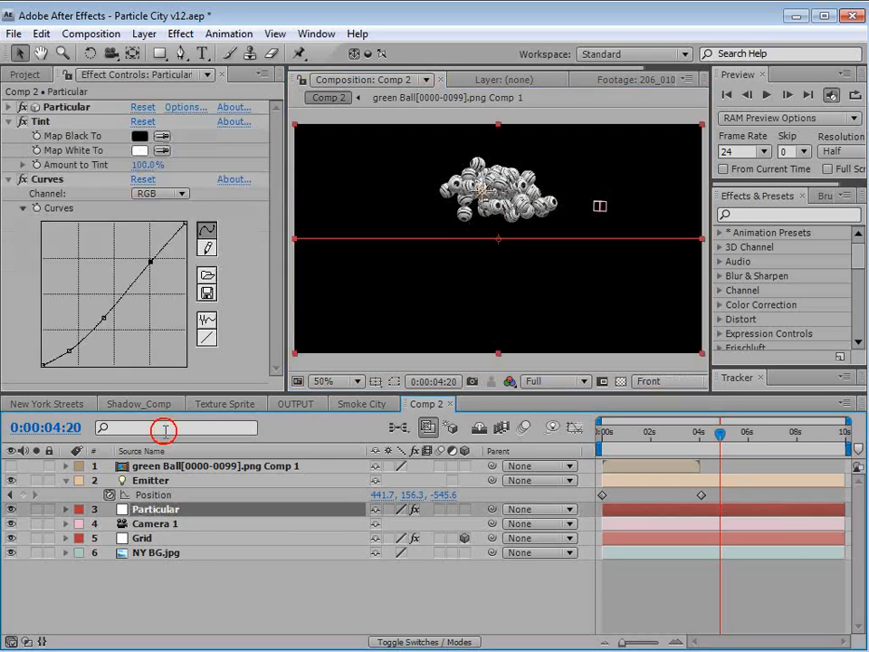
pyautogui.click(9, 108)
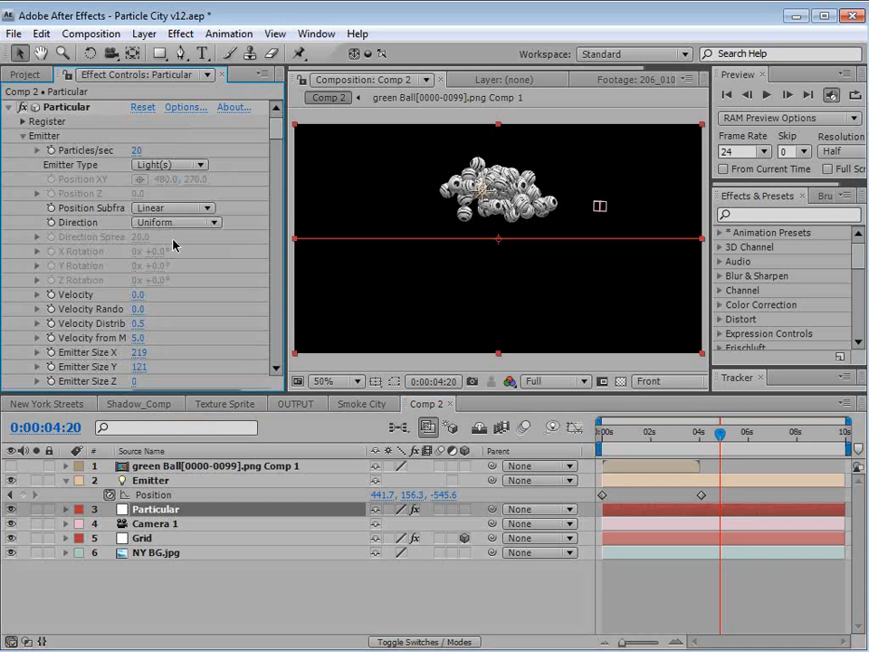
pyautogui.scroll(-3, 219, 185)
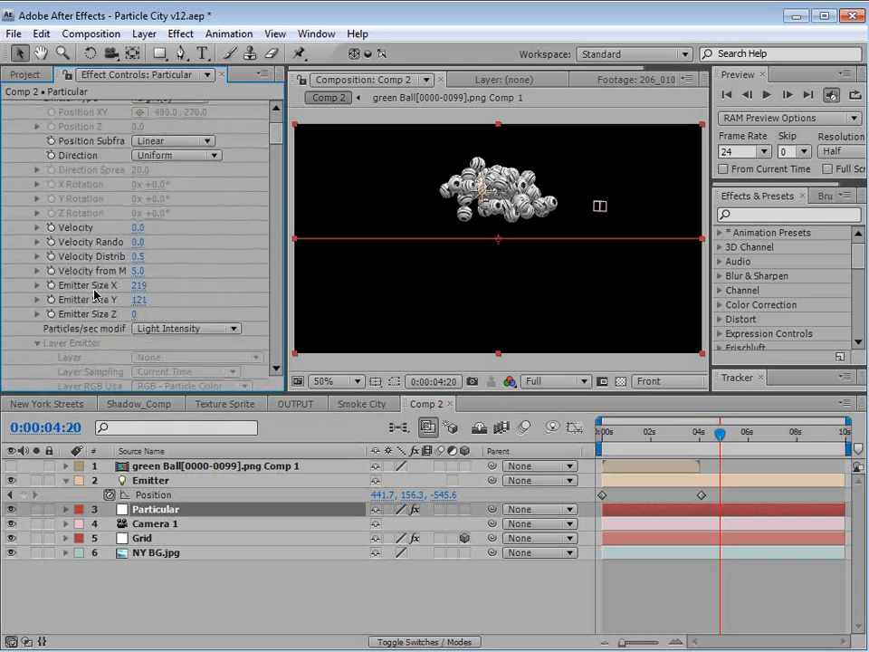
pyautogui.moveTo(142, 300); pyautogui.dragTo(172, 295)
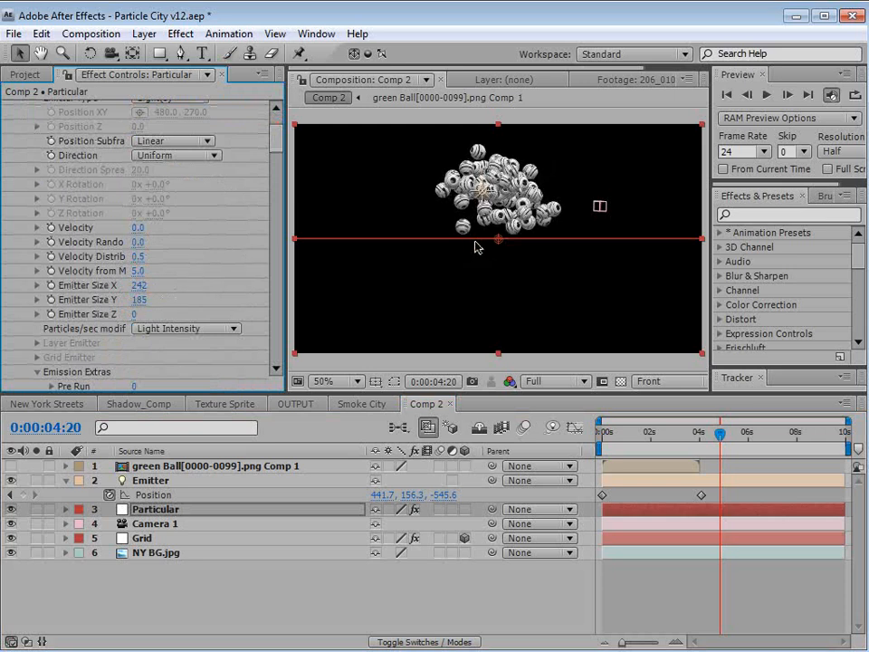
# - Compare the balls with the Grid layer's floor line at 0:00:09:00 and set Particular's Emitter Size Y to 190
pyautogui.click(178, 540)
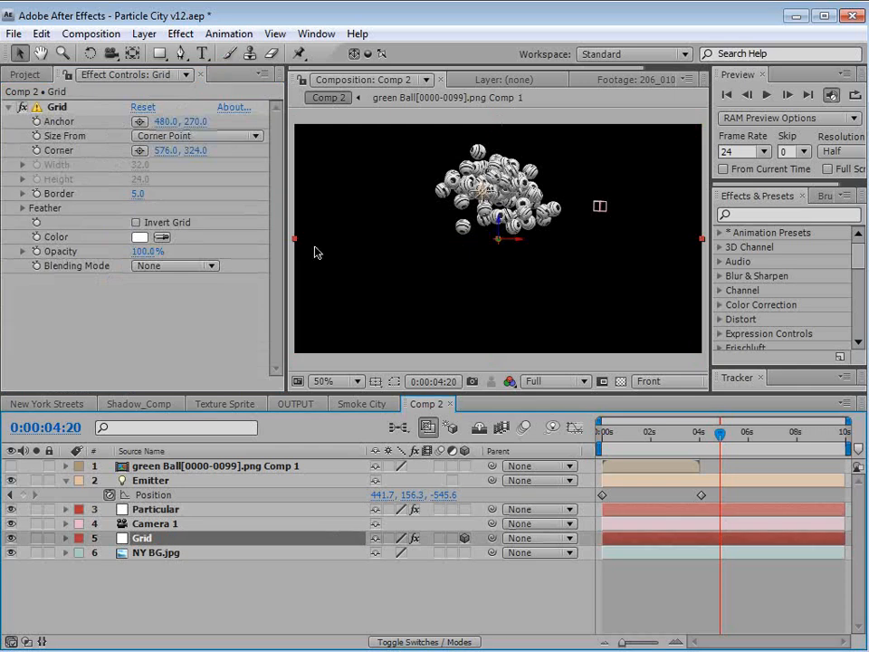
pyautogui.click(722, 411)
pyautogui.moveTo(697, 432); pyautogui.dragTo(821, 450)
pyautogui.click(163, 510)
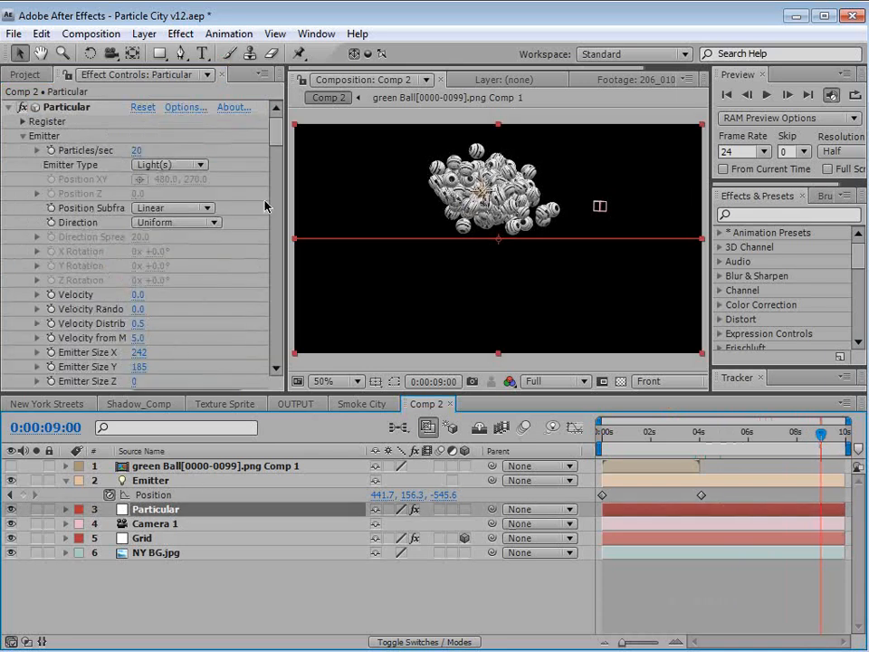
pyautogui.moveTo(274, 116); pyautogui.dragTo(278, 153)
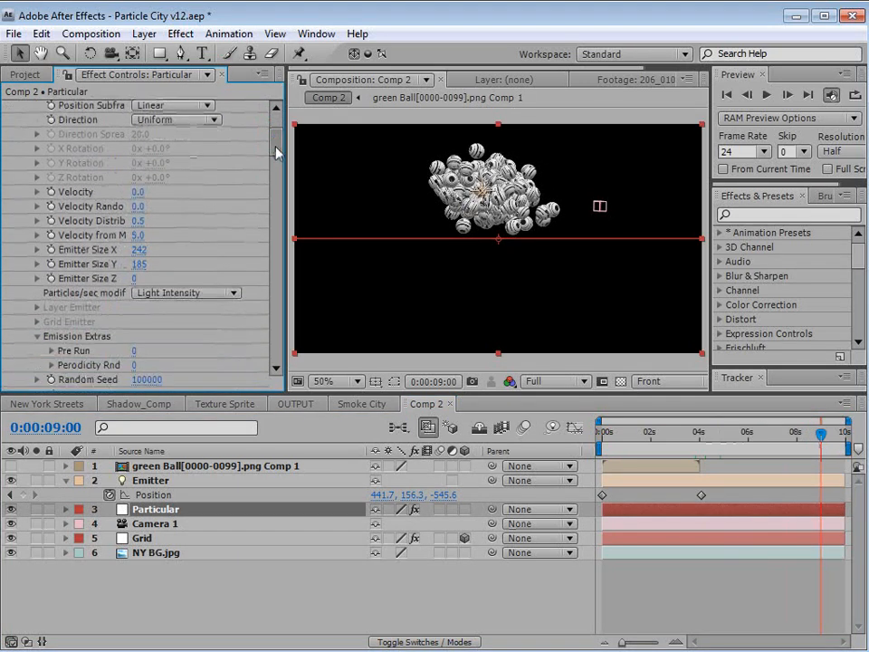
pyautogui.click(143, 264)
pyautogui.moveTo(157, 260)
pyautogui.mouseDown()
pyautogui.moveTo(136, 263)
pyautogui.moveTo(143, 264)
pyautogui.mouseUp()
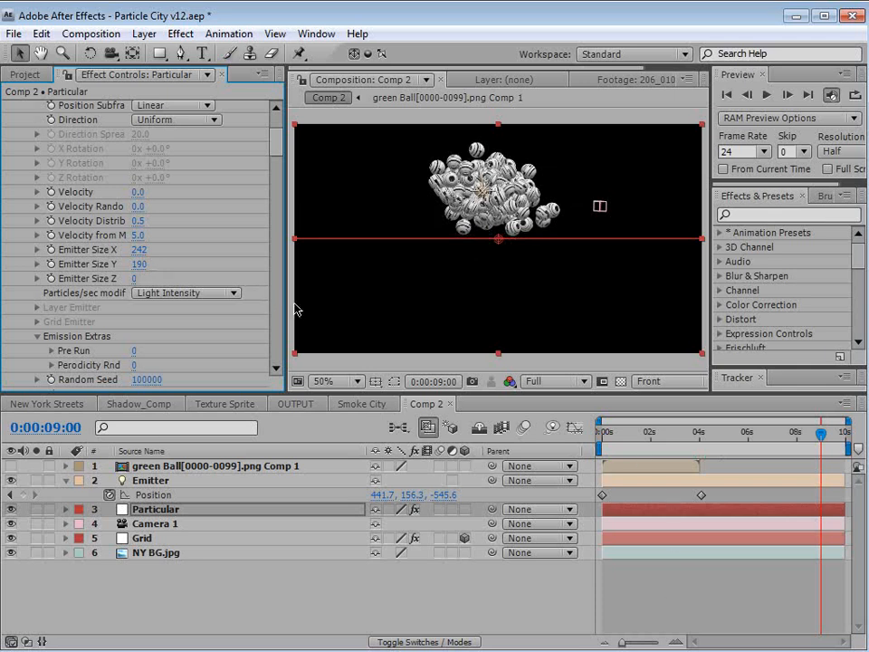
# - Return to the Active Camera view at 0:00:05:15 and set the Particular emitter's Random Seed to 99770
pyautogui.click(655, 383)
pyautogui.click(659, 403)
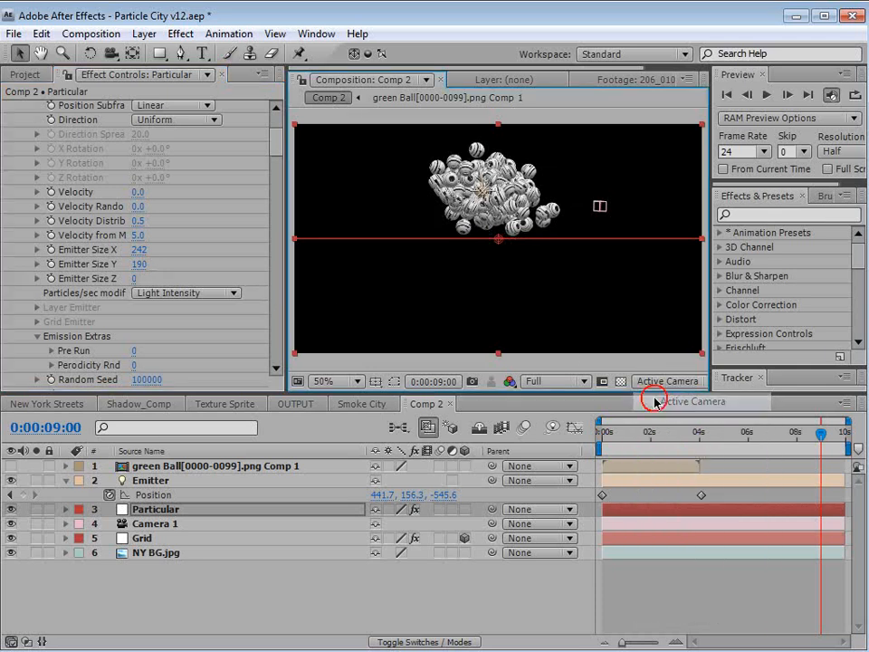
pyautogui.click(715, 433)
pyautogui.moveTo(715, 433); pyautogui.dragTo(739, 435)
pyautogui.moveTo(276, 145); pyautogui.dragTo(277, 161)
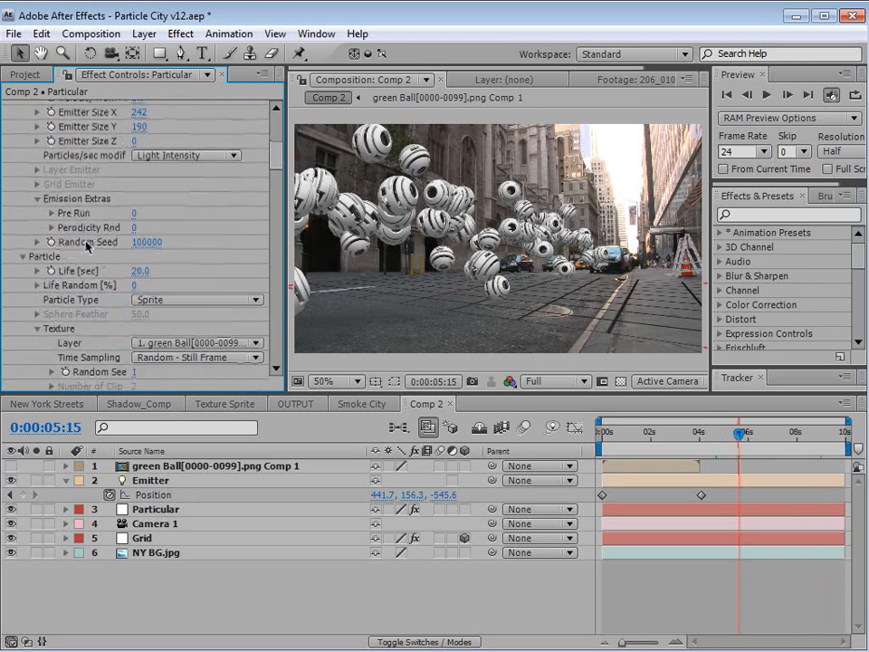
pyautogui.moveTo(137, 241)
pyautogui.mouseDown()
pyautogui.moveTo(146, 242)
pyautogui.moveTo(132, 243)
pyautogui.mouseUp()
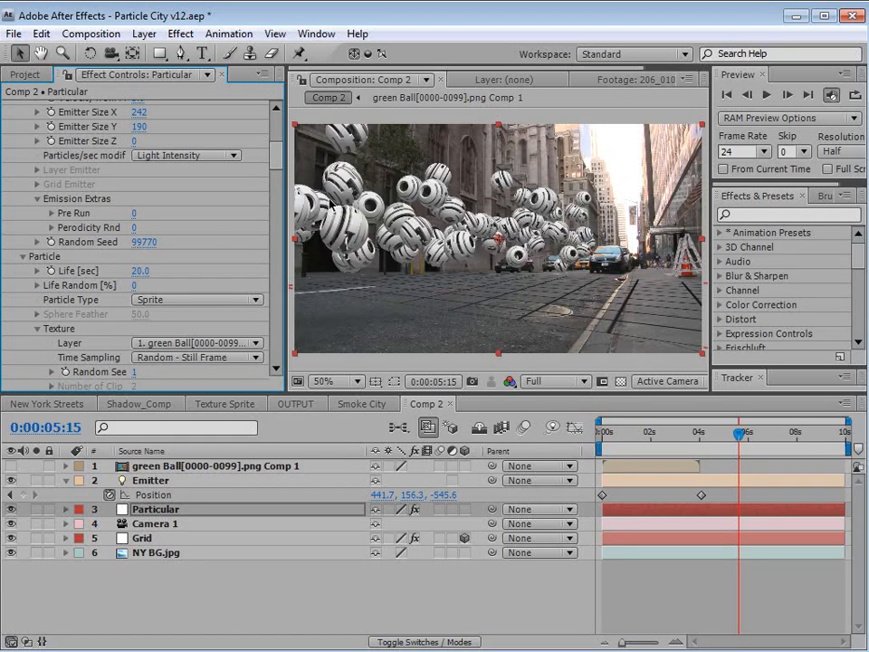
# - Set the Size Random of Particular's ball particles to 28%, leaving their base size at 40
pyautogui.moveTo(277, 161)
pyautogui.mouseDown()
pyautogui.moveTo(280, 199)
pyautogui.moveTo(281, 188)
pyautogui.mouseUp()
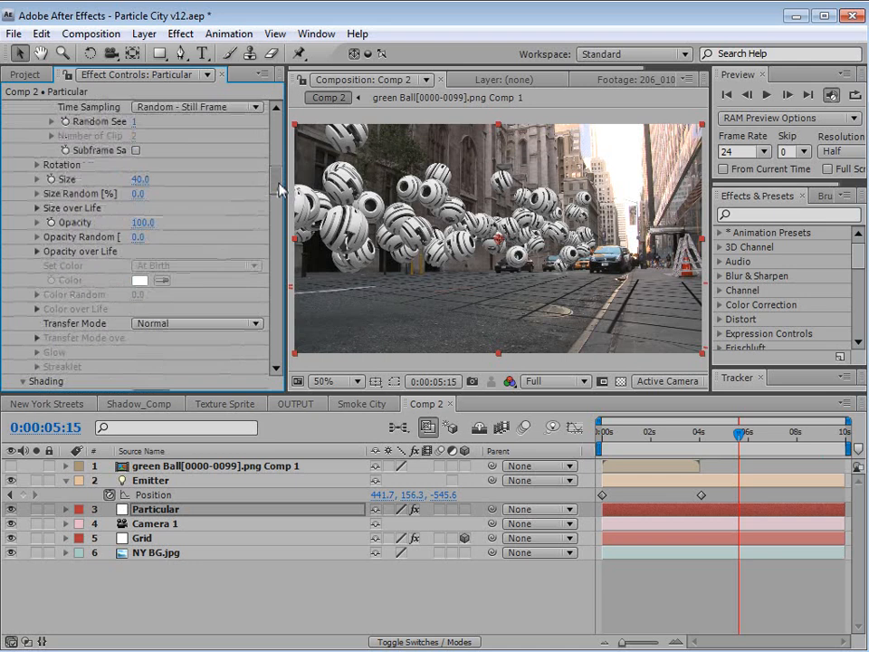
pyautogui.click(139, 179)
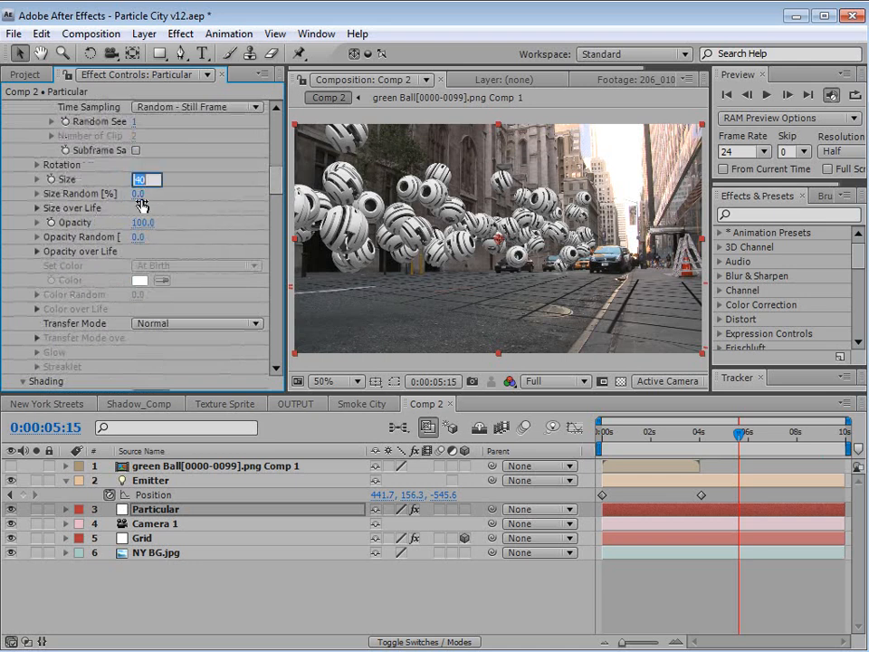
pyautogui.moveTo(137, 198); pyautogui.dragTo(158, 189)
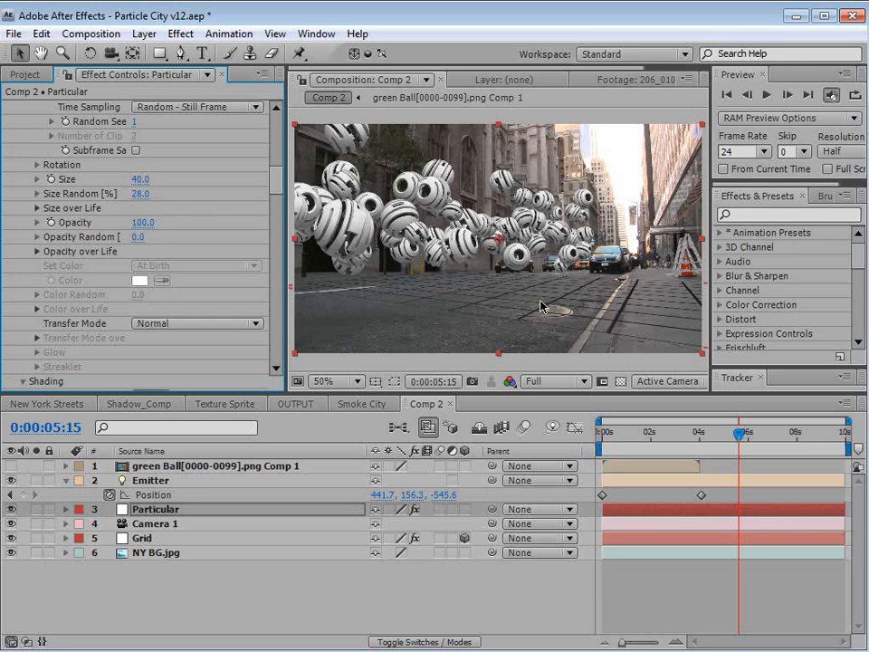
# - Inspect the varied balls in the maximized composition view, restore the normal layout and save the project
pyautogui.click(655, 589)
pyautogui.scroll(1, 493, 282)
pyautogui.press('`')
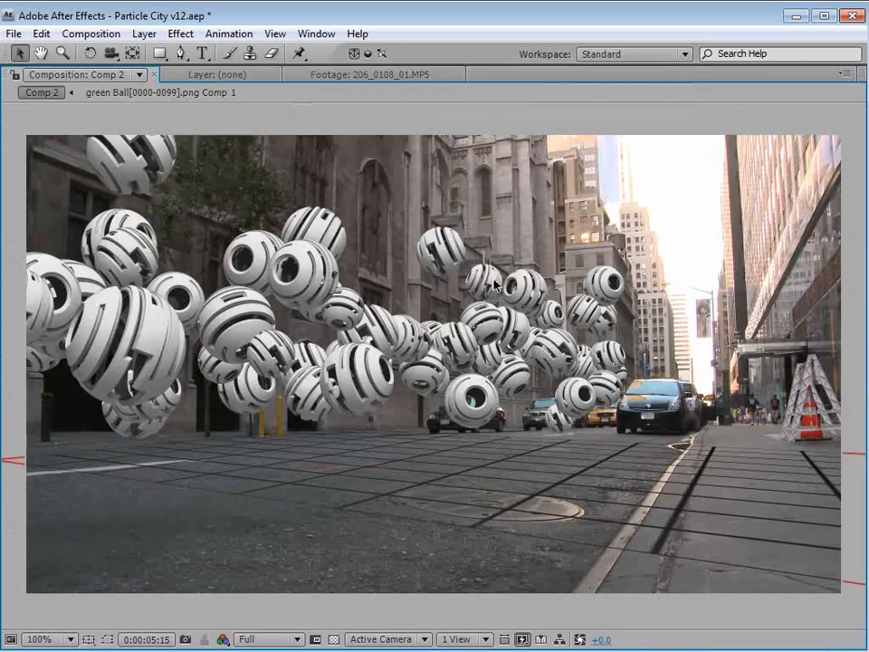
pyautogui.scroll(-1, 493, 282)
pyautogui.press('`')
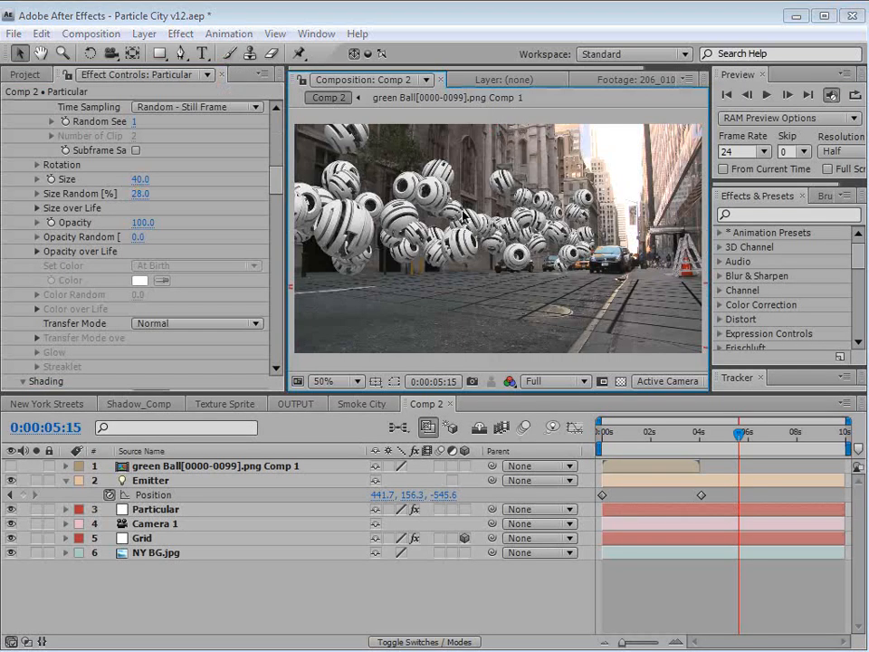
pyautogui.hotkey('ctrl', 's')
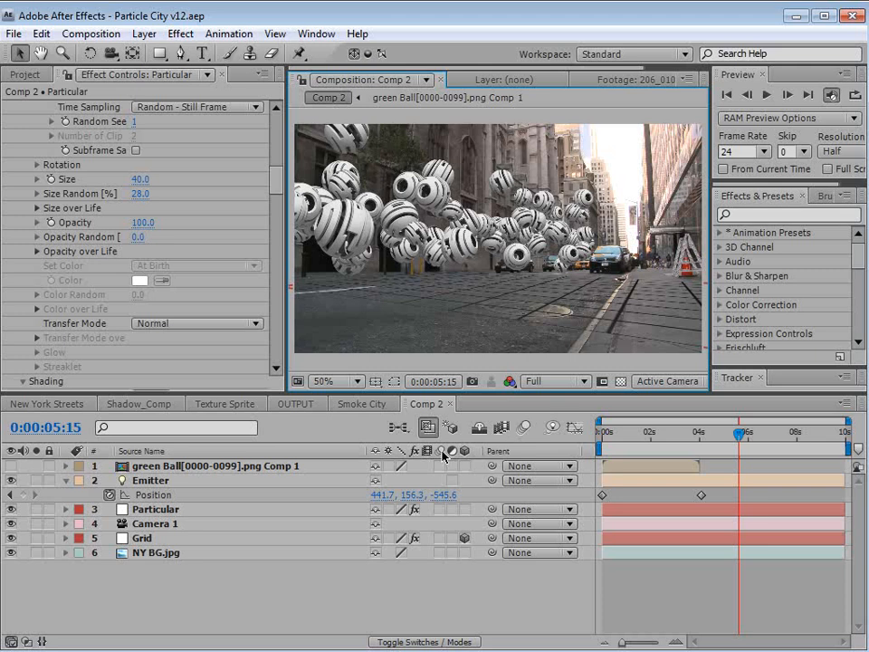
# - Open the Smoke City comp, view the 102. Smoke Trails tutorial entry on the Video Copilot site in Firefox, and return to After Effects
pyautogui.click(350, 405)
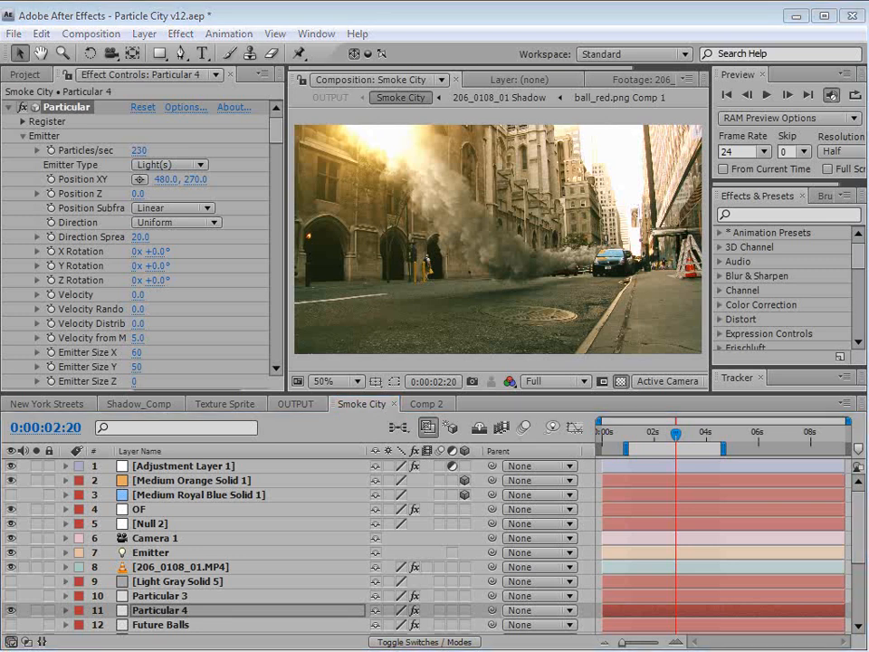
pyautogui.moveTo(866, 648); pyautogui.dragTo(70, 96)
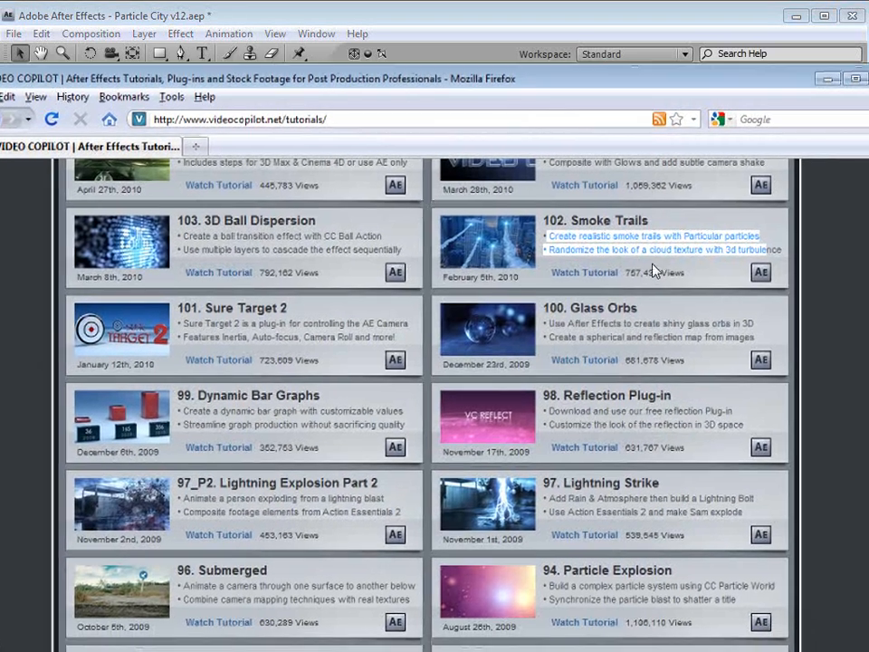
pyautogui.moveTo(496, 237)
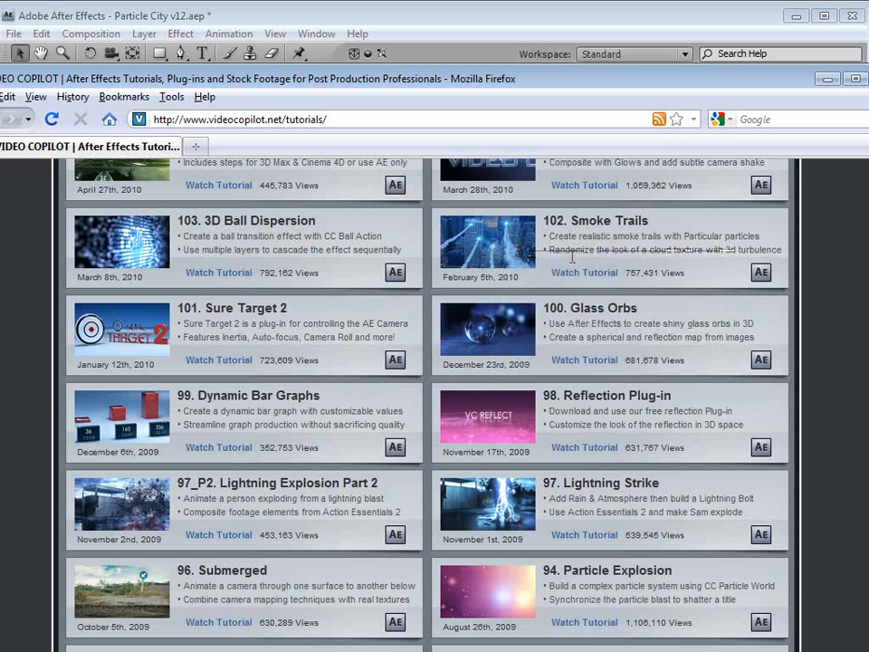
pyautogui.click(601, 8)
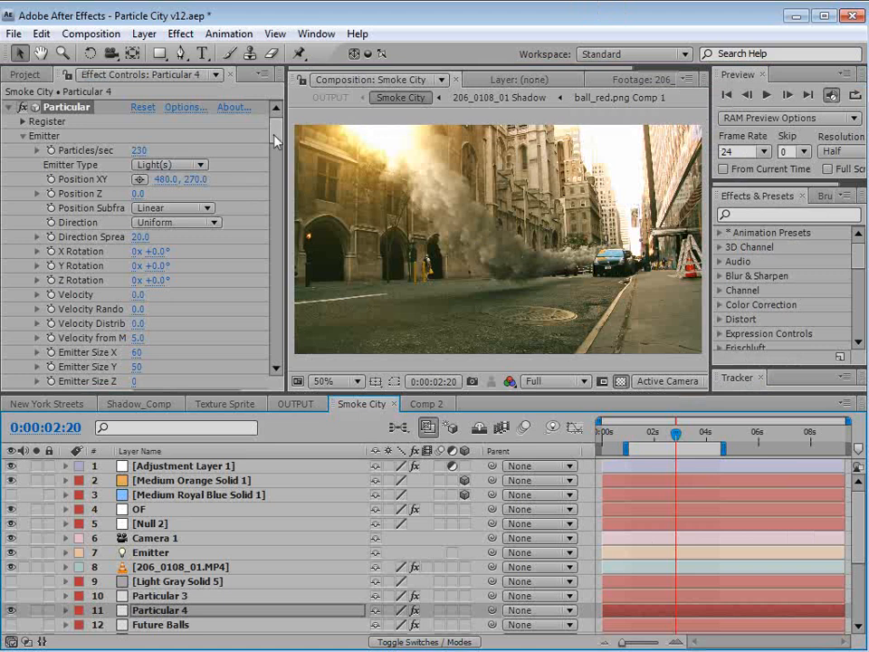
# - Examine the Shading settings of the Particular 4 smoke layer and open the choices for Shadowlet for Main
pyautogui.moveTo(276, 141); pyautogui.dragTo(281, 174)
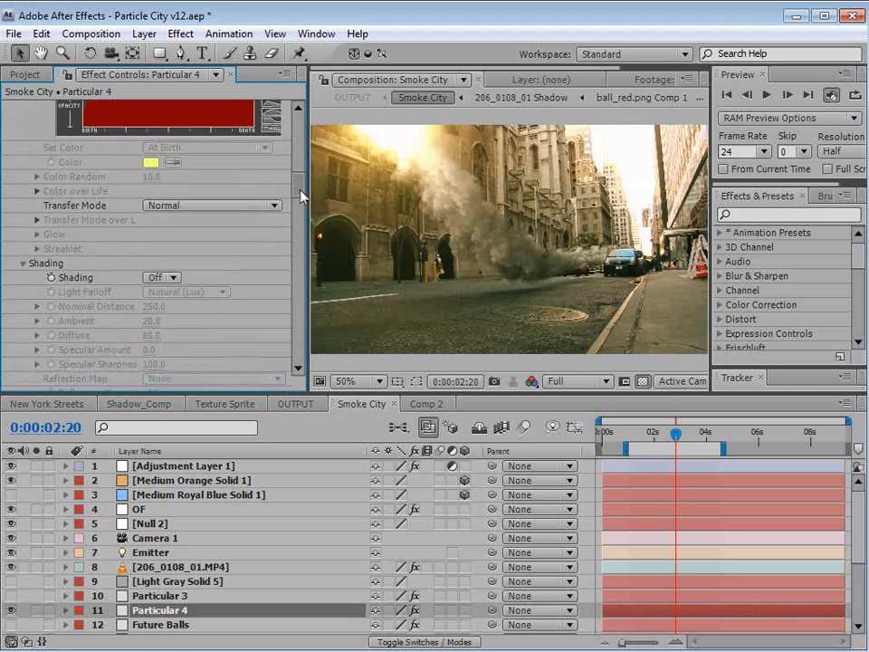
pyautogui.scroll(-3, 301, 196)
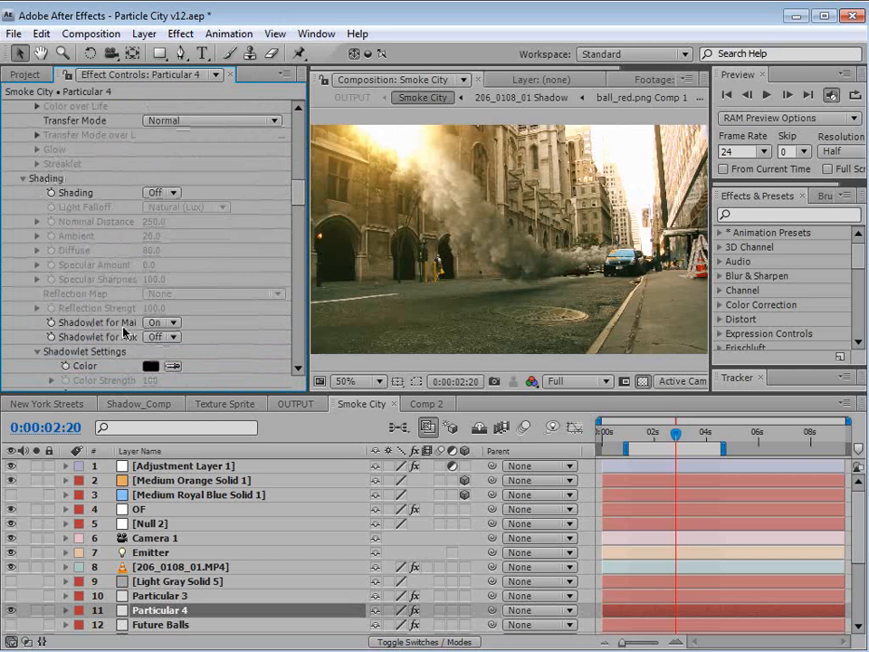
pyautogui.click(167, 322)
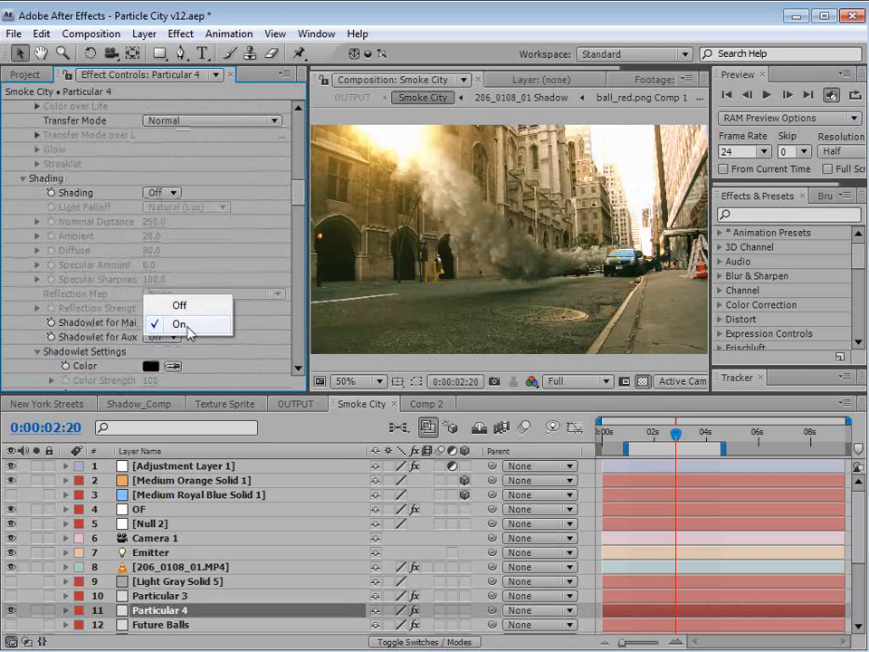
# - Switch Shadowlet for Main off and back on for the Particular 4 layer to compare the smoke's shading
pyautogui.click(181, 326)
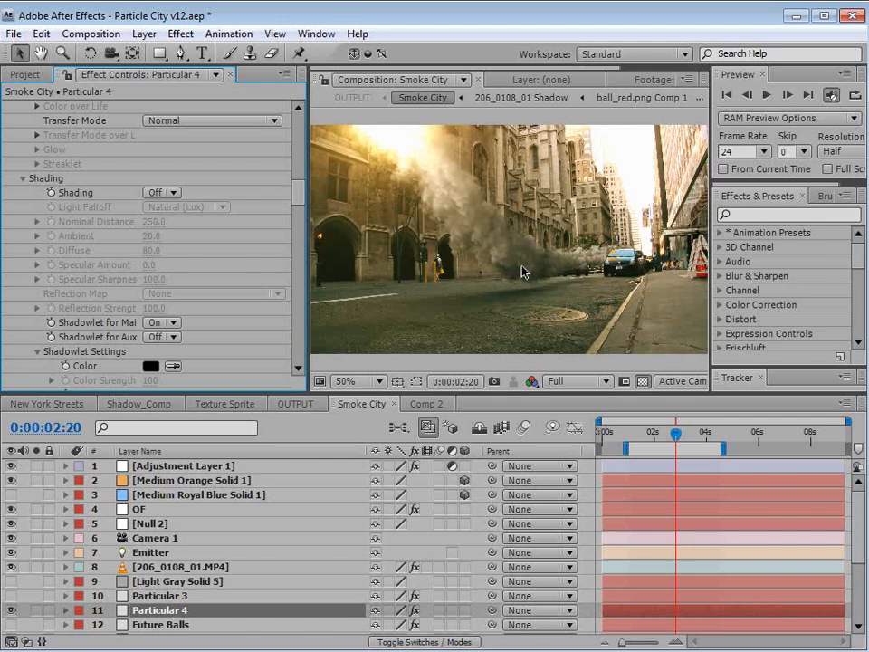
pyautogui.click(166, 323)
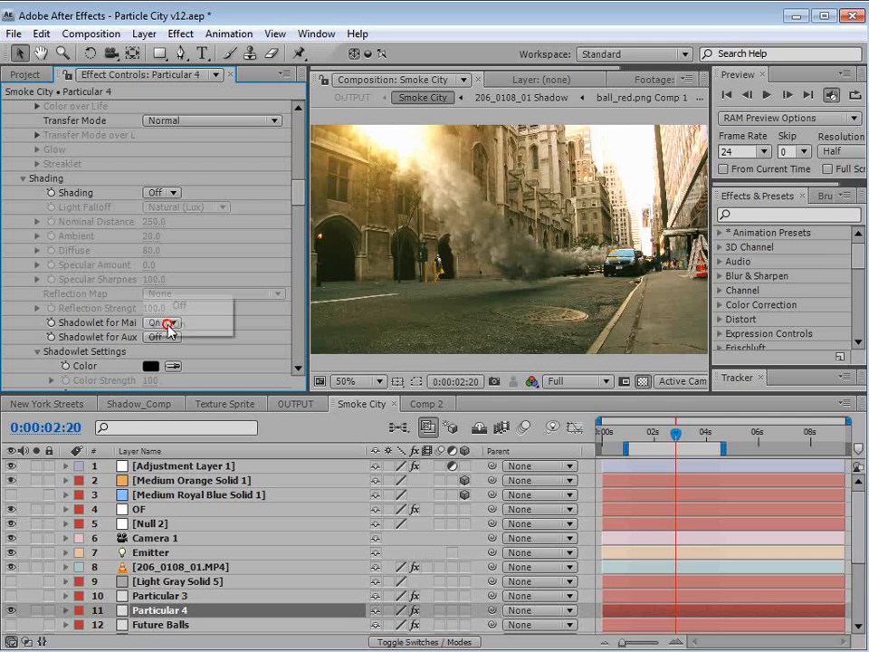
pyautogui.click(175, 308)
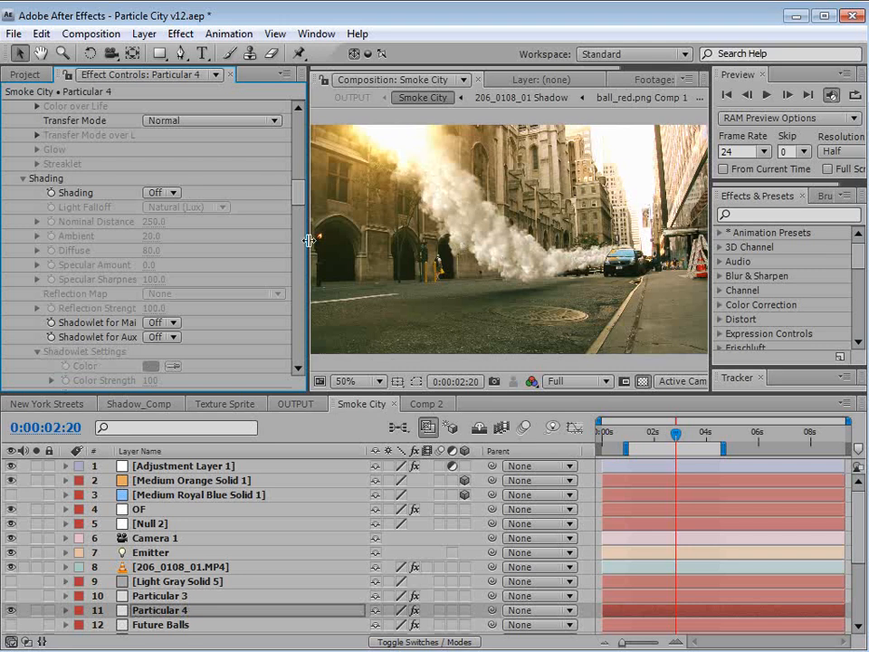
pyautogui.click(166, 322)
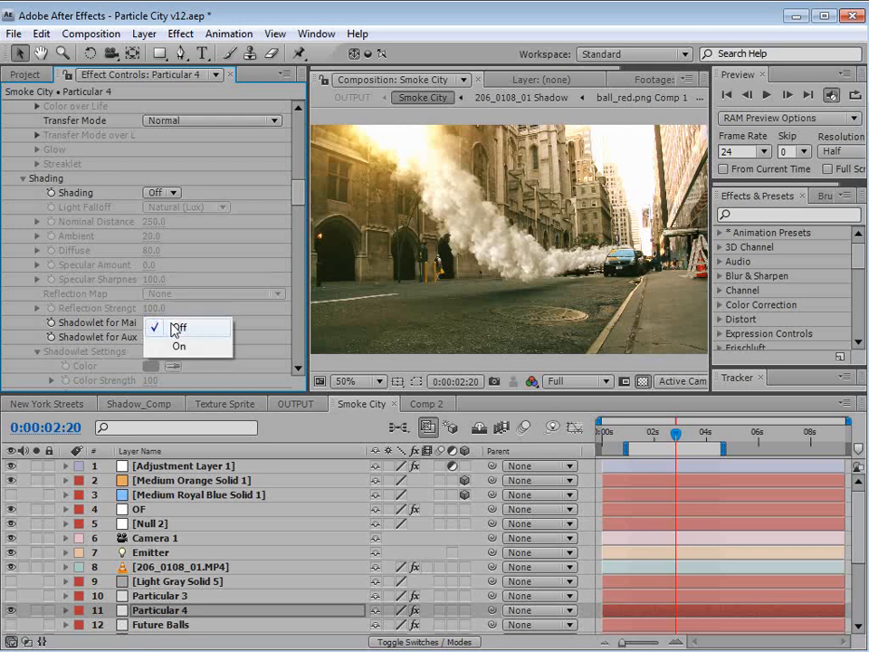
pyautogui.click(176, 346)
# - Set the smoke's Shadowlet Adjust Distance to 68 and Adjust Size to 54 on the Particular 4 layer
pyautogui.scroll(-5, 292, 199)
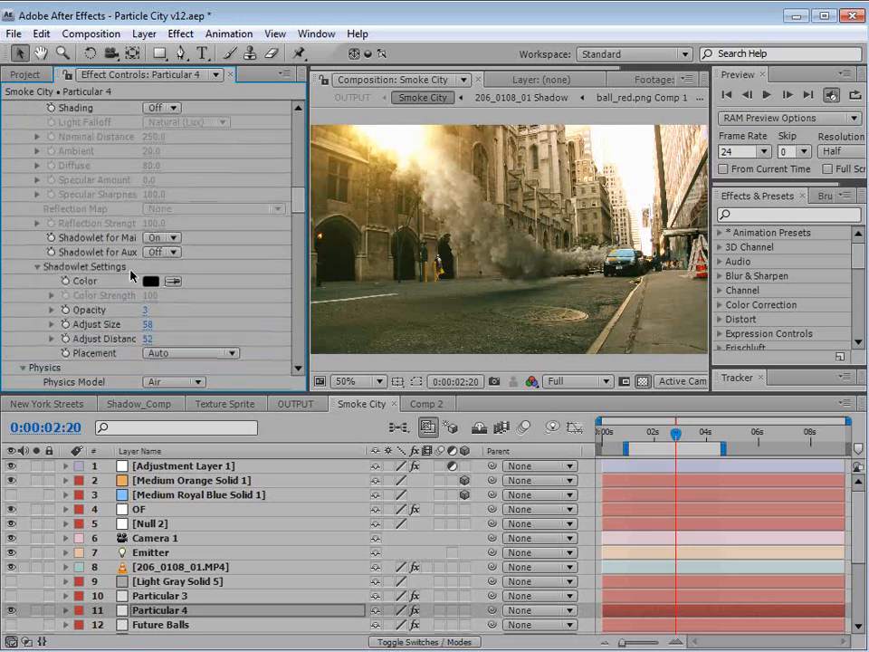
pyautogui.click(153, 338)
pyautogui.moveTo(153, 337)
pyautogui.mouseDown()
pyautogui.moveTo(213, 331)
pyautogui.moveTo(164, 339)
pyautogui.moveTo(147, 326)
pyautogui.moveTo(147, 346)
pyautogui.moveTo(145, 333)
pyautogui.moveTo(183, 323)
pyautogui.moveTo(138, 327)
pyautogui.moveTo(145, 327)
pyautogui.mouseUp()
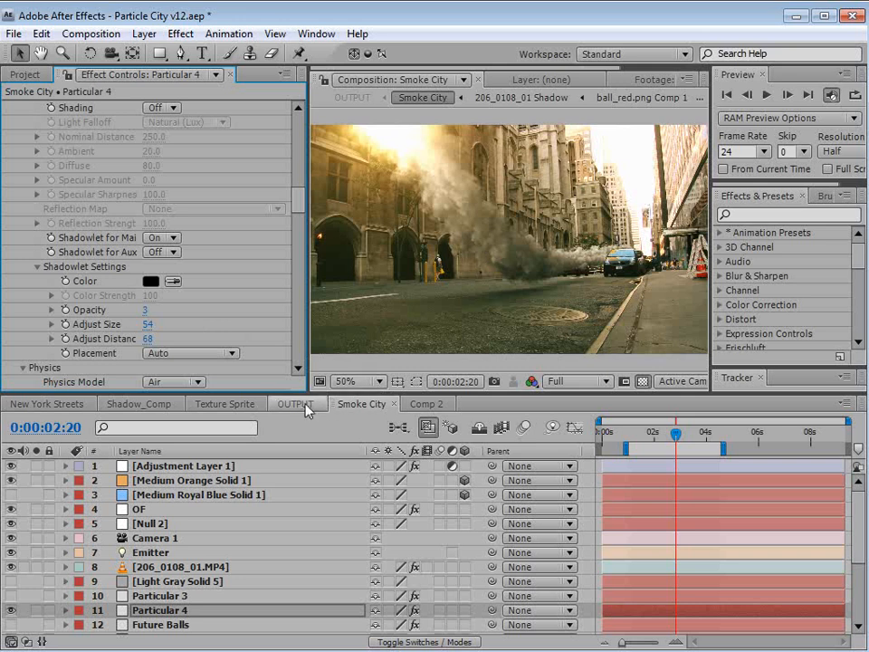
# - Turn on Shadowlet for Main in the shading settings of the Particular layer in Comp 2
pyautogui.click(425, 403)
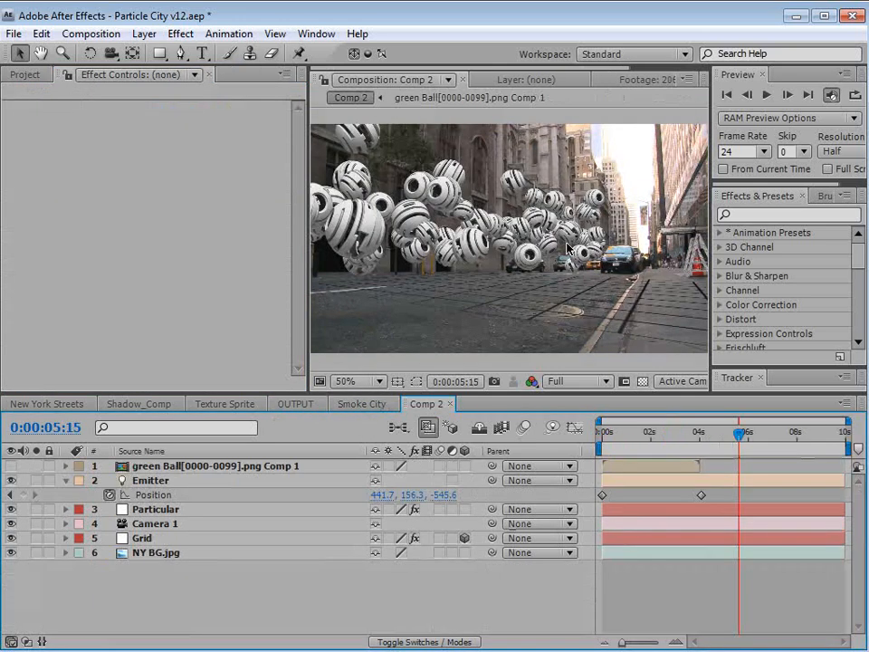
pyautogui.click(150, 513)
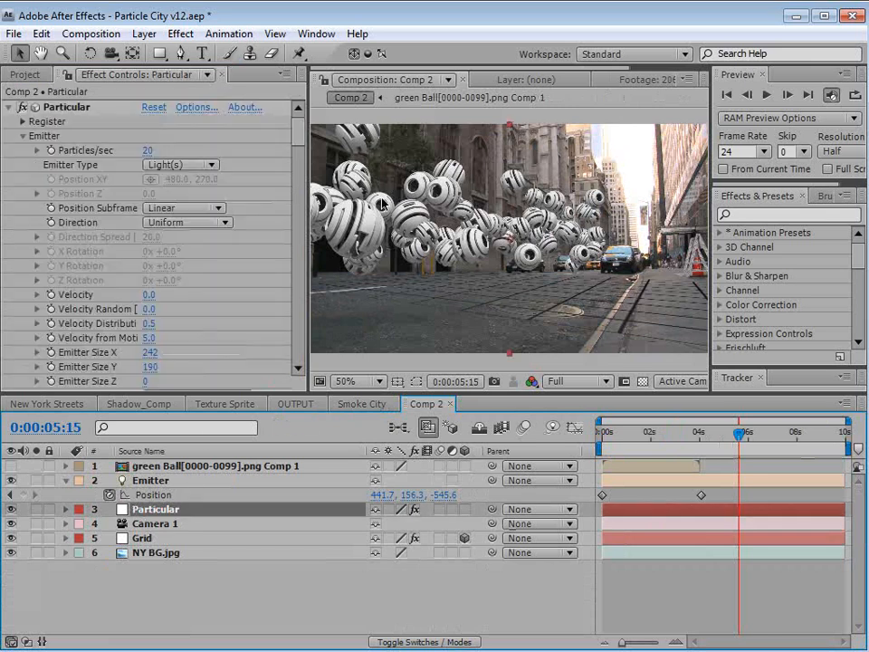
pyautogui.moveTo(302, 136); pyautogui.dragTo(304, 177)
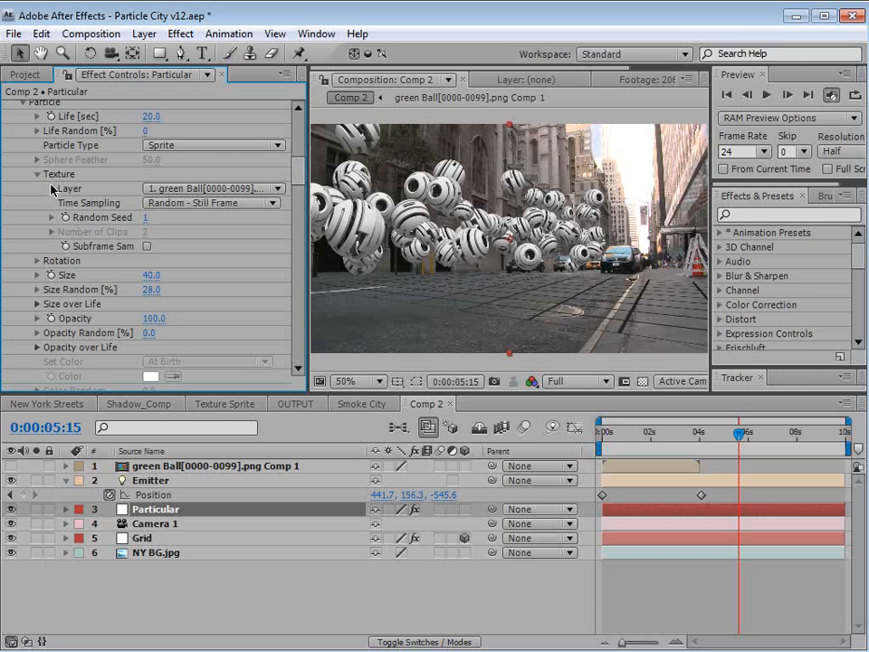
pyautogui.scroll(-3, 127, 297)
pyautogui.scroll(-3, 120, 304)
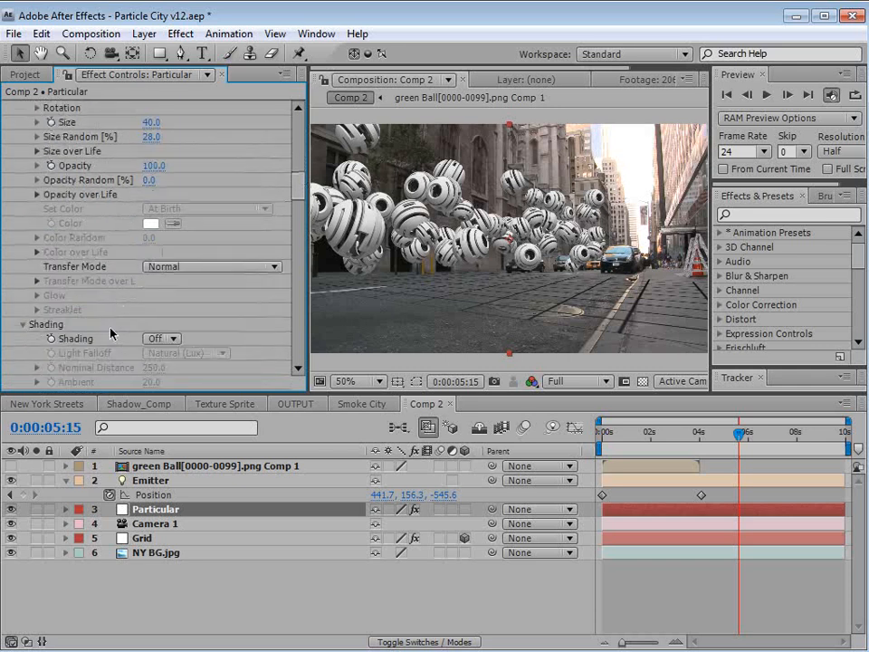
pyautogui.scroll(-6, 90, 312)
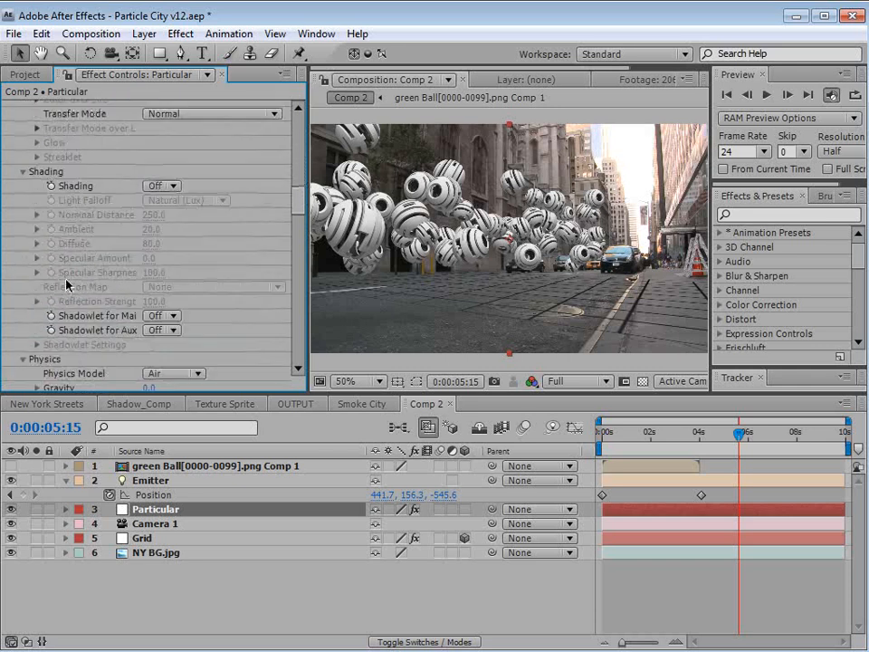
pyautogui.click(164, 316)
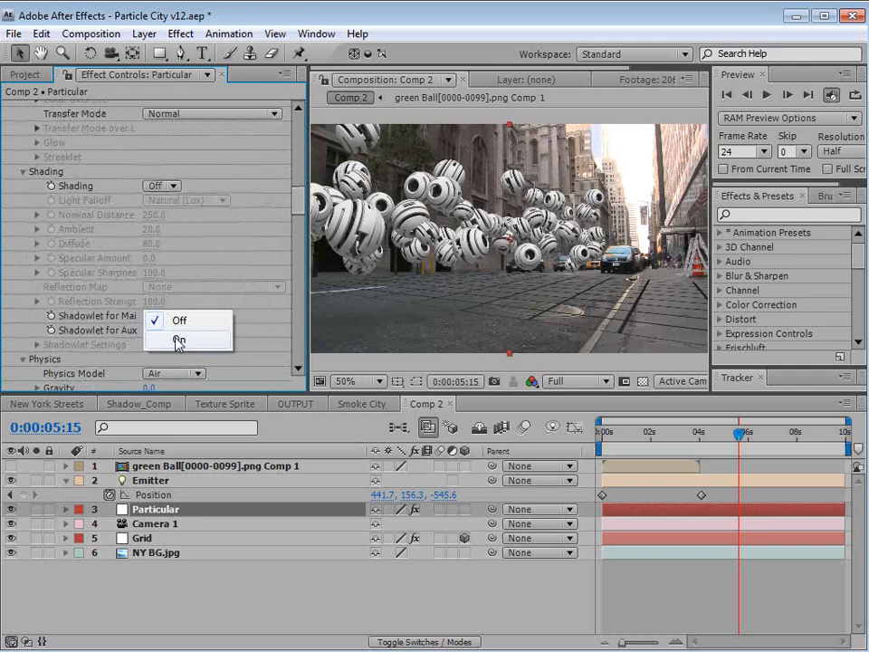
pyautogui.click(178, 339)
# - Expand the Shadowlet Settings of the ball particles and set the shadowlet Opacity to 3
pyautogui.scroll(-5, 102, 253)
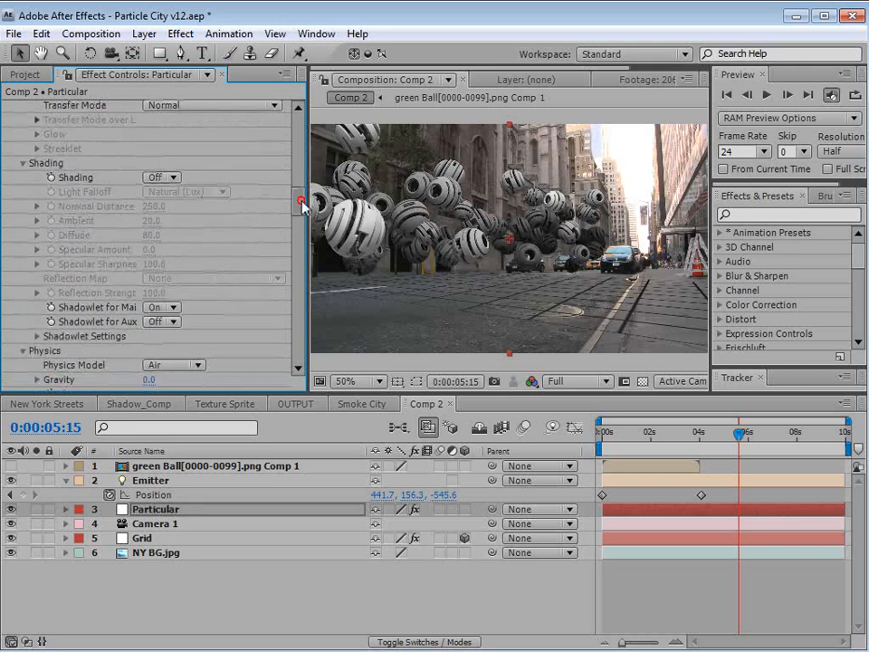
pyautogui.click(36, 190)
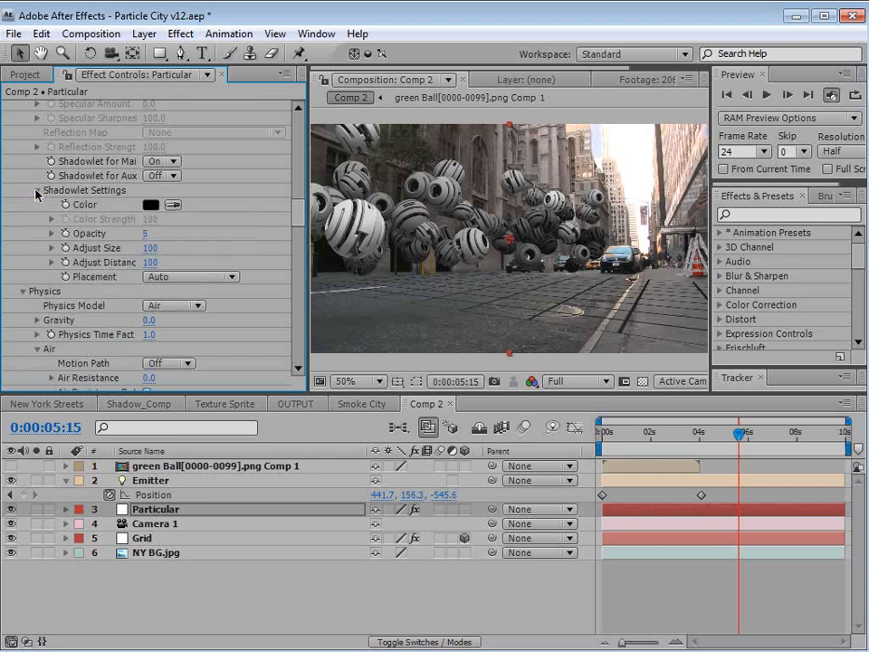
pyautogui.click(148, 235)
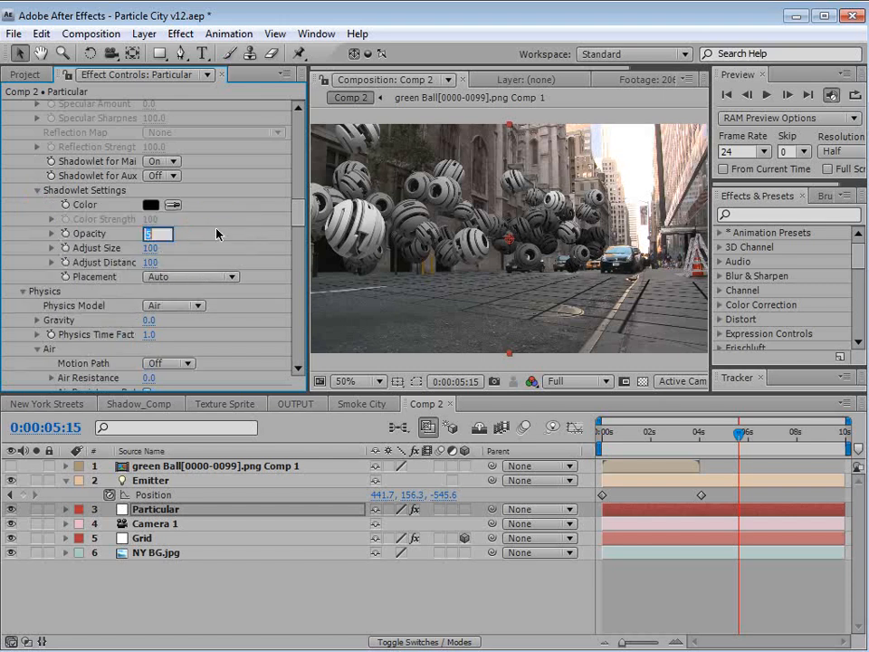
pyautogui.write('3')
pyautogui.press('Return')
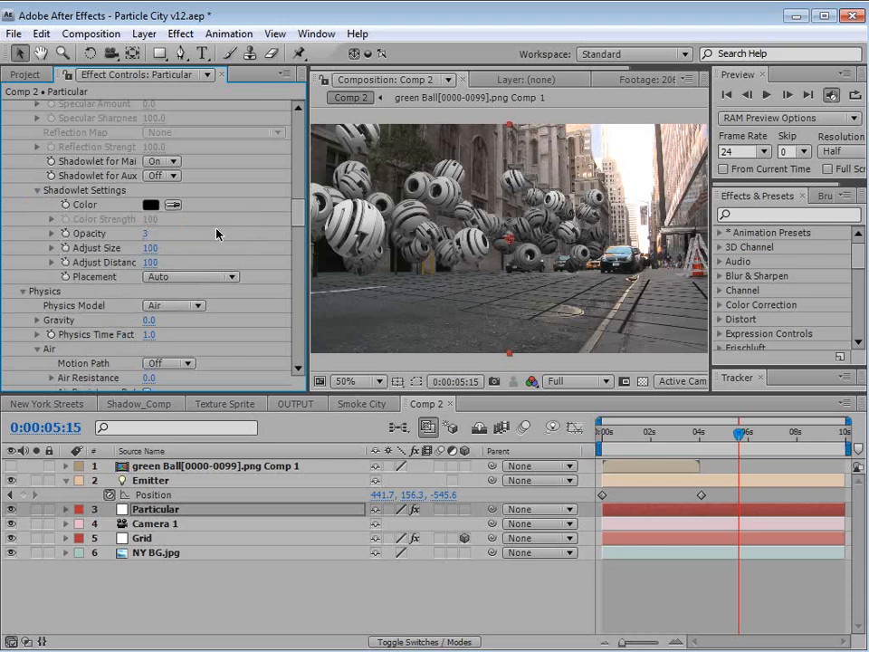
# - Adjust the ball particles' Shadowlet Settings to an Adjust Distance of 60 and an Adjust Size of 76
pyautogui.click(151, 262)
pyautogui.write('75')
pyautogui.press('Return')
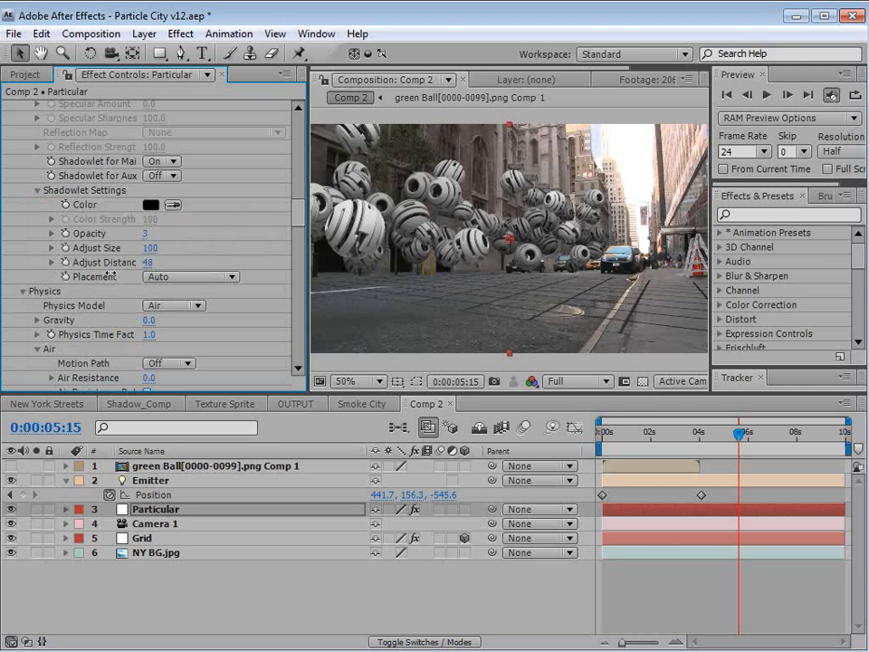
pyautogui.moveTo(108, 275); pyautogui.dragTo(66, 277)
pyautogui.moveTo(155, 244); pyautogui.dragTo(136, 253)
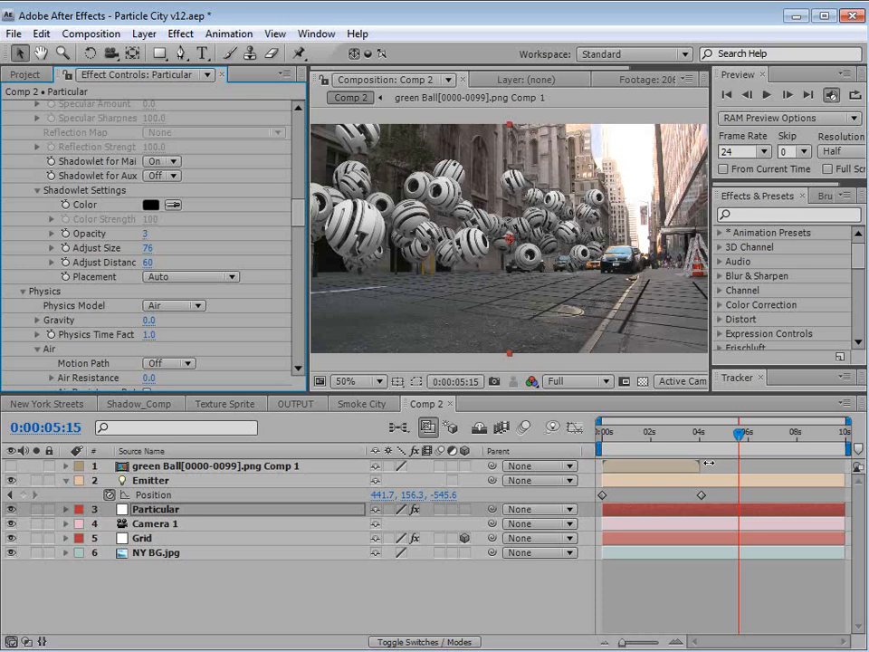
# - Limit the work area to about 4 to 7 seconds and run a RAM preview of the ball animation
pyautogui.moveTo(680, 441); pyautogui.dragTo(726, 450)
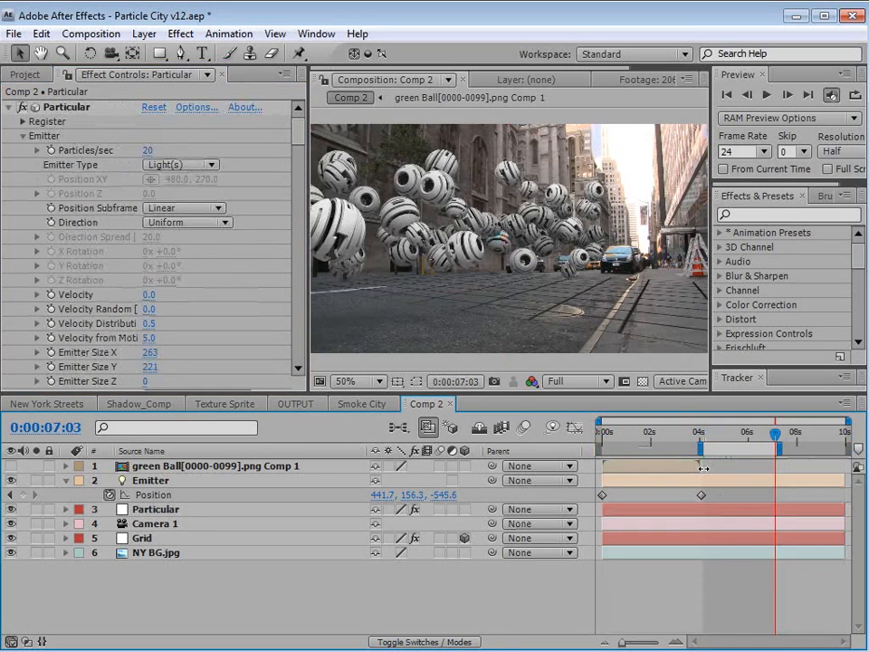
pyautogui.press('KP_0')
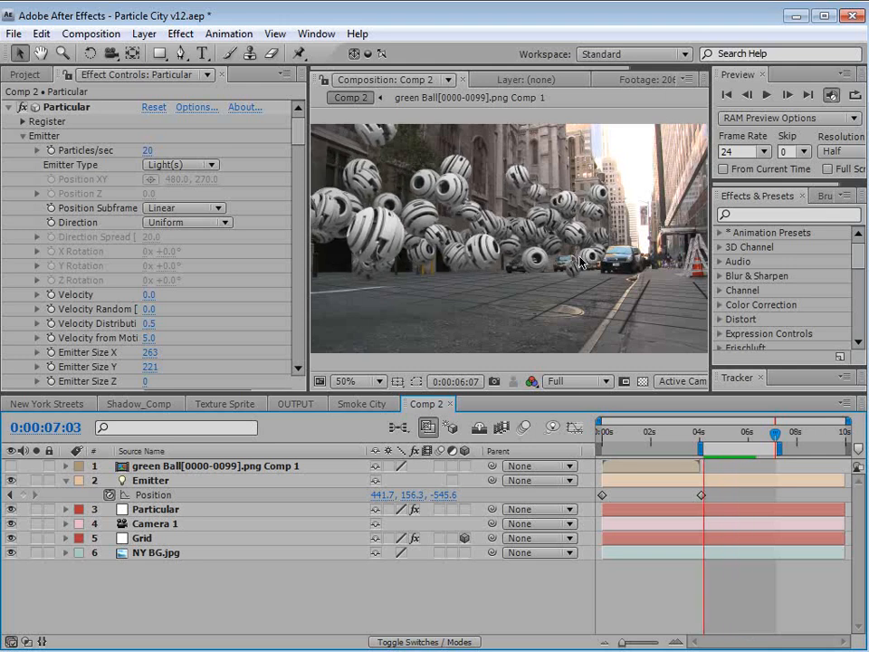
# - Expand the particle Rotation settings of the Particular effect and set Rotate Z to -18°
pyautogui.moveTo(304, 148); pyautogui.dragTo(300, 175)
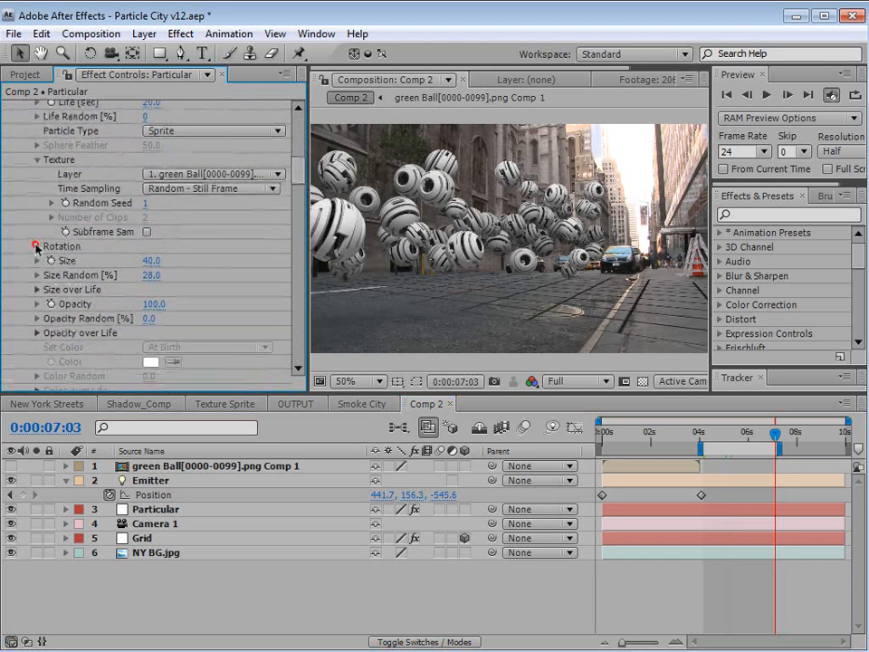
pyautogui.click(37, 245)
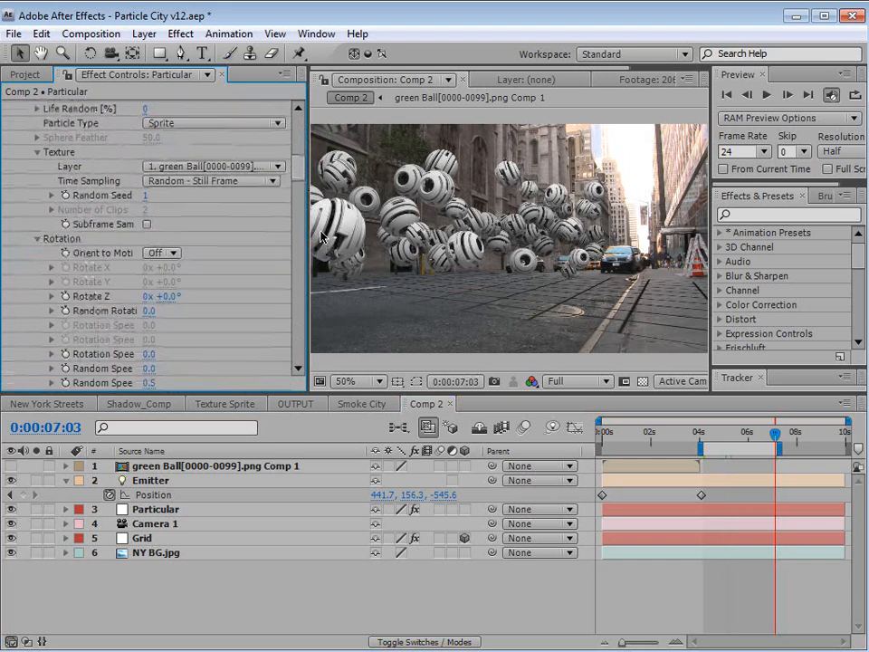
pyautogui.scroll(-4, 226, 181)
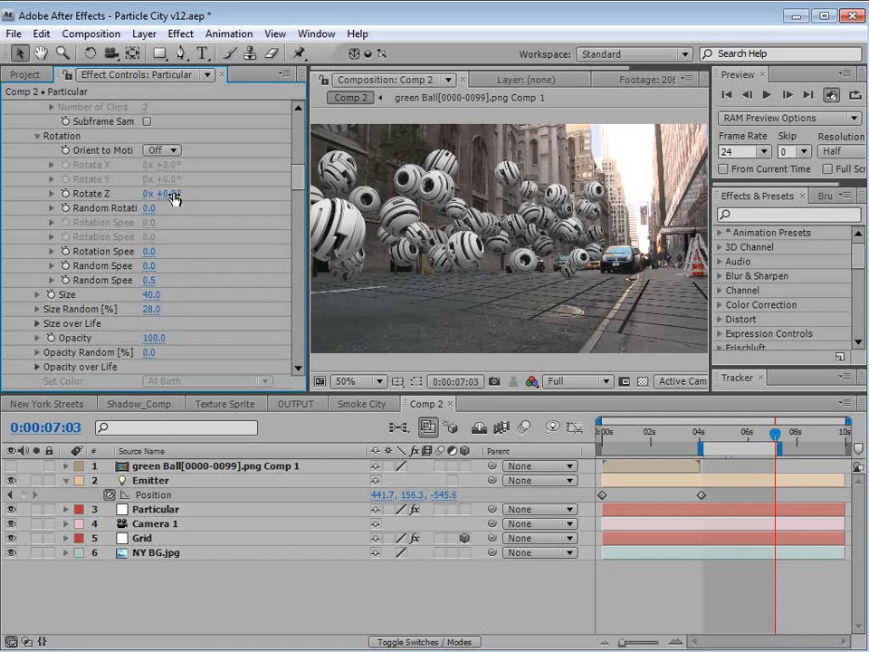
pyautogui.moveTo(172, 198)
pyautogui.mouseDown()
pyautogui.moveTo(181, 199)
pyautogui.moveTo(113, 210)
pyautogui.moveTo(93, 225)
pyautogui.moveTo(87, 210)
pyautogui.moveTo(78, 220)
pyautogui.moveTo(174, 230)
pyautogui.moveTo(164, 192)
pyautogui.moveTo(156, 198)
pyautogui.mouseUp()
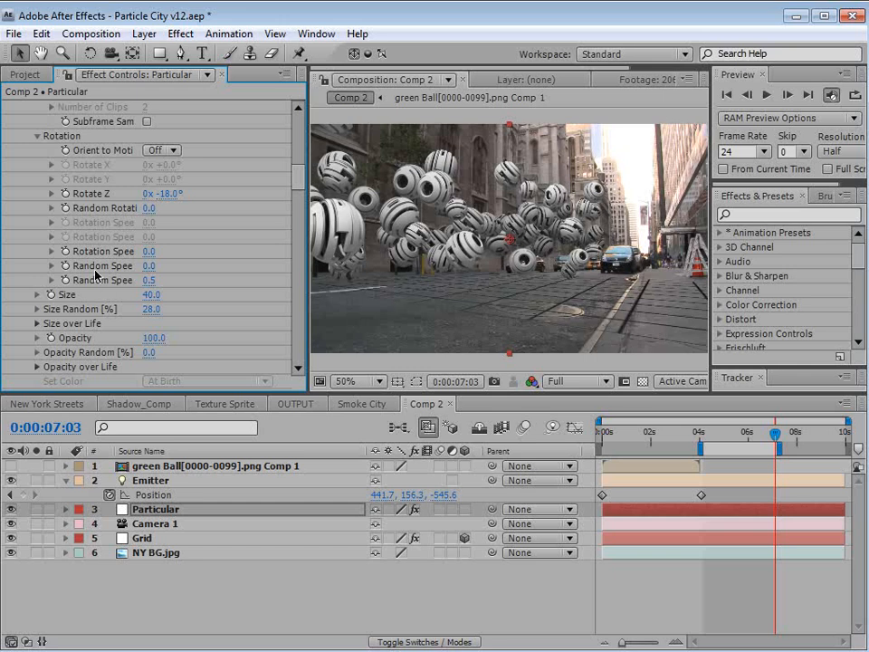
# - Widen the effect settings area, give the particles a very slight Rotation Speed Z, and scrub the timeline to check the spin
pyautogui.moveTo(308, 283); pyautogui.dragTo(349, 281)
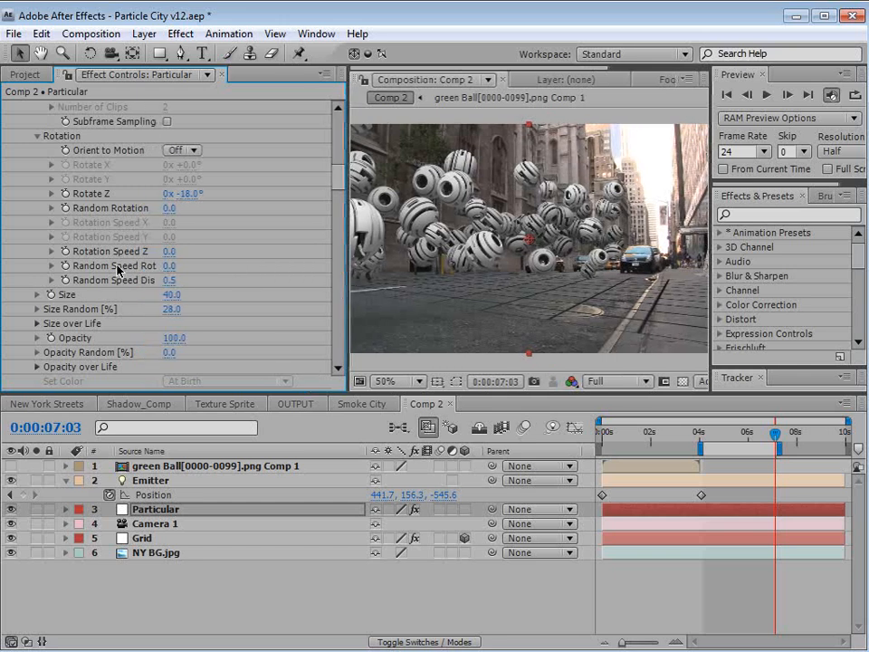
pyautogui.click(170, 251)
pyautogui.write('.0')
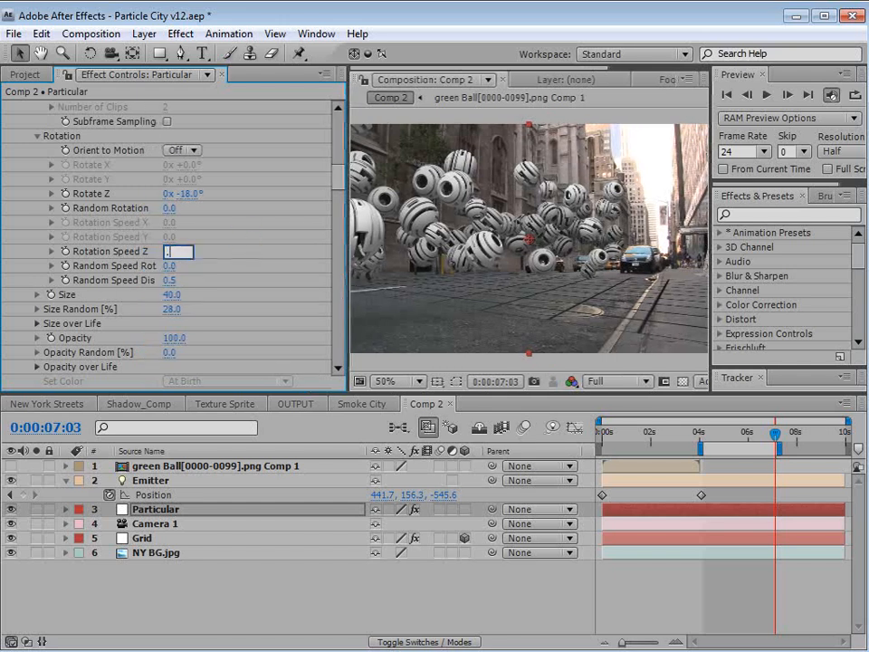
pyautogui.press('Return')
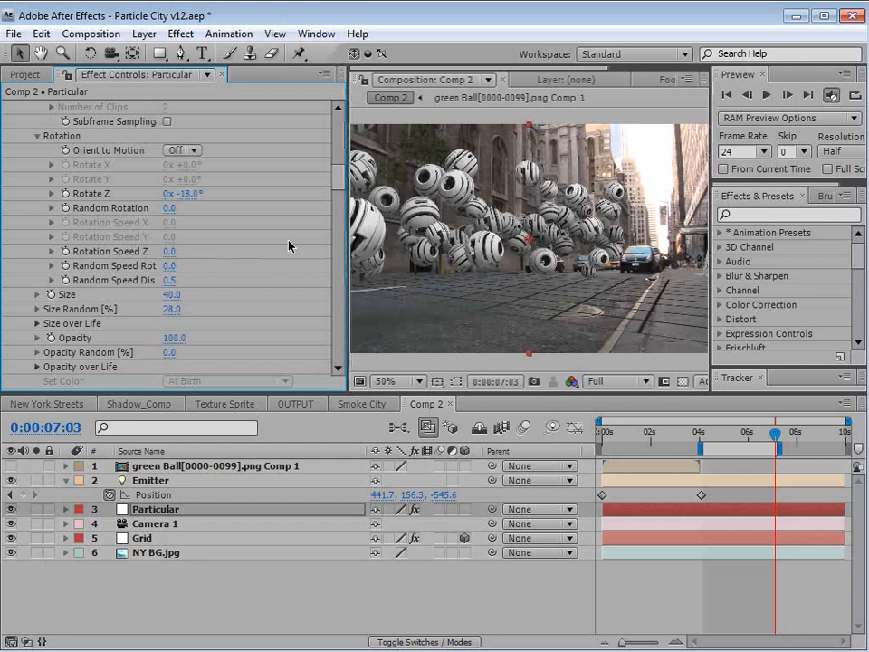
pyautogui.moveTo(707, 432); pyautogui.dragTo(720, 468)
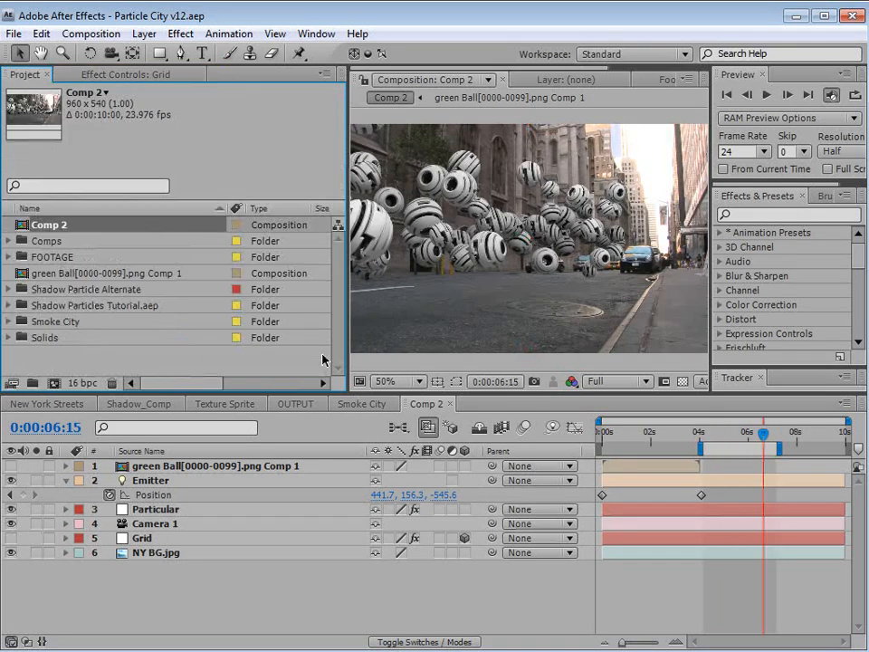
# - Rename the Comp 2 composition as Particle City
pyautogui.click(43, 224)
pyautogui.write('Particle City')
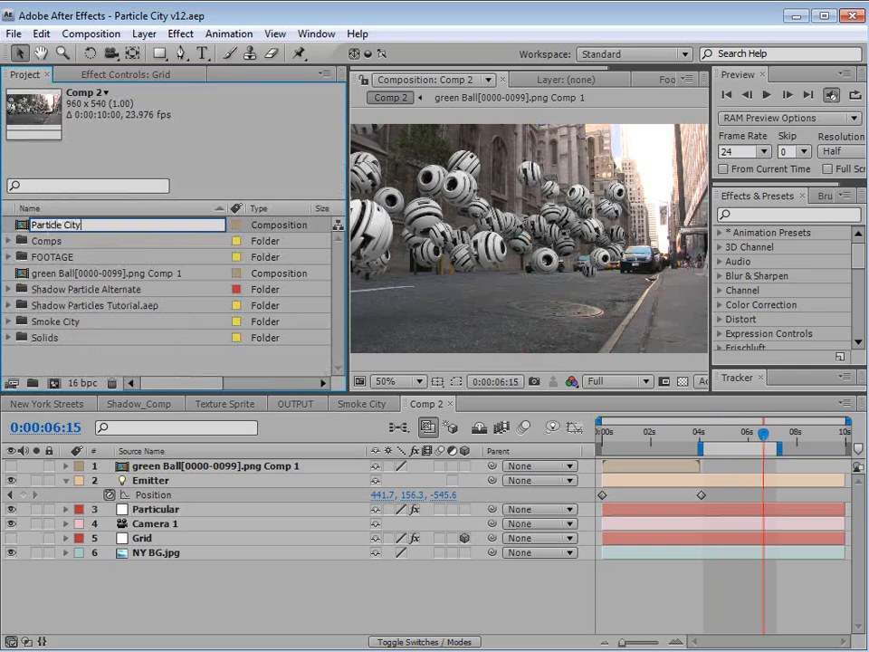
pyautogui.press('Return')
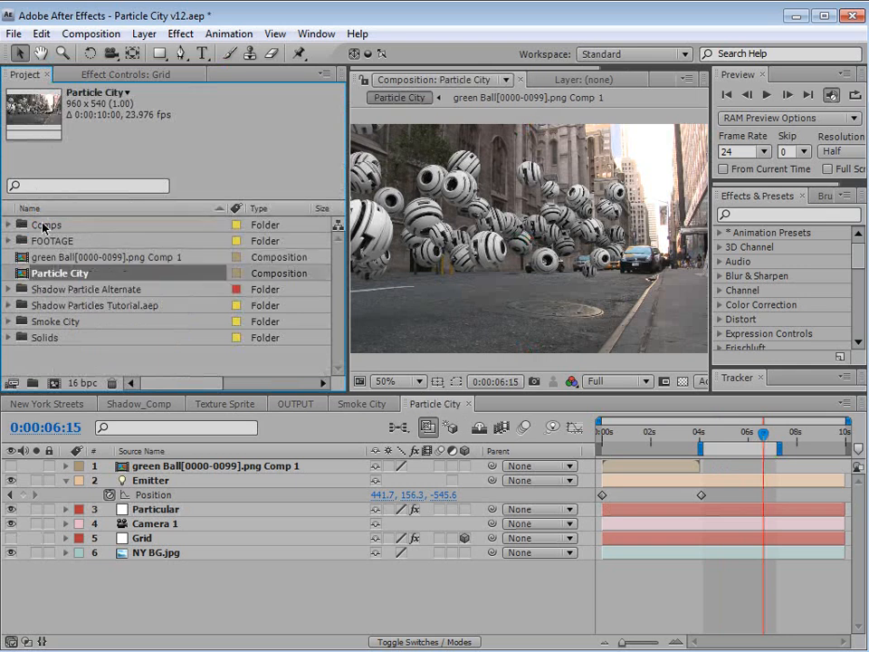
# - Duplicate the Particle City composition and rename the copy as Particle City Shadow
pyautogui.hotkey('ctrl', 'd')
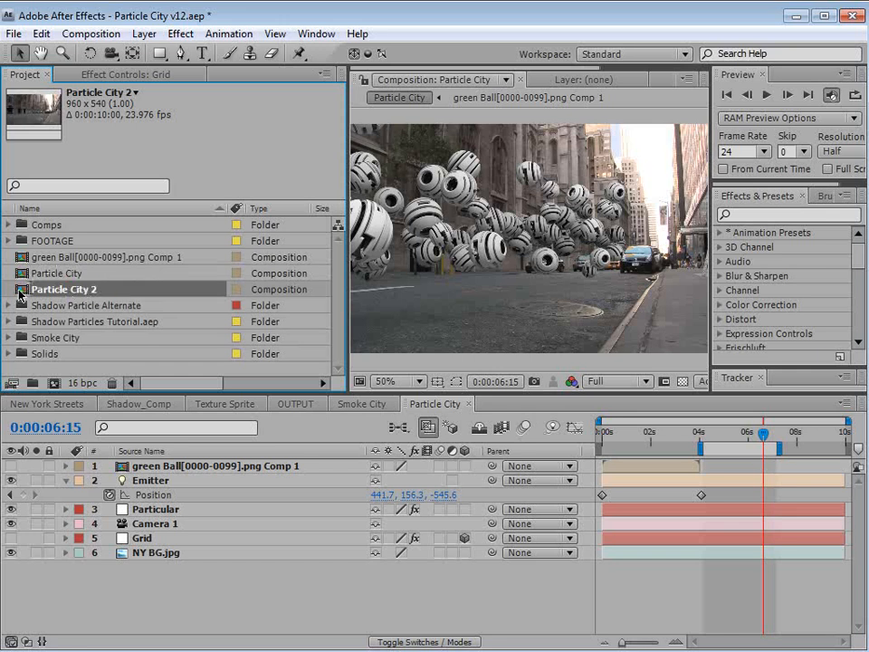
pyautogui.press('Return')
pyautogui.click(97, 289)
pyautogui.press('BackSpace')
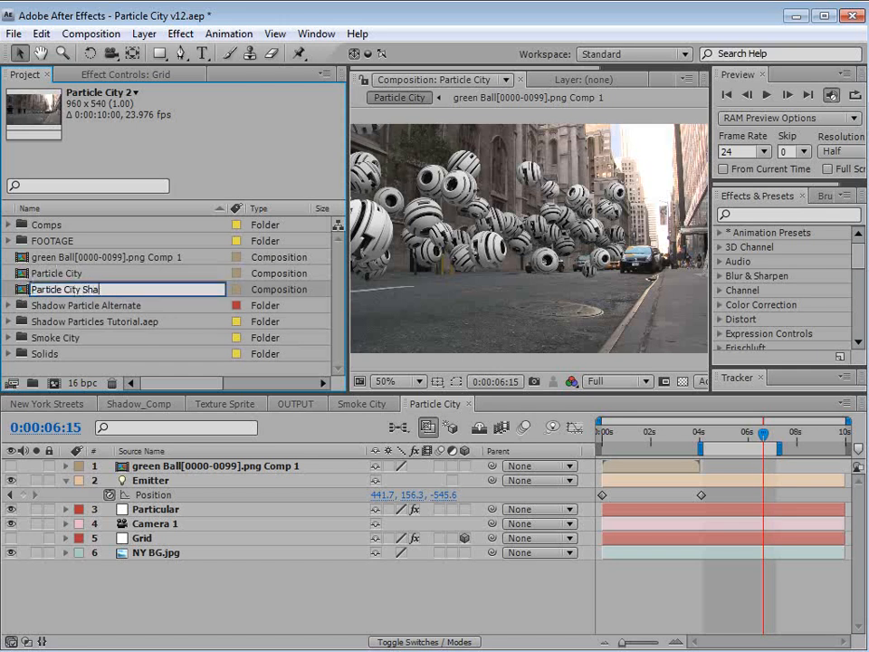
pyautogui.press('Return')
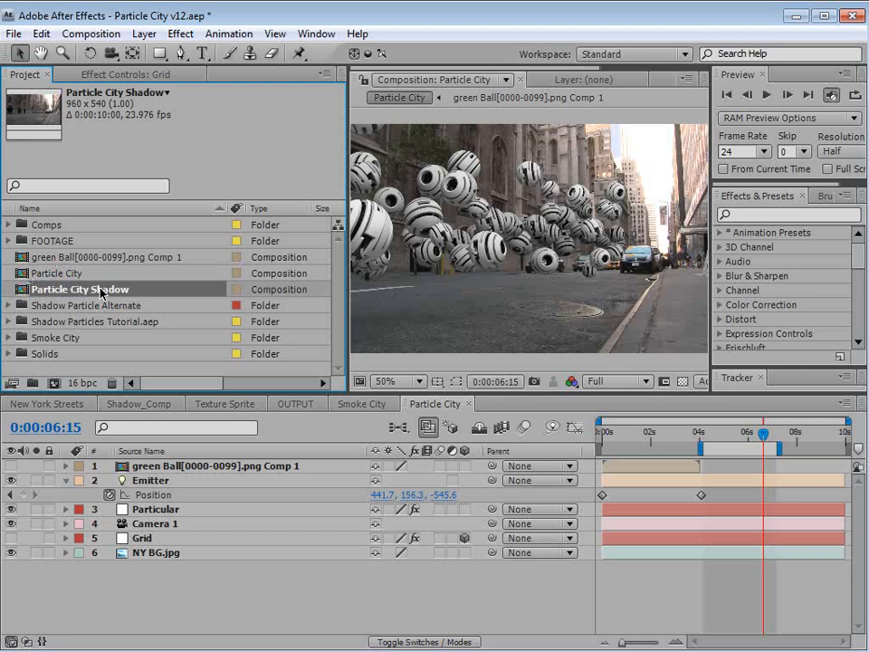
# - Open the Particle City Shadow composition and add a new camera with the 24mm preset
pyautogui.doubleClick(24, 289)
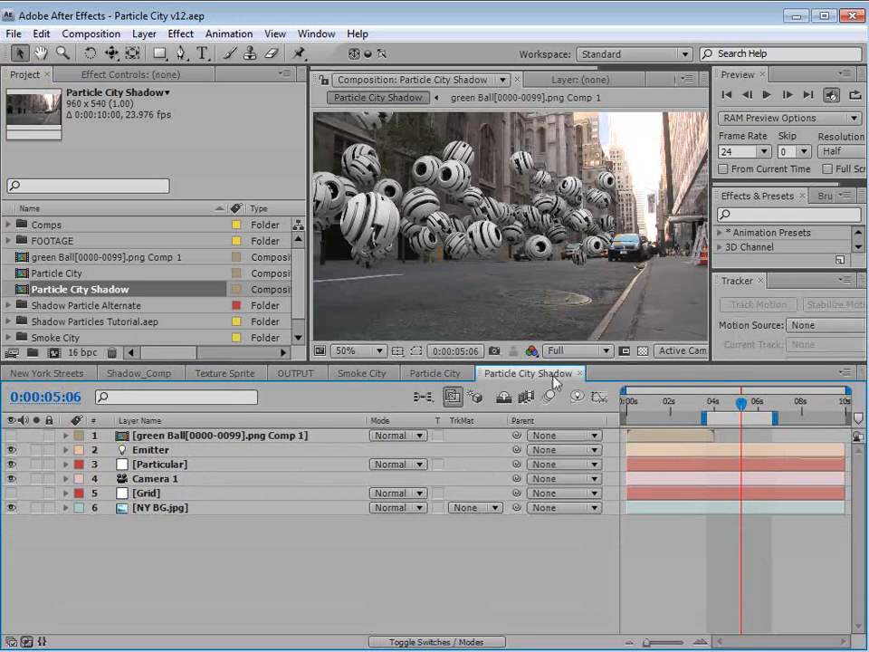
pyautogui.click(144, 33)
pyautogui.moveTo(160, 55)
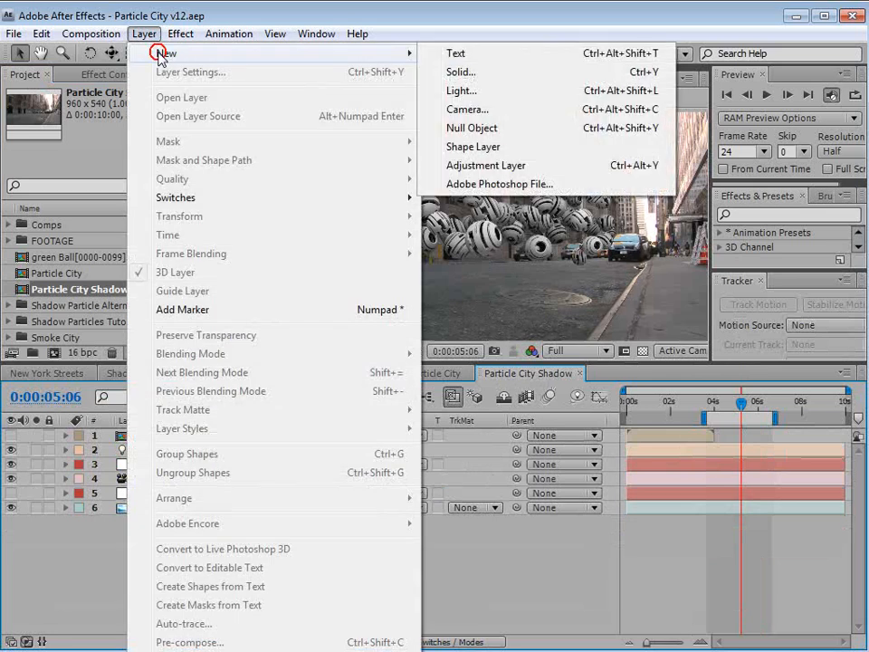
pyautogui.click(456, 110)
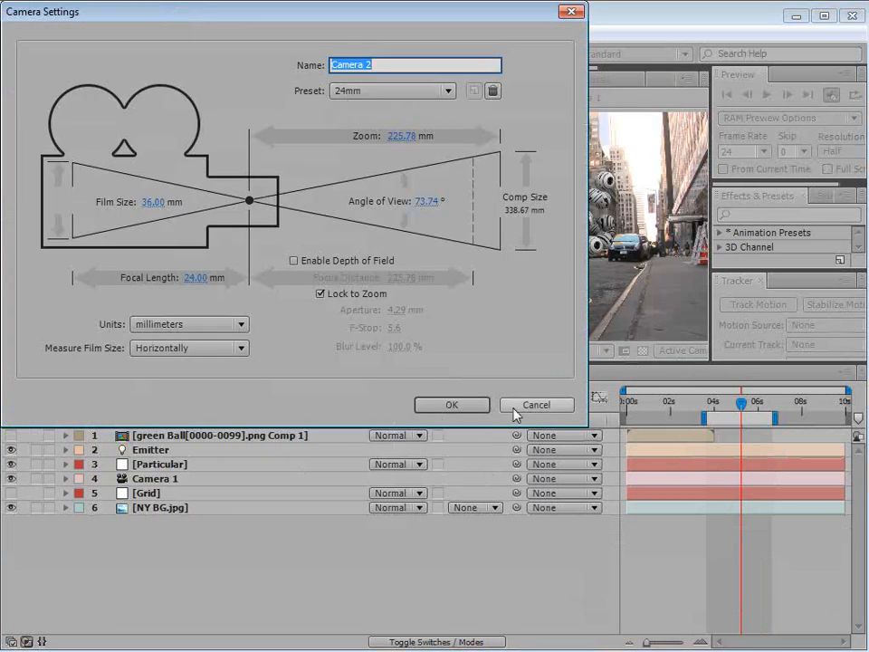
pyautogui.click(451, 405)
# - Add a null object, make it a 3D layer, and parent Camera 2 to it
pyautogui.click(144, 33)
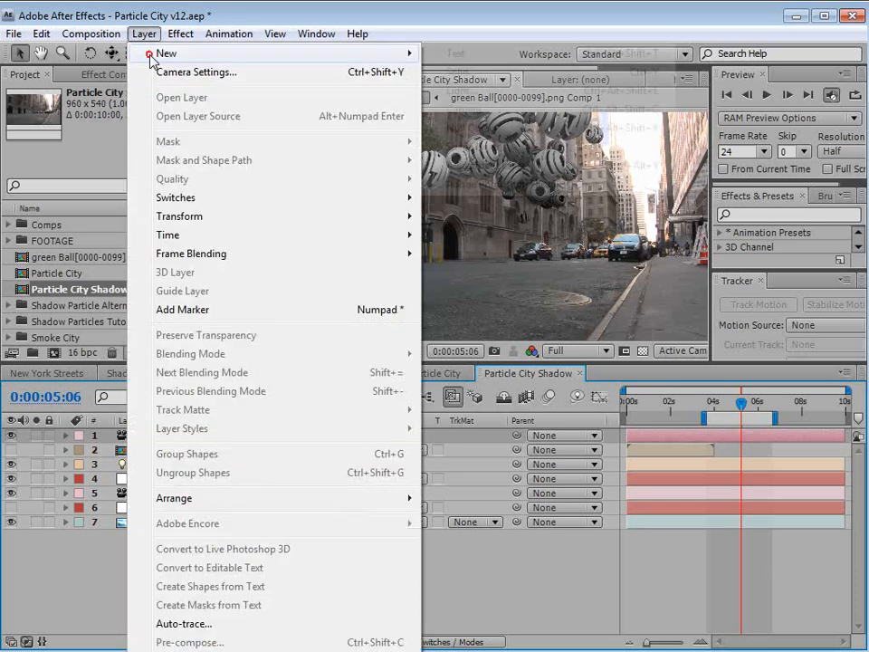
pyautogui.moveTo(158, 53)
pyautogui.click(462, 127)
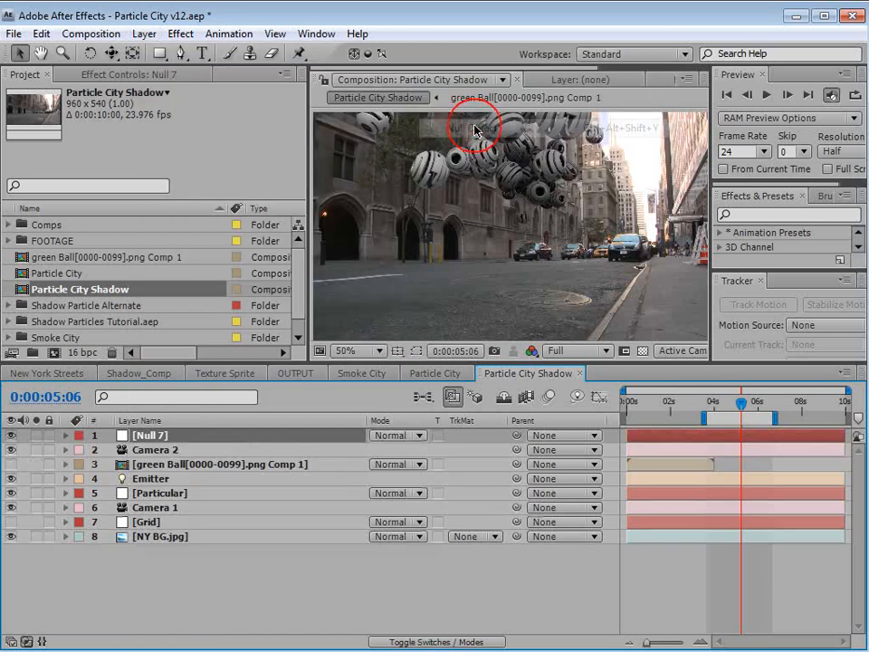
pyautogui.press('F4')
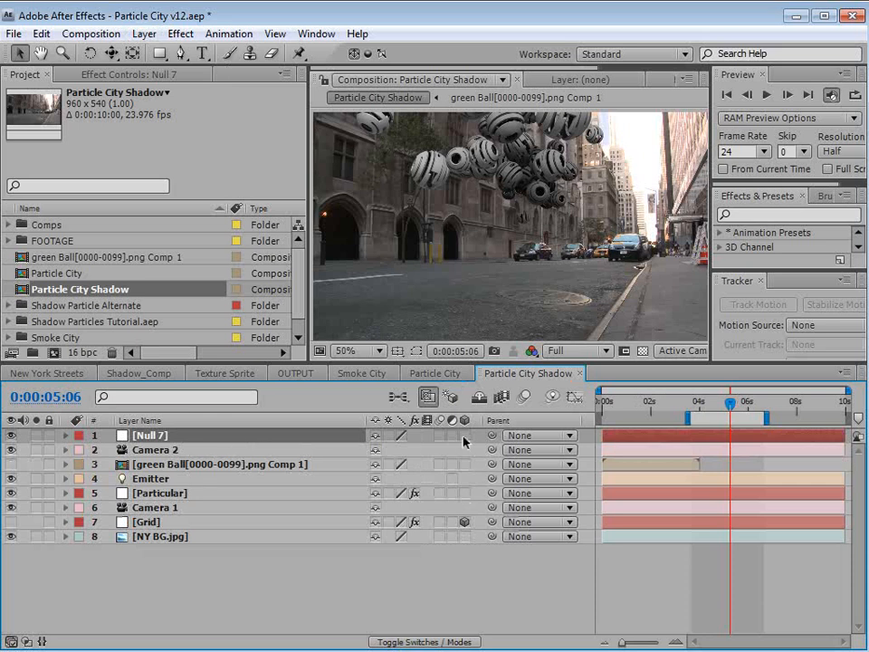
pyautogui.click(464, 437)
pyautogui.click(162, 453)
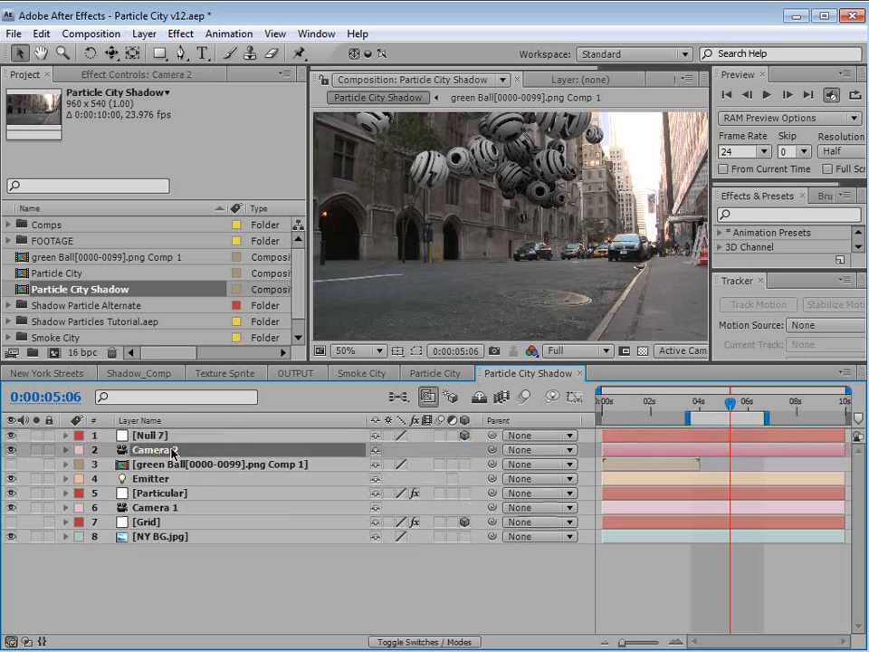
pyautogui.moveTo(491, 450); pyautogui.dragTo(158, 440)
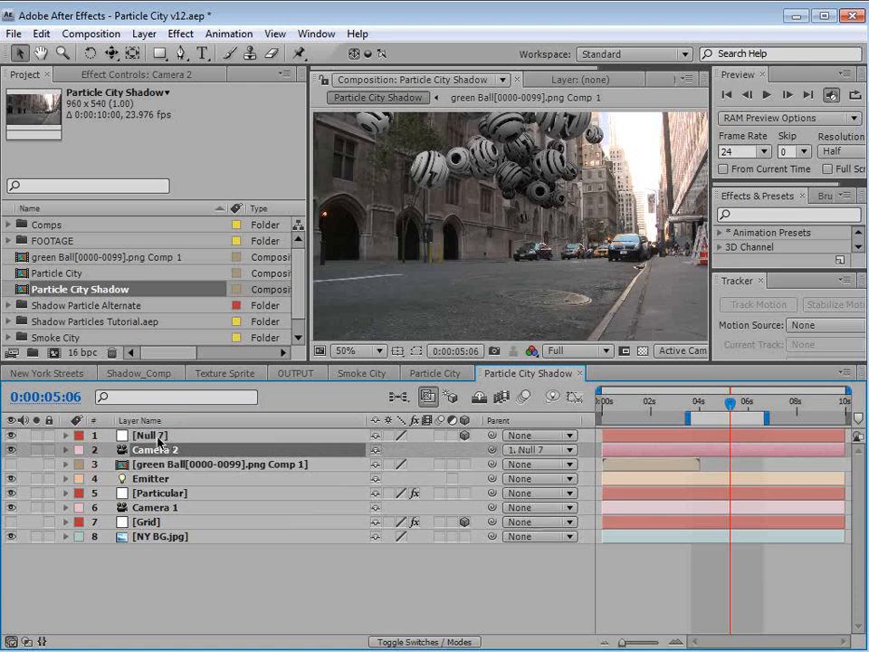
# - Delete the Camera 1 layer from the Particle City Shadow composition
pyautogui.click(156, 437)
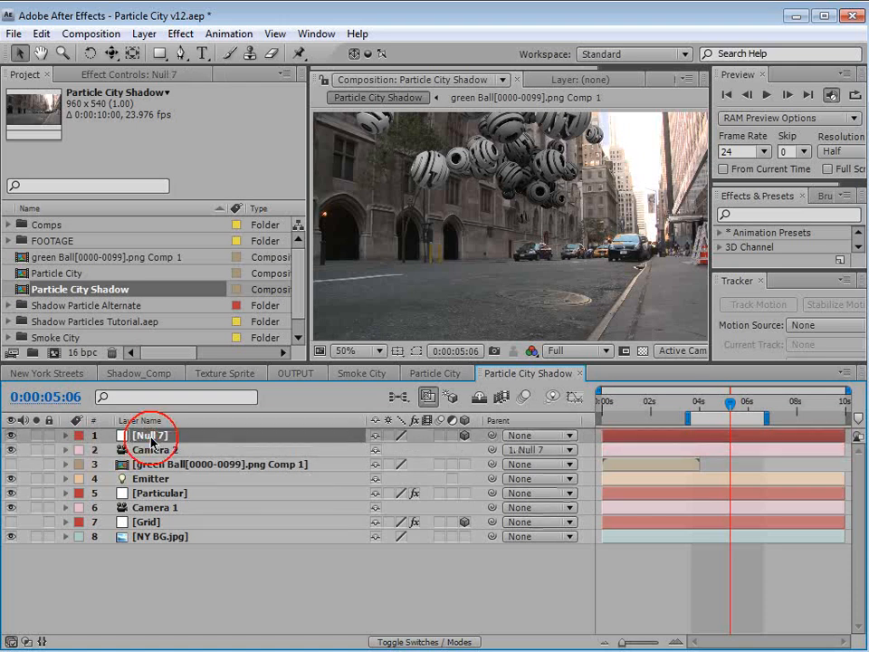
pyautogui.click(155, 510)
pyautogui.press('Delete')
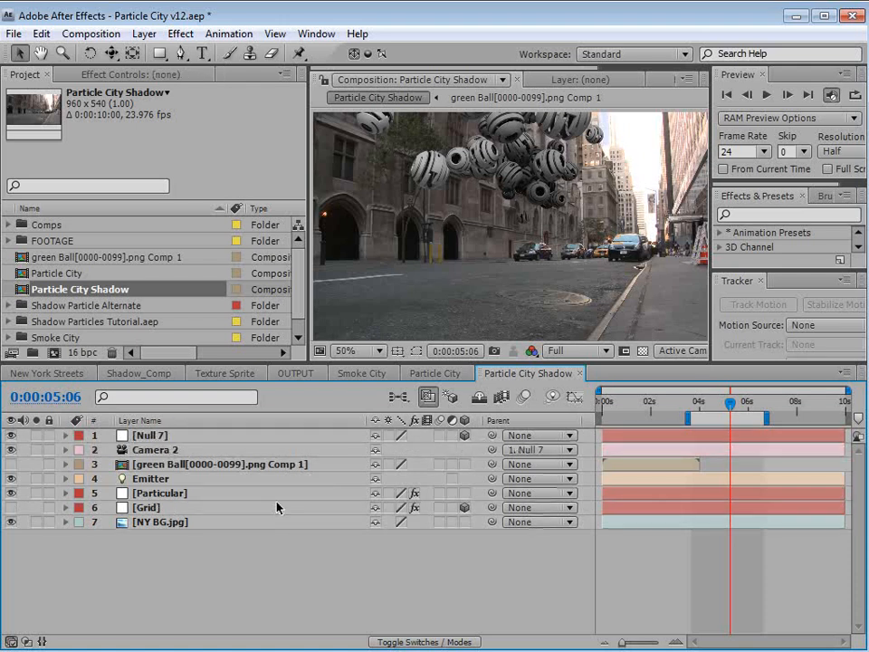
# - Reveal the null's rotation properties and set its X Rotation to -90° for an overhead camera angle
pyautogui.click(150, 438)
pyautogui.press('r')
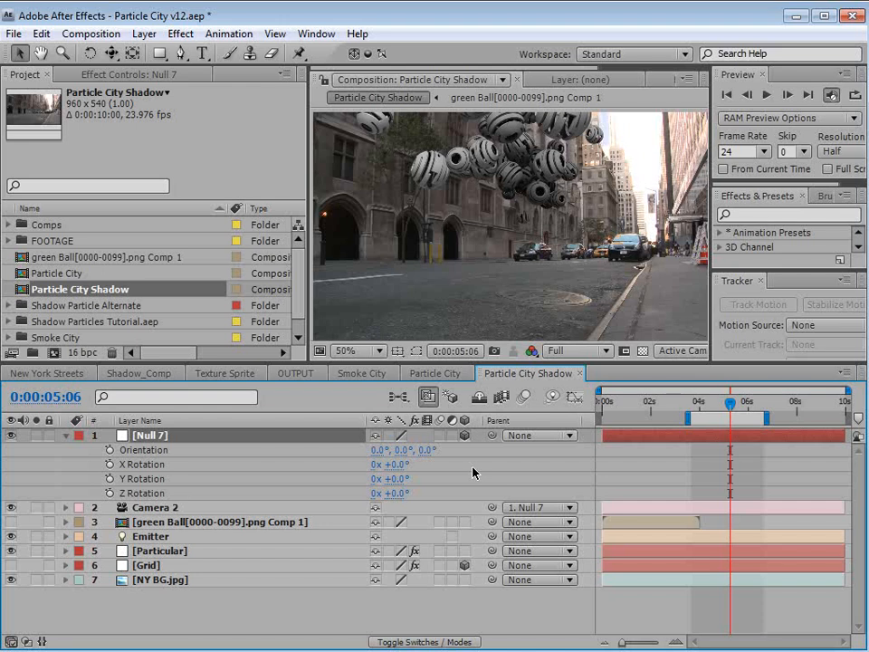
pyautogui.moveTo(393, 464); pyautogui.dragTo(387, 474)
pyautogui.click(396, 465)
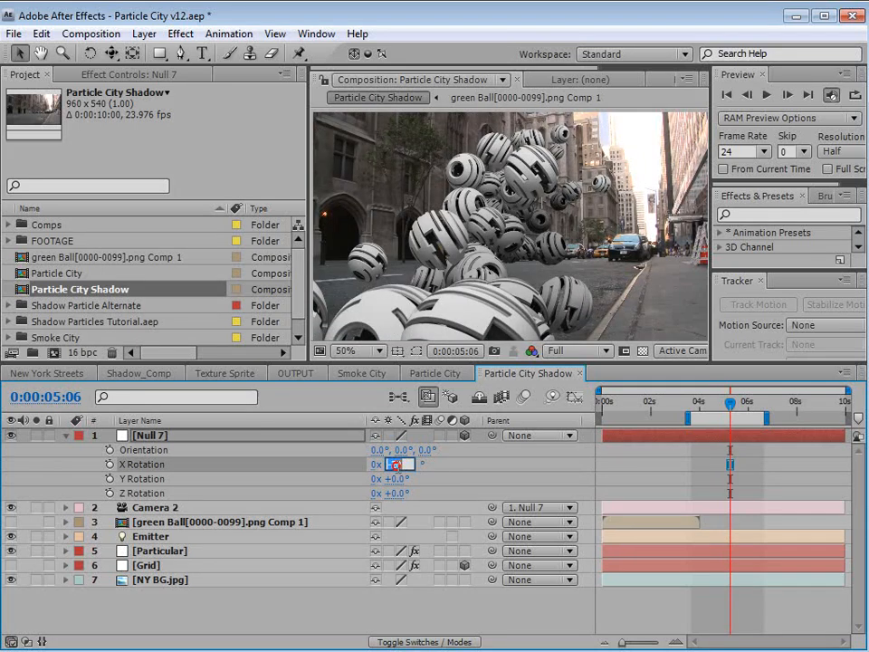
pyautogui.write('-90')
pyautogui.press('Return')
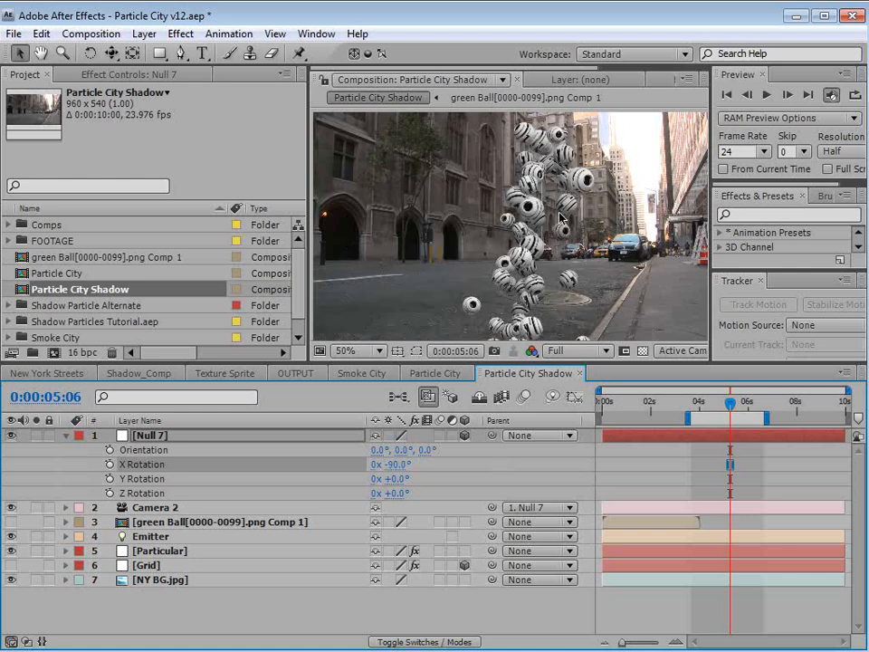
# - Hide the NY BG.jpg background layer and change the Particular effect's Particle Type to Sphere
pyautogui.click(179, 580)
pyautogui.click(11, 580)
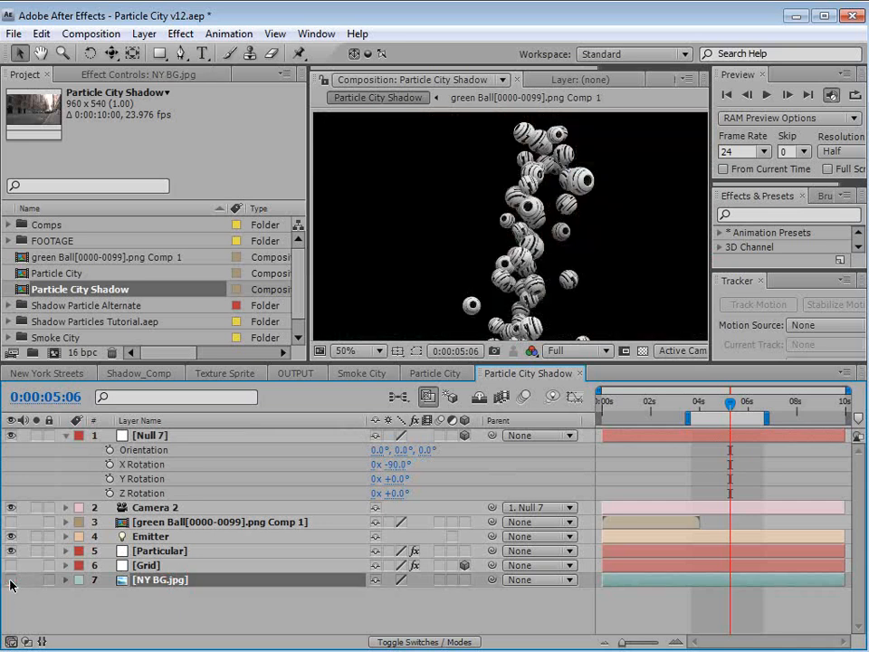
pyautogui.click(164, 552)
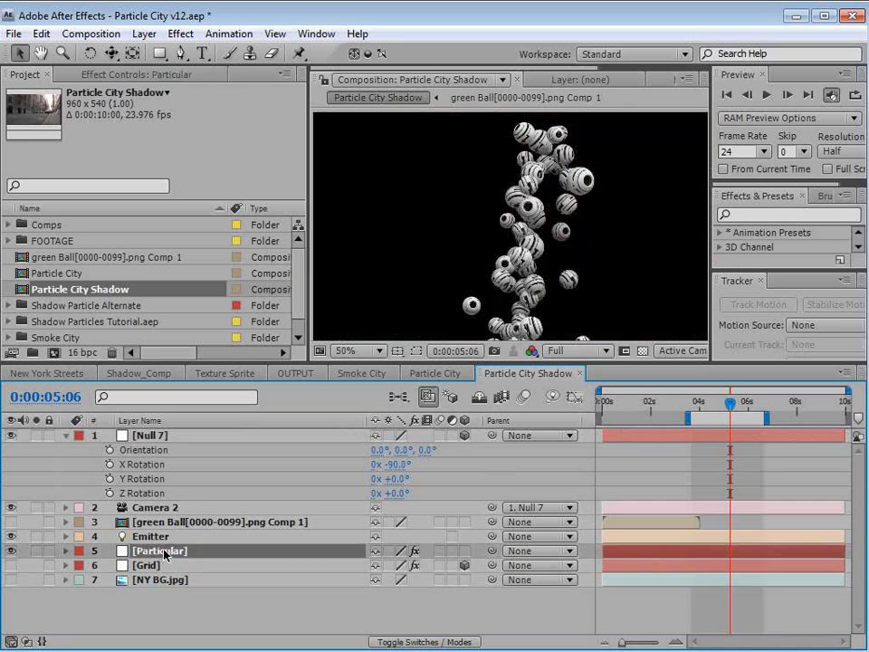
pyautogui.click(140, 76)
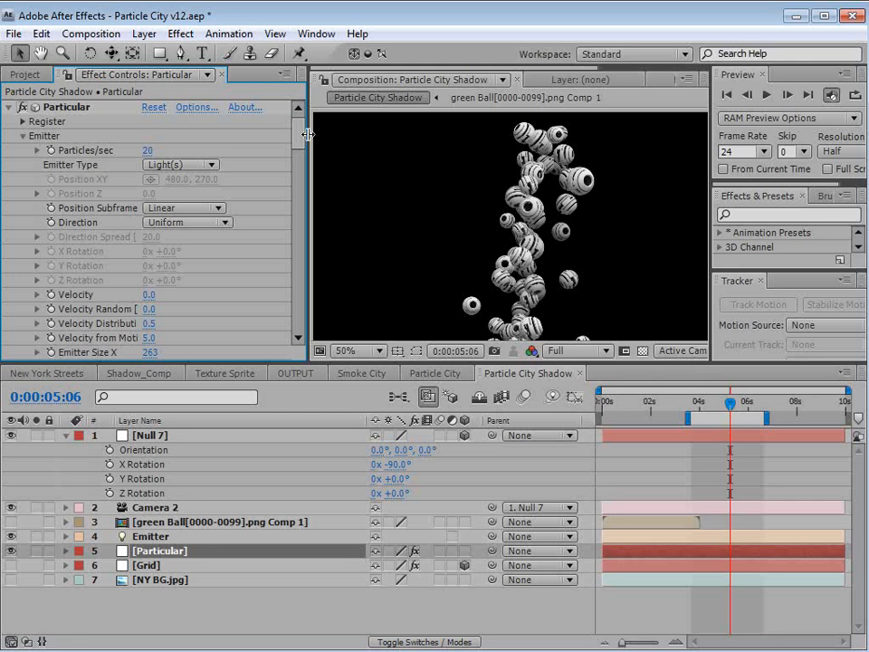
pyautogui.scroll(-10, 302, 135)
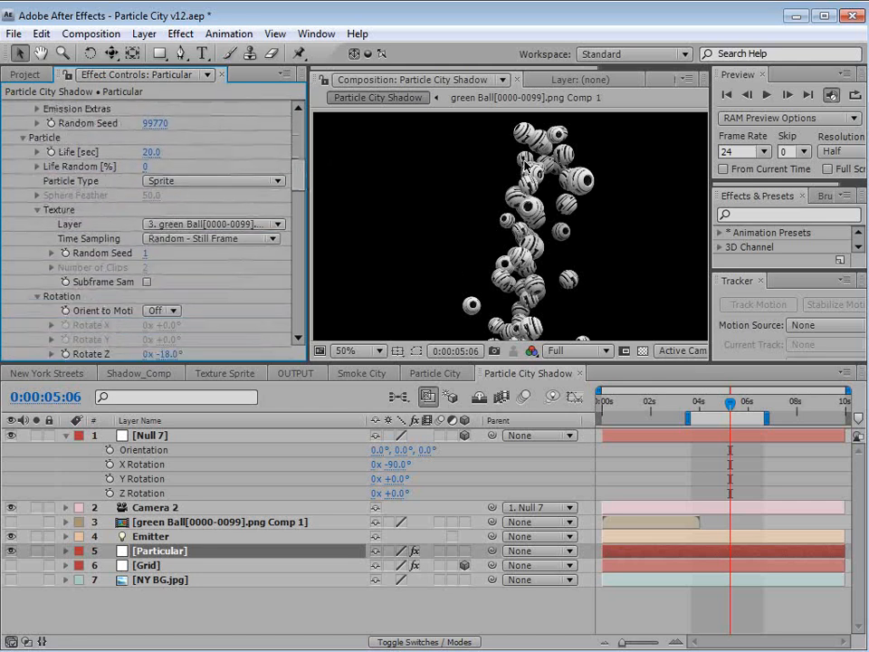
pyautogui.click(173, 181)
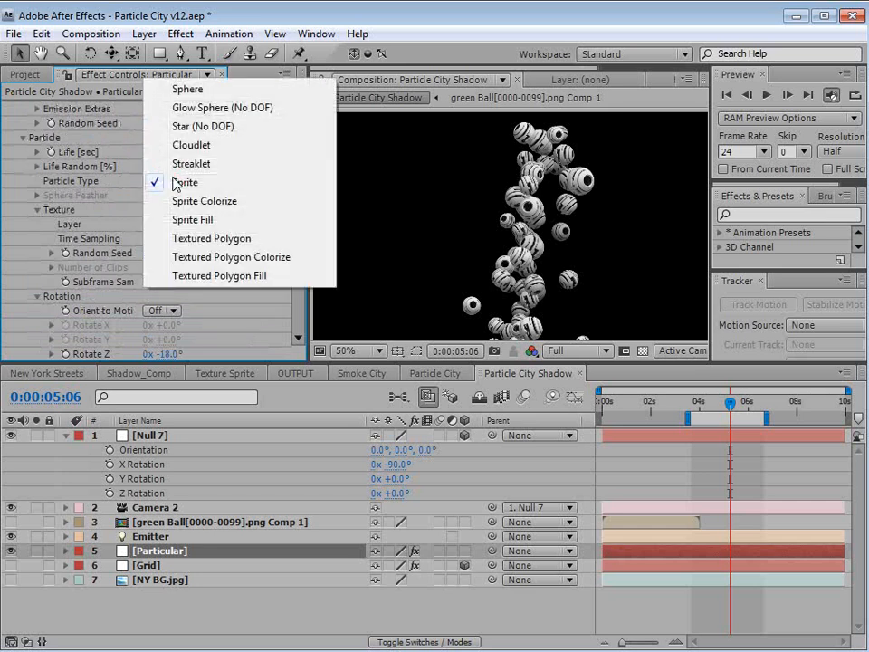
pyautogui.click(188, 88)
# - Reduce the particle Size to 23 and turn off the shadowlet for the main particles in the Shading settings
pyautogui.scroll(2, 207, 237)
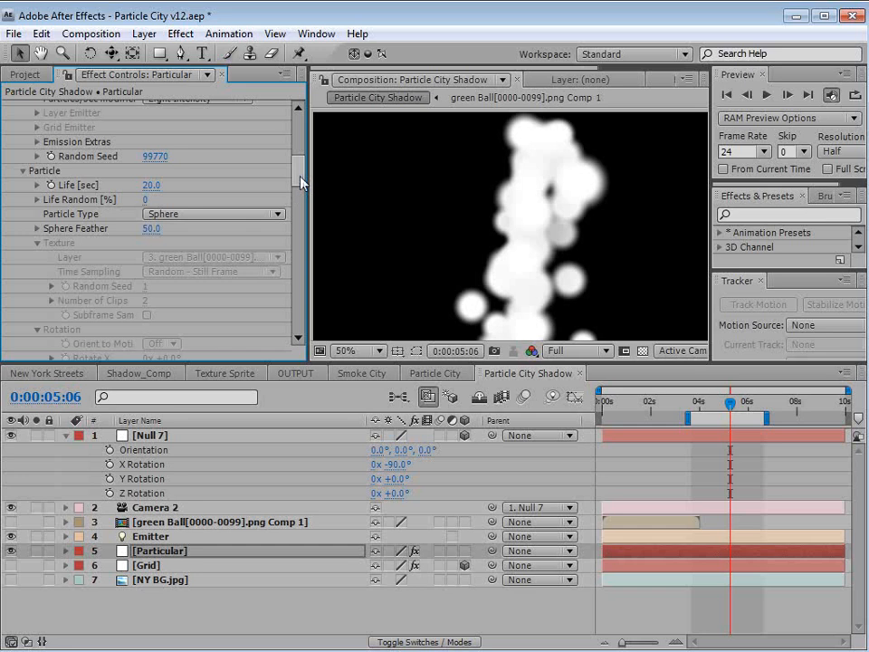
pyautogui.moveTo(298, 176); pyautogui.dragTo(301, 218)
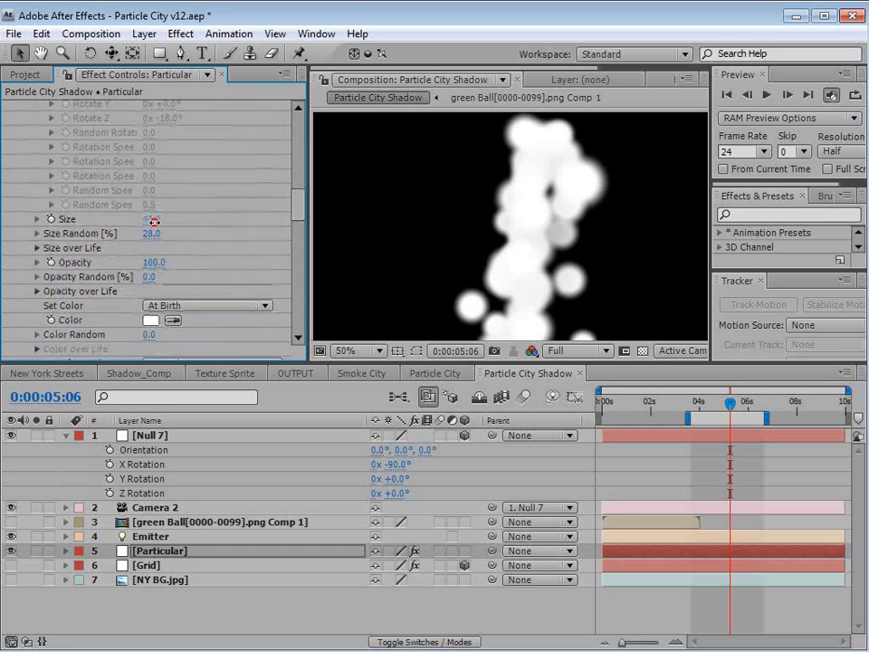
pyautogui.moveTo(154, 219); pyautogui.dragTo(139, 219)
pyautogui.scroll(-1, 253, 190)
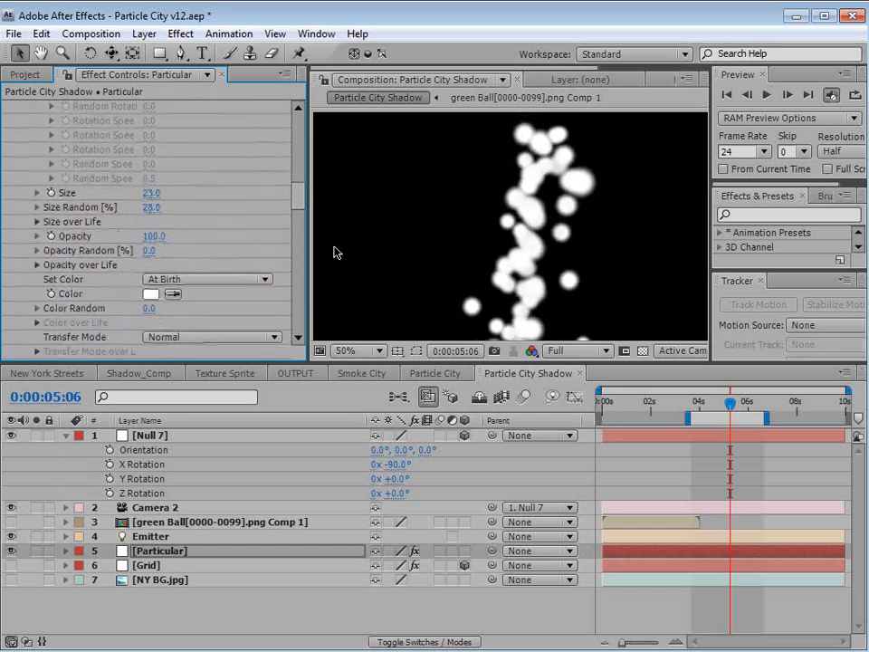
pyautogui.moveTo(298, 204); pyautogui.dragTo(298, 230)
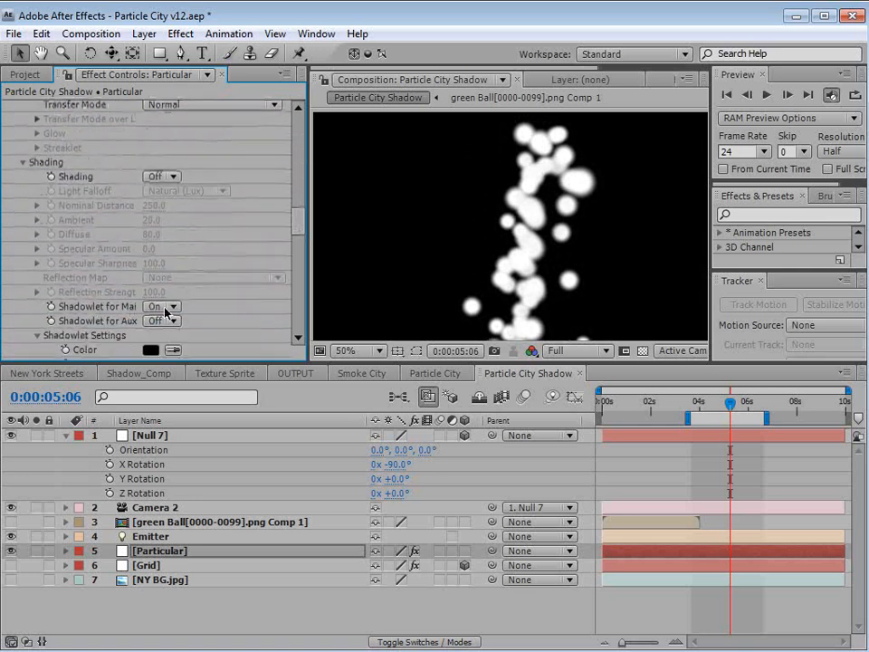
pyautogui.click(167, 307)
pyautogui.click(181, 288)
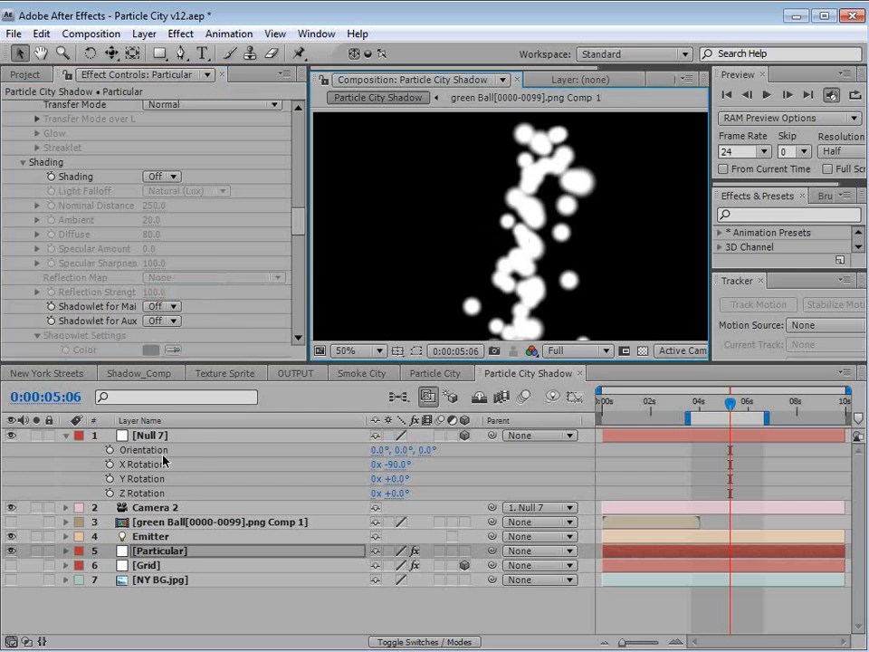
# - Pull Camera 2 far back from the particles with the Track Z Camera tool, to a point of interest Z of about -2432
pyautogui.click(165, 507)
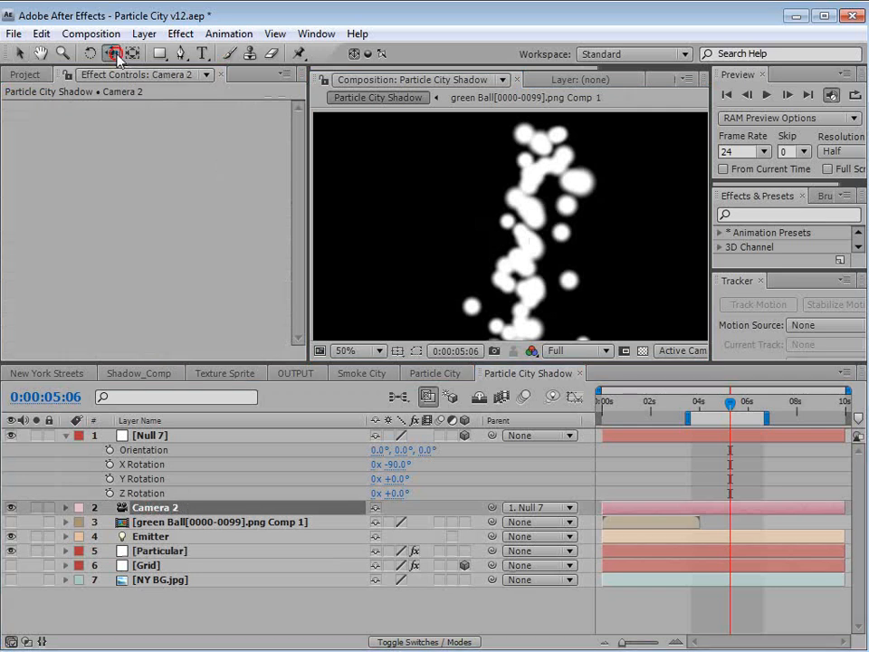
pyautogui.moveTo(111, 52); pyautogui.dragTo(151, 82)
pyautogui.moveTo(524, 186); pyautogui.dragTo(531, 332)
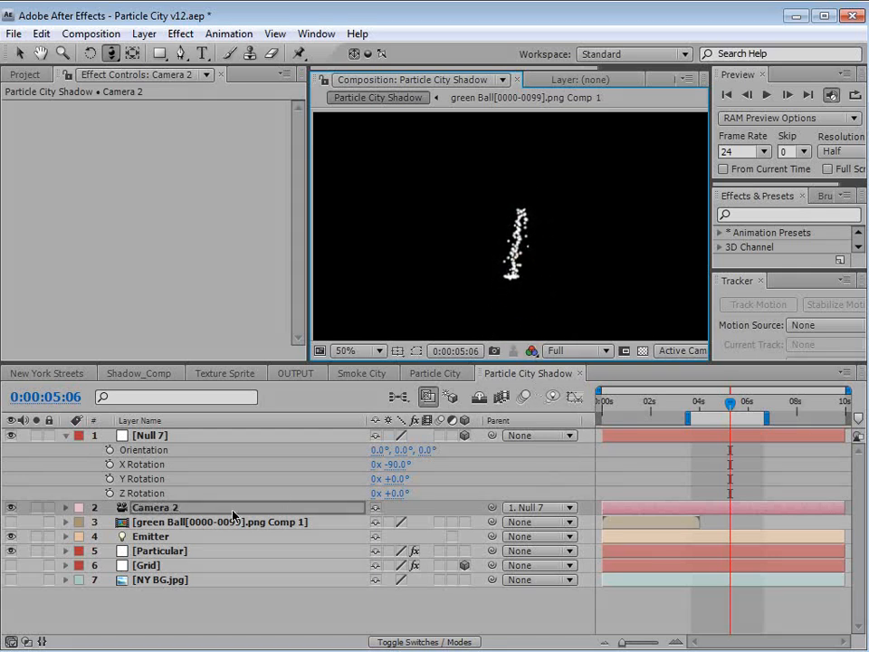
# - Reveal Camera 2's camera options and increase its Zoom to 2556 pixels
pyautogui.click(147, 509)
pyautogui.press('a')
pyautogui.press('a')
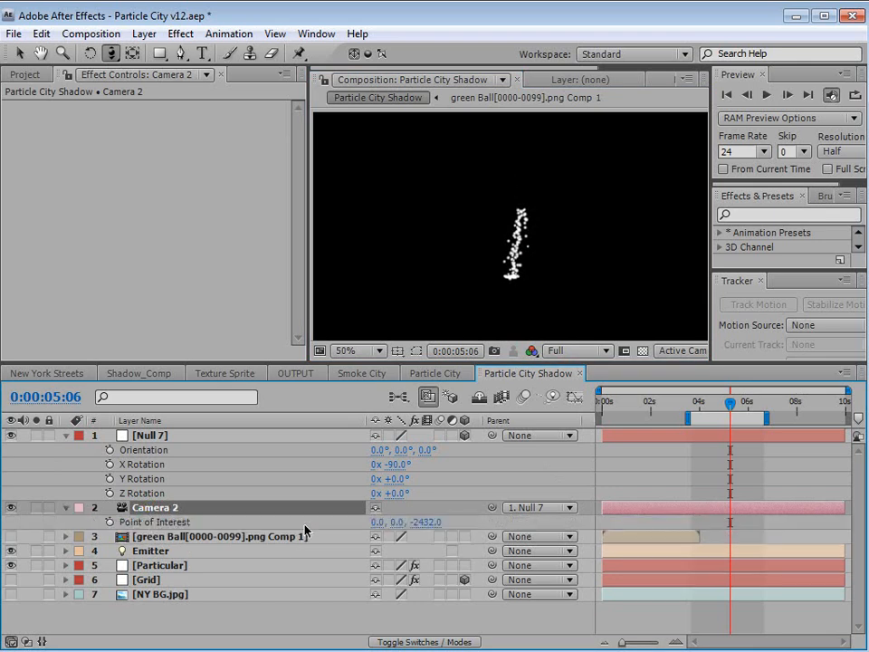
pyautogui.moveTo(379, 536); pyautogui.dragTo(721, 543)
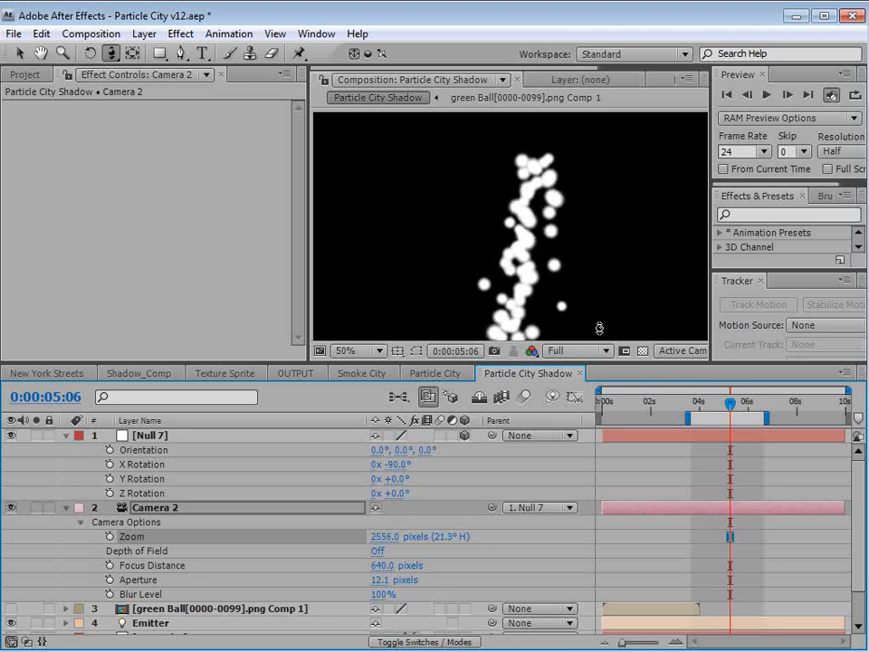
# - Return to the Selection tool, enlarge the composition view to examine the overhead particle layout, and restore the normal workspace
pyautogui.press('v')
pyautogui.click(677, 350)
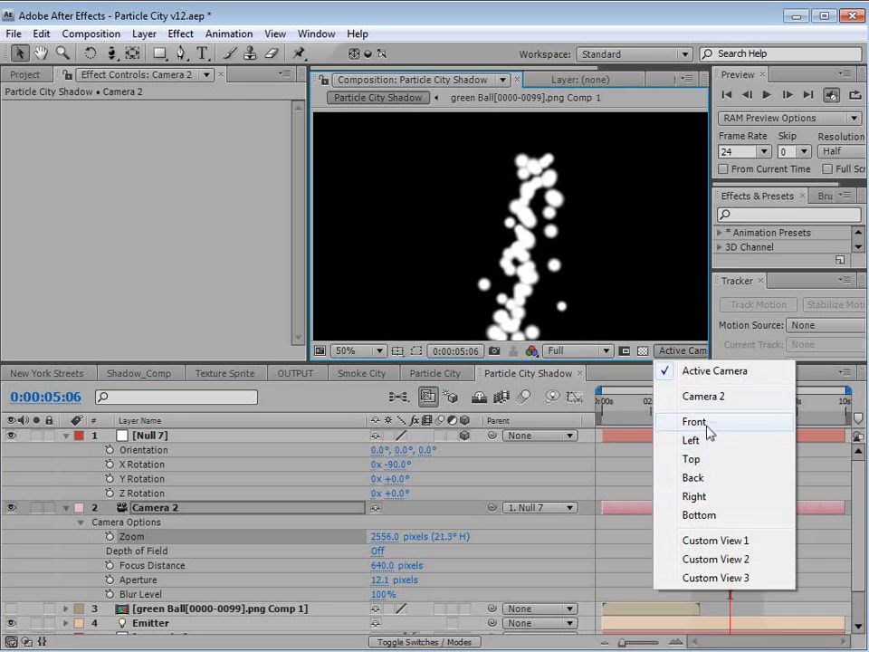
pyautogui.click(281, 7)
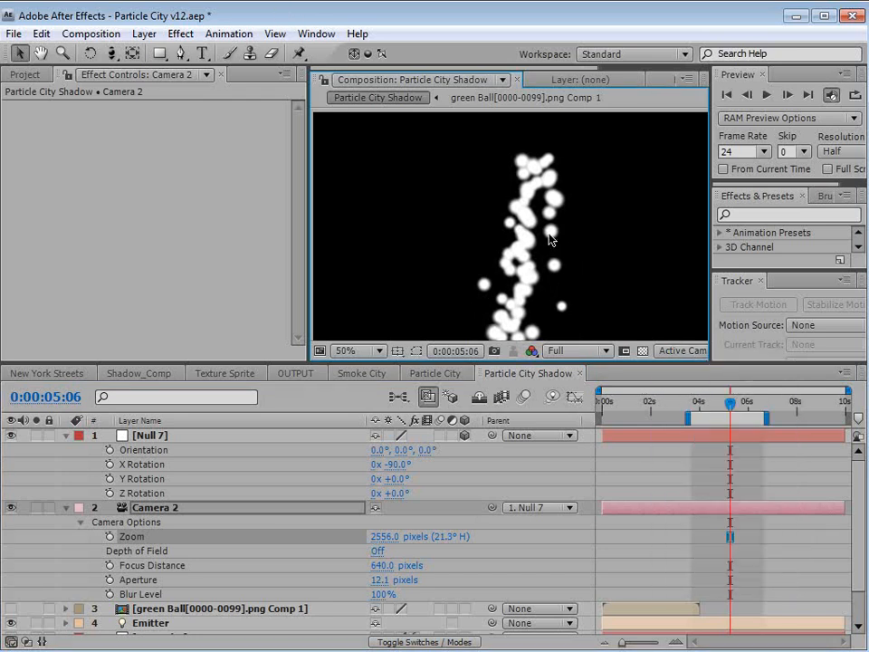
pyautogui.press('`')
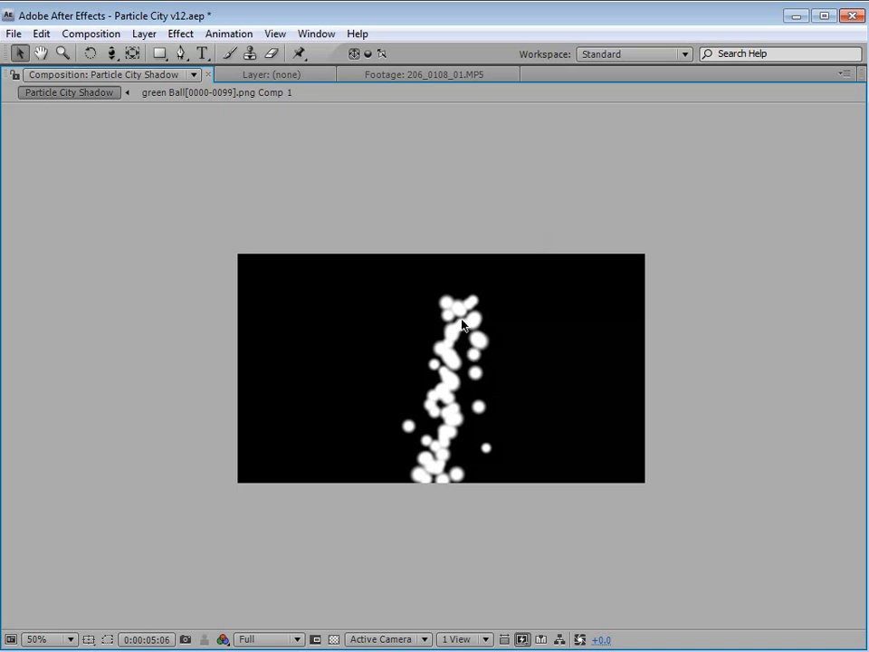
pyautogui.press('`')
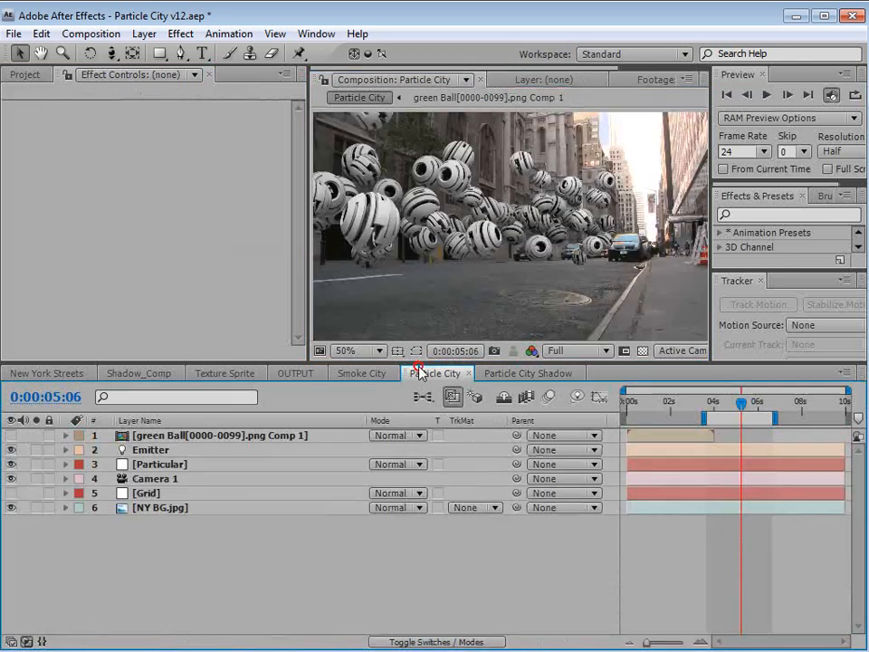
# - In Particle City, duplicate the Grid layer and replace the duplicate's source with the Particle City Shadow composition
pyautogui.click(422, 372)
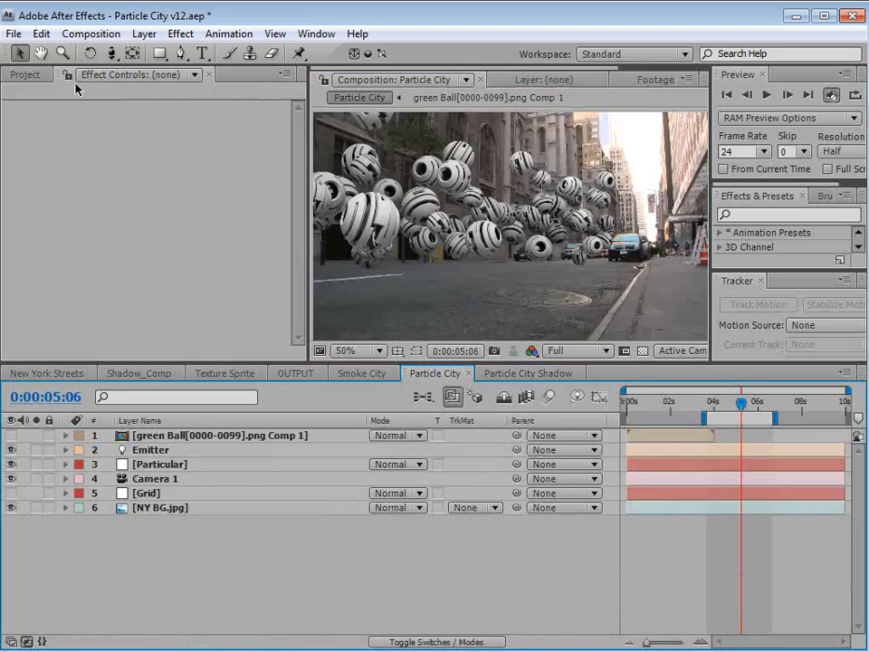
pyautogui.click(25, 74)
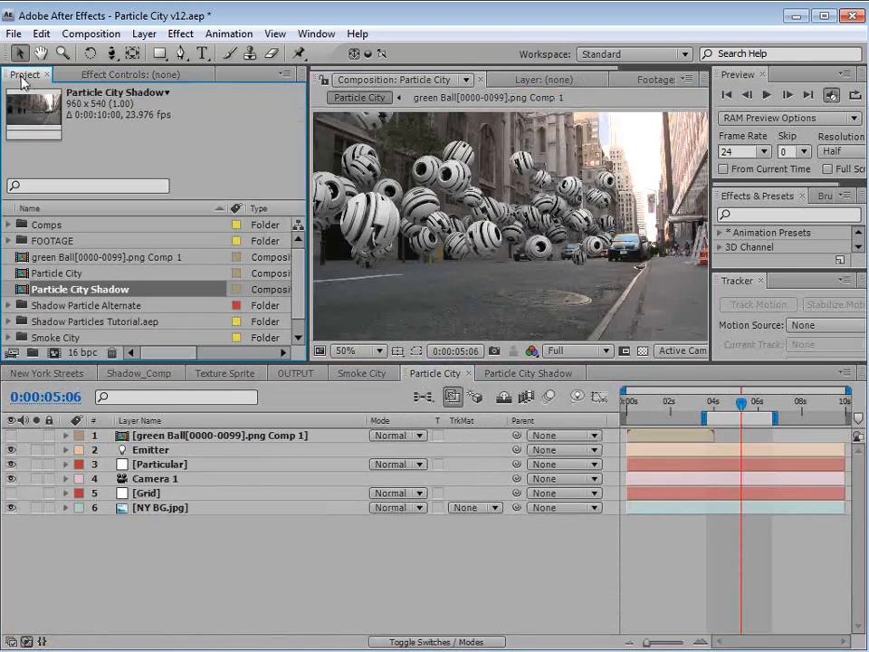
pyautogui.click(64, 293)
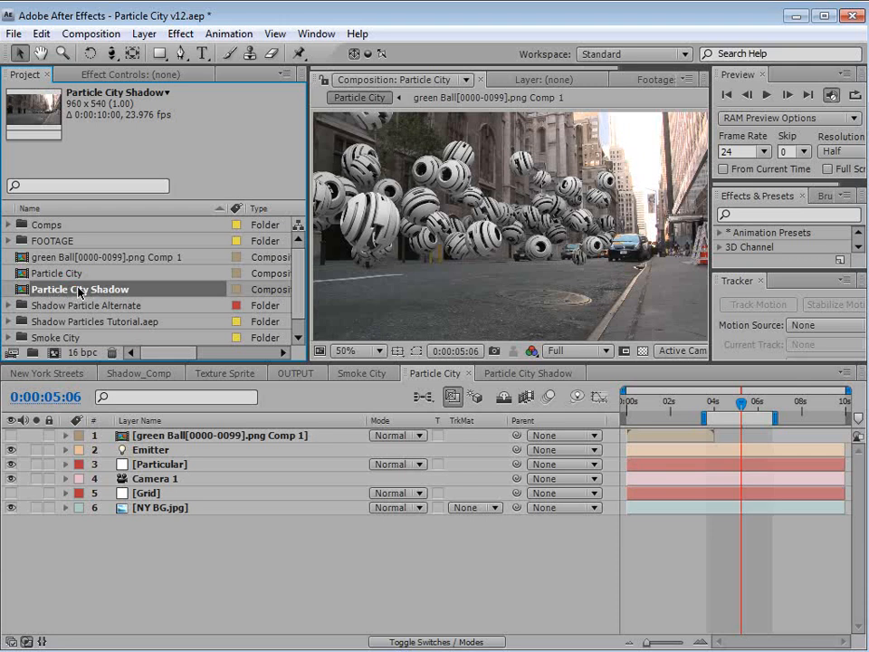
pyautogui.click(150, 496)
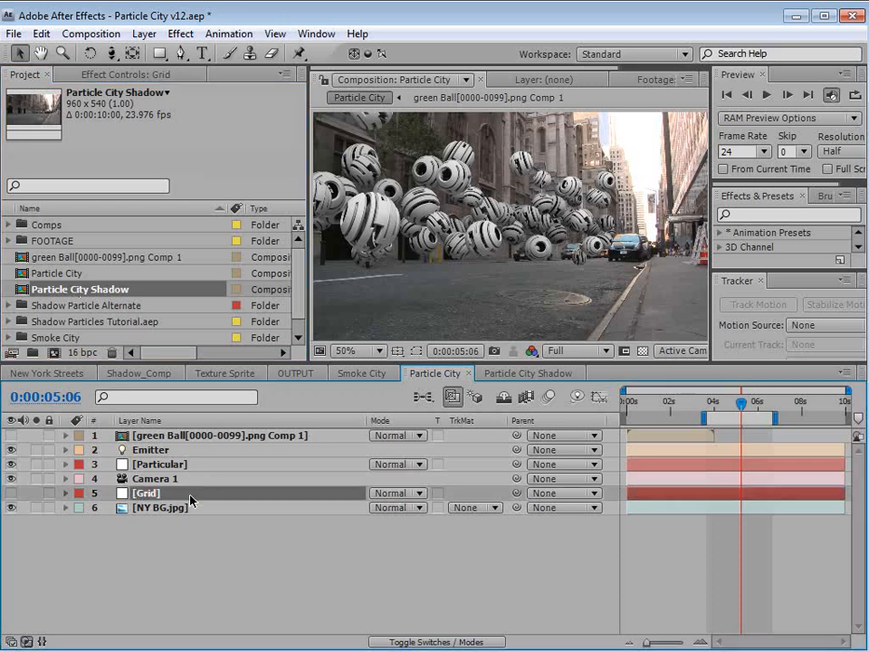
pyautogui.click(41, 34)
pyautogui.click(97, 218)
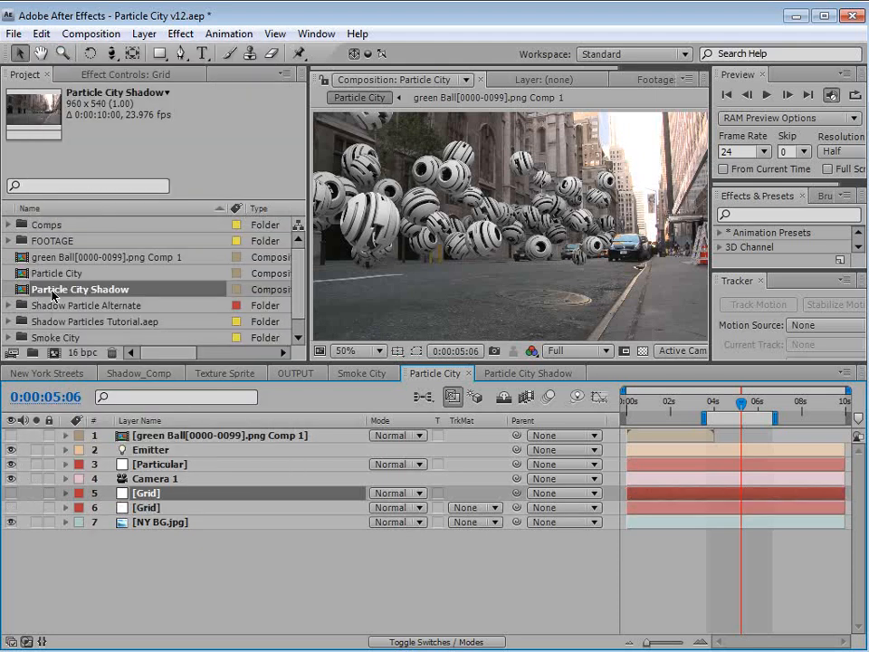
pyautogui.moveTo(112, 290)
pyautogui.mouseDown()
pyautogui.moveTo(145, 341)
pyautogui.moveTo(194, 490)
pyautogui.moveTo(145, 500)
pyautogui.mouseUp()
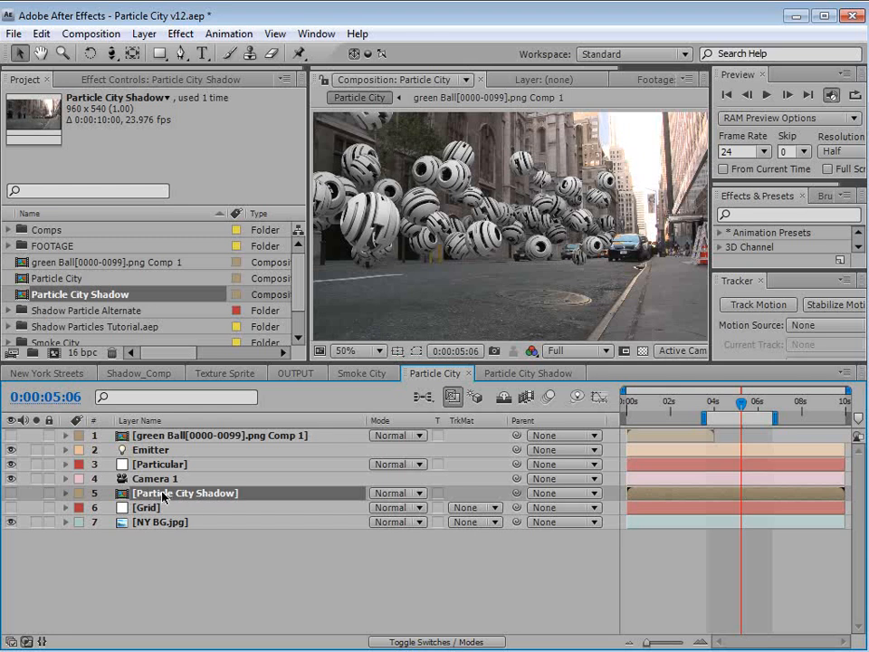
# - Remove the Grid effect from the Particle City Shadow layer, make the layer visible, and scrub the time to 0:00:05:05
pyautogui.click(95, 80)
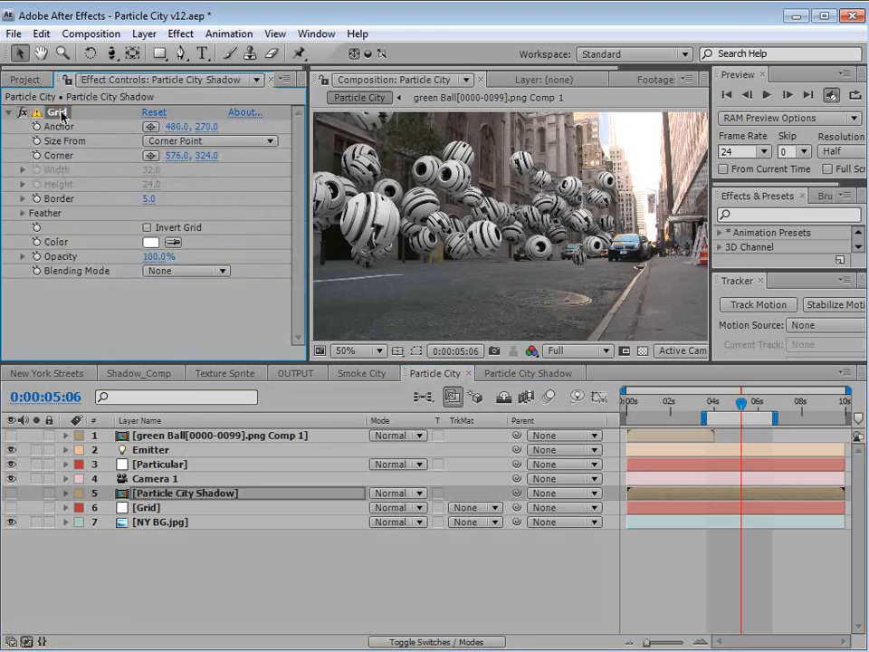
pyautogui.press('Delete')
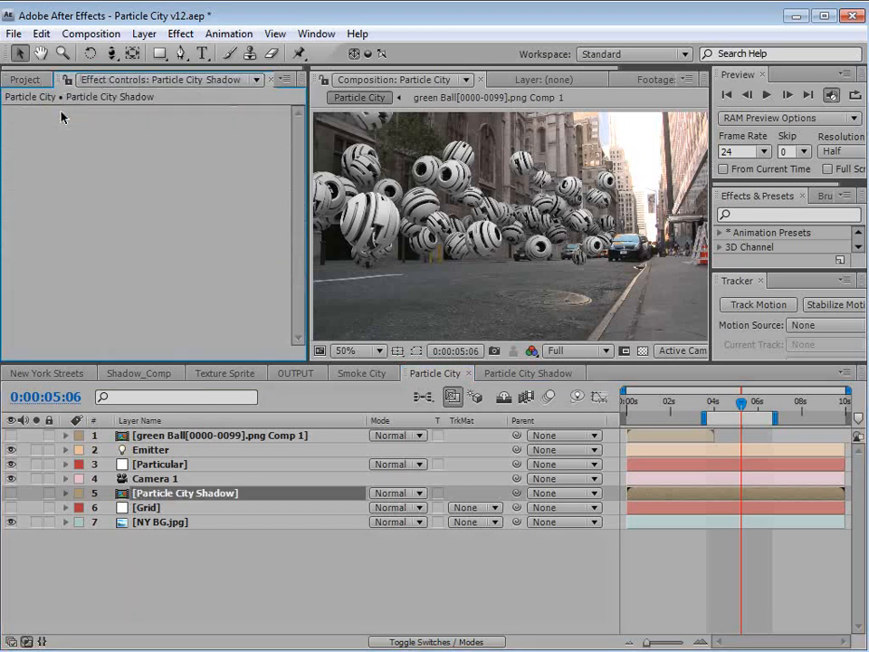
pyautogui.click(11, 493)
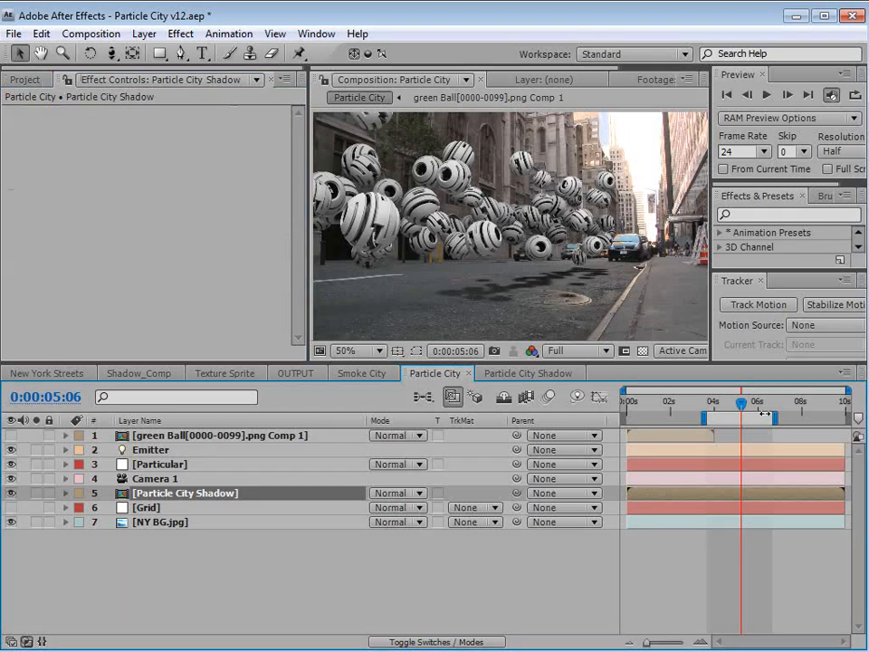
pyautogui.moveTo(743, 404)
pyautogui.mouseDown()
pyautogui.moveTo(760, 404)
pyautogui.moveTo(747, 407)
pyautogui.mouseUp()
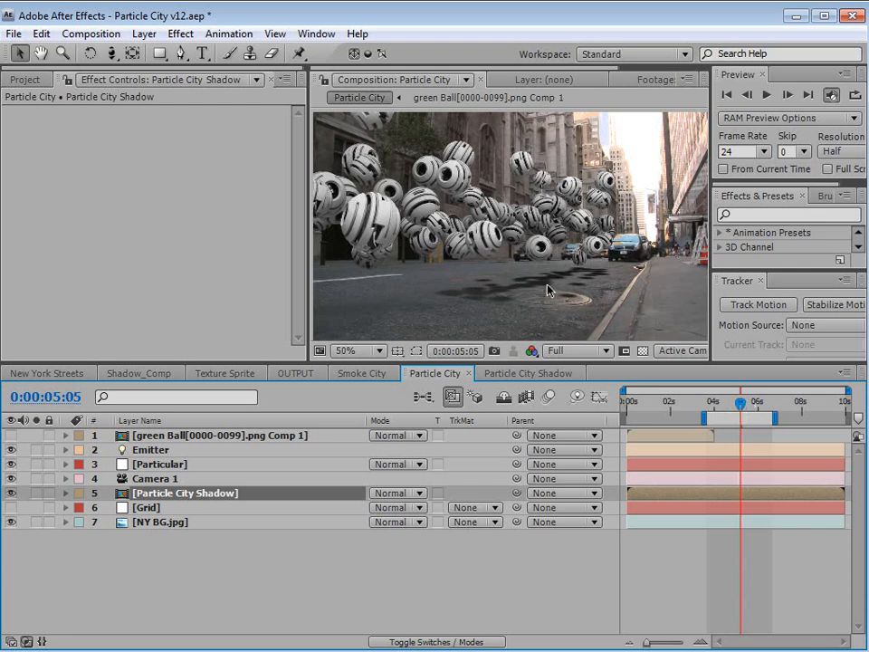
# - In the Top view, shift the Particle City Shadow layer clear of the balls and turn off Accepts Lights in its Material Options
pyautogui.click(683, 350)
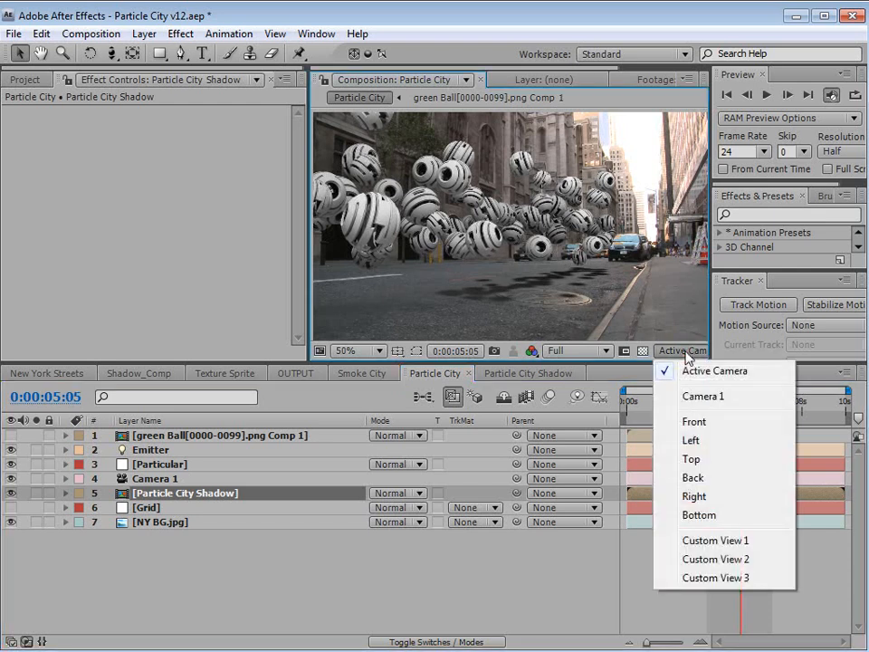
pyautogui.click(691, 459)
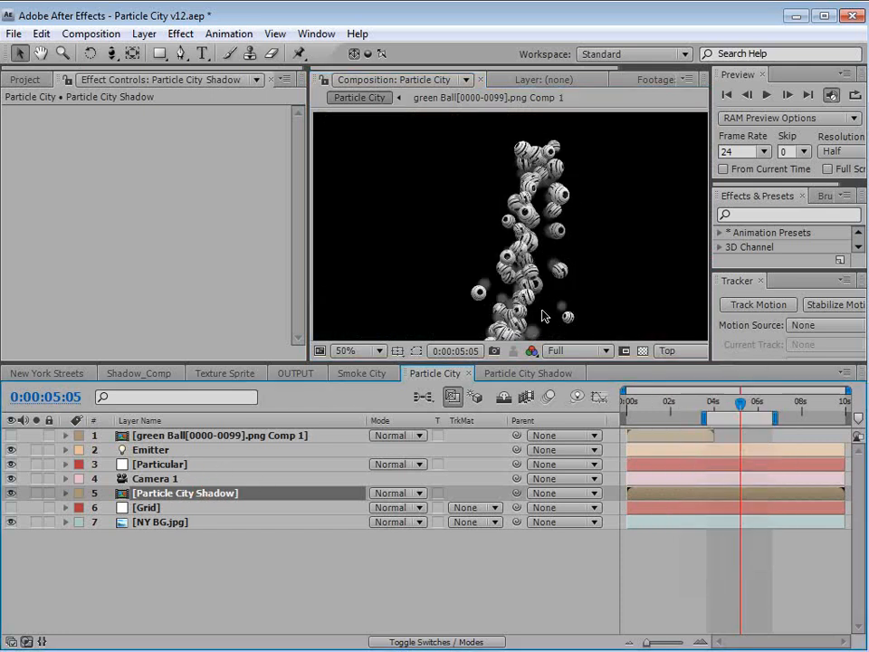
pyautogui.click(489, 275)
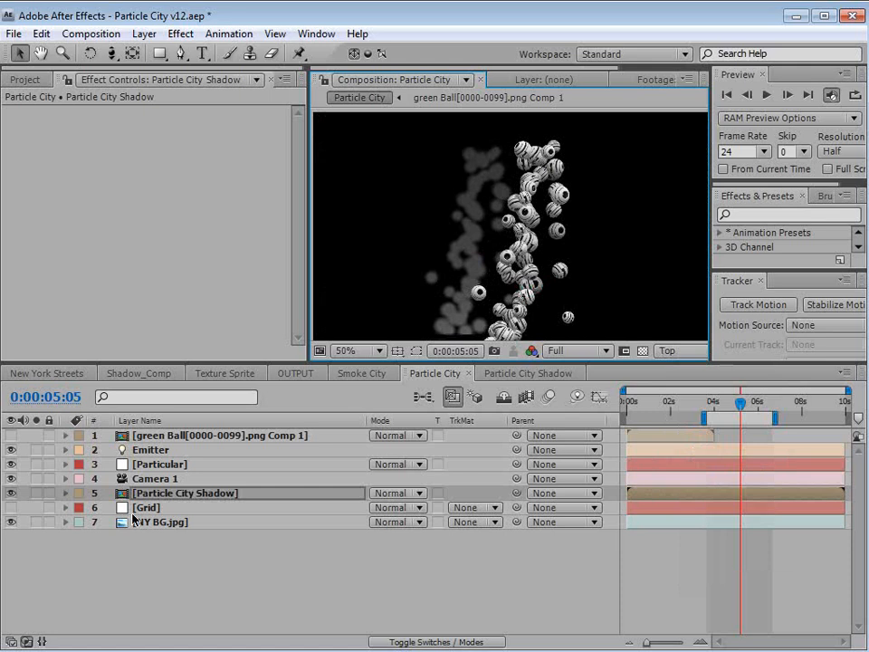
pyautogui.press('a')
pyautogui.press('a')
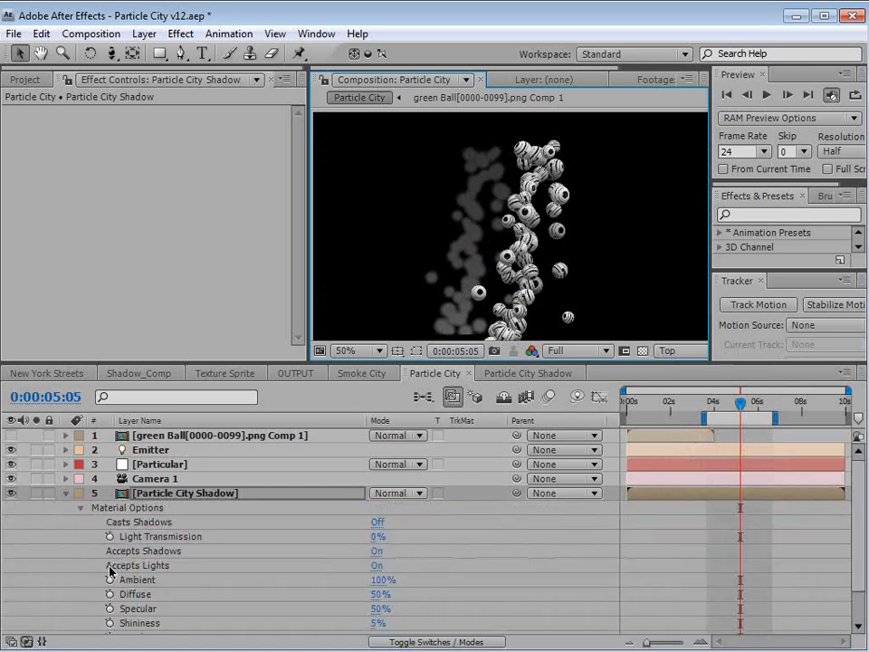
pyautogui.click(377, 566)
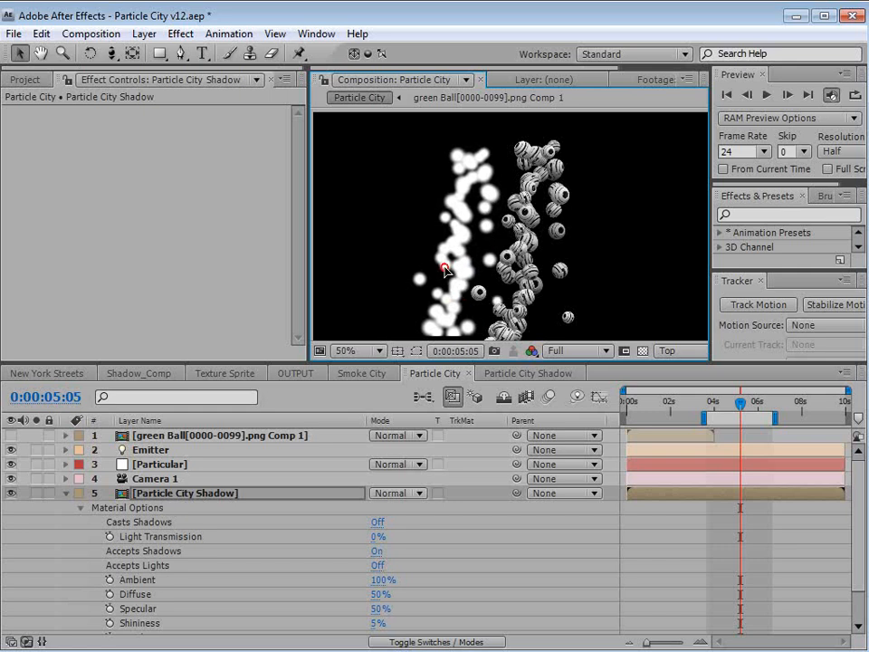
# - At 0:00:01:12 in the Top view, reposition the Particle City Shadow layer so its far-end blobs line up with the far-end balls
pyautogui.moveTo(712, 413); pyautogui.dragTo(660, 412)
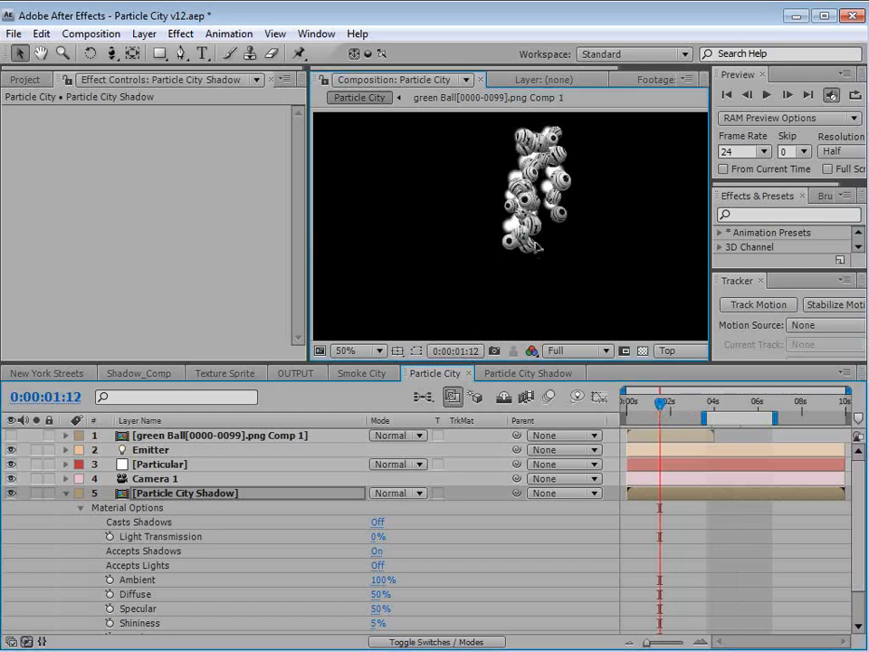
pyautogui.click(132, 52)
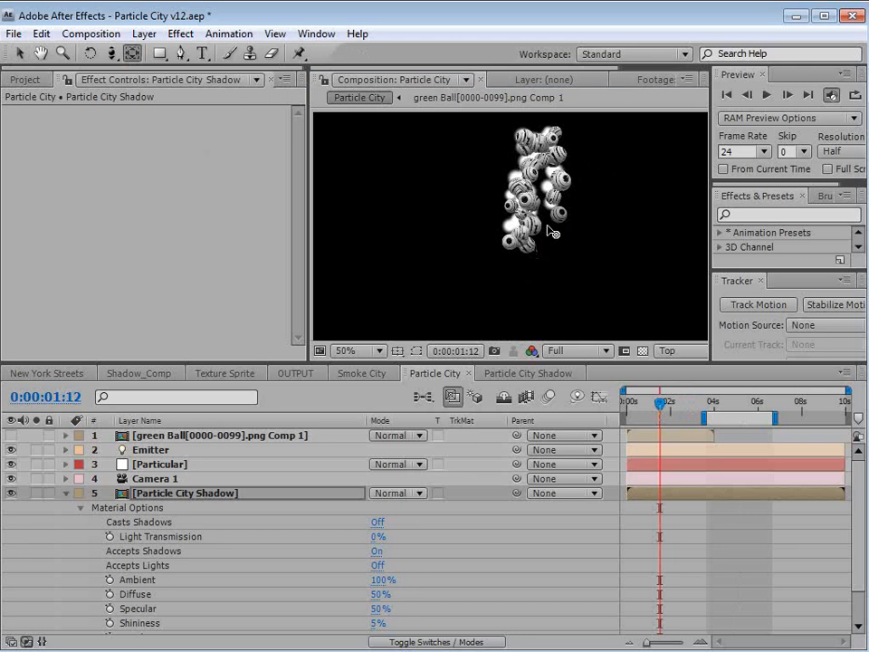
pyautogui.click(547, 226)
pyautogui.press('space')
pyautogui.scroll(1, 582, 221)
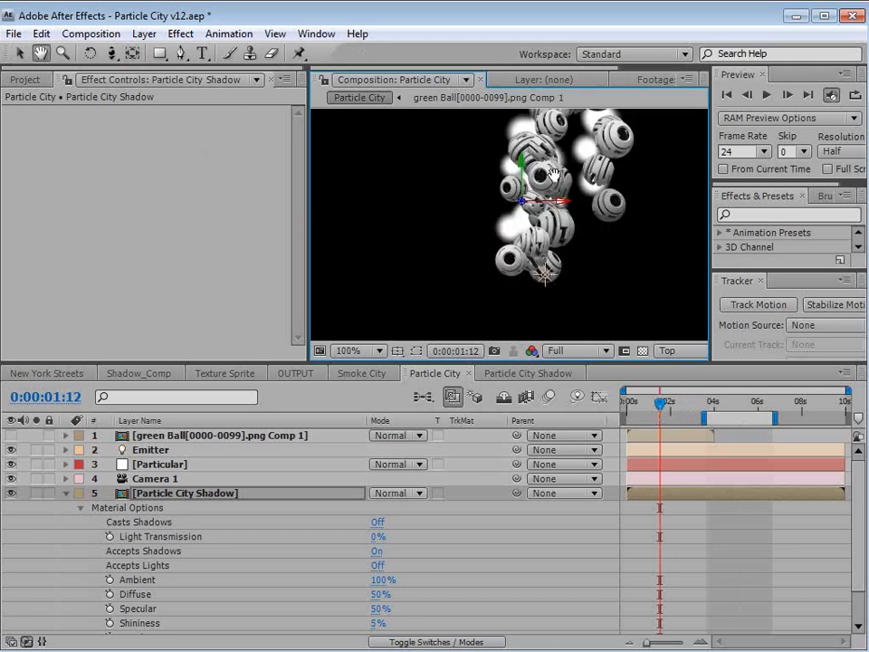
pyautogui.moveTo(582, 219); pyautogui.dragTo(555, 313)
pyautogui.press('v')
pyautogui.moveTo(543, 229); pyautogui.dragTo(484, 232)
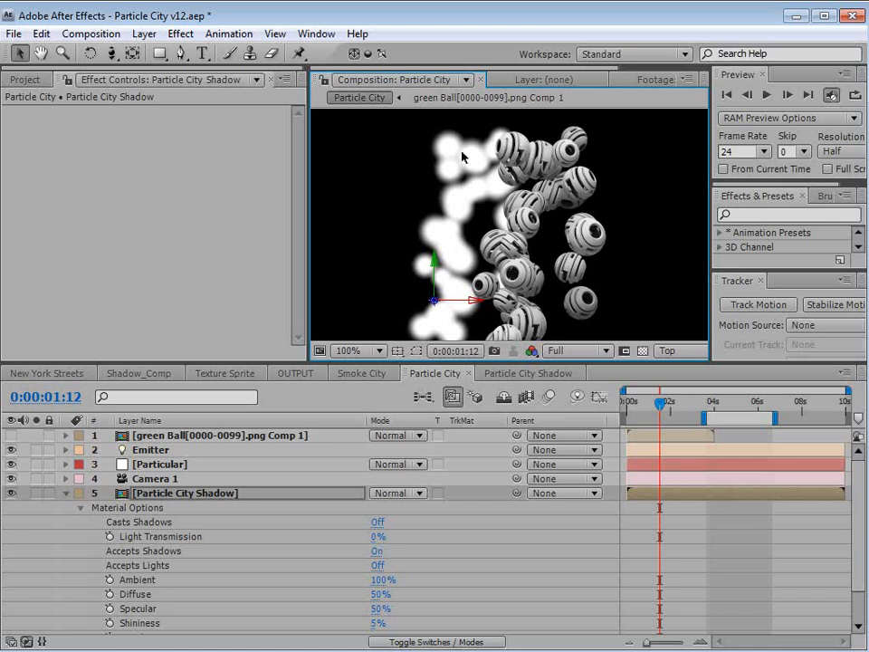
pyautogui.moveTo(461, 156); pyautogui.dragTo(524, 155)
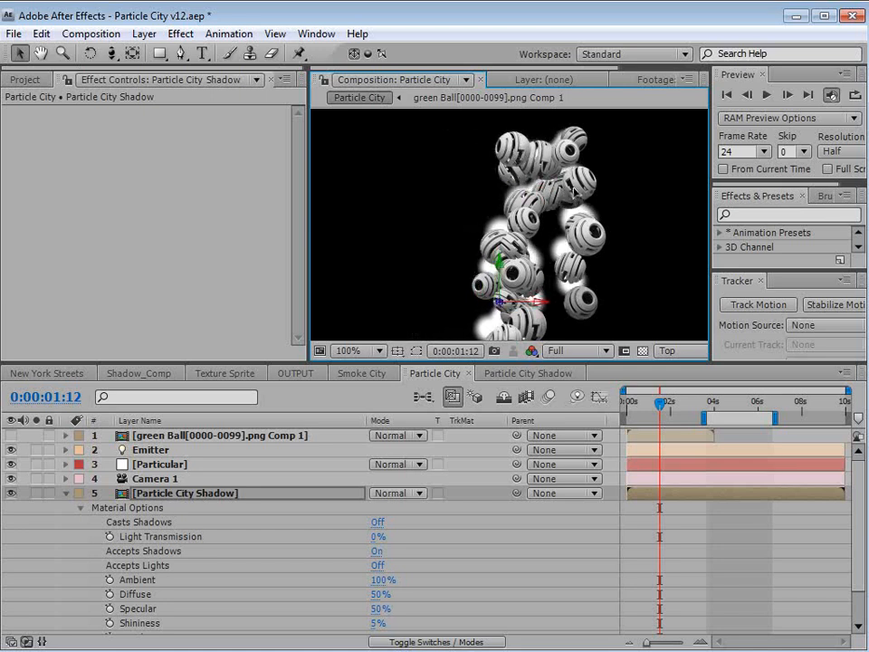
# - Move the shadow layer's anchor point to the far-end ball cluster and scale the layer up until its blobs match the spread of the balls
pyautogui.click(132, 52)
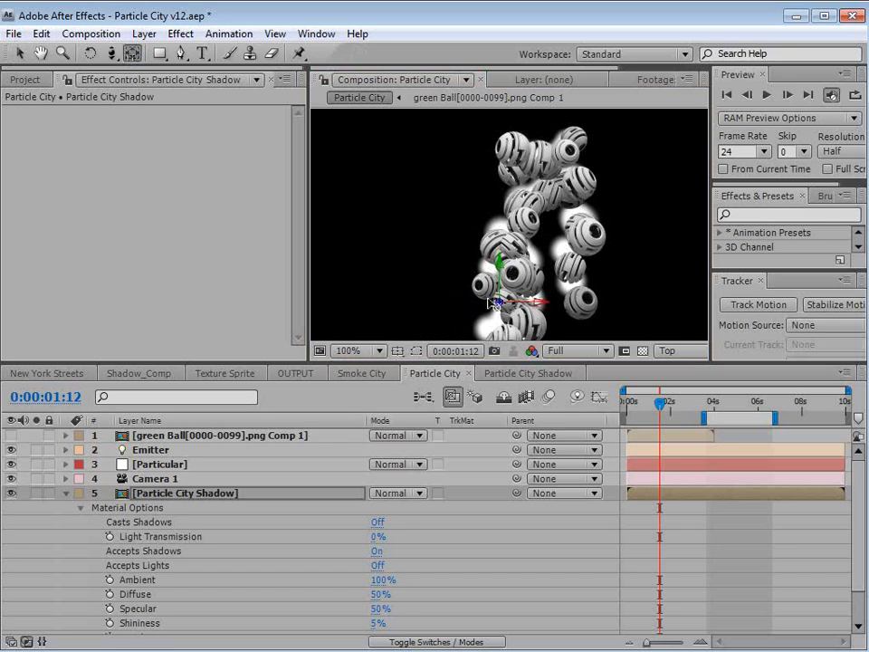
pyautogui.moveTo(498, 305); pyautogui.dragTo(516, 154)
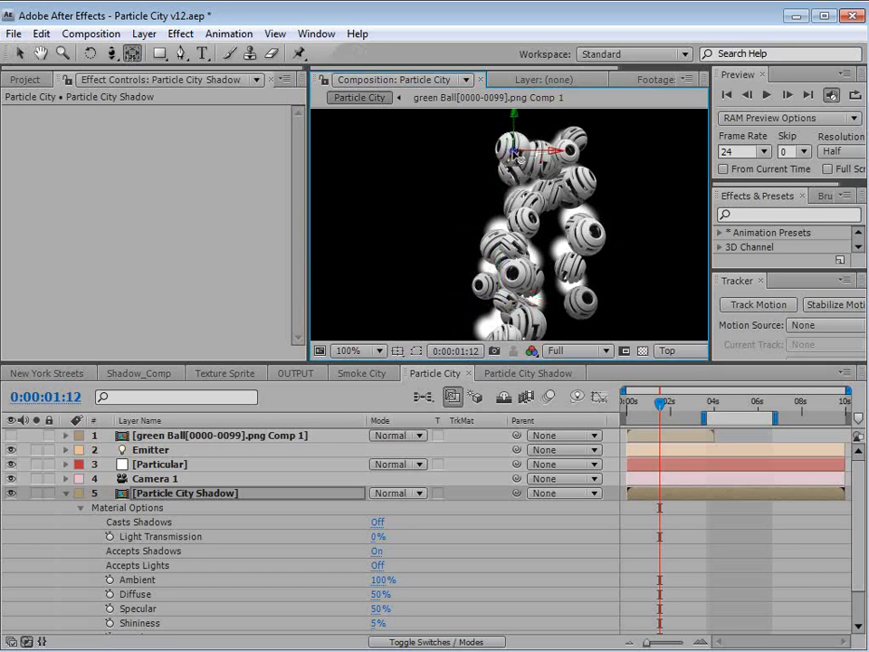
pyautogui.scroll(-2, 514, 151)
pyautogui.press('h')
pyautogui.moveTo(579, 310); pyautogui.dragTo(496, 211)
pyautogui.press('v')
pyautogui.moveTo(630, 293); pyautogui.dragTo(664, 355)
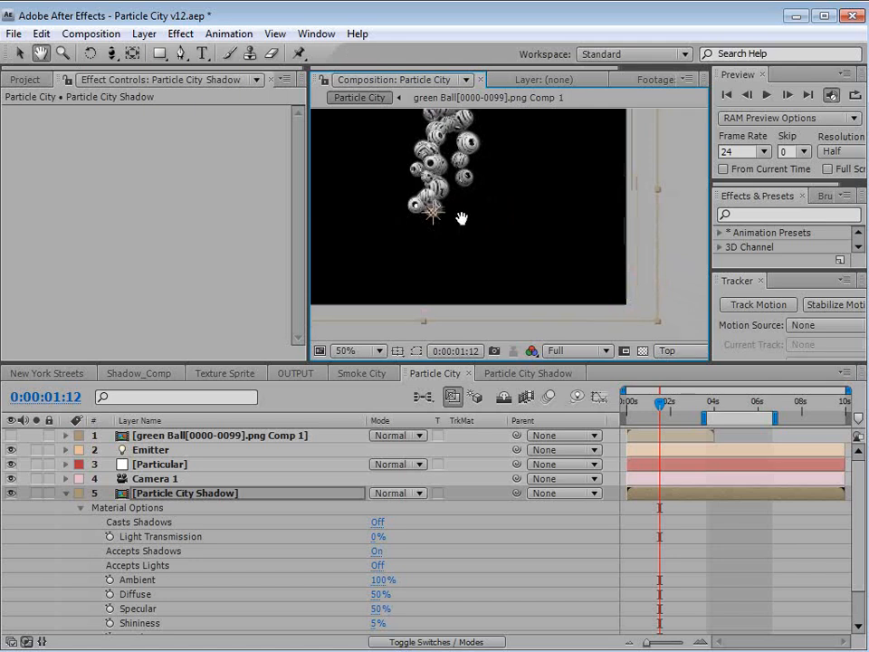
pyautogui.moveTo(459, 218); pyautogui.dragTo(518, 252)
# - Scrub to 0:00:03:19 and toggle the Particular layer's visibility to check how the shadow blobs align with the balls
pyautogui.moveTo(659, 403); pyautogui.dragTo(697, 404)
pyautogui.press('h')
pyautogui.press('v')
pyautogui.click(710, 403)
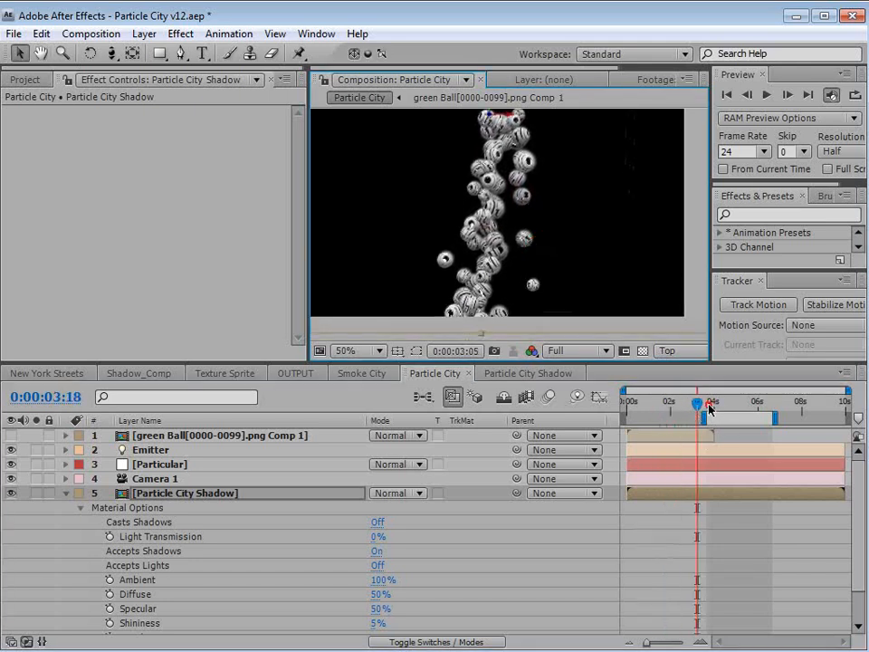
pyautogui.click(11, 465)
pyautogui.click(12, 466)
pyautogui.click(12, 465)
pyautogui.click(12, 465)
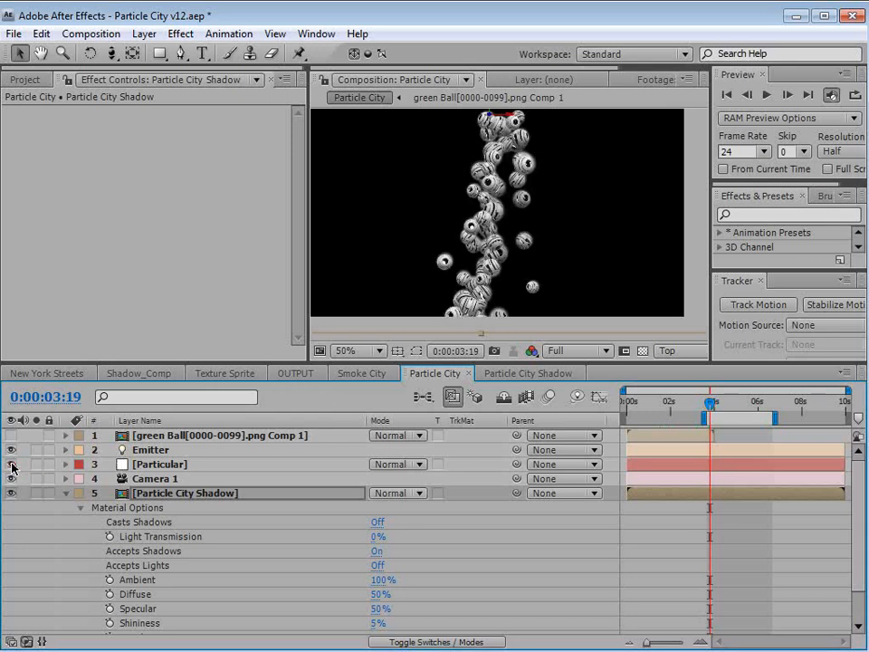
# - Return to the Active Camera view and enlarge the composition view to examine how the shadow layer sits on the street
pyautogui.click(667, 350)
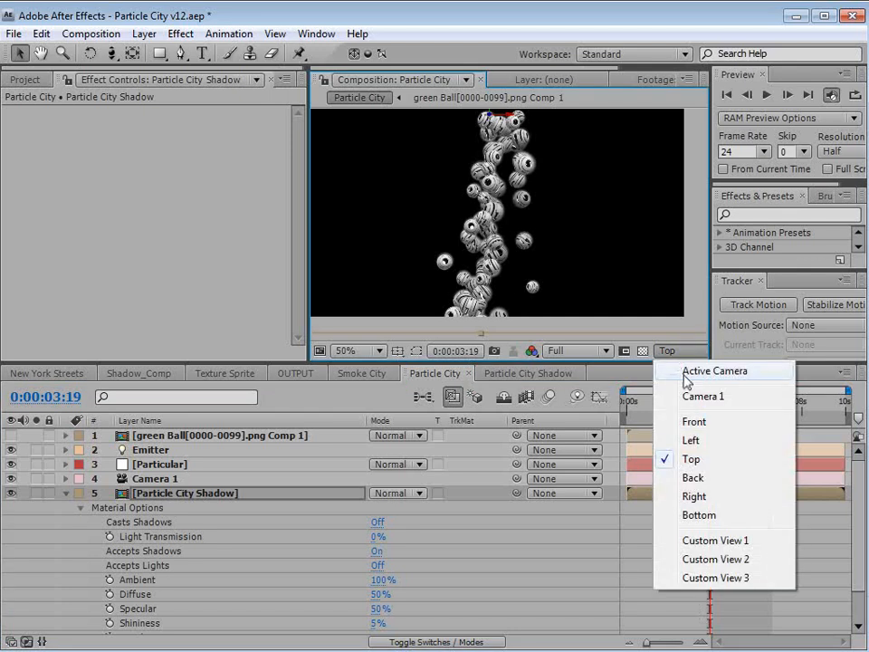
pyautogui.click(694, 370)
pyautogui.press('`')
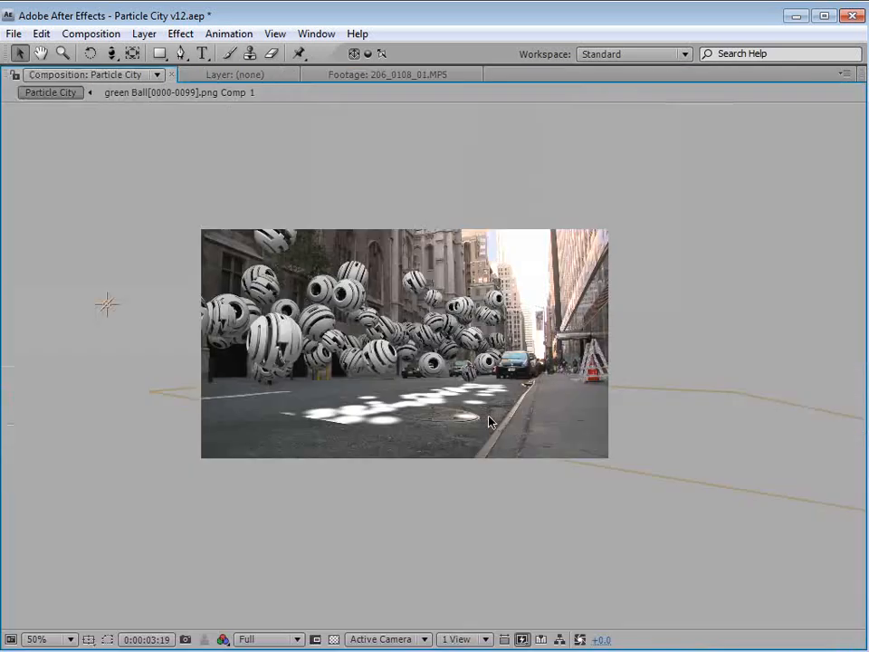
pyautogui.click(657, 425)
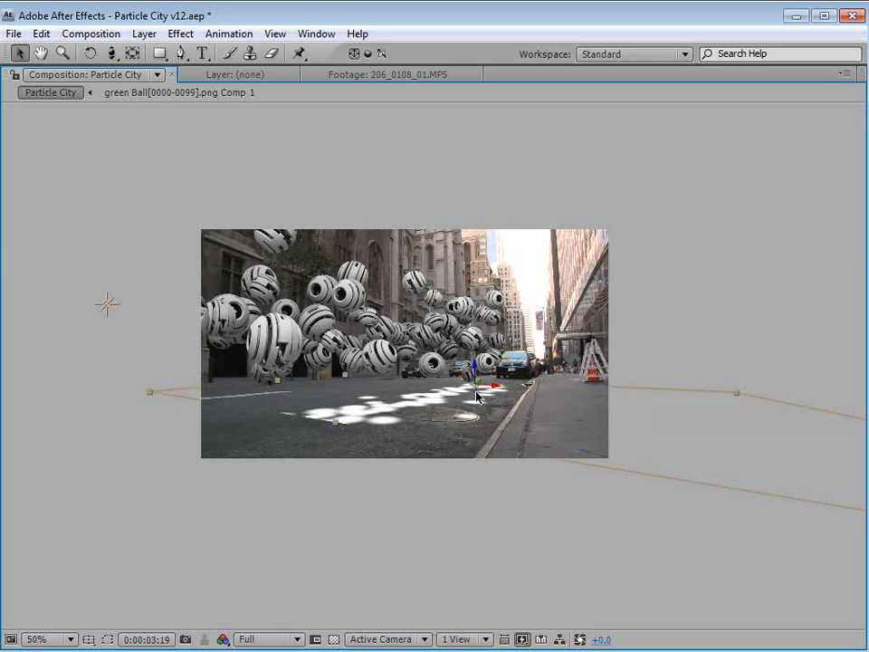
pyautogui.press('`')
# - In the Particle City Shadow composition, pull Camera 2 farther back from the particles with the Track Z Camera tool
pyautogui.click(527, 373)
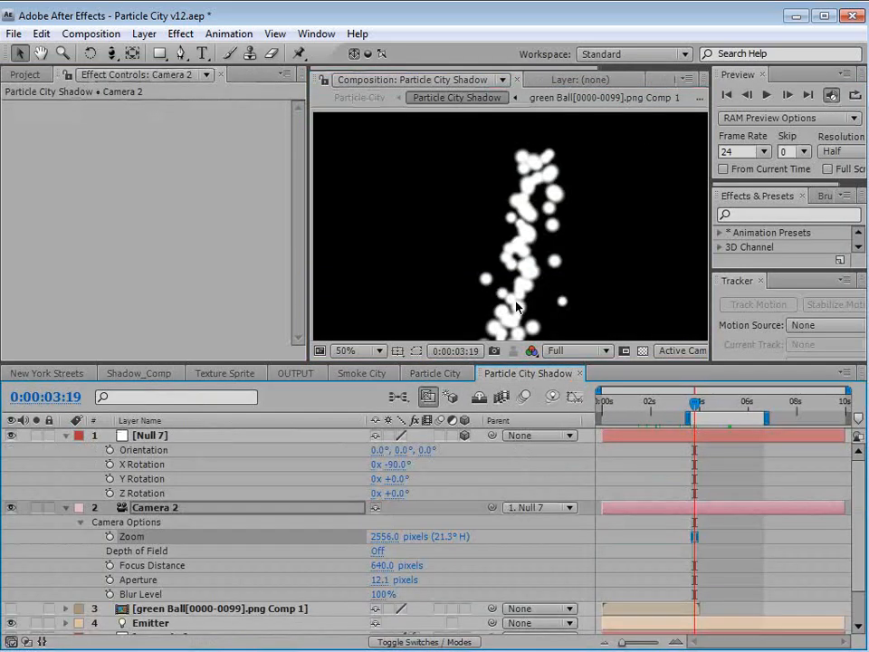
pyautogui.press('c')
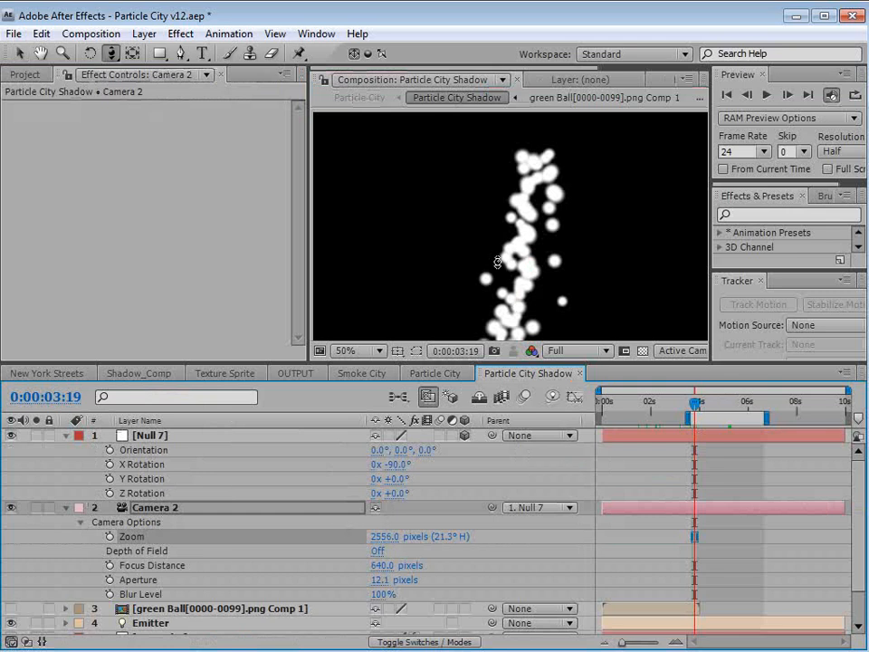
pyautogui.moveTo(499, 229); pyautogui.dragTo(509, 388)
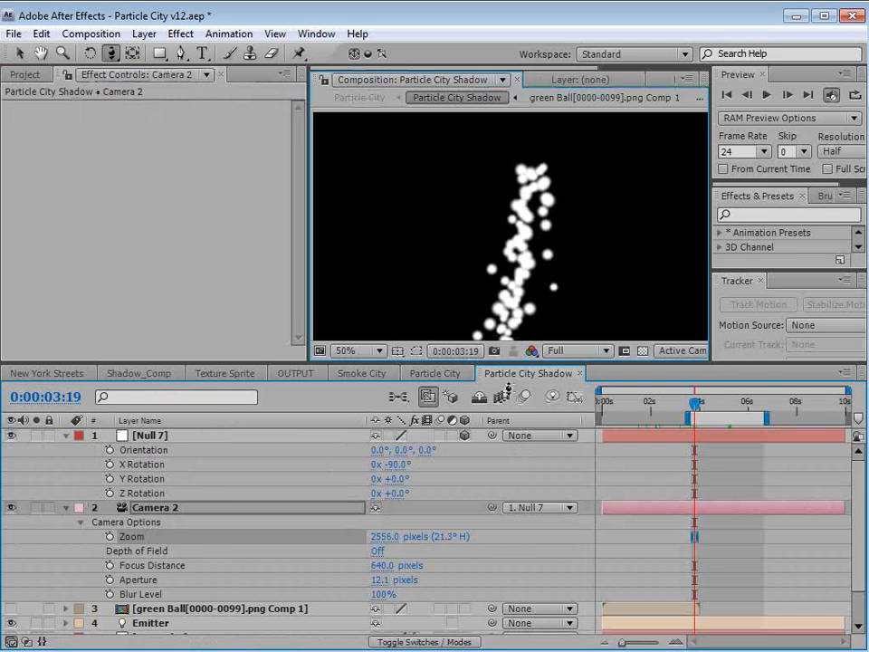
pyautogui.moveTo(506, 219); pyautogui.dragTo(507, 259)
pyautogui.press('space')
pyautogui.press('space')
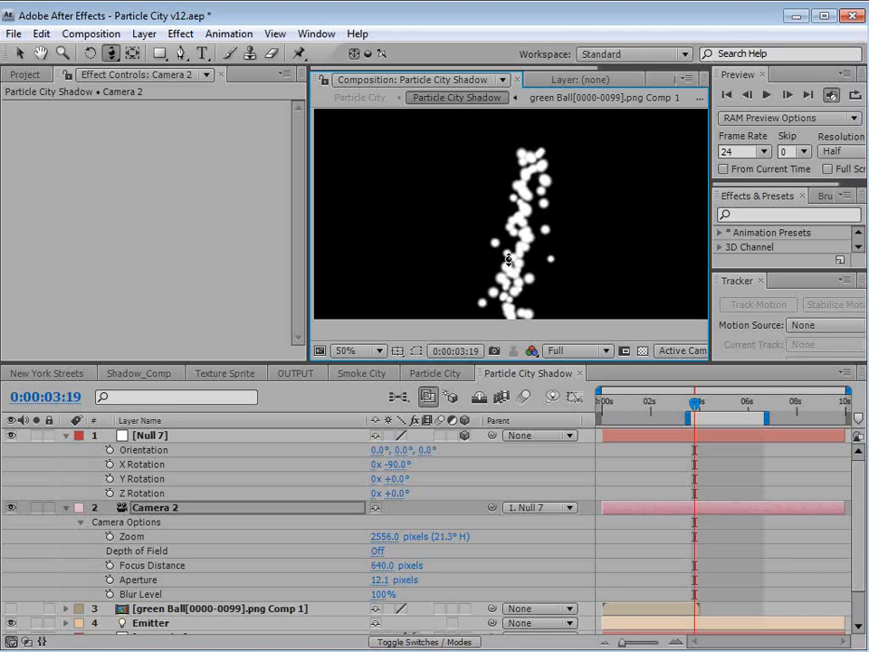
# - Shift Camera 2 with the Track XY Camera tool so the whole particle column fits inside the frame, and return to Particle City
pyautogui.press('c')
pyautogui.press('space')
pyautogui.moveTo(539, 219); pyautogui.dragTo(504, 224)
pyautogui.press('c')
pyautogui.press('c')
pyautogui.press('`')
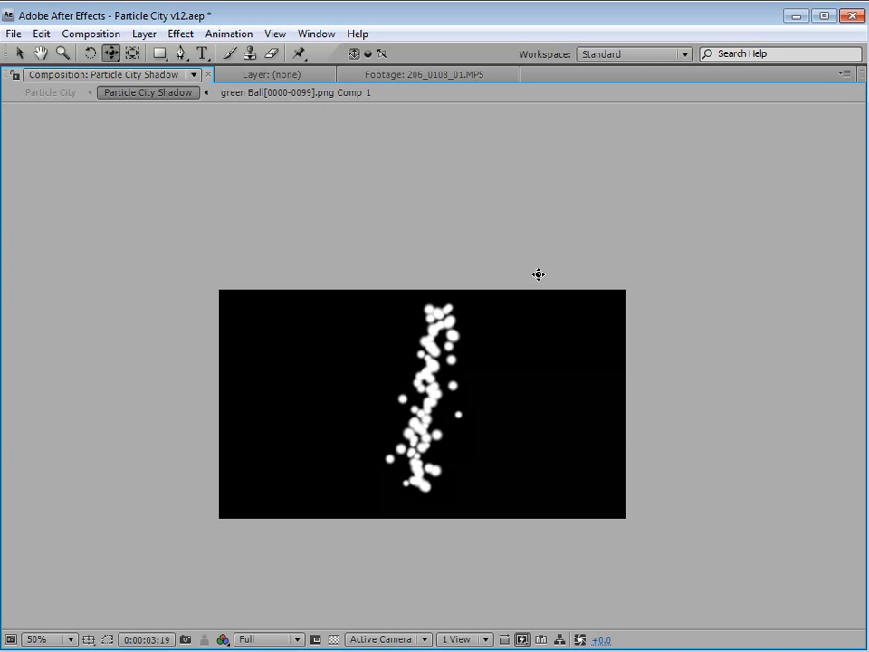
pyautogui.press('`')
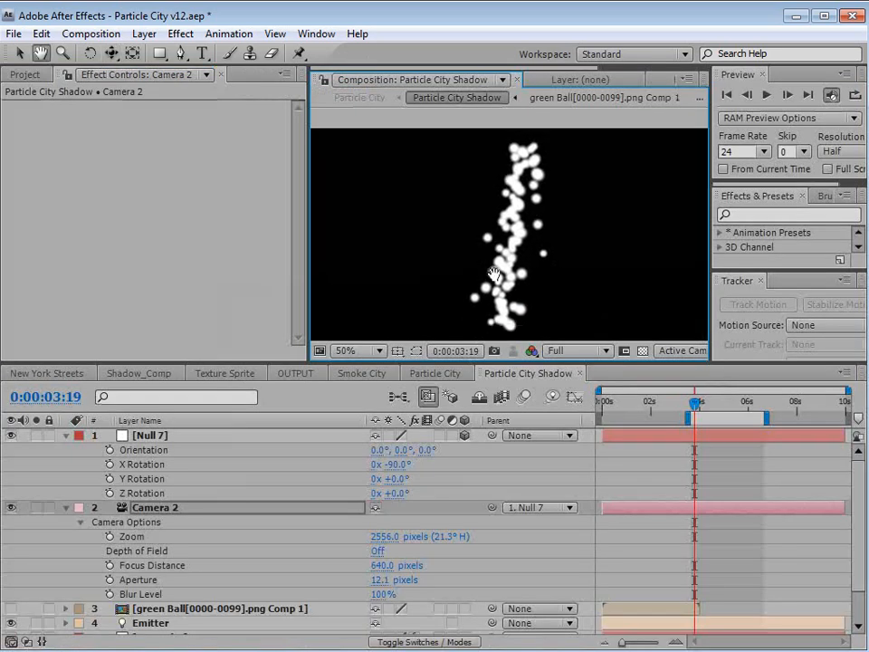
pyautogui.click(448, 373)
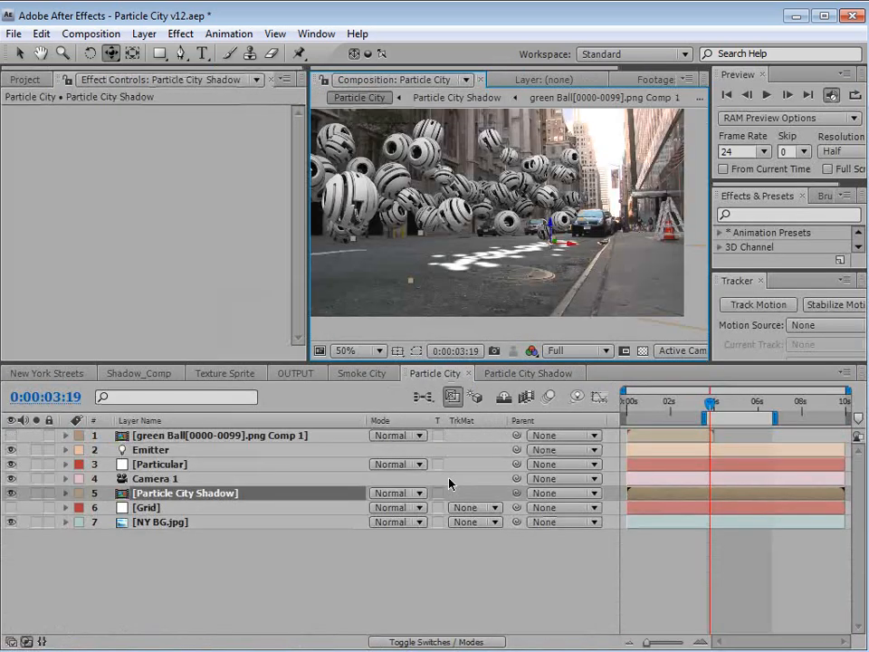
# - In the Top view, shift the Particle City Shadow layer toward the balls and place its anchor point at the head of the ball column
pyautogui.click(665, 350)
pyautogui.click(703, 462)
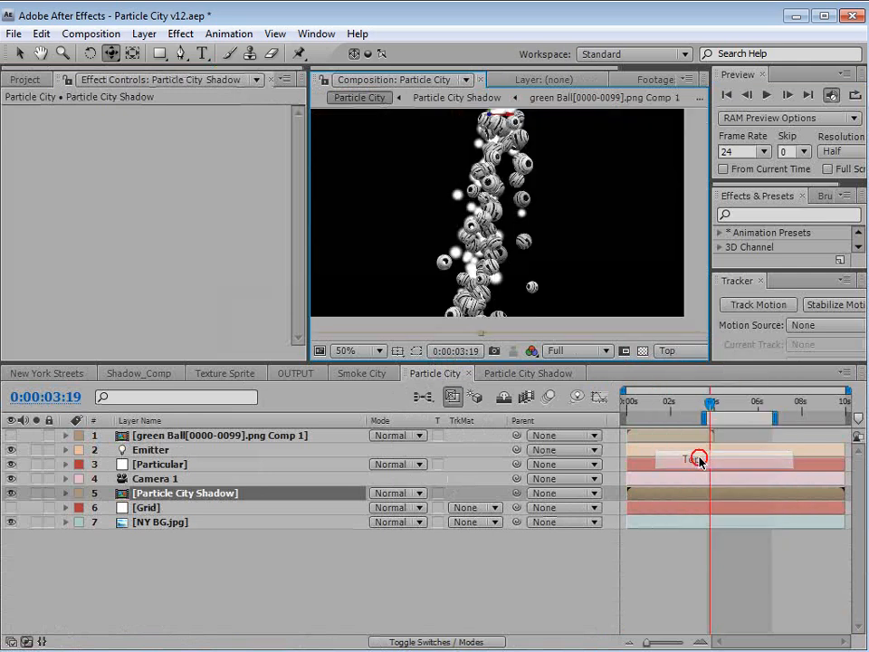
pyautogui.press('v')
pyautogui.moveTo(506, 239); pyautogui.dragTo(514, 256)
pyautogui.press('space')
pyautogui.moveTo(519, 194); pyautogui.dragTo(515, 249)
pyautogui.moveTo(501, 232); pyautogui.dragTo(488, 198)
pyautogui.click(132, 53)
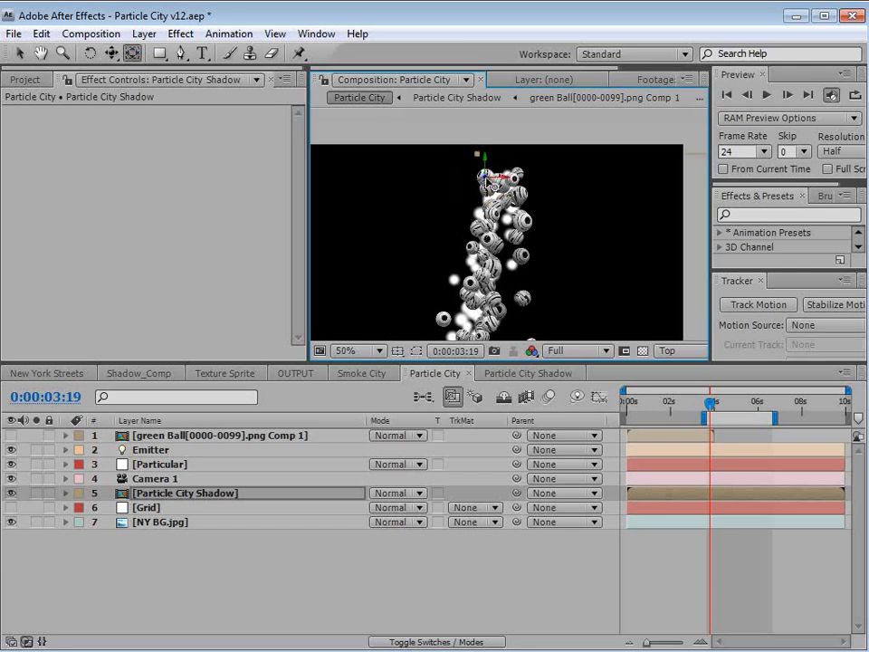
# - At 0:00:01:19, scale the Particle City Shadow layer up to about 158.6% so its blobs match the balls
pyautogui.click(666, 407)
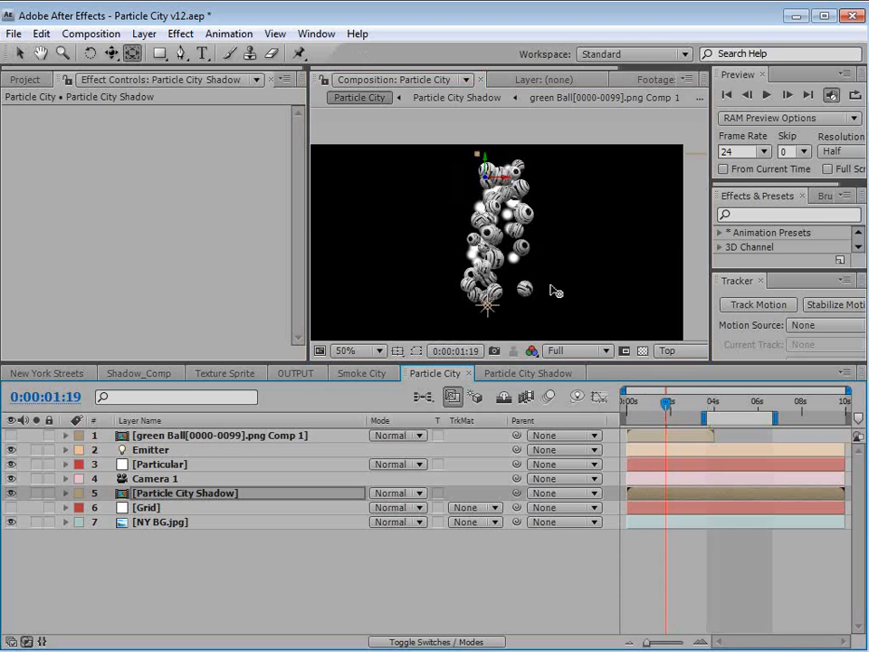
pyautogui.press('s')
pyautogui.press('h')
pyautogui.moveTo(593, 290); pyautogui.dragTo(513, 158)
pyautogui.press('space')
pyautogui.moveTo(621, 321); pyautogui.dragTo(708, 432)
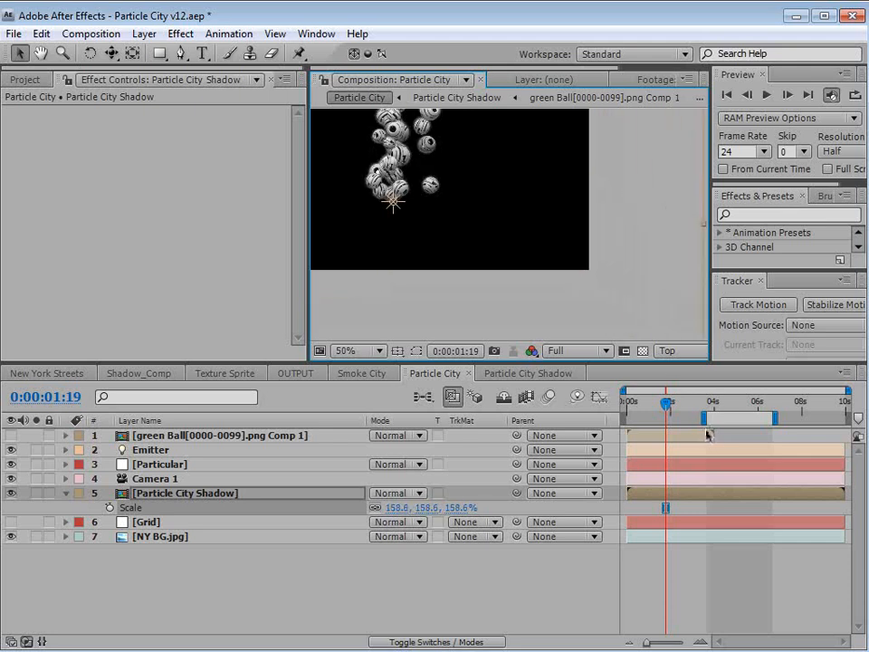
# - Toggle the Particular layer's visibility to compare the shadow blobs with the balls in the Top view
pyautogui.press('space')
pyautogui.moveTo(413, 195); pyautogui.dragTo(482, 266)
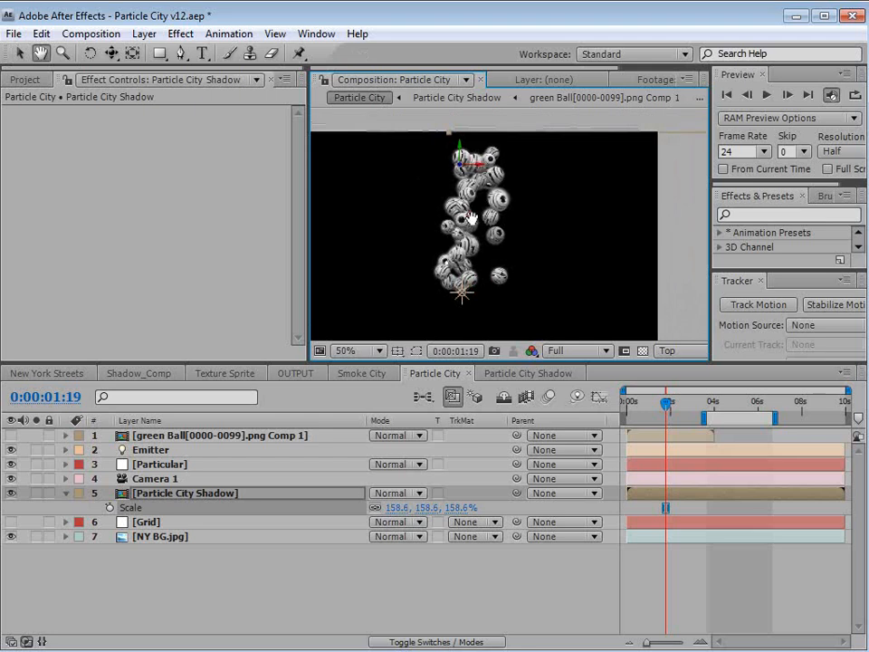
pyautogui.click(11, 464)
pyautogui.click(10, 464)
pyautogui.click(11, 464)
pyautogui.click(11, 464)
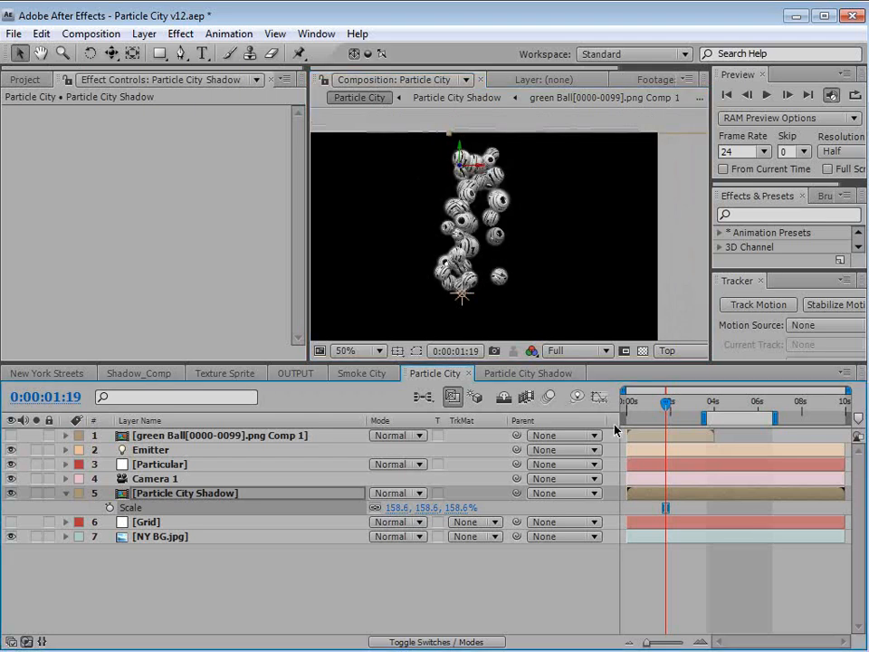
# - Return to the Active Camera view and scrub to 0:00:04:23 to check the shadow layer on the street
pyautogui.click(677, 350)
pyautogui.click(691, 368)
pyautogui.press('space')
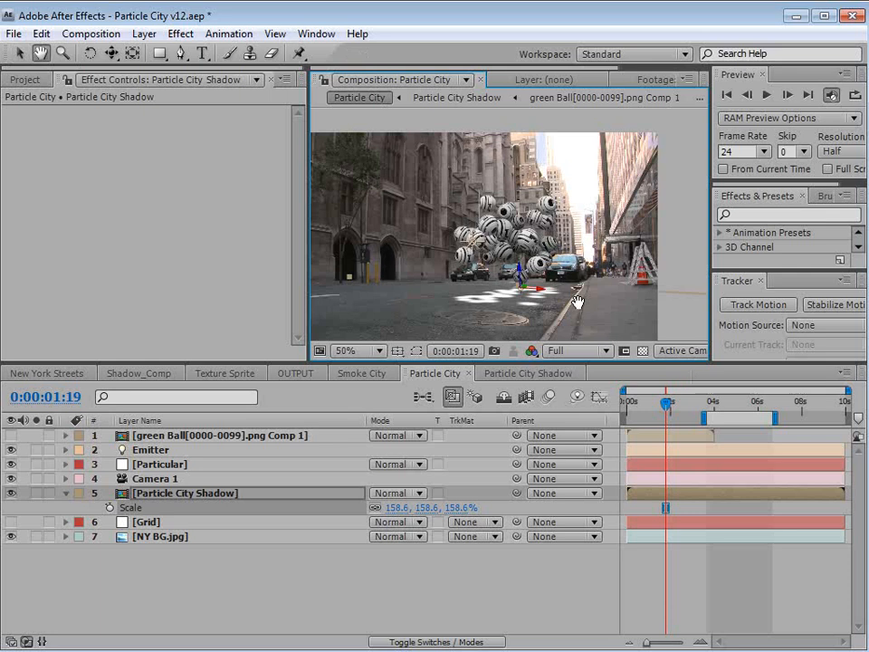
pyautogui.moveTo(577, 301); pyautogui.dragTo(555, 288)
pyautogui.moveTo(666, 404); pyautogui.dragTo(735, 419)
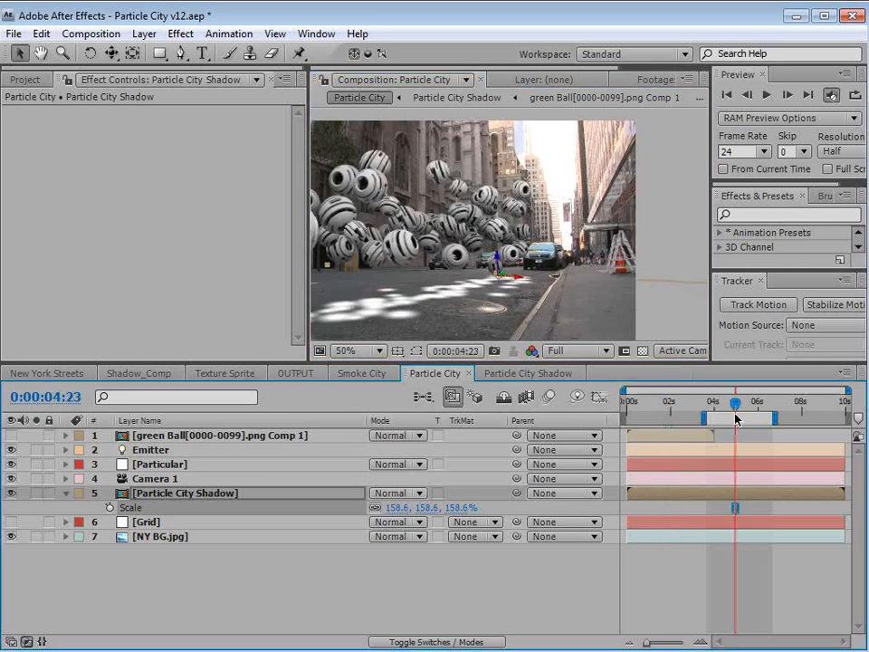
# - Apply a Tint effect to the Particle City Shadow layer with Map White To set to black, and scrub to 0:00:04:05
pyautogui.click(683, 556)
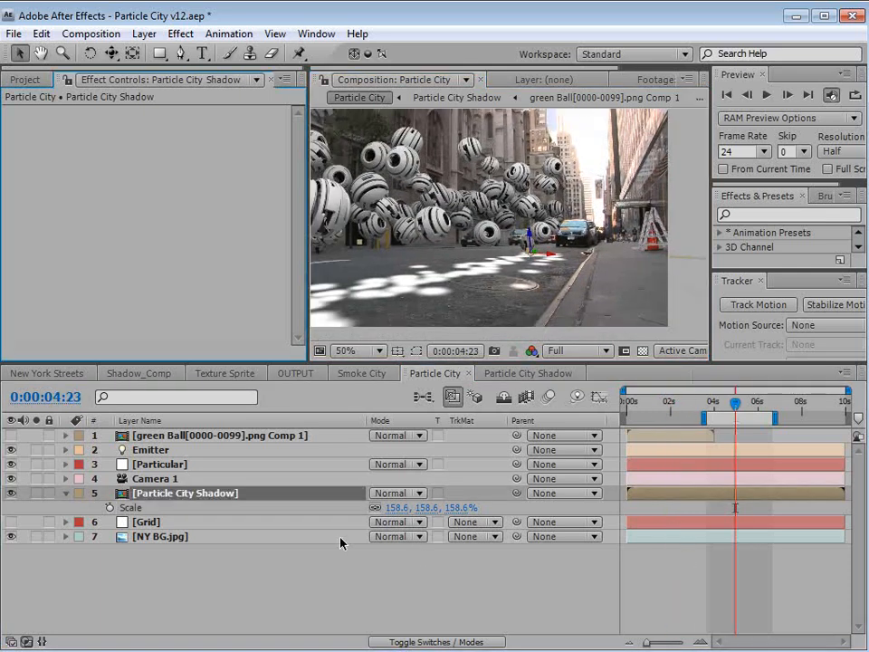
pyautogui.click(184, 495)
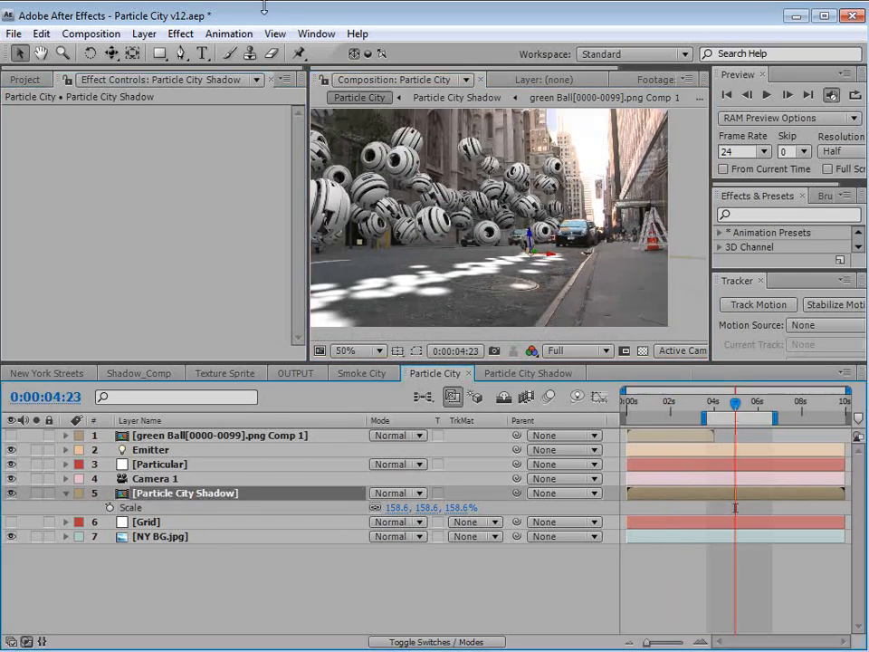
pyautogui.click(180, 34)
pyautogui.moveTo(217, 190)
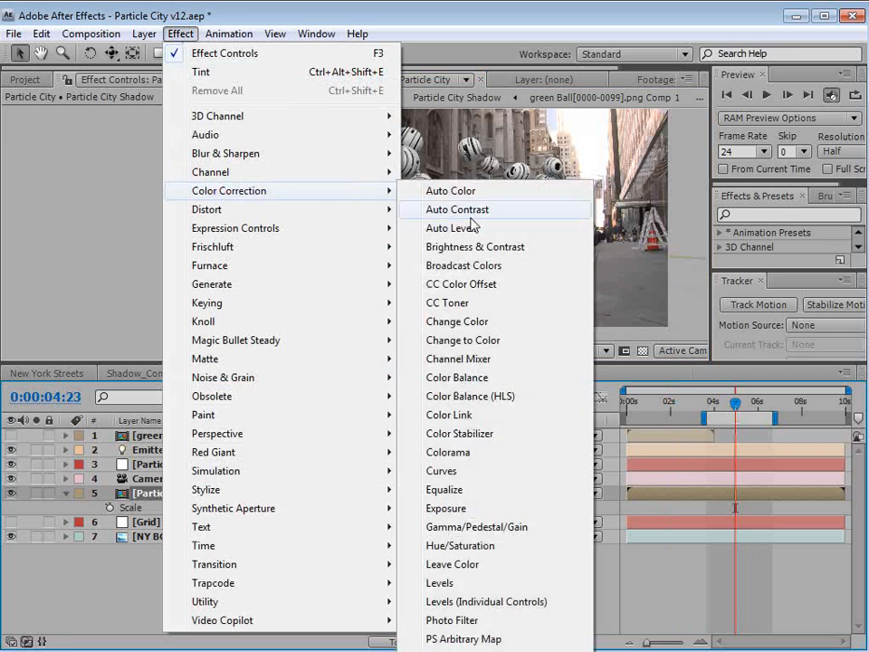
pyautogui.click(443, 651)
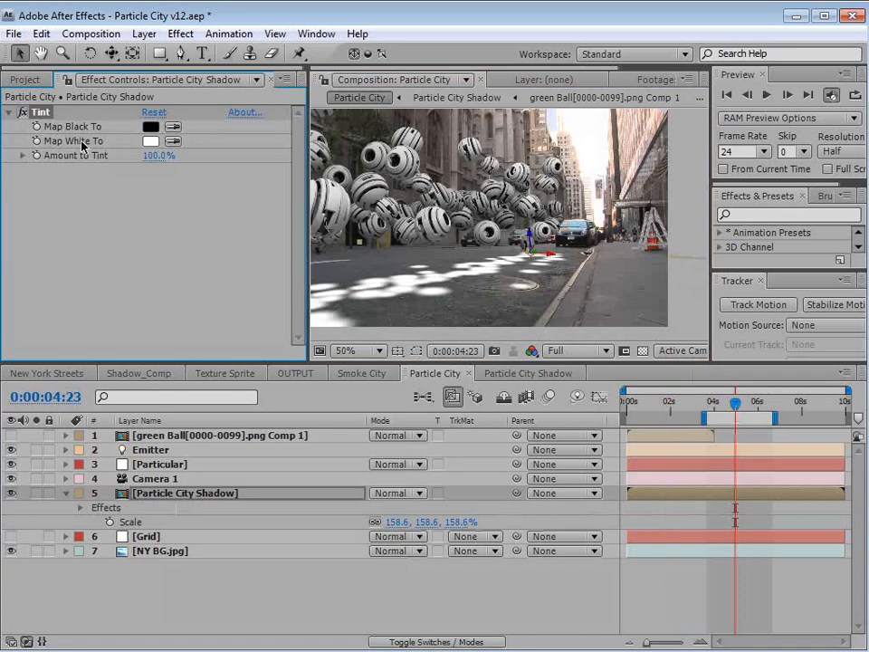
pyautogui.click(150, 141)
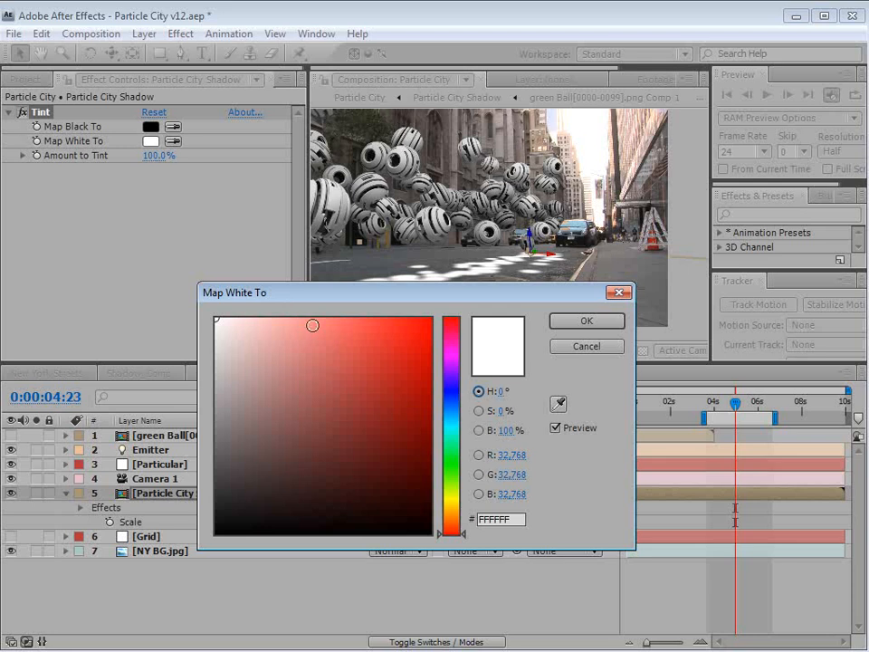
pyautogui.moveTo(222, 524); pyautogui.dragTo(175, 533)
pyautogui.click(587, 322)
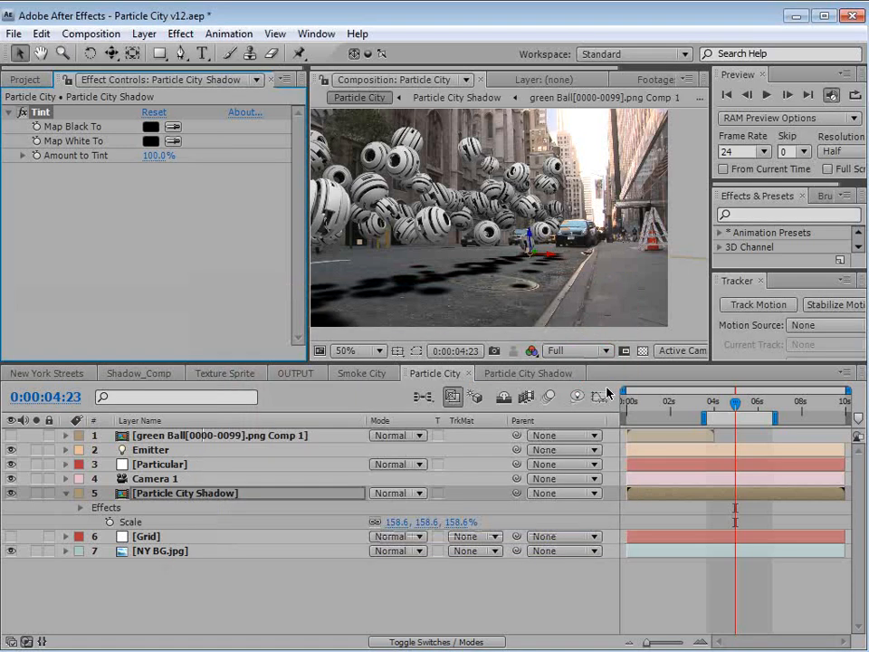
pyautogui.click(740, 409)
pyautogui.moveTo(740, 409); pyautogui.dragTo(719, 426)
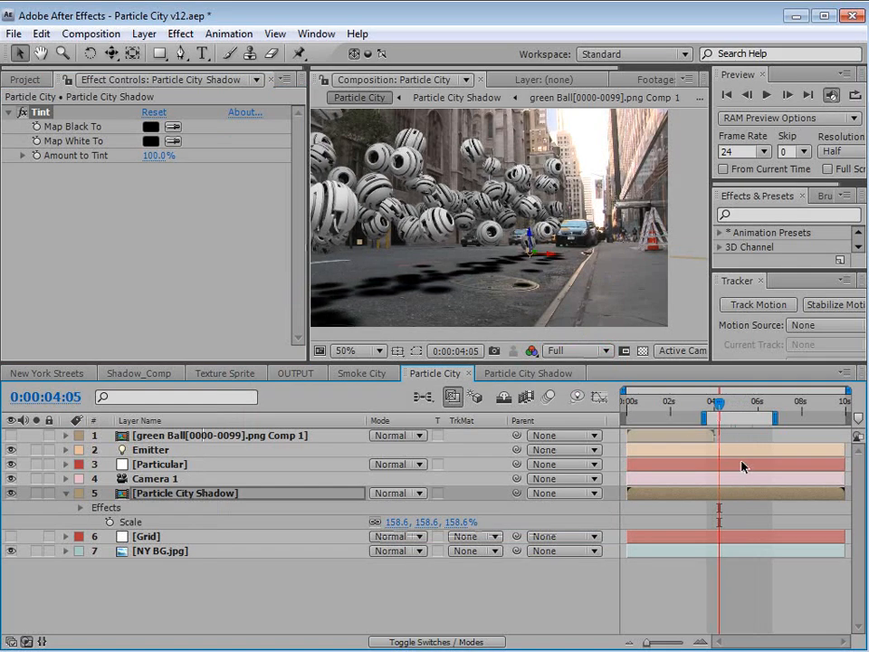
# - In the Particle City Shadow composition, reveal the Position properties of the Grid layer and Camera 2, enlarging the timeline to show them
pyautogui.click(493, 373)
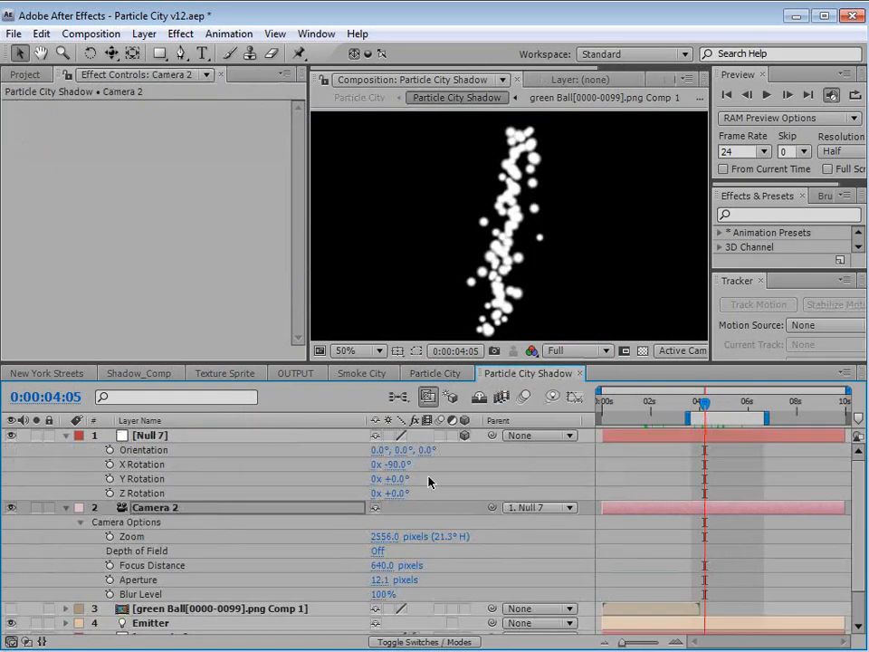
pyautogui.click(159, 508)
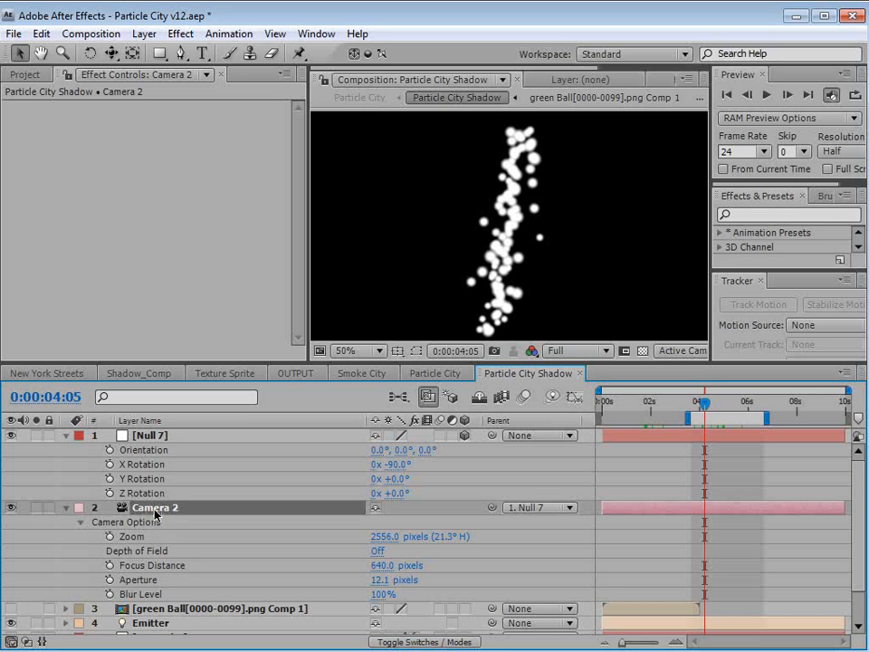
pyautogui.moveTo(306, 364); pyautogui.dragTo(293, 294)
pyautogui.click(146, 583)
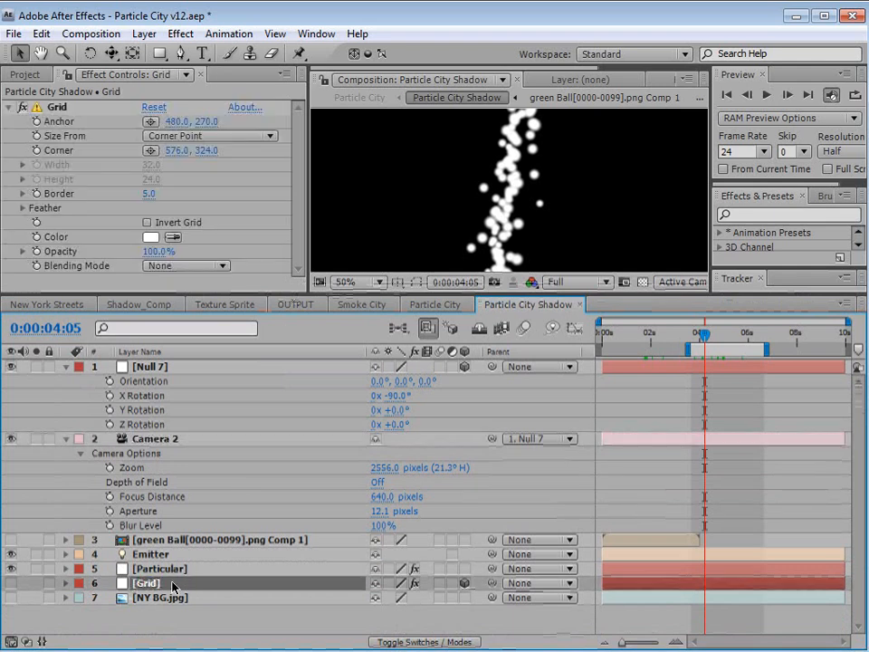
pyautogui.press('p')
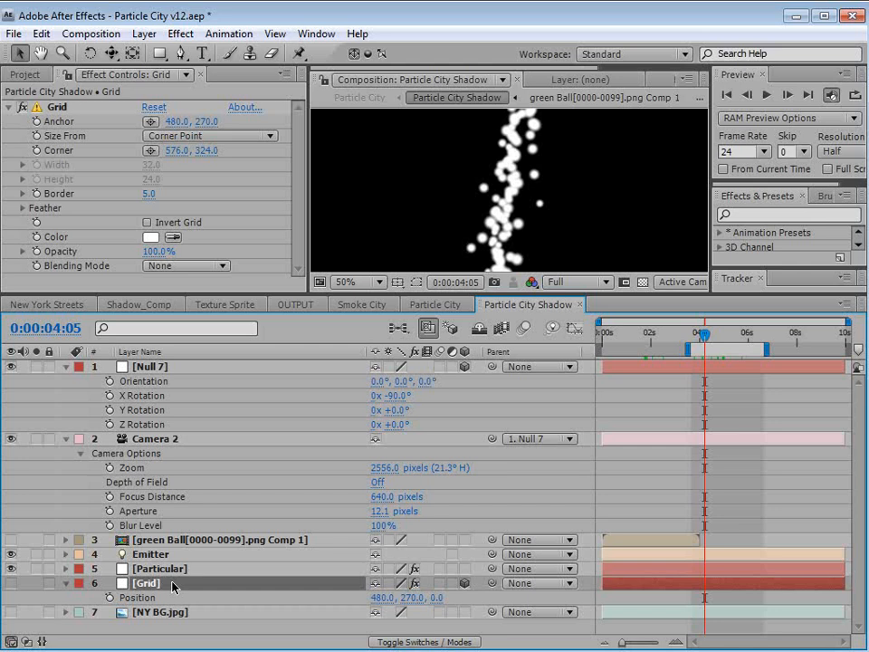
pyautogui.click(151, 439)
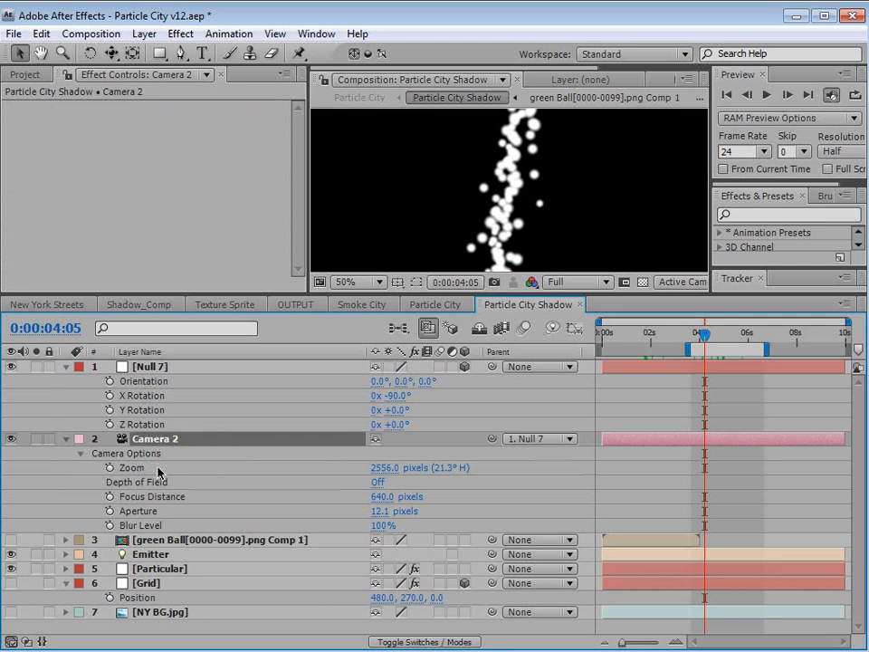
pyautogui.hotkey('shift', 'p')
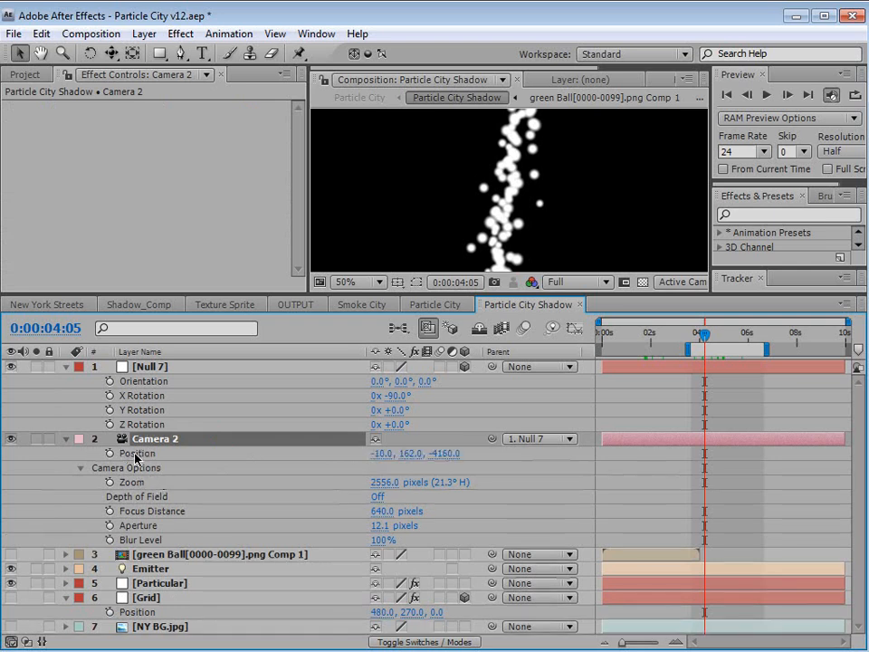
pyautogui.moveTo(188, 293); pyautogui.dragTo(188, 268)
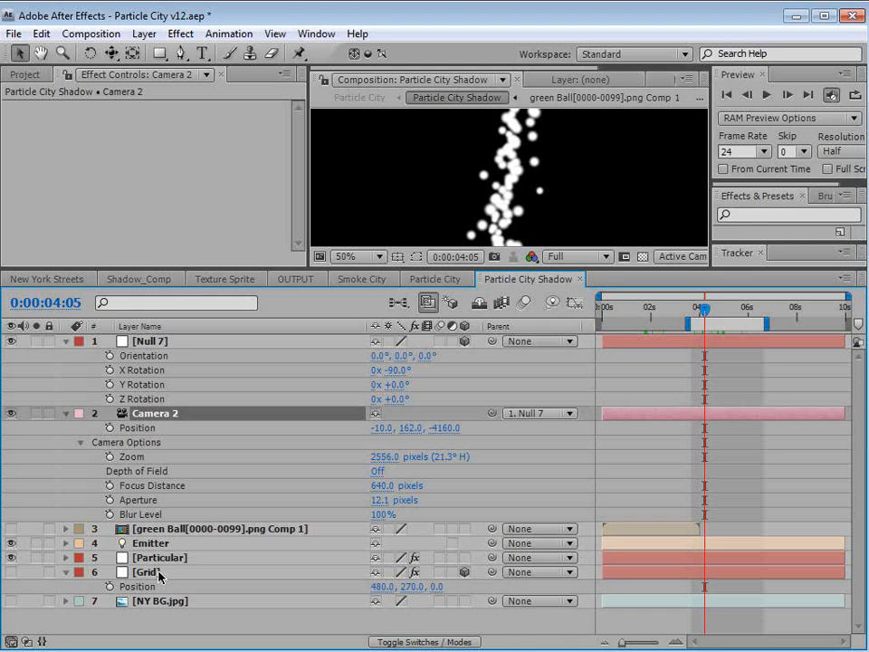
# - Give Camera 2's Focus Distance the expression length(transform.position,thisComp.layer("Grid").transform.position) and scrub to 0:00:04:11
pyautogui.keyDown('alt'); pyautogui.click(108, 486); pyautogui.keyUp('alt')
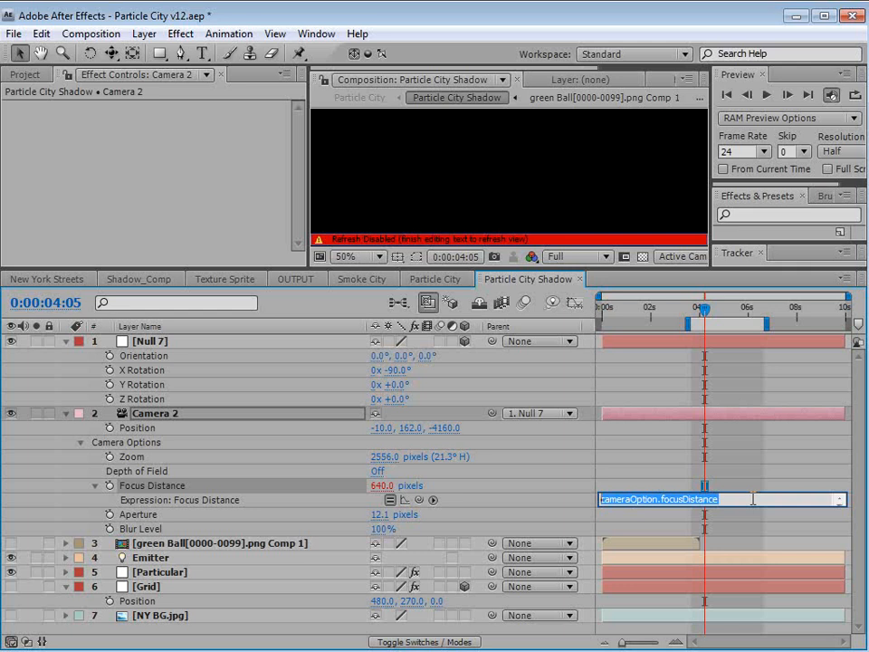
pyautogui.write('length(')
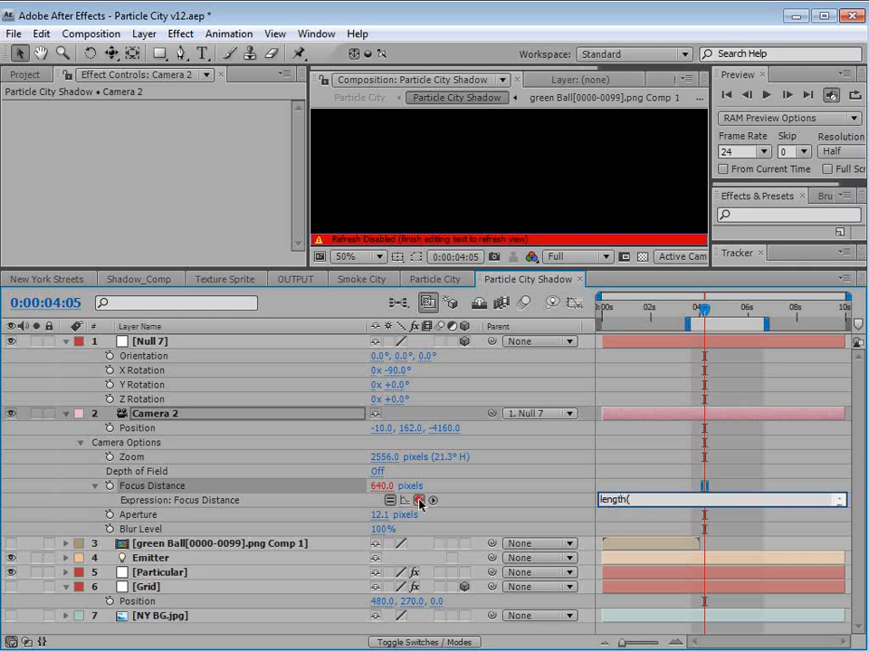
pyautogui.moveTo(419, 501); pyautogui.dragTo(142, 433)
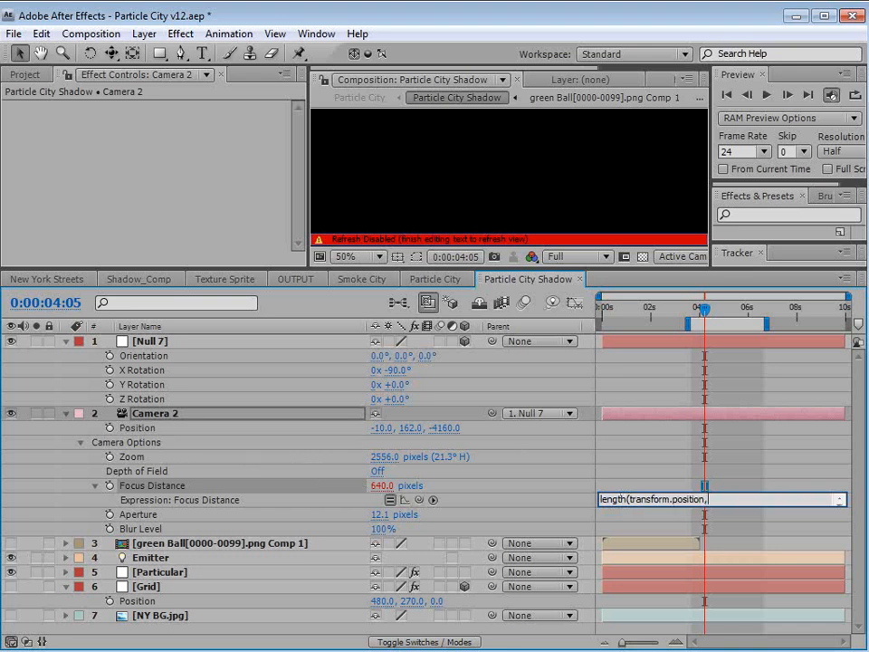
pyautogui.moveTo(418, 500); pyautogui.dragTo(155, 604)
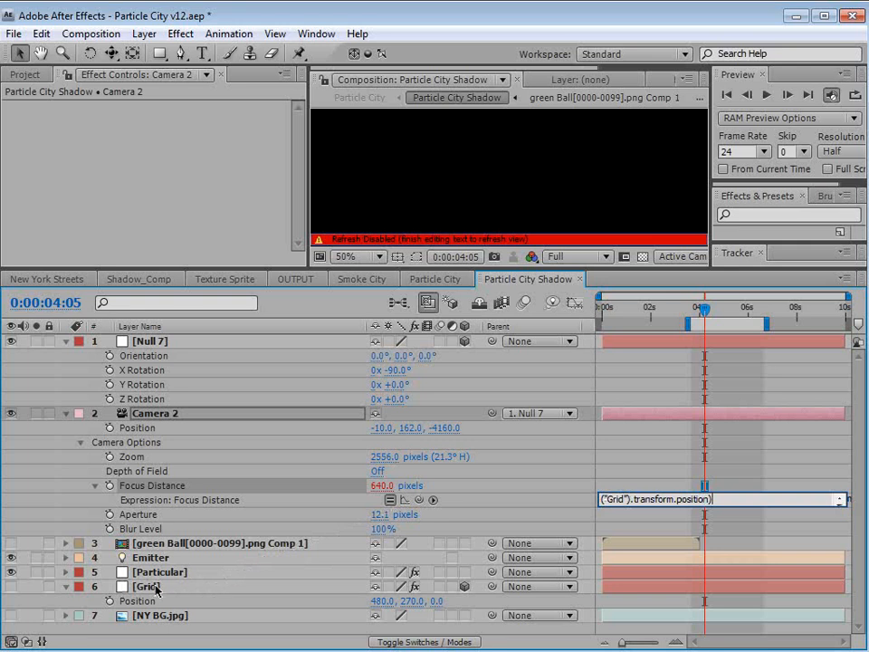
pyautogui.click(648, 519)
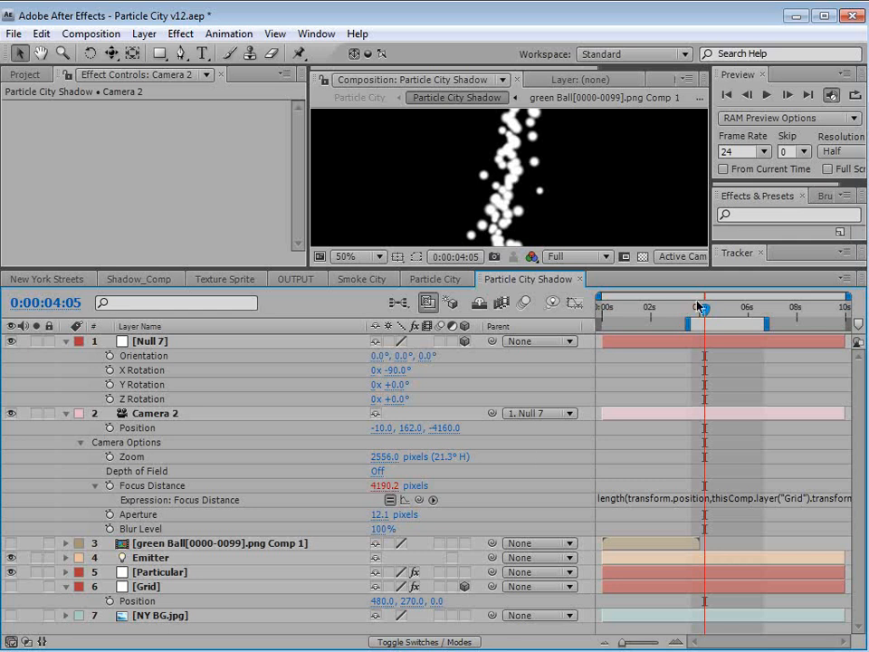
pyautogui.moveTo(696, 302); pyautogui.dragTo(707, 307)
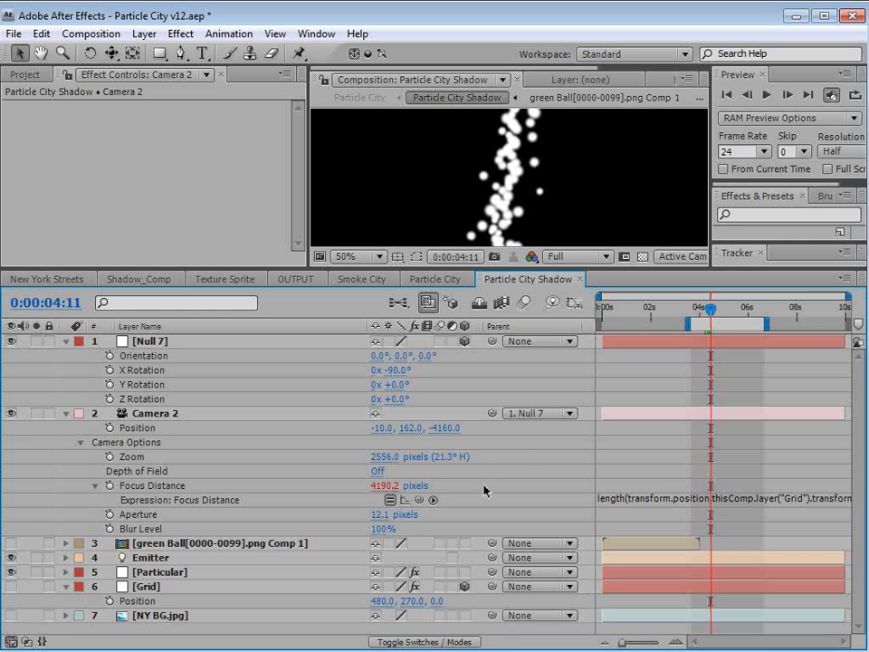
# - Turn on Camera 2's depth of field, with Aperture at 188.1 pixels and Blur Level at 1418%
pyautogui.click(378, 472)
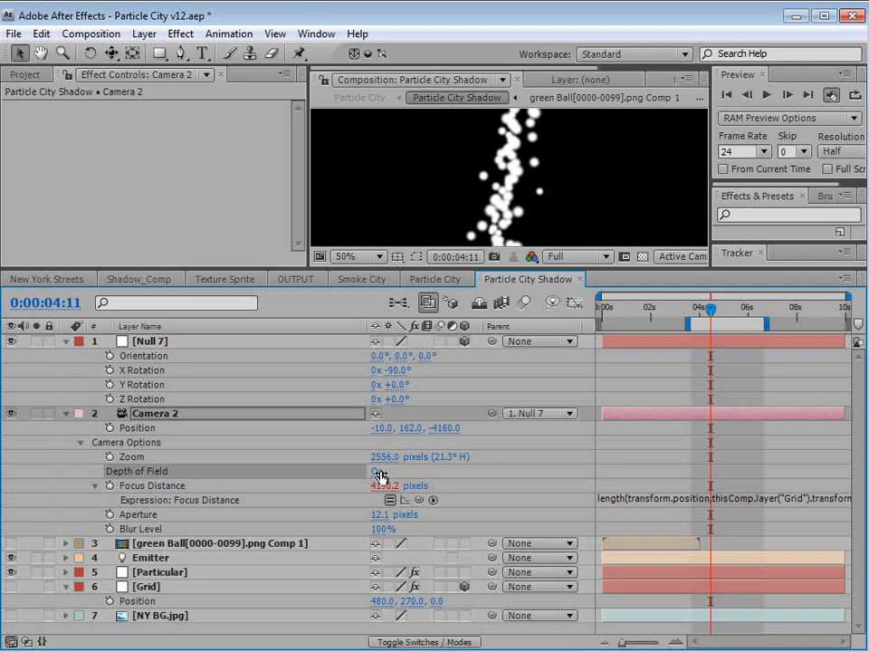
pyautogui.click(379, 472)
pyautogui.click(385, 529)
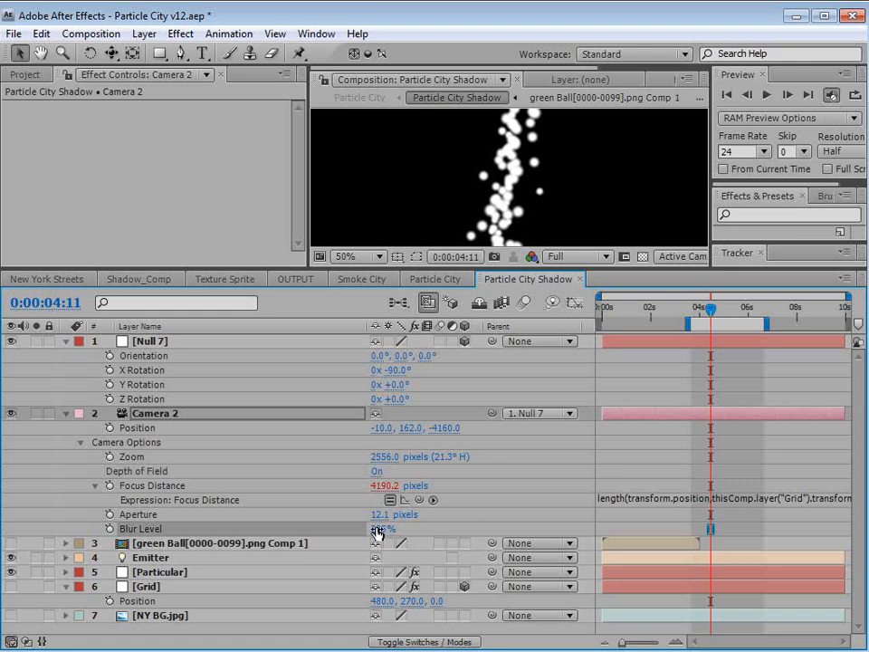
pyautogui.click(380, 527)
pyautogui.moveTo(380, 516); pyautogui.dragTo(520, 514)
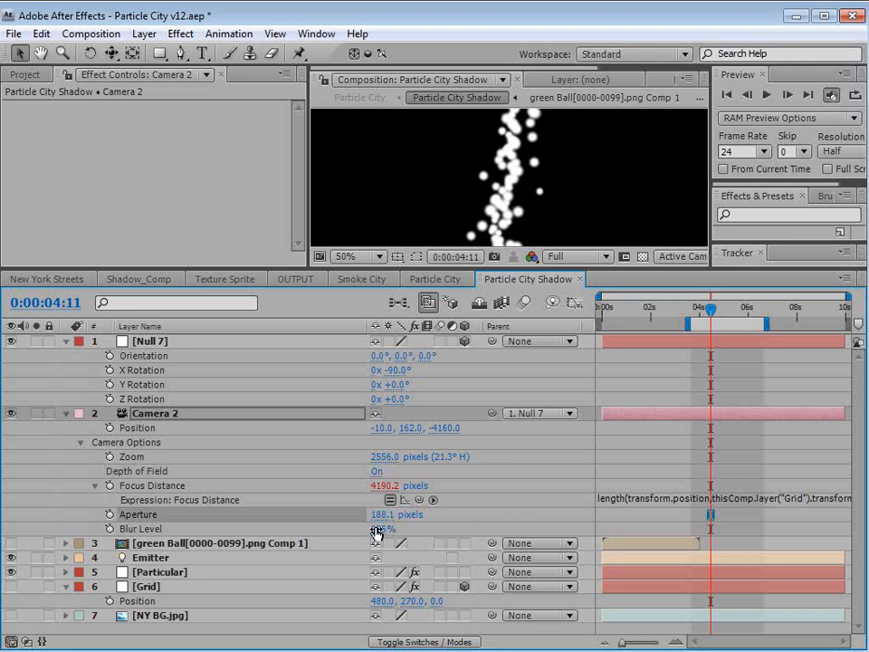
pyautogui.moveTo(378, 529); pyautogui.dragTo(465, 519)
# - Back in Particle City, enlarge the composition view and lower the Particle City Shadow layer's opacity to 58%
pyautogui.press('Tab')
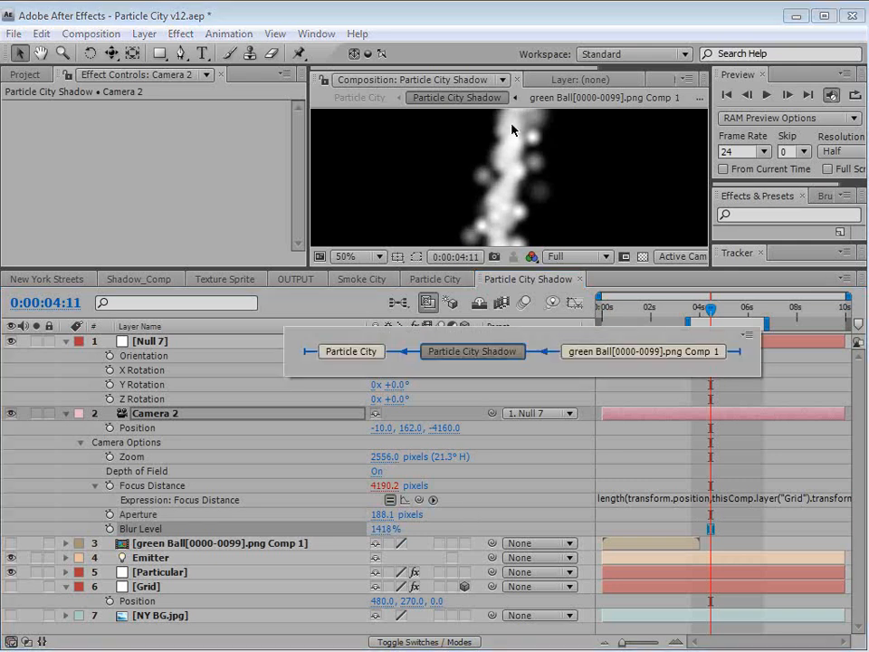
pyautogui.click(426, 279)
pyautogui.moveTo(513, 269); pyautogui.dragTo(505, 378)
pyautogui.press('t')
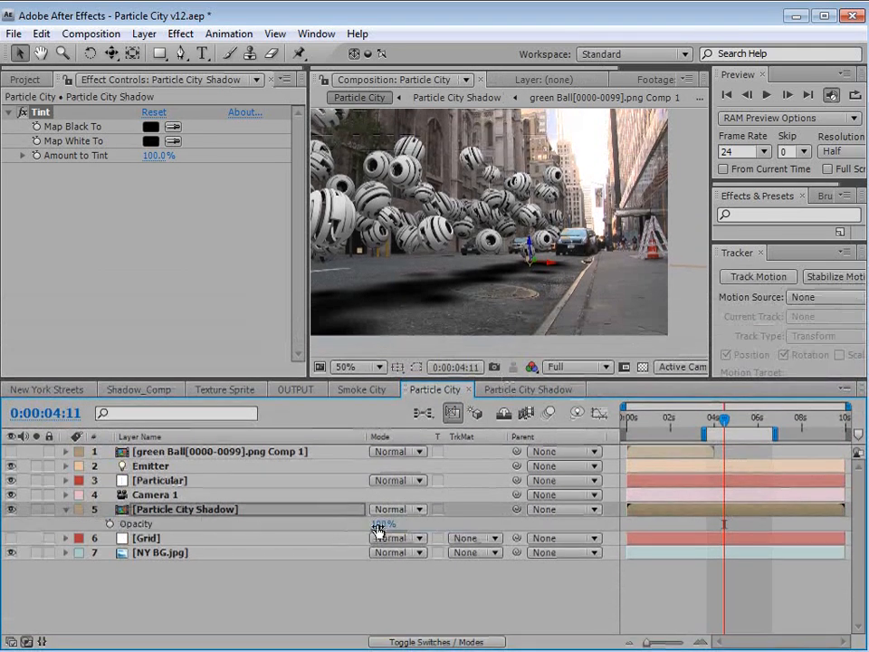
pyautogui.moveTo(381, 523); pyautogui.dragTo(393, 356)
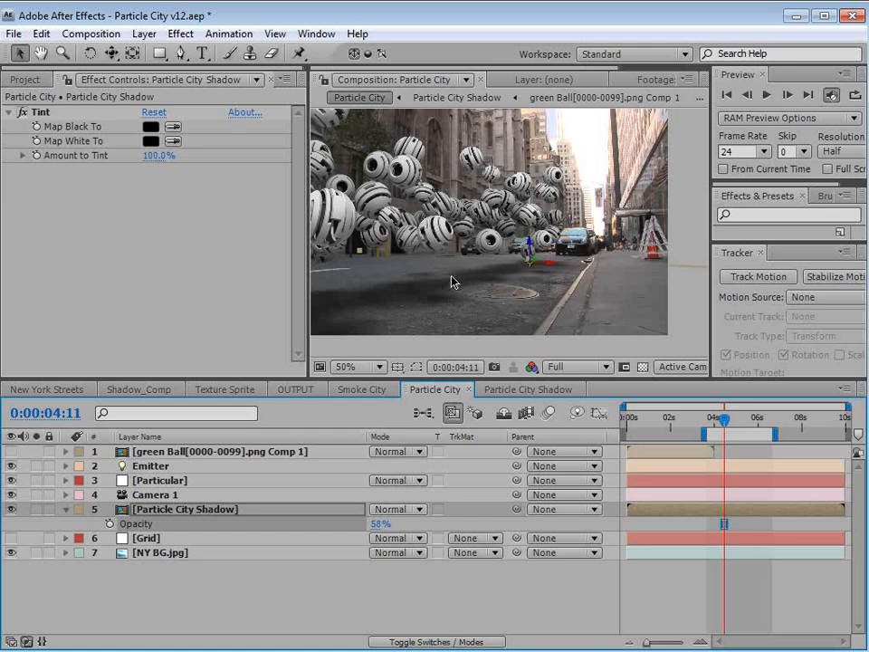
pyautogui.click(140, 509)
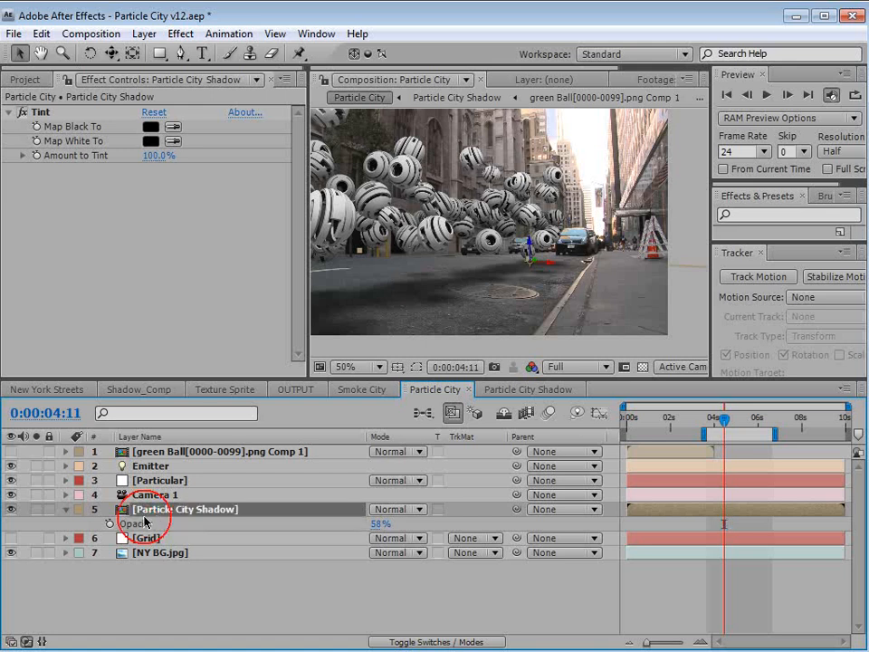
# - Duplicate the Particle City Shadow layer and apply Fast Blur to the copy with Blurriness at 130
pyautogui.hotkey('ctrl', 'd')
pyautogui.click(180, 34)
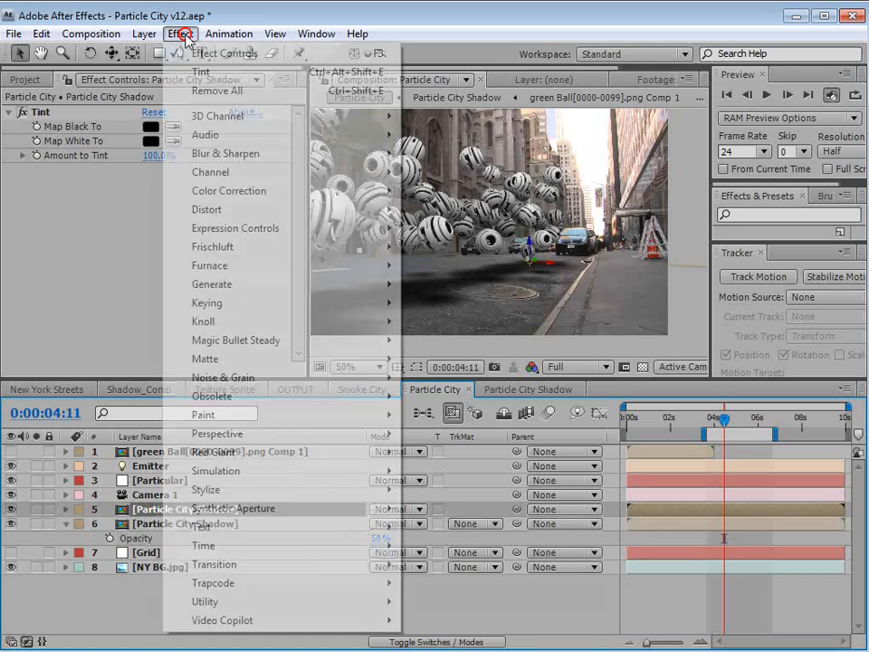
pyautogui.moveTo(229, 153)
pyautogui.click(442, 302)
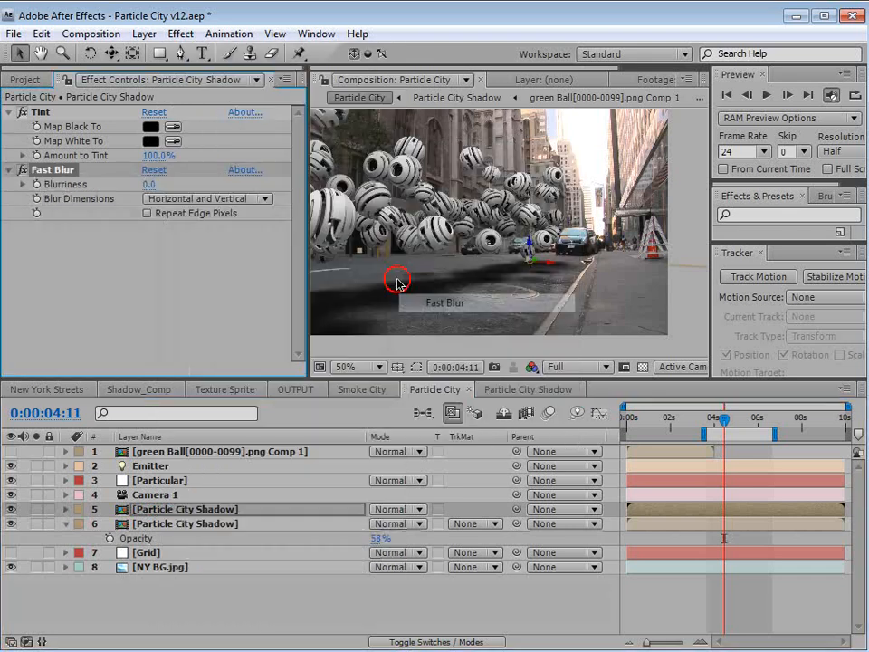
pyautogui.moveTo(154, 184); pyautogui.dragTo(255, 184)
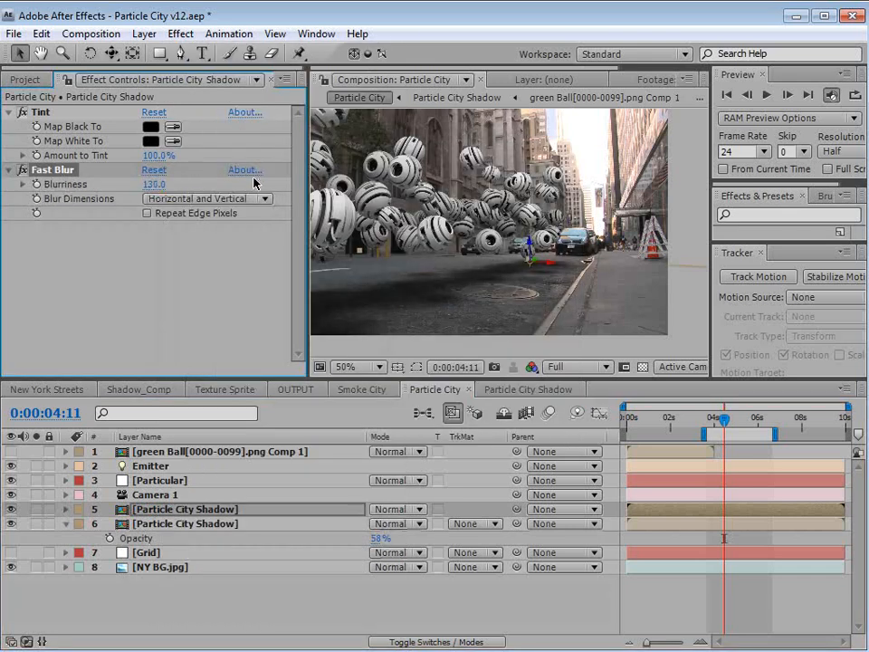
# - Set the blurred shadow copy's opacity to 36% and the original shadow's to 42%, checking the result enlarged and at another frame
pyautogui.press('t')
pyautogui.moveTo(378, 523); pyautogui.dragTo(327, 525)
pyautogui.moveTo(378, 553)
pyautogui.mouseDown()
pyautogui.moveTo(349, 554)
pyautogui.moveTo(366, 553)
pyautogui.mouseUp()
pyautogui.press('`')
pyautogui.press('.')
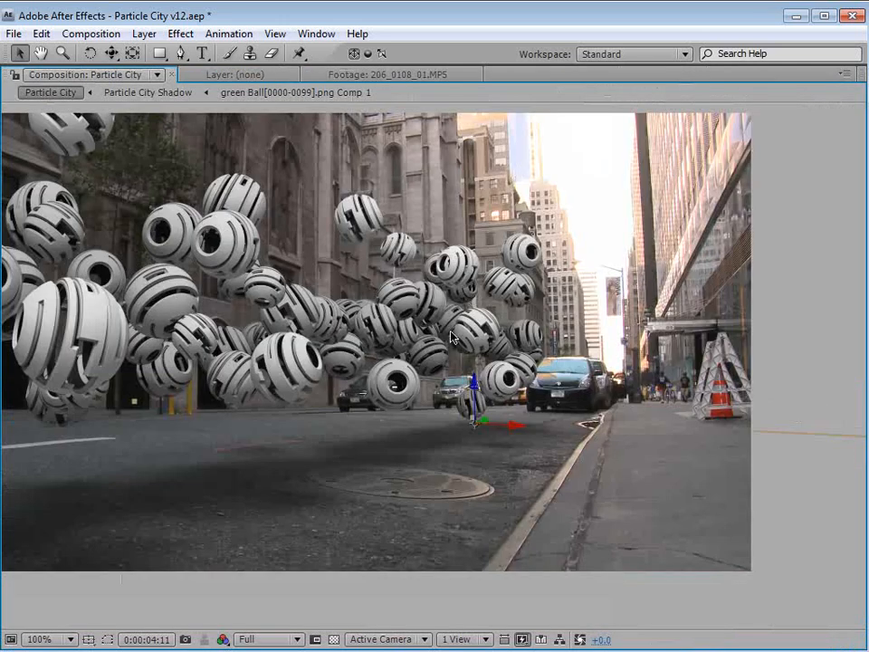
pyautogui.moveTo(319, 417); pyautogui.dragTo(413, 417)
pyautogui.press('`')
pyautogui.press(',')
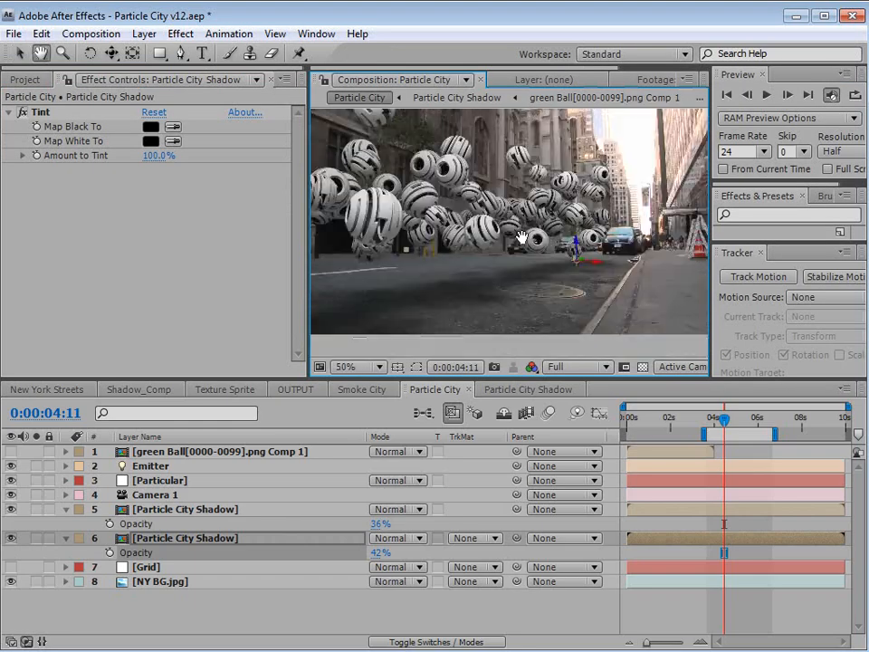
pyautogui.moveTo(519, 236); pyautogui.dragTo(486, 236)
pyautogui.moveTo(731, 421); pyautogui.dragTo(752, 422)
# - In the Particle City Shadow composition, reveal the Visibility settings of the Particular effect
pyautogui.click(534, 390)
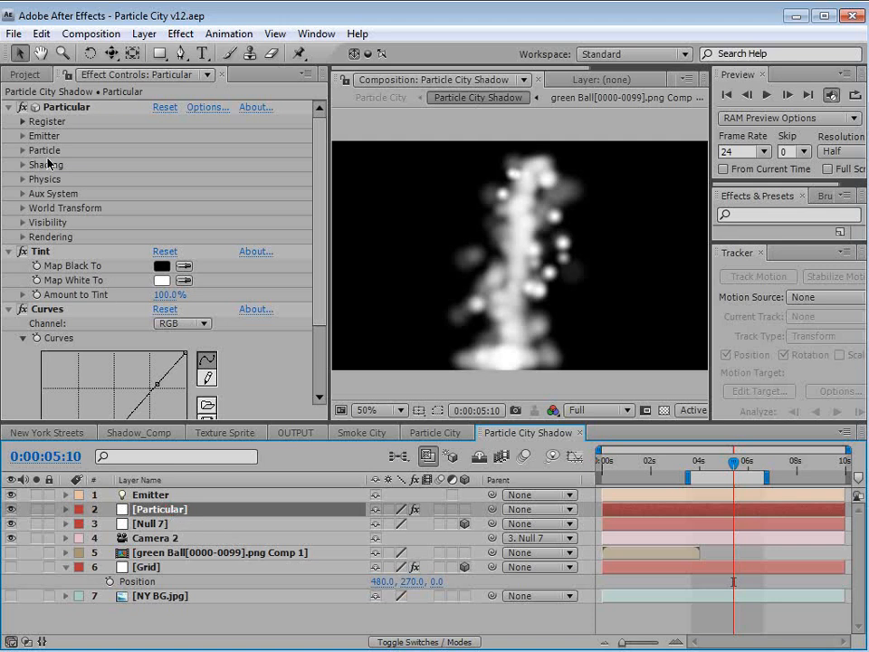
pyautogui.click(22, 222)
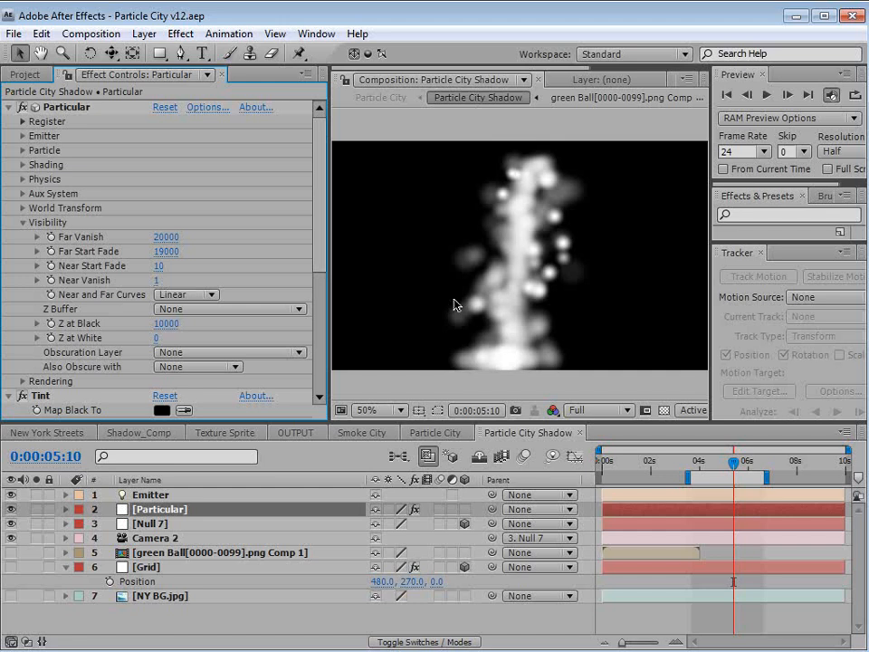
# - Switch to the Side view graph.psd diagram in Photoshop and move the particle dots up into the near-fade zone
pyautogui.hotkey('alt', 'Tab')
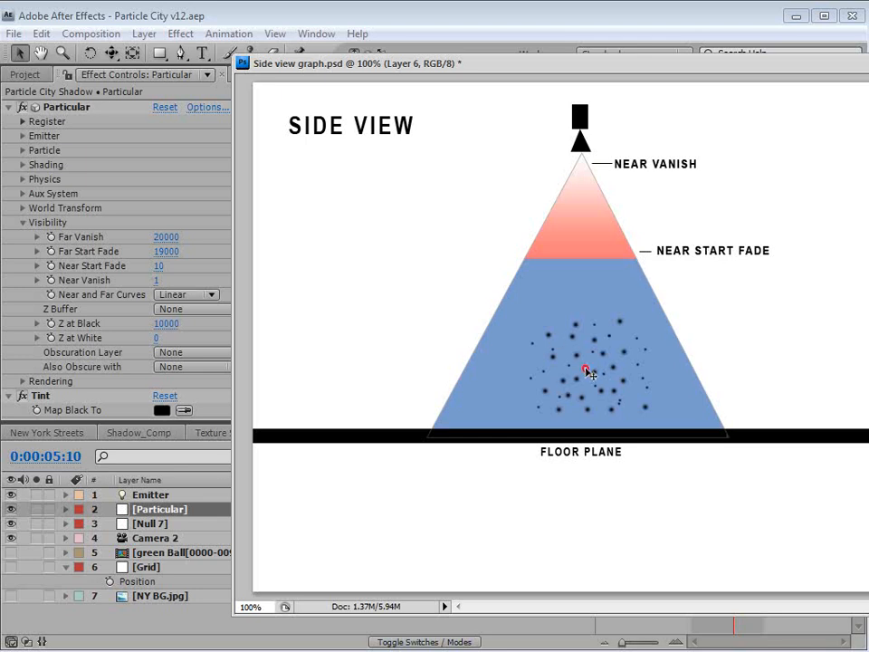
pyautogui.moveTo(589, 368); pyautogui.dragTo(590, 264)
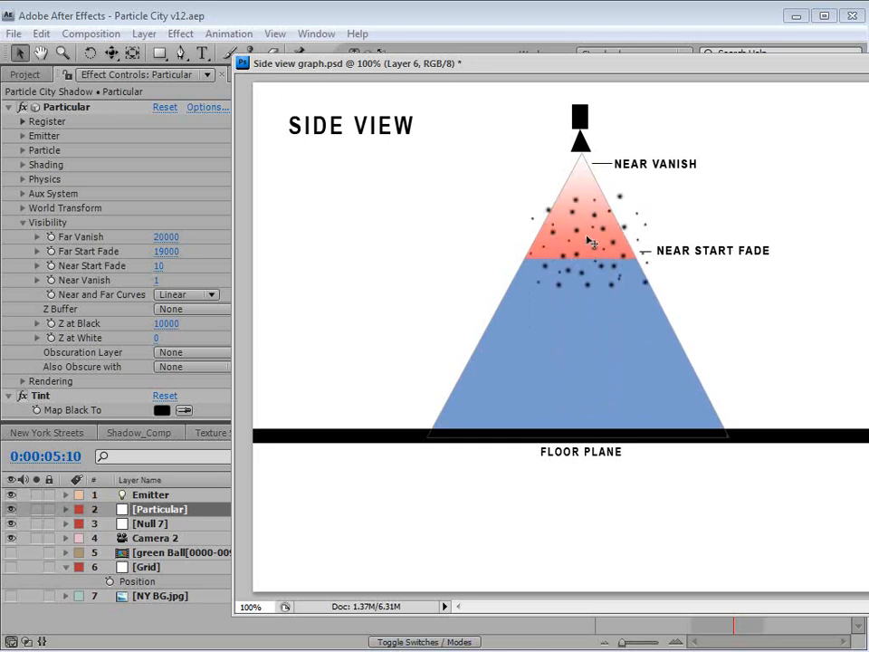
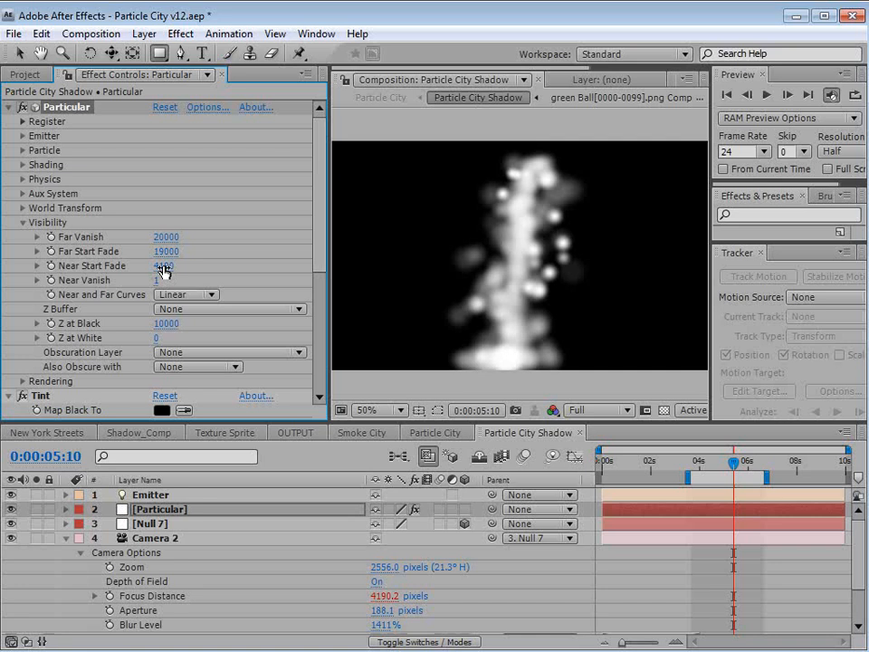
# - Consult the side-view diagram again, return to After Effects and raise Particular's Near Vanish to 4061
pyautogui.hotkey('alt', 'Tab')
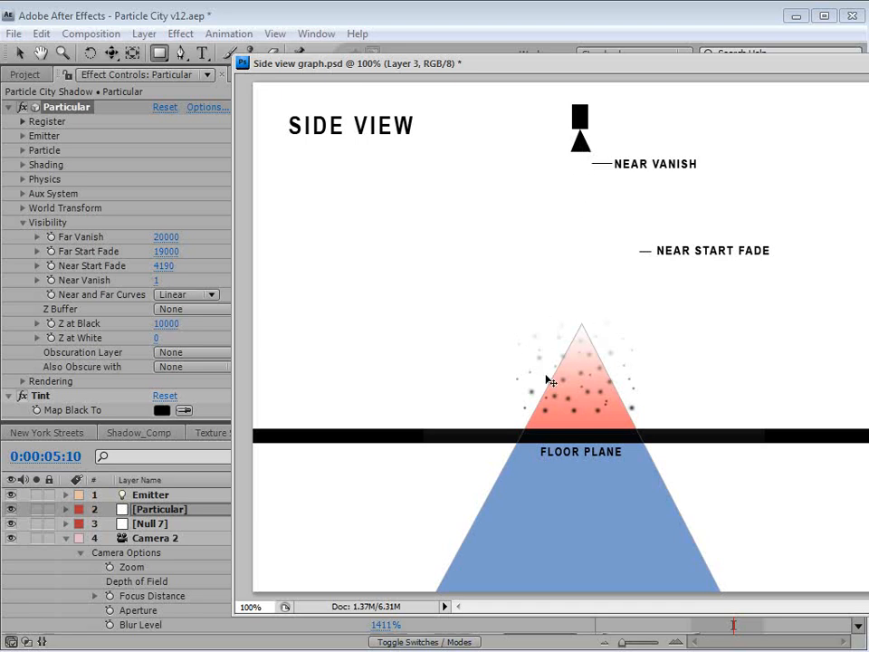
pyautogui.click(168, 5)
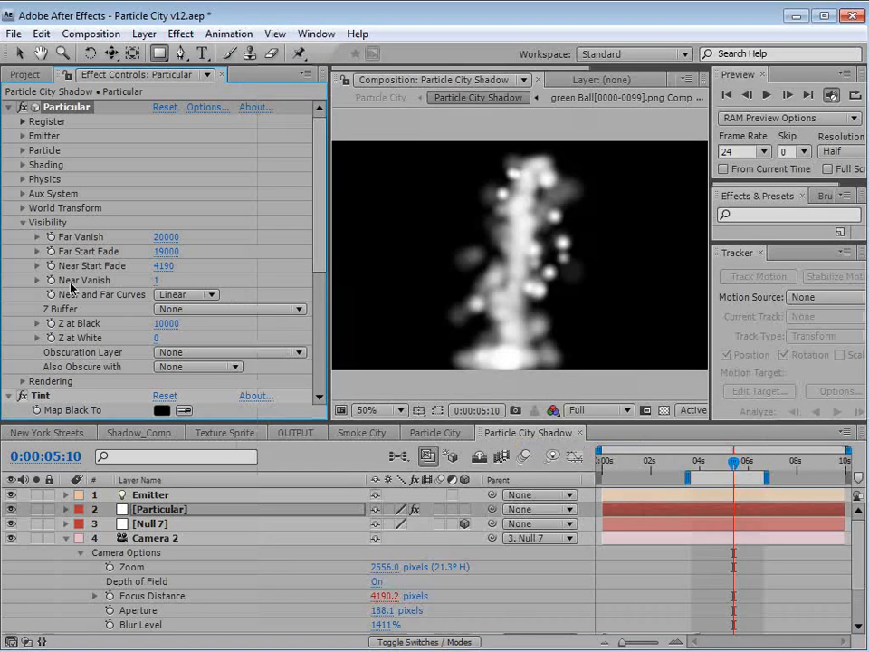
pyautogui.moveTo(158, 286); pyautogui.dragTo(462, 290)
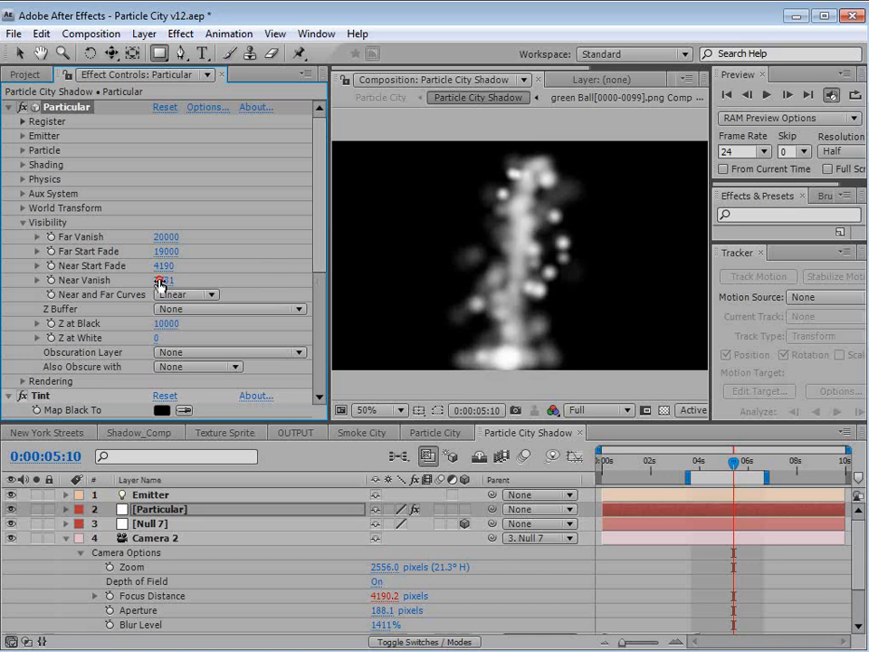
pyautogui.moveTo(160, 284); pyautogui.dragTo(188, 282)
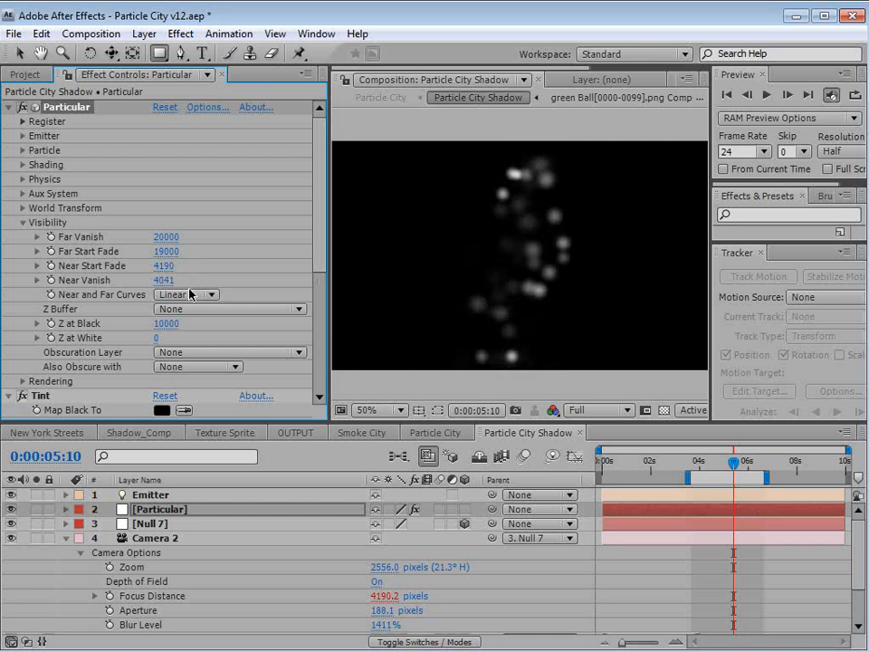
pyautogui.moveTo(160, 281); pyautogui.dragTo(162, 282)
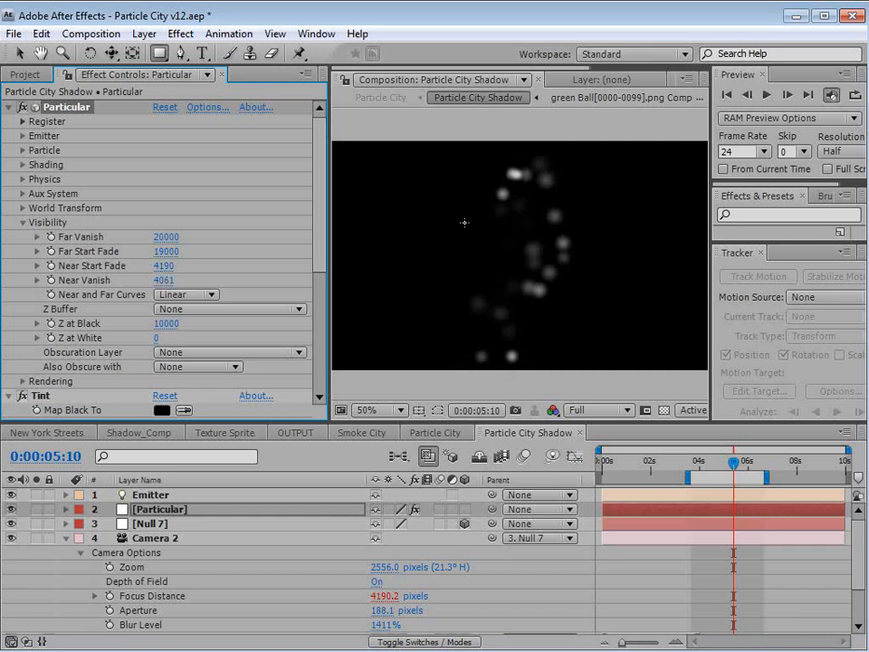
# - In the Particle City composition, make the Light Gray Solid 7 layer visible behind the balls to inspect their shadows
pyautogui.click(435, 433)
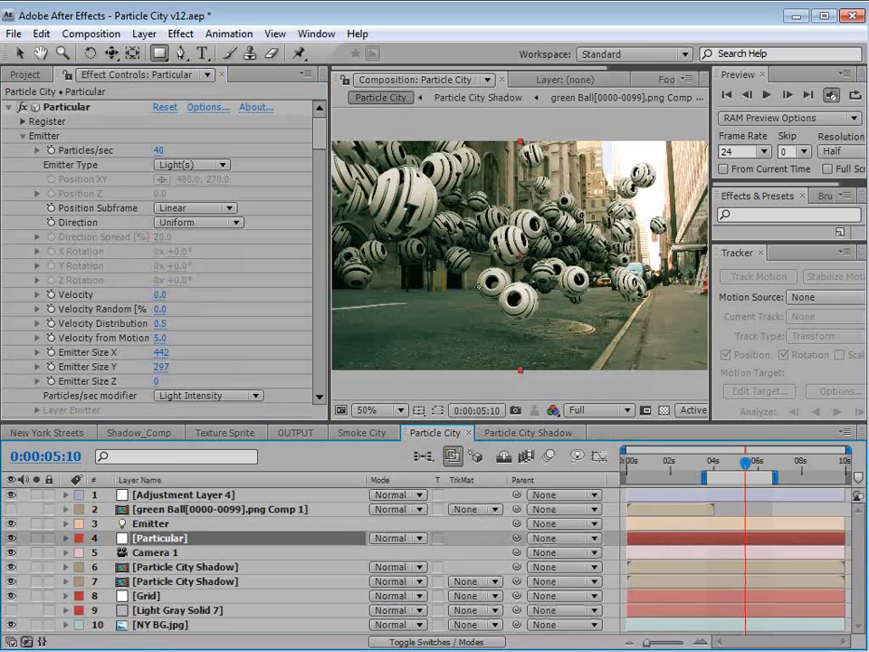
pyautogui.click(10, 611)
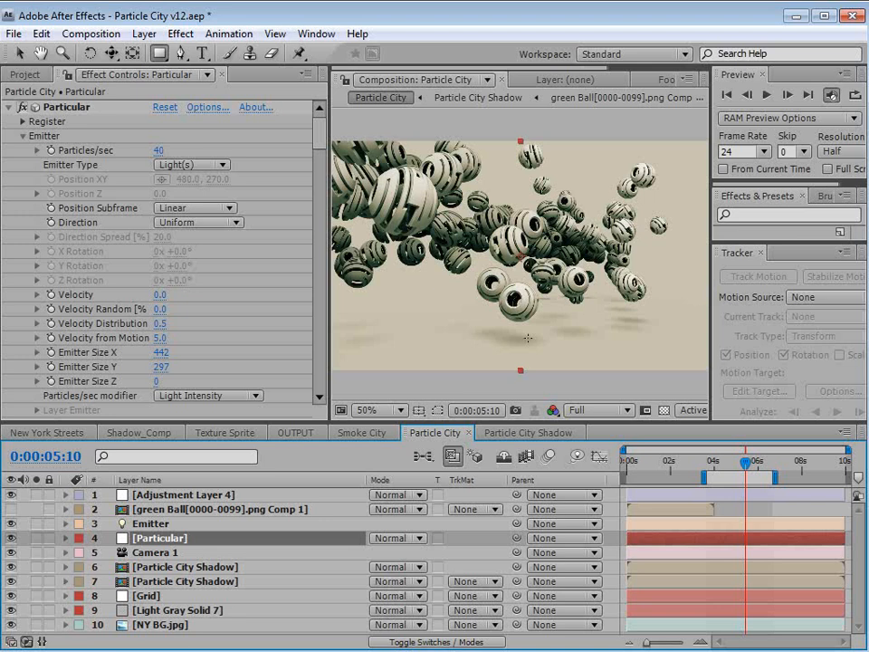
# - Lower Near Vanish in the Particle City Shadow composition to 3991 and check the shadows in Particle City
pyautogui.click(525, 432)
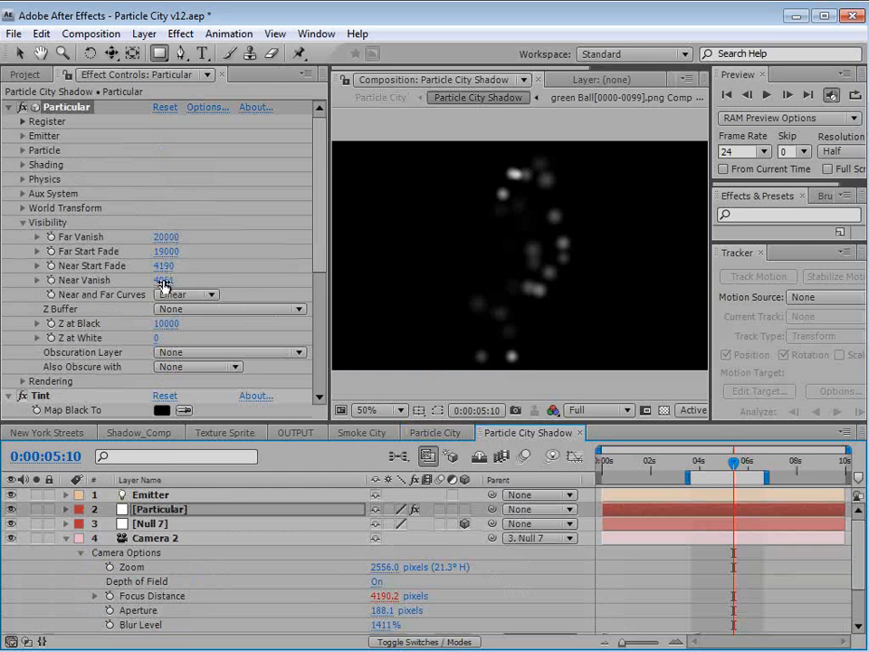
pyautogui.moveTo(161, 279); pyautogui.dragTo(161, 281)
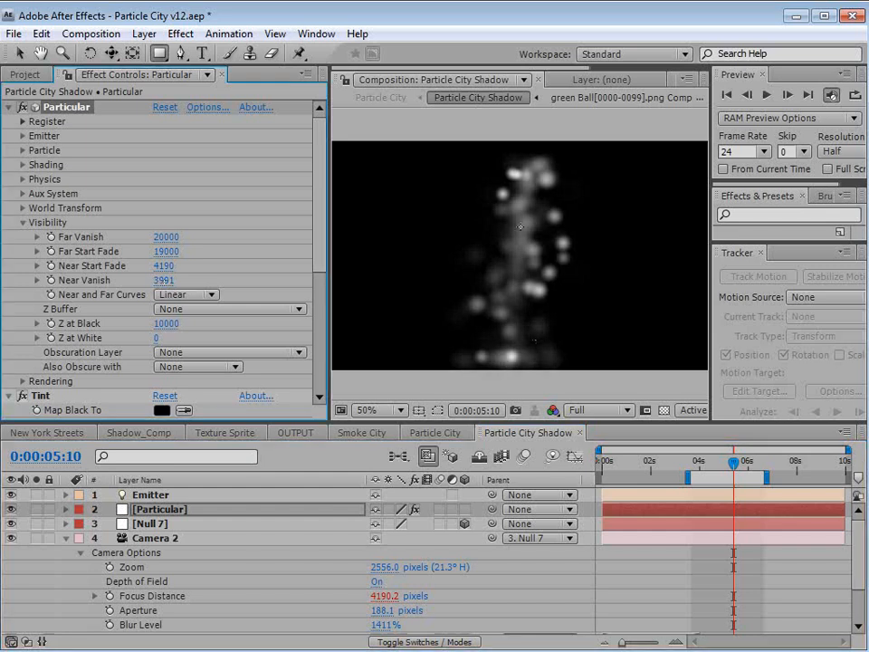
pyautogui.click(435, 433)
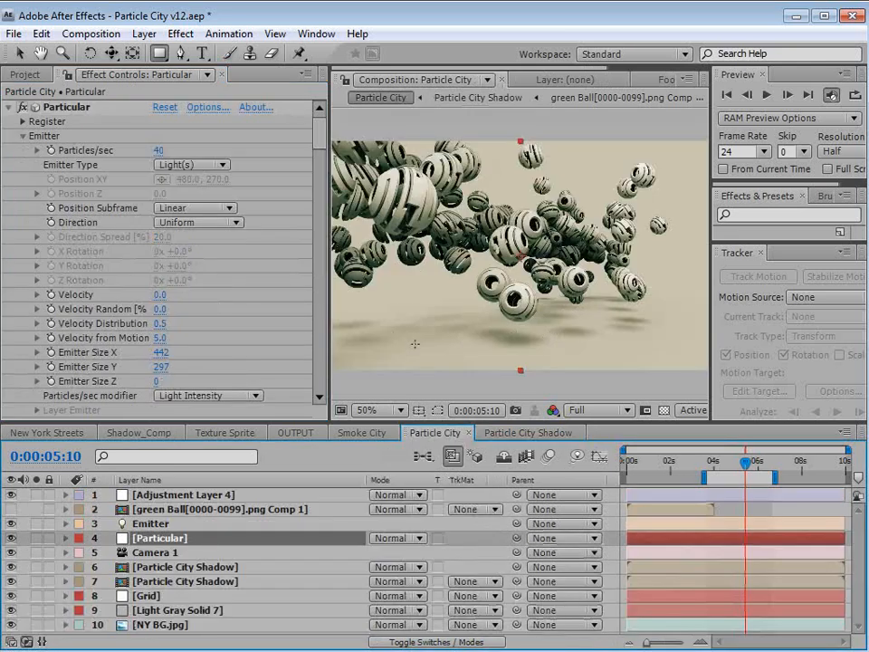
# - In Particle City Shadow, set Camera 2's Blur Level to 1491% and Particular's Near Vanish to 3891, and check the shadows in Particle City
pyautogui.click(520, 432)
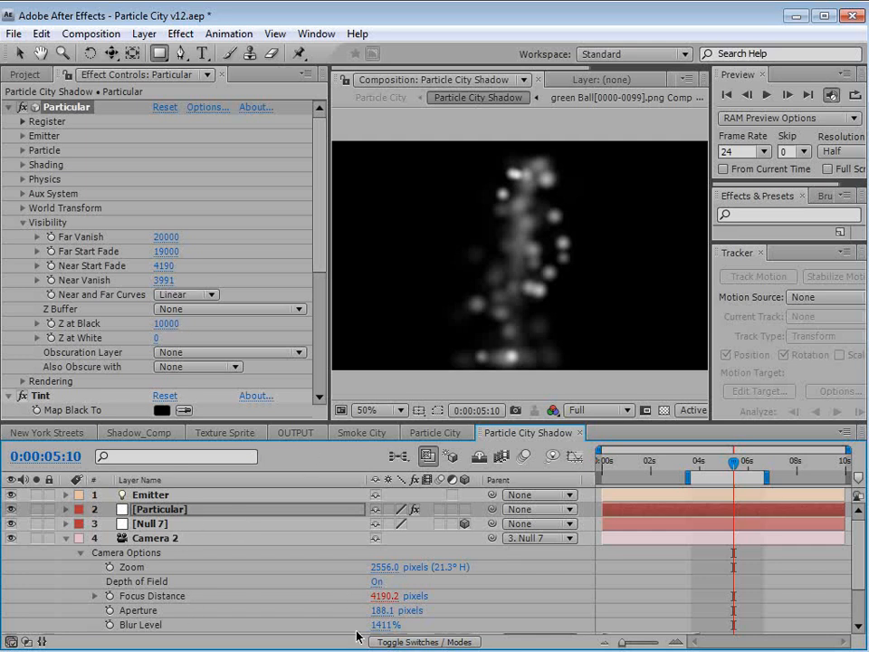
pyautogui.moveTo(385, 625); pyautogui.dragTo(439, 625)
pyautogui.click(199, 506)
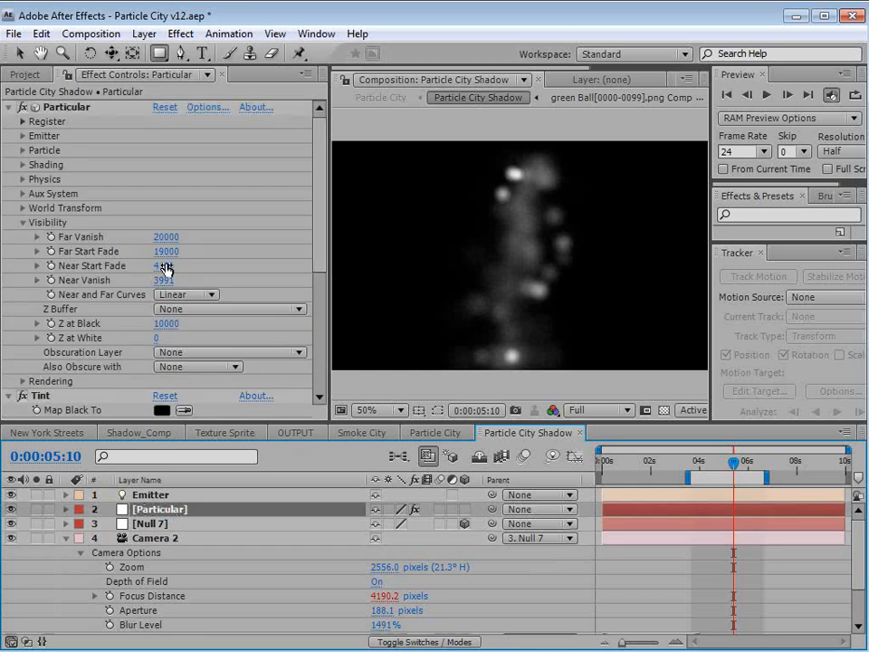
pyautogui.moveTo(165, 280); pyautogui.dragTo(158, 281)
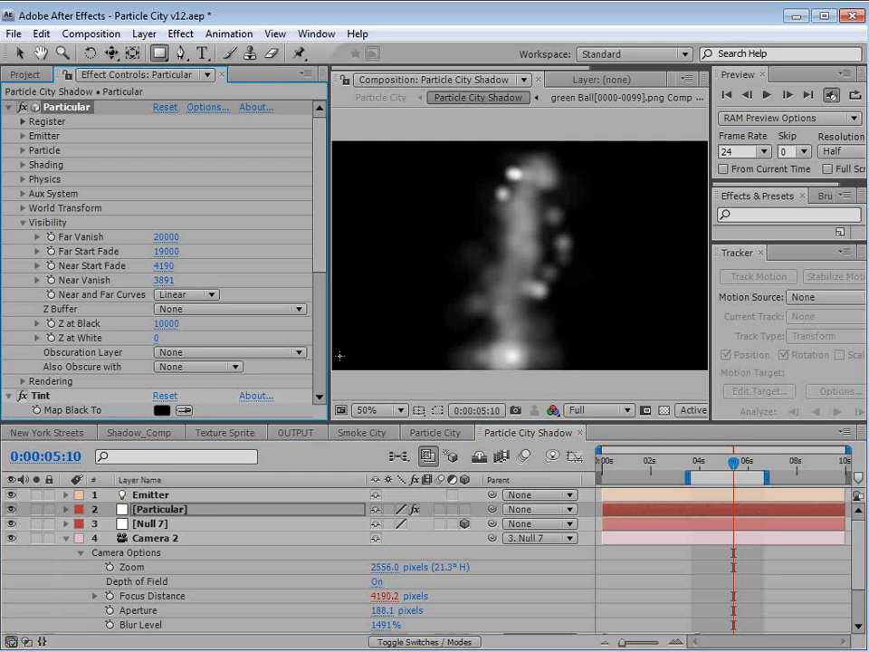
pyautogui.click(430, 433)
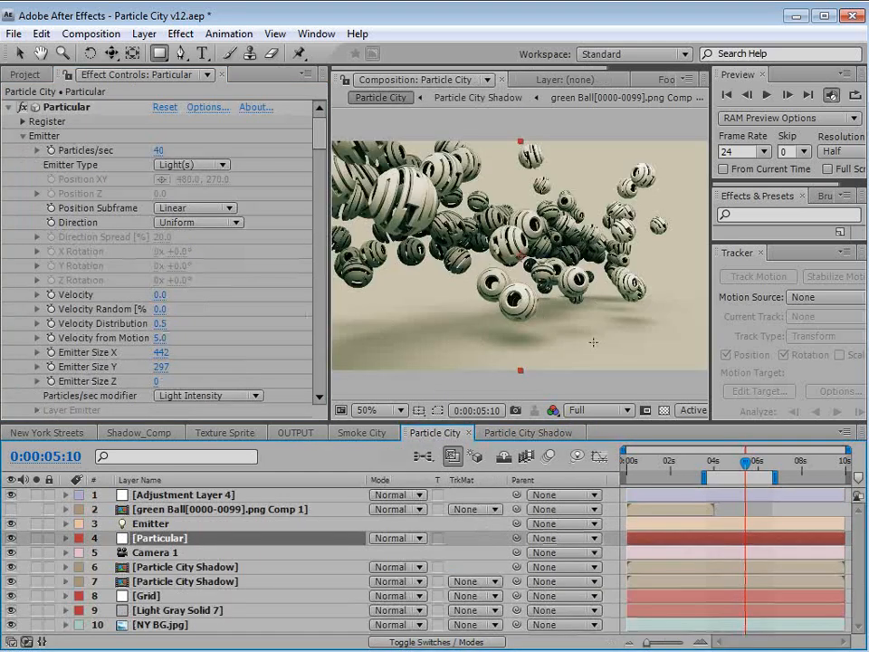
pyautogui.moveTo(745, 462)
pyautogui.mouseDown()
pyautogui.moveTo(716, 464)
pyautogui.moveTo(741, 472)
pyautogui.moveTo(754, 464)
pyautogui.mouseUp()
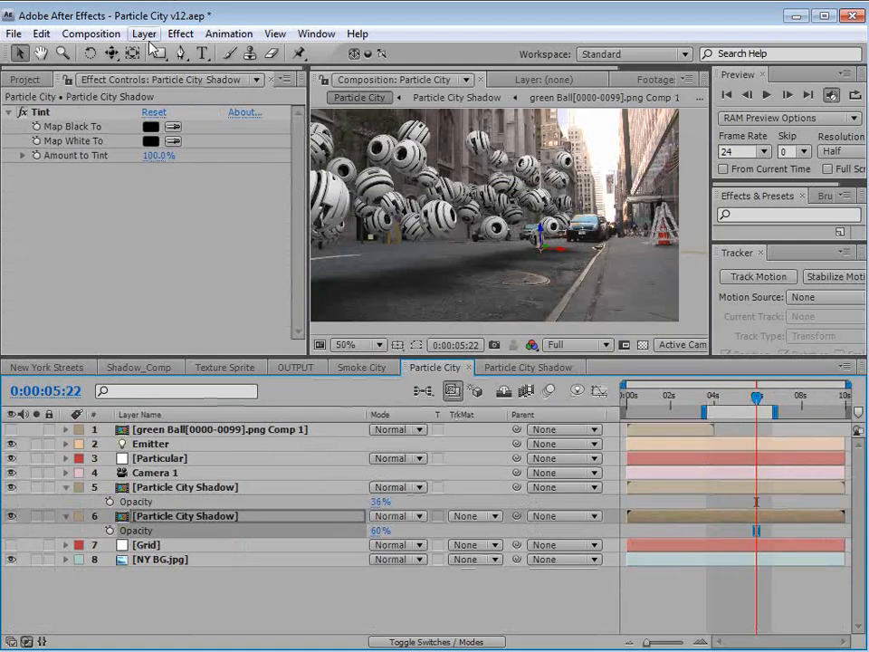
# - Add an adjustment layer on top of the Particle City composition and apply the Curves effect to it
pyautogui.click(144, 33)
pyautogui.click(485, 165)
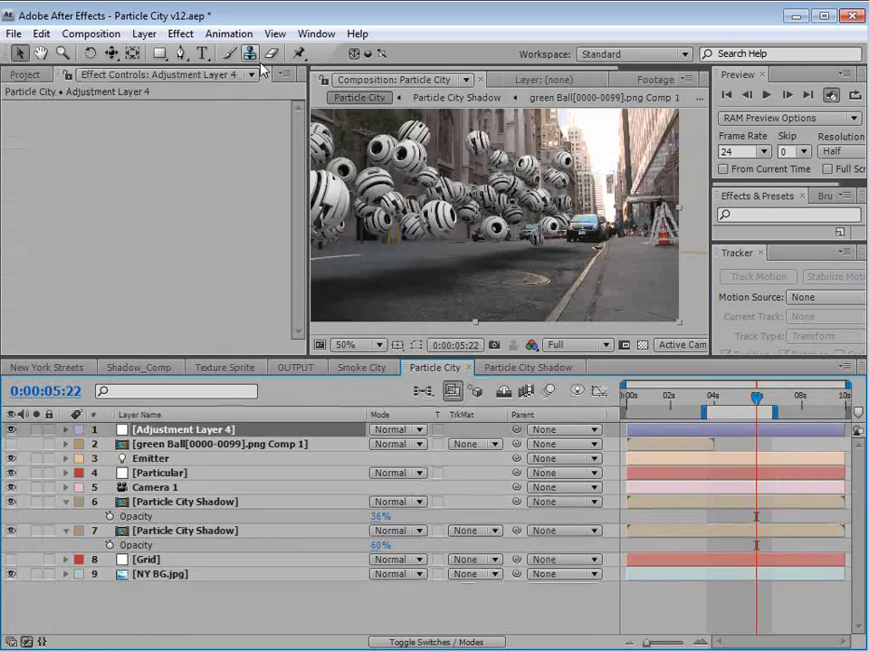
pyautogui.click(180, 34)
pyautogui.moveTo(255, 193)
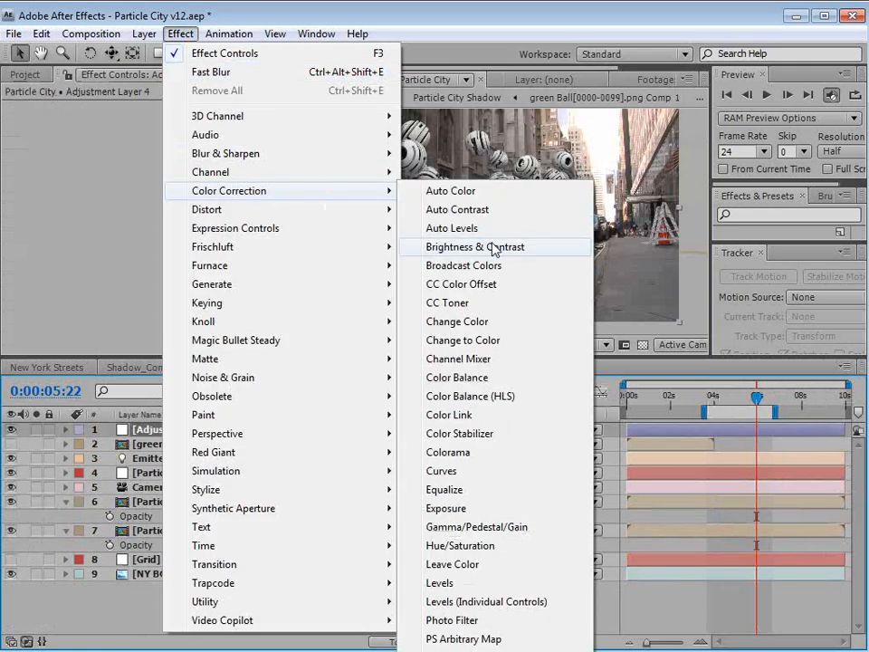
pyautogui.click(439, 469)
# - In the adjustment layer's Curves, pull down the red channel's shadows and lower the blue channel's midtones
pyautogui.click(171, 121)
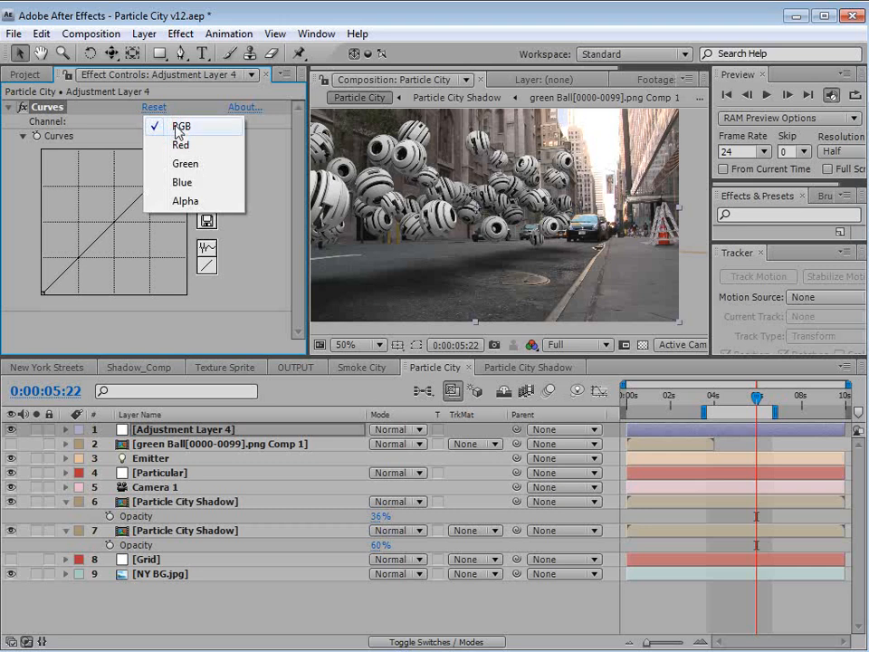
pyautogui.click(194, 144)
pyautogui.moveTo(90, 247); pyautogui.dragTo(112, 229)
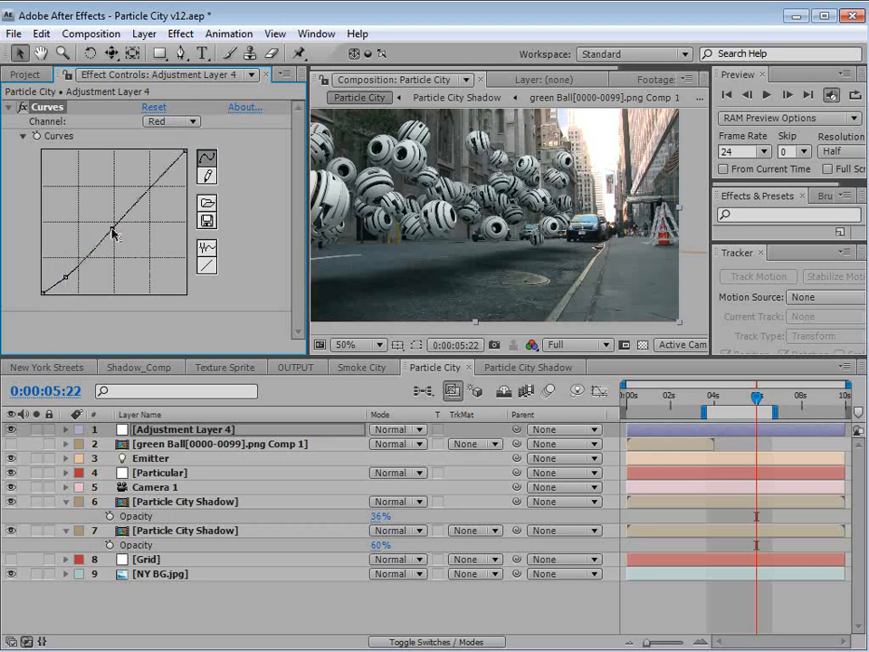
pyautogui.moveTo(67, 277); pyautogui.dragTo(66, 281)
pyautogui.moveTo(111, 228); pyautogui.dragTo(131, 222)
pyautogui.click(170, 121)
pyautogui.click(183, 158)
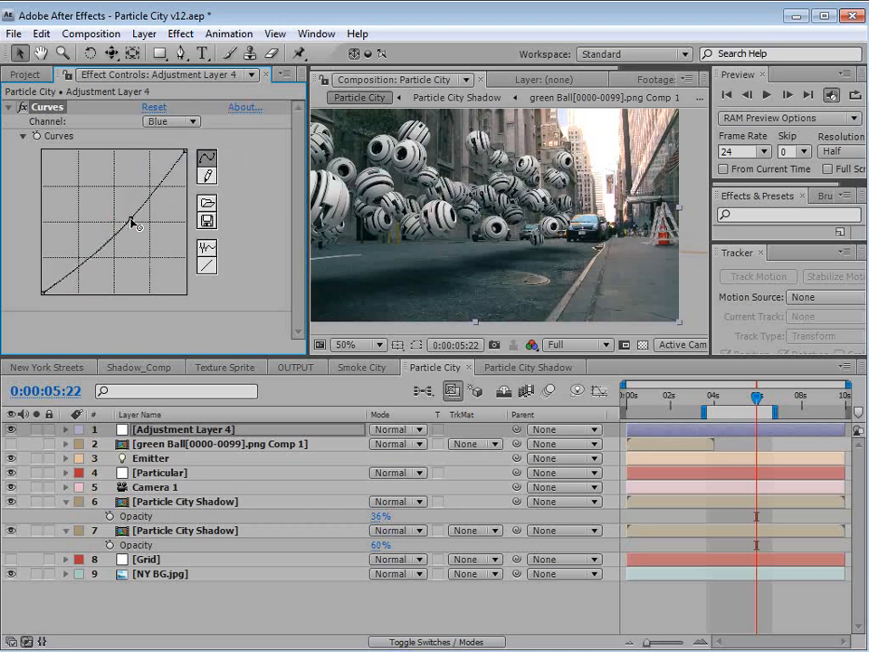
# - On the RGB curve, raise the midtones and add points that hold down the dark tones for more contrast
pyautogui.click(170, 120)
pyautogui.click(180, 65)
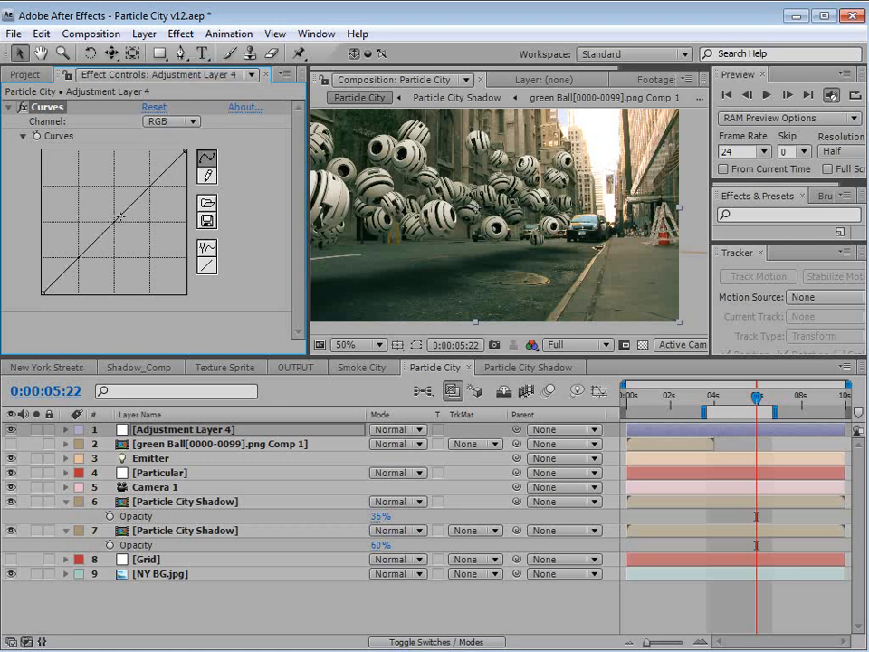
pyautogui.moveTo(117, 219); pyautogui.dragTo(124, 202)
pyautogui.click(90, 241)
pyautogui.moveTo(89, 241); pyautogui.dragTo(80, 254)
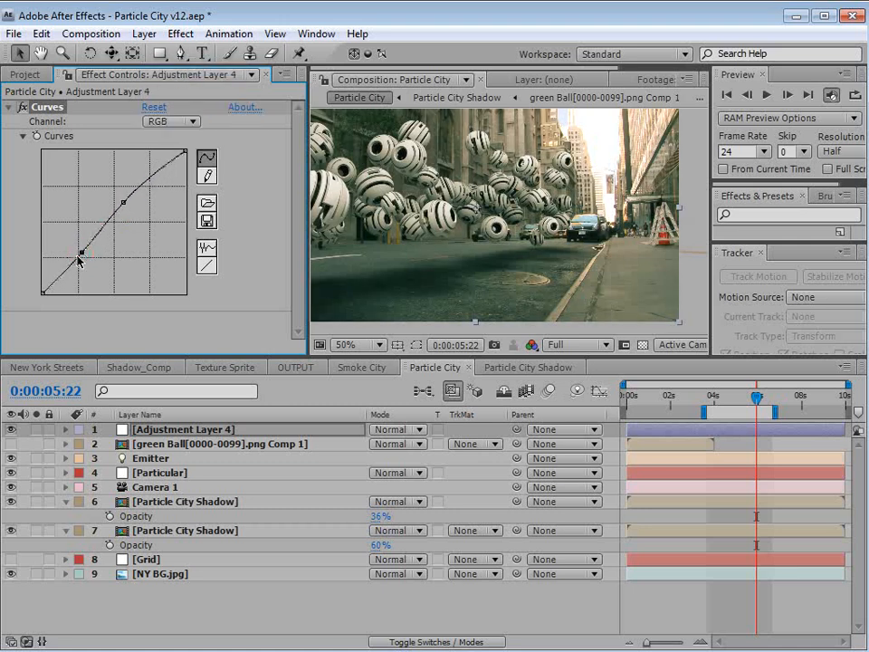
pyautogui.click(55, 281)
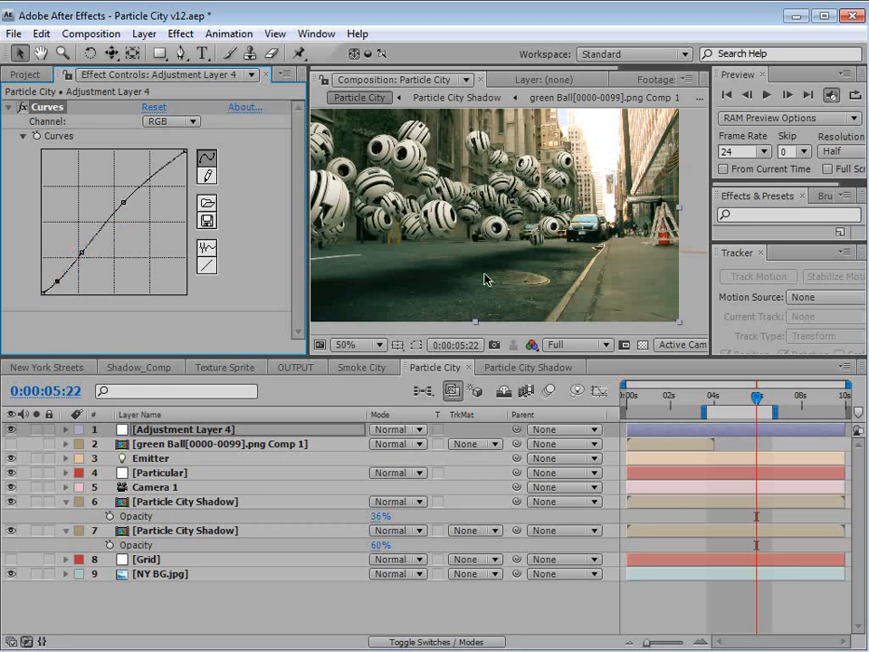
# - Lower the opacity of the unblurred, lower Particle City Shadow layer to 39%
pyautogui.click(338, 546)
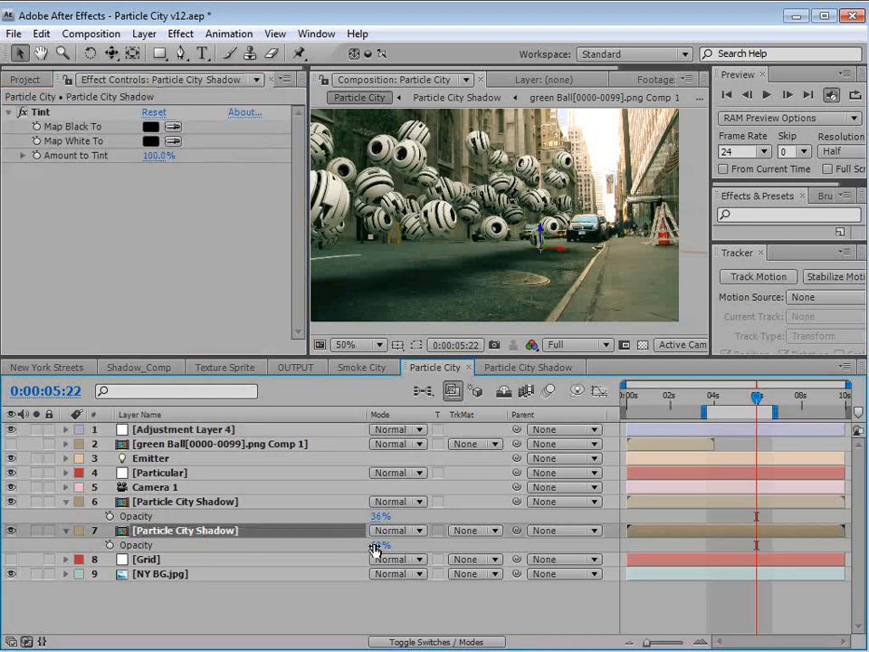
pyautogui.moveTo(375, 548); pyautogui.dragTo(361, 544)
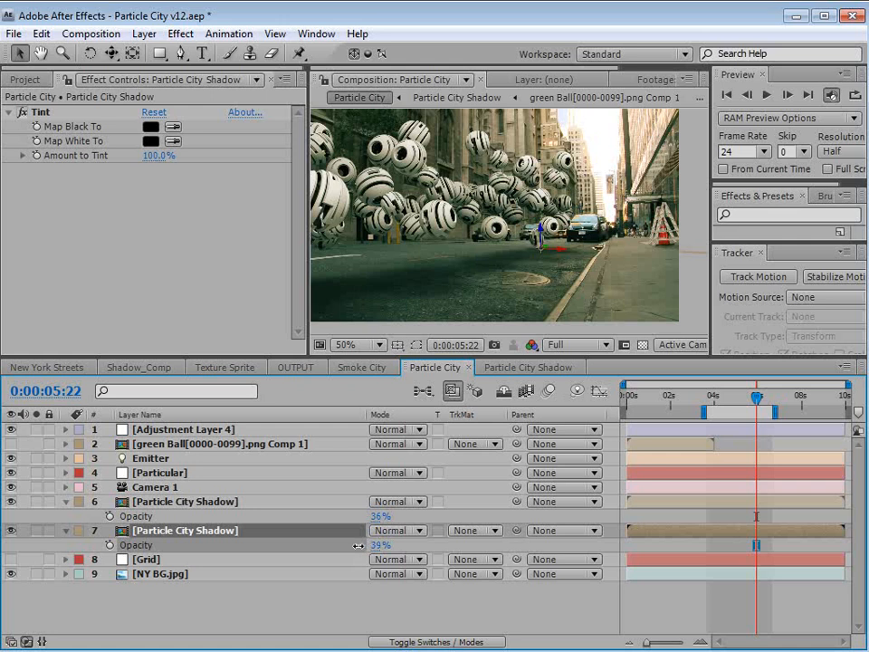
# - Check the composite enlarged and around 0:00:04:10, and collapse the properties of both Particle City Shadow layers
pyautogui.press('`')
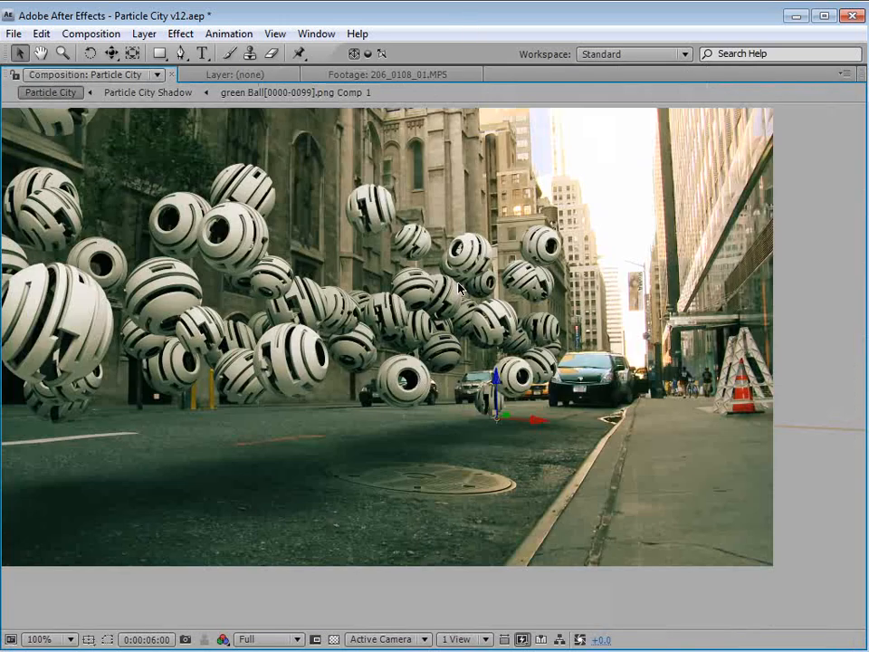
pyautogui.press('`')
pyautogui.moveTo(756, 403); pyautogui.dragTo(722, 412)
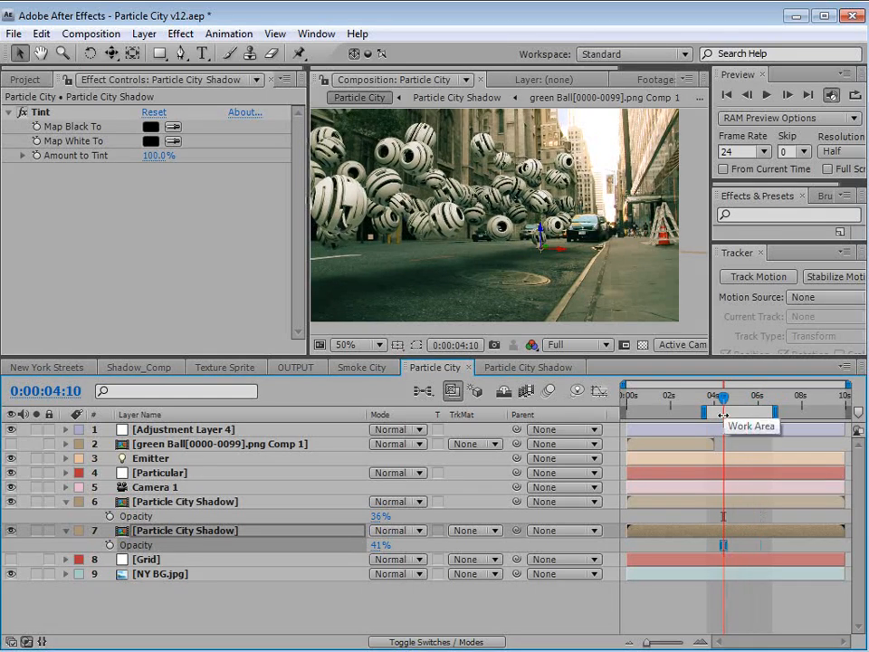
pyautogui.click(65, 502)
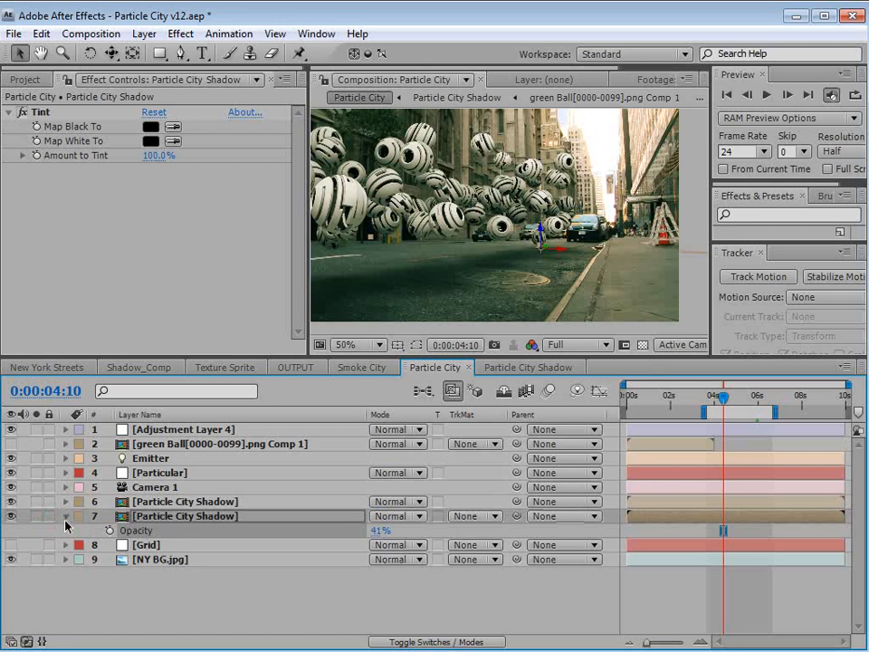
pyautogui.click(65, 516)
pyautogui.click(183, 586)
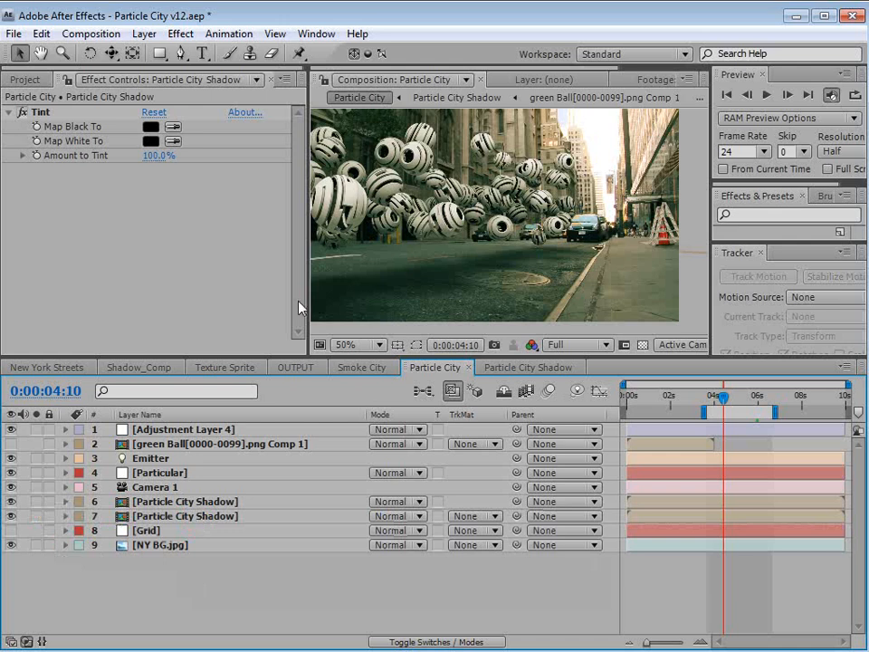
# - Raise the Emitter light's end position at the 0:00:04:02 keyframe by setting its Y position to -0.7
pyautogui.click(151, 459)
pyautogui.press('p')
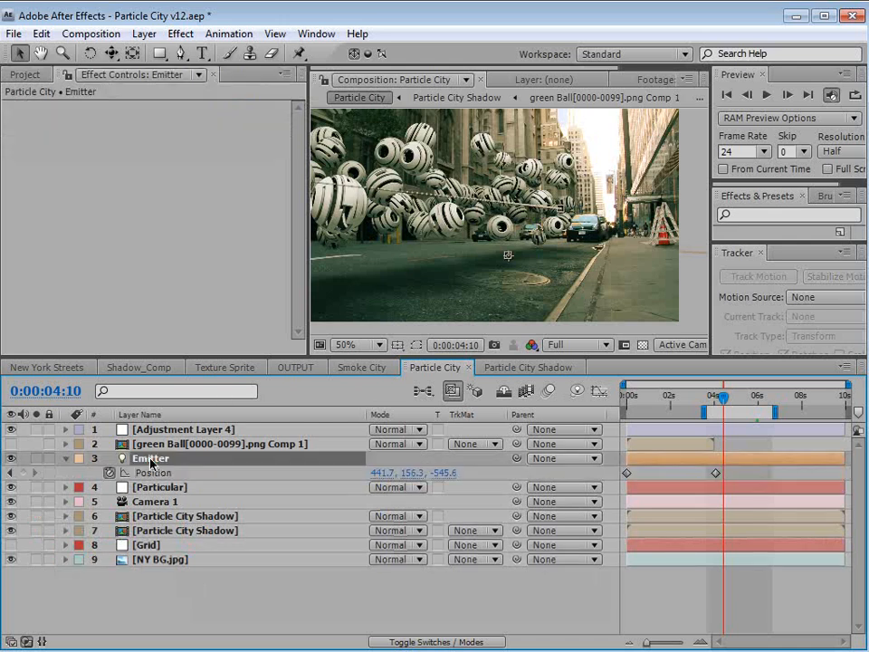
pyautogui.moveTo(730, 404); pyautogui.dragTo(718, 405)
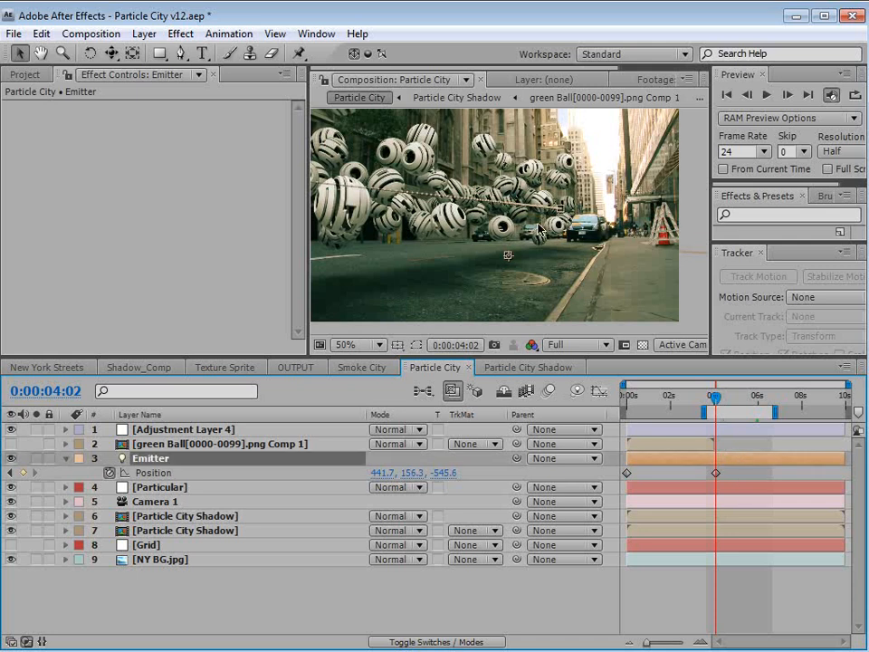
pyautogui.moveTo(412, 473); pyautogui.dragTo(264, 481)
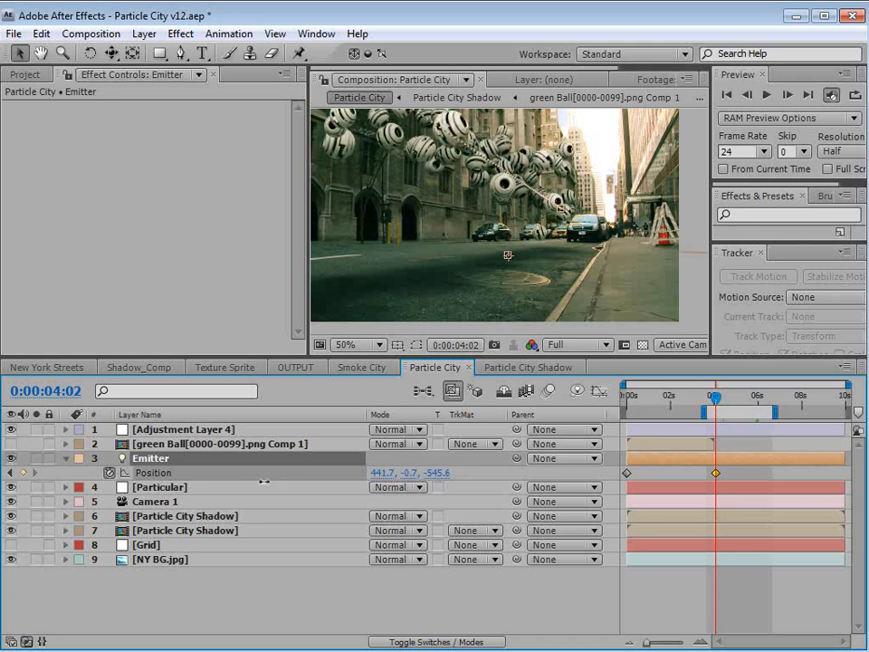
# - Replace the Emitter light in the Particle City Shadow composition with a copy of the repositioned Emitter from Particle City
pyautogui.click(644, 463)
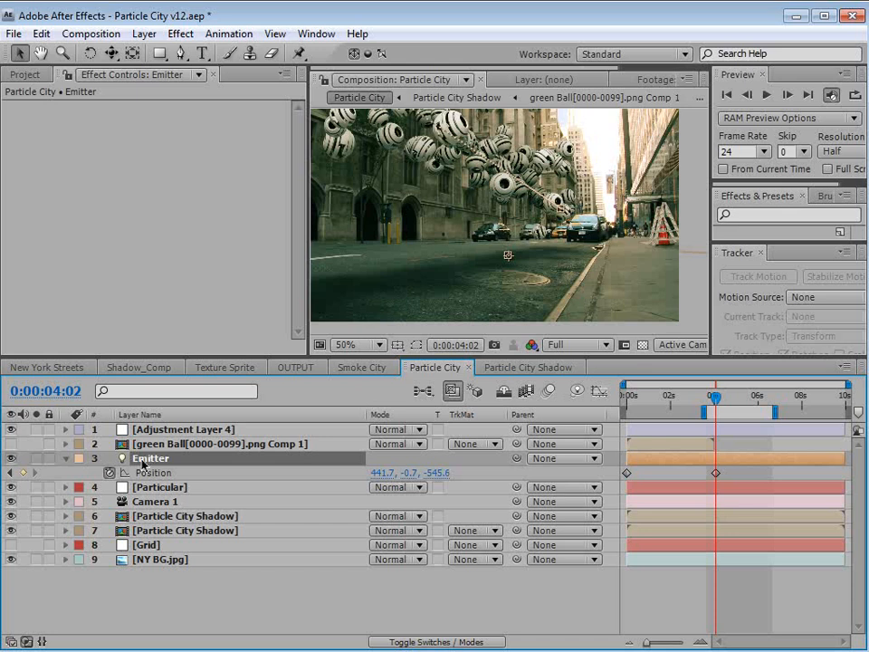
pyautogui.click(507, 367)
pyautogui.click(65, 443)
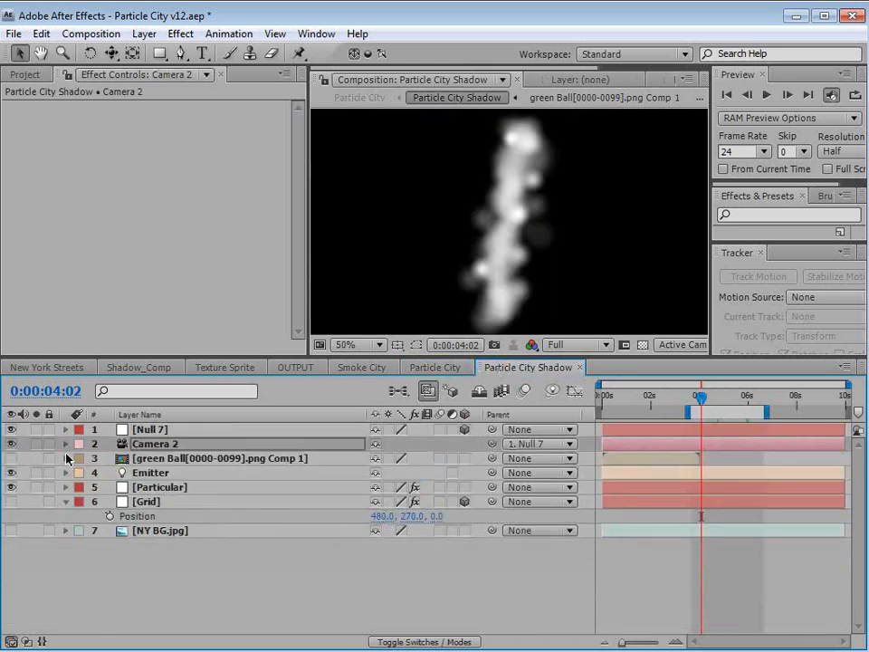
pyautogui.click(142, 474)
pyautogui.hotkey('ctrl', 'x')
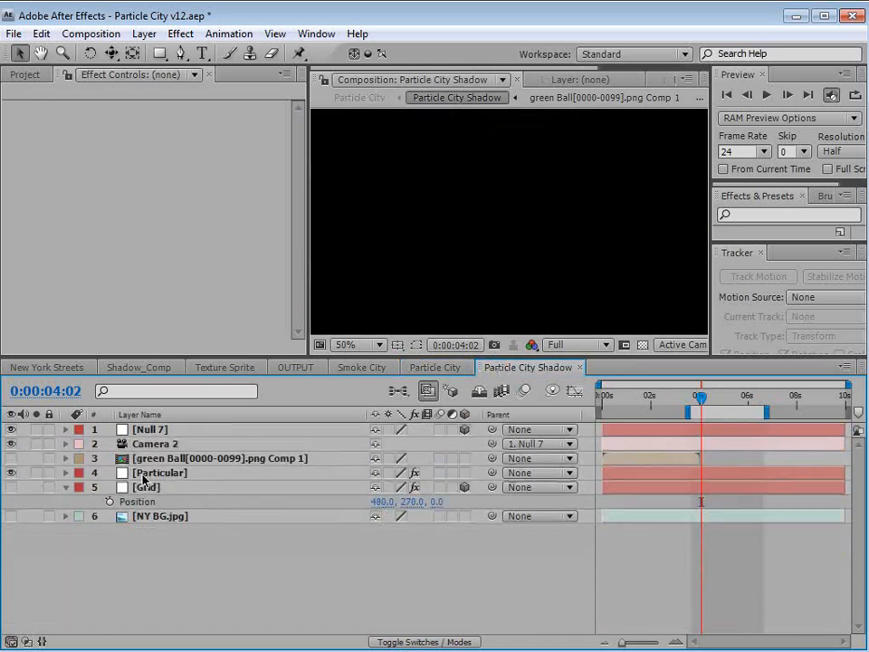
pyautogui.hotkey('ctrl', 'v')
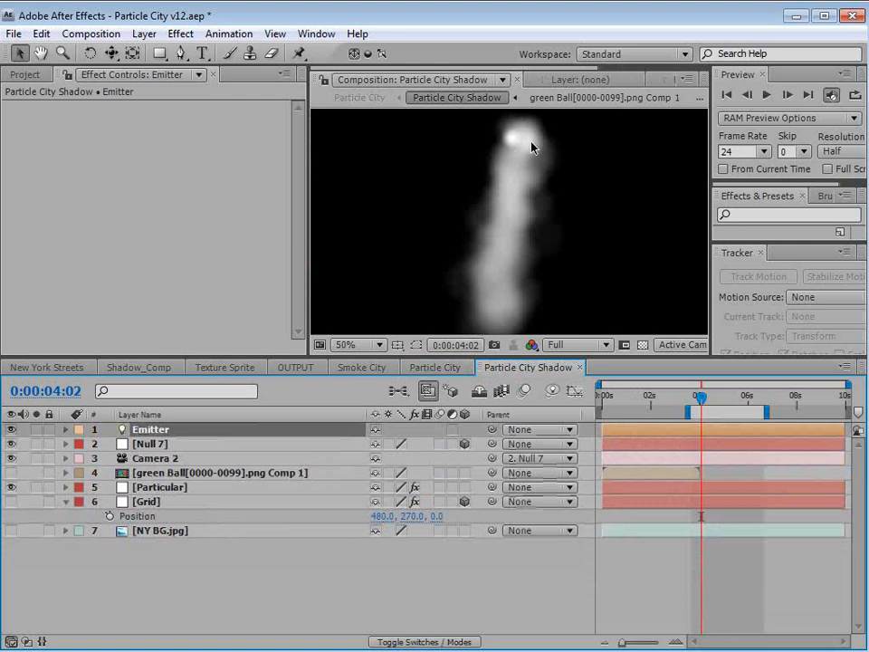
# - Set the lower Particle City Shadow layer's opacity to 40% in Particle City and compare the result with the shadow composition at 0:00:04:17
pyautogui.click(435, 366)
pyautogui.moveTo(711, 401); pyautogui.dragTo(730, 398)
pyautogui.click(190, 529)
pyautogui.press('t')
pyautogui.moveTo(374, 545); pyautogui.dragTo(378, 545)
pyautogui.click(524, 367)
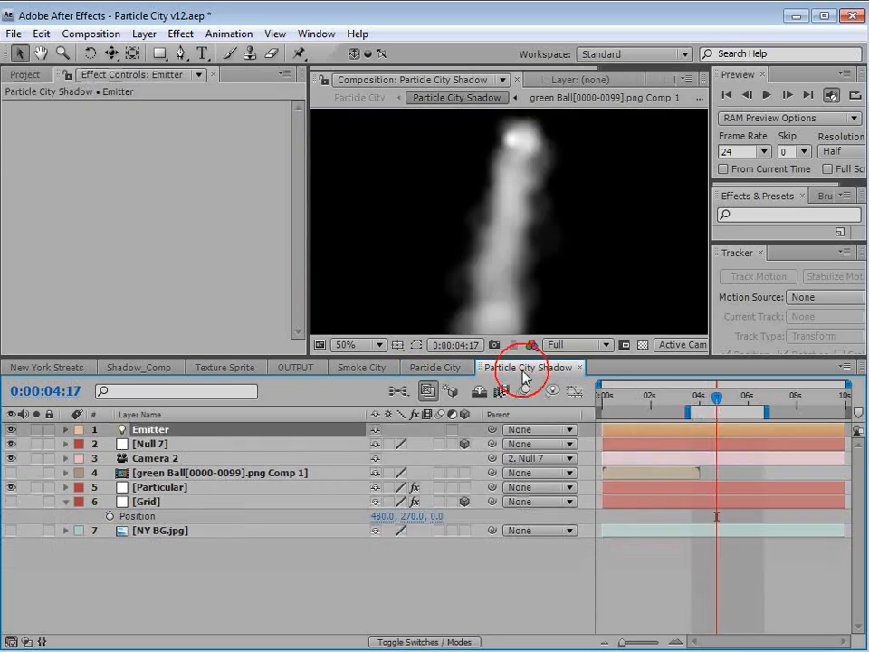
pyautogui.click(431, 368)
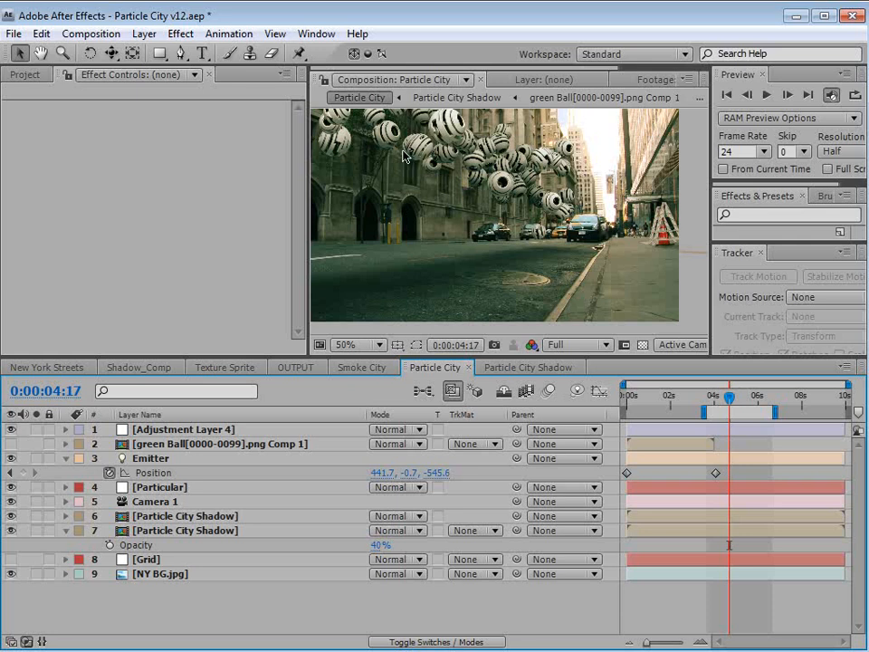
# - Enlarge the emitter of Particle City's Particular layer to Emitter Size X 442 and Emitter Size Y 297
pyautogui.click(158, 489)
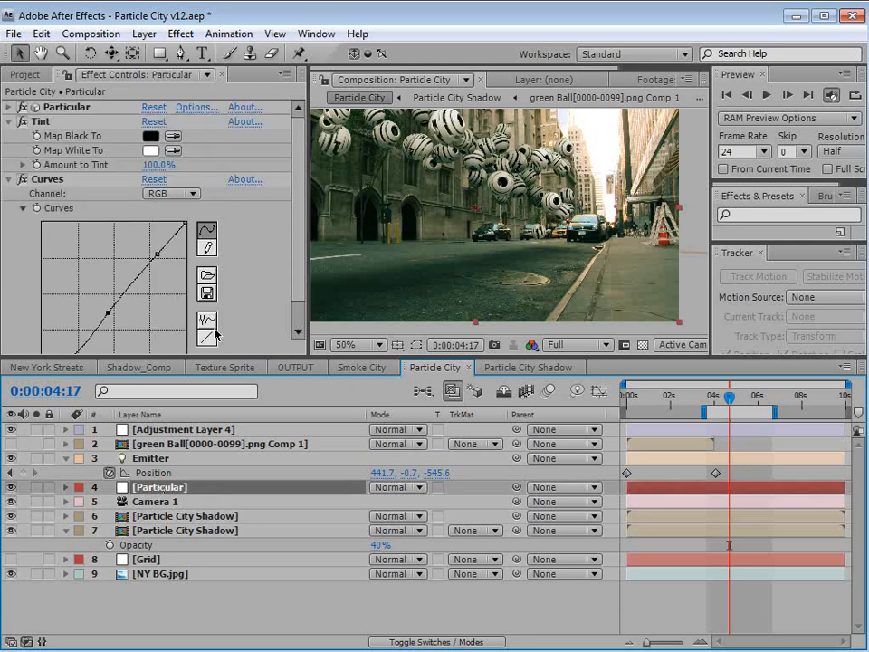
pyautogui.click(10, 107)
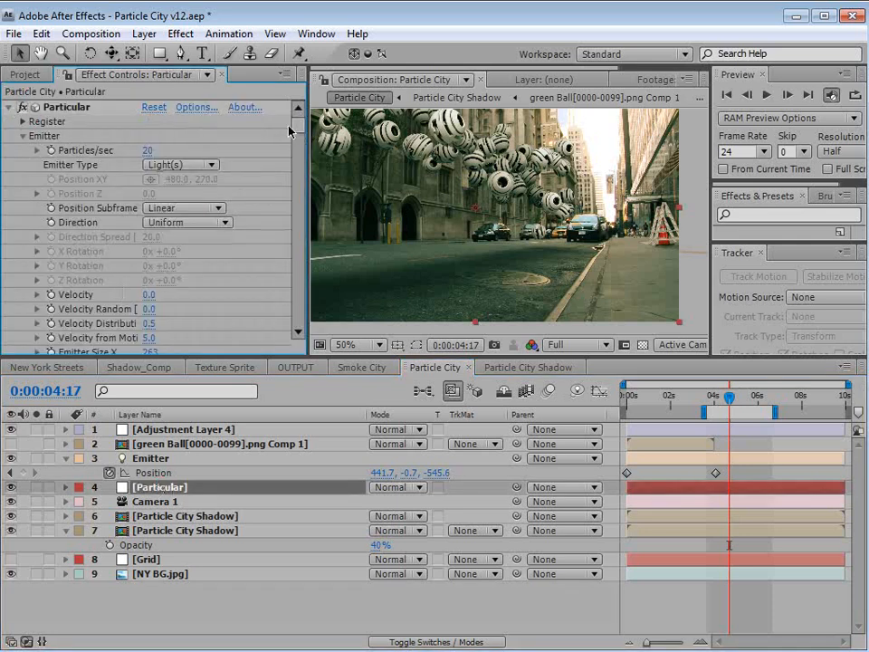
pyautogui.scroll(-3, 289, 131)
pyautogui.scroll(3, 221, 100)
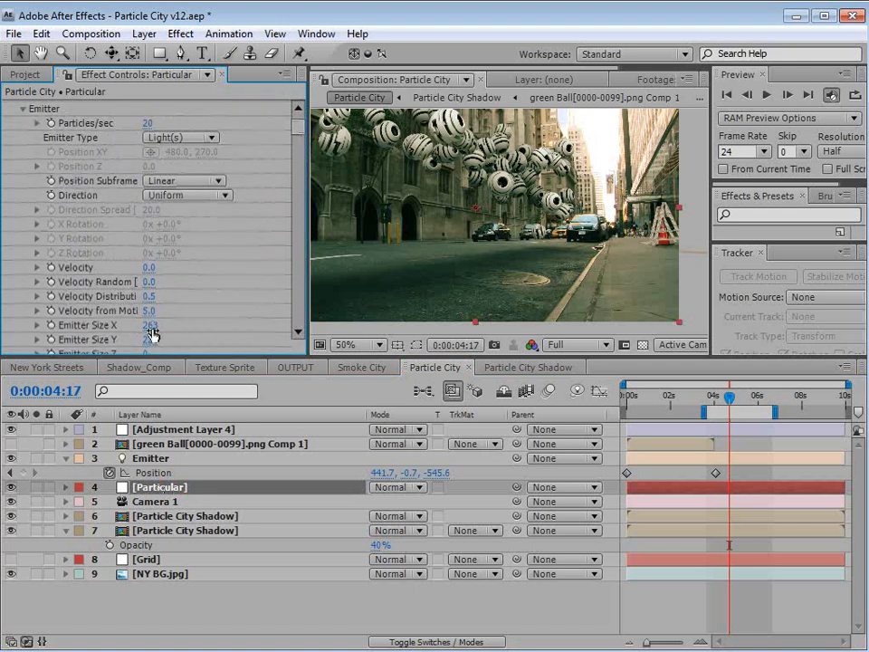
pyautogui.moveTo(152, 340); pyautogui.dragTo(290, 313)
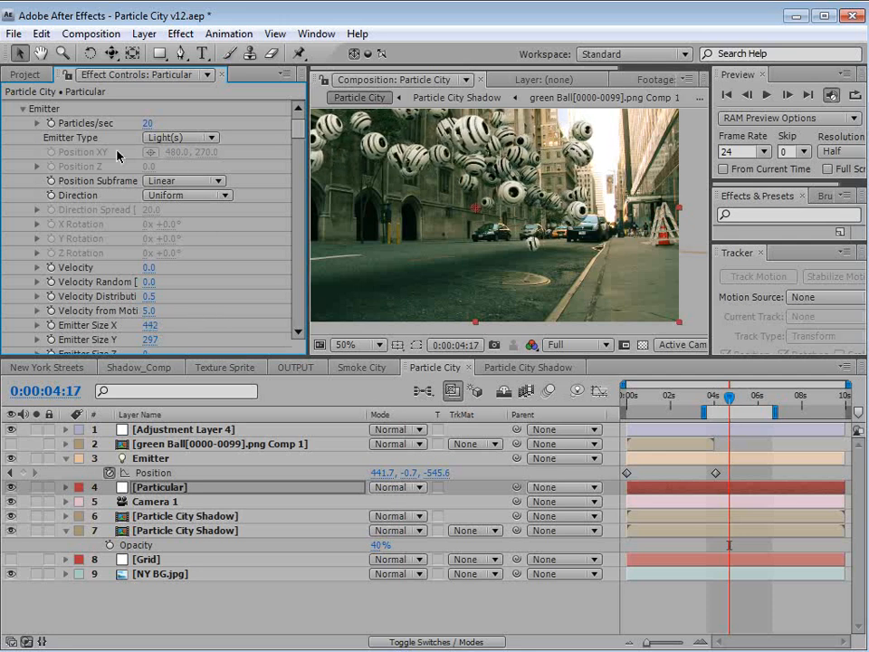
# - Set the Particular emitter's Particles/sec to 40 in Particle City
pyautogui.click(150, 123)
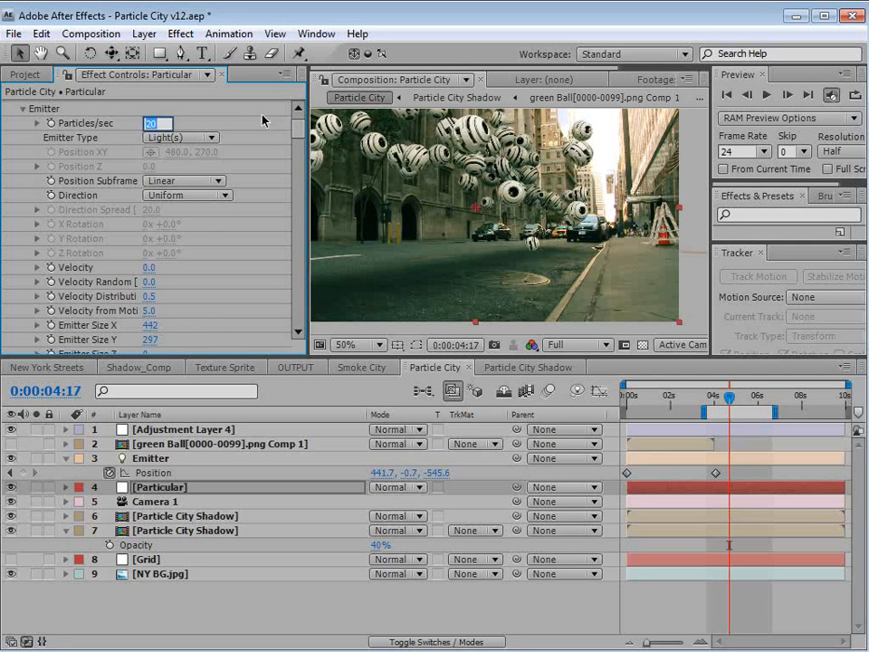
pyautogui.write('40')
pyautogui.press('Return')
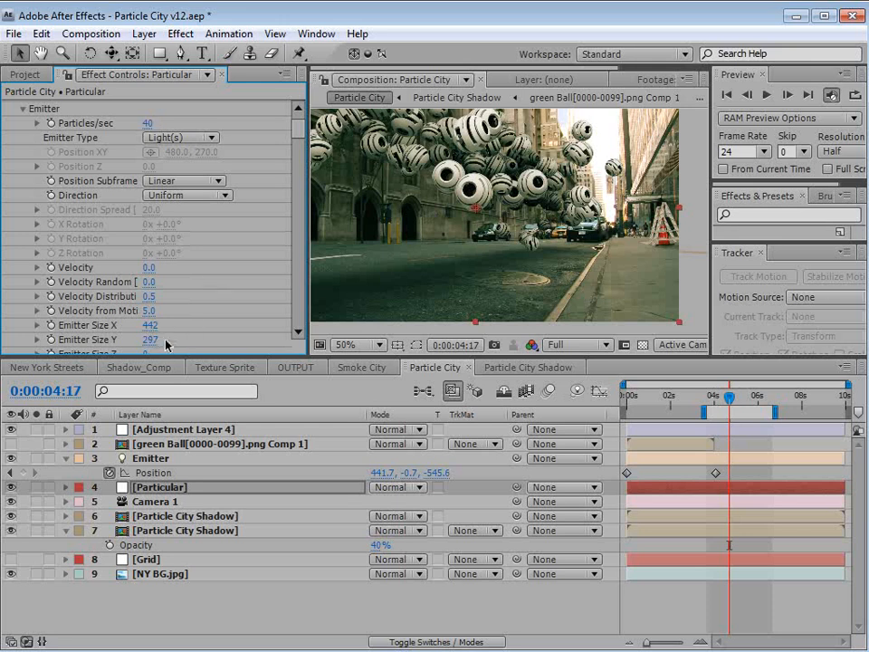
# - Set Particles/sec to 40 on the Particular layer in the Particle City Shadow composition and find its emitter size settings
pyautogui.click(517, 369)
pyautogui.click(166, 488)
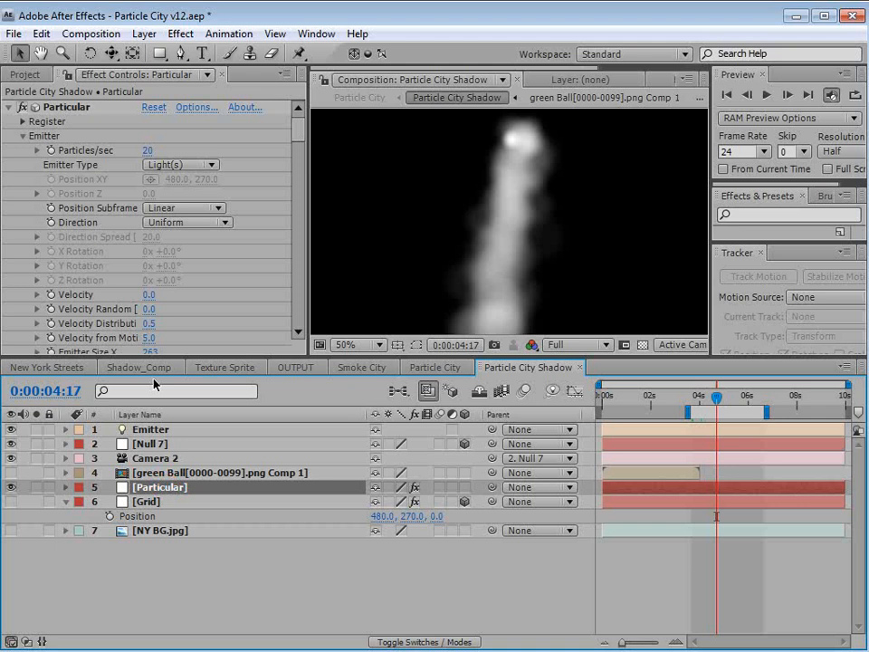
pyautogui.click(148, 150)
pyautogui.write('40')
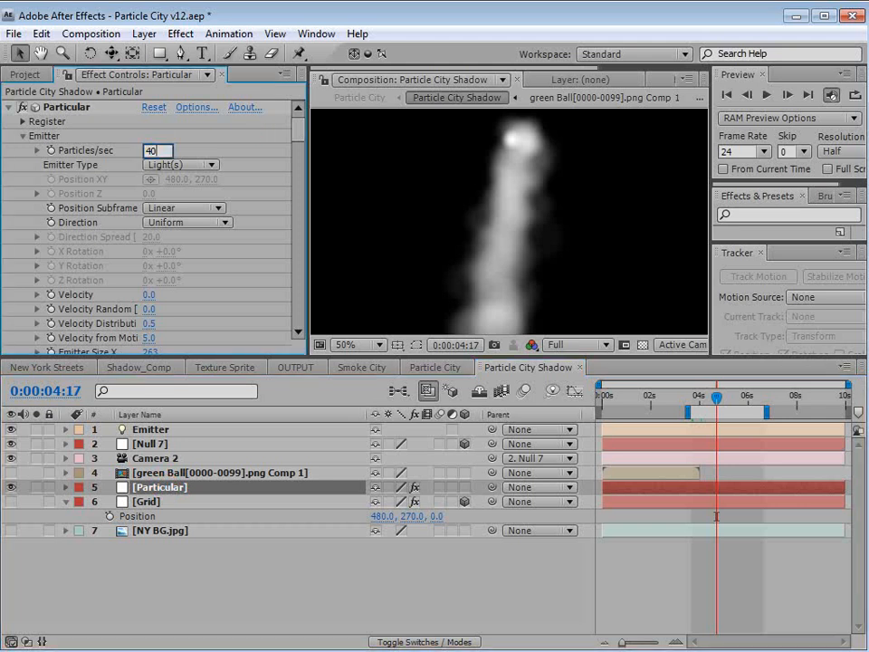
pyautogui.press('Return')
pyautogui.moveTo(297, 143); pyautogui.dragTo(298, 151)
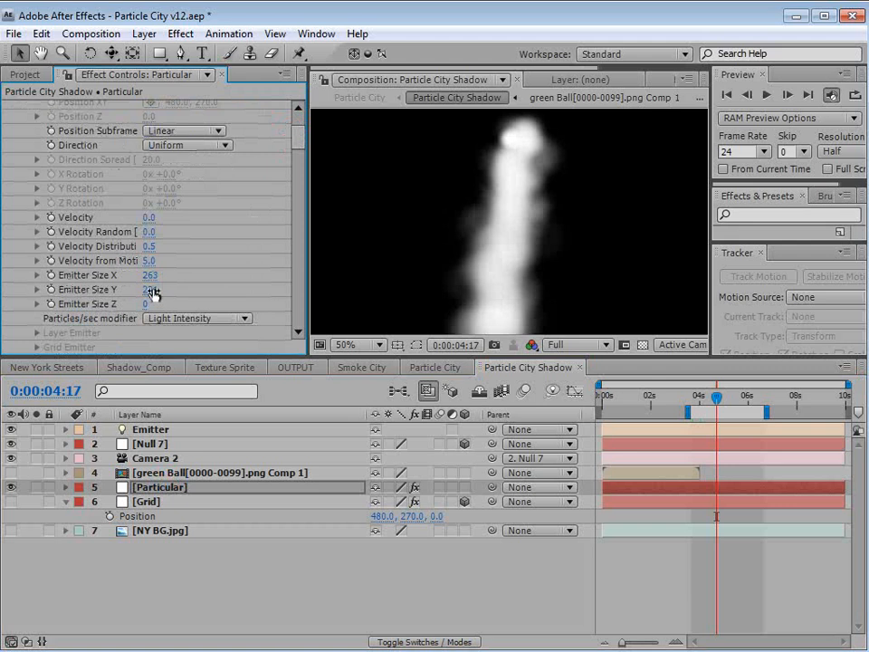
# - Replace the Particular layer in Particle City Shadow with a copy of the updated Particular layer from Particle City
pyautogui.click(437, 368)
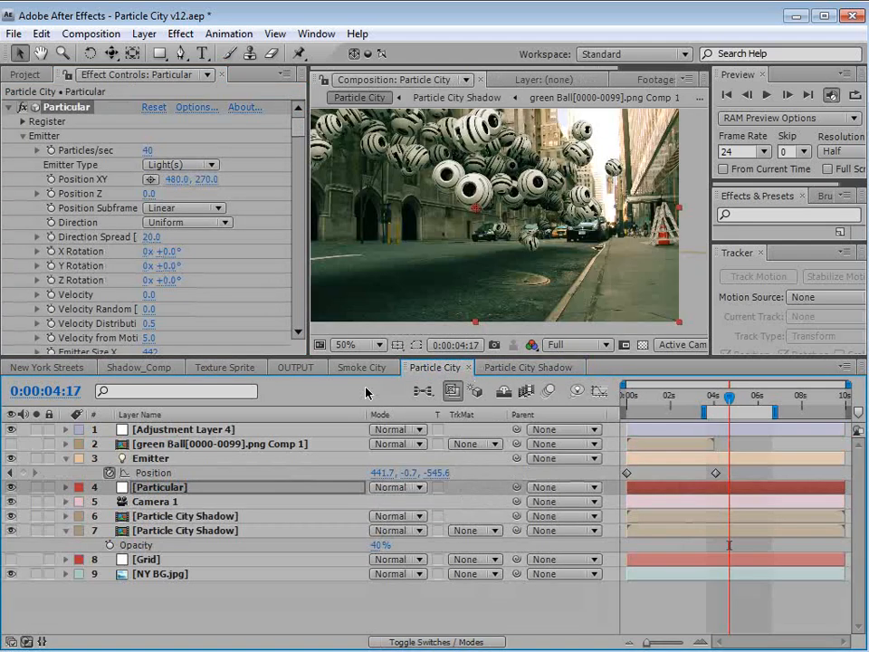
pyautogui.click(134, 491)
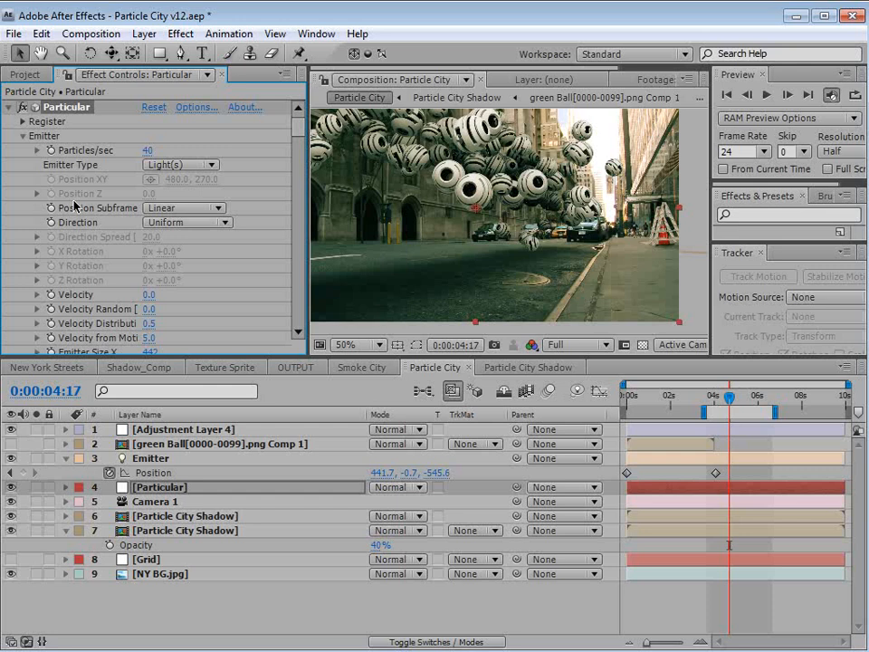
pyautogui.click(178, 489)
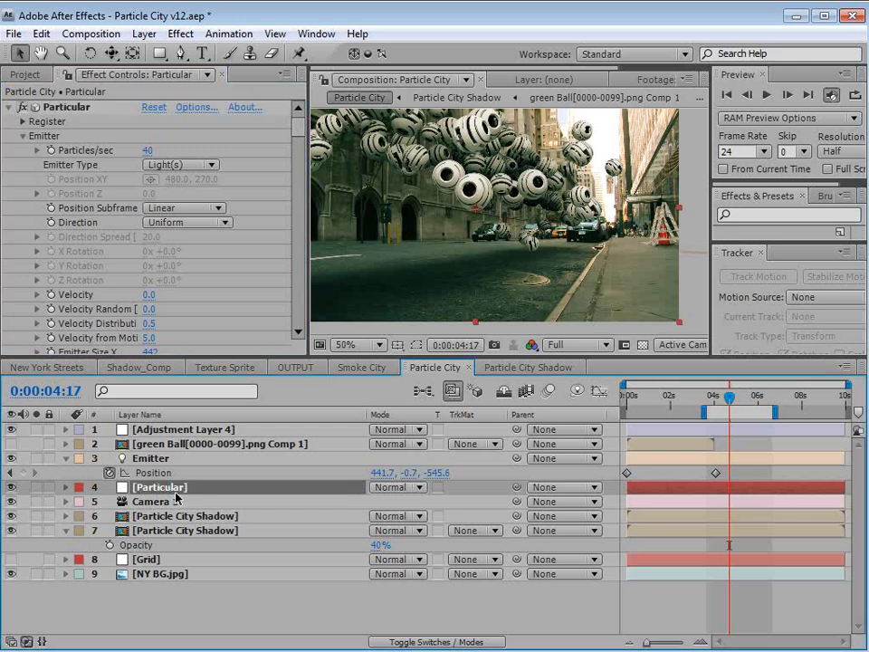
pyautogui.click(506, 367)
pyautogui.hotkey('ctrl', 'shift', ']')
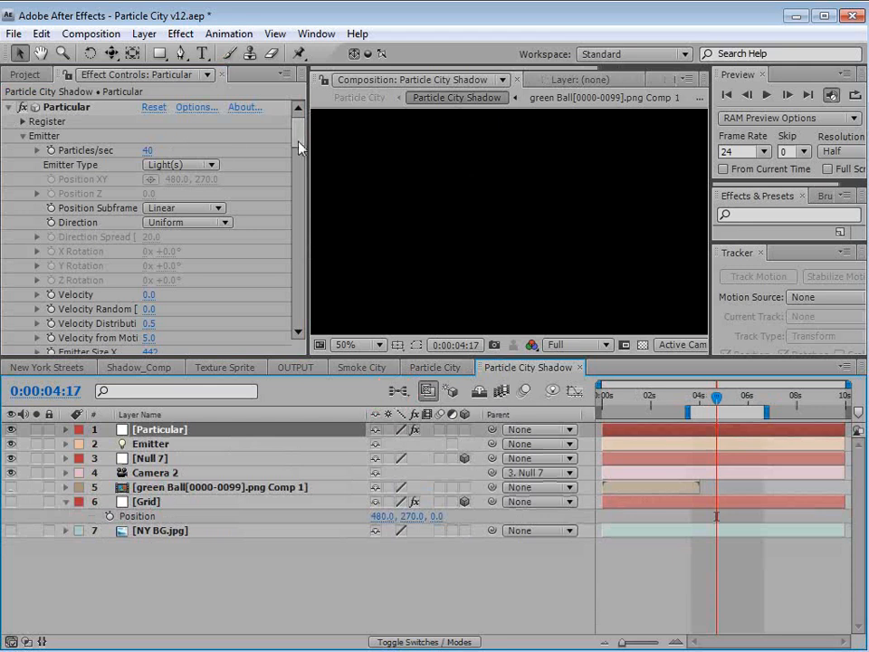
# - Change the copied Particular layer's Particle Type to Sphere and set the particle Size to 20
pyautogui.moveTo(301, 144); pyautogui.dragTo(300, 188)
pyautogui.click(179, 193)
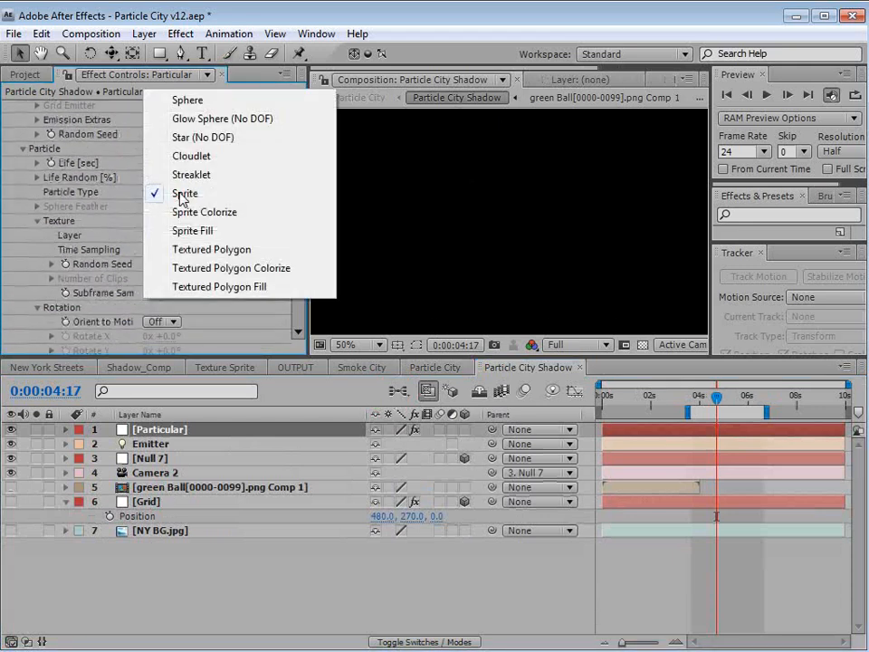
pyautogui.click(187, 105)
pyautogui.scroll(-6, 221, 139)
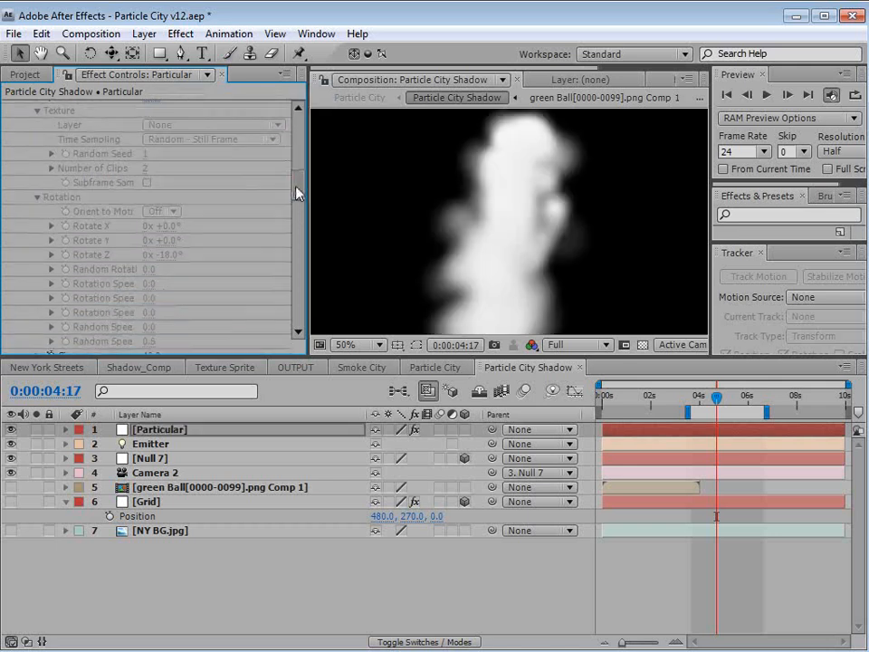
pyautogui.click(151, 244)
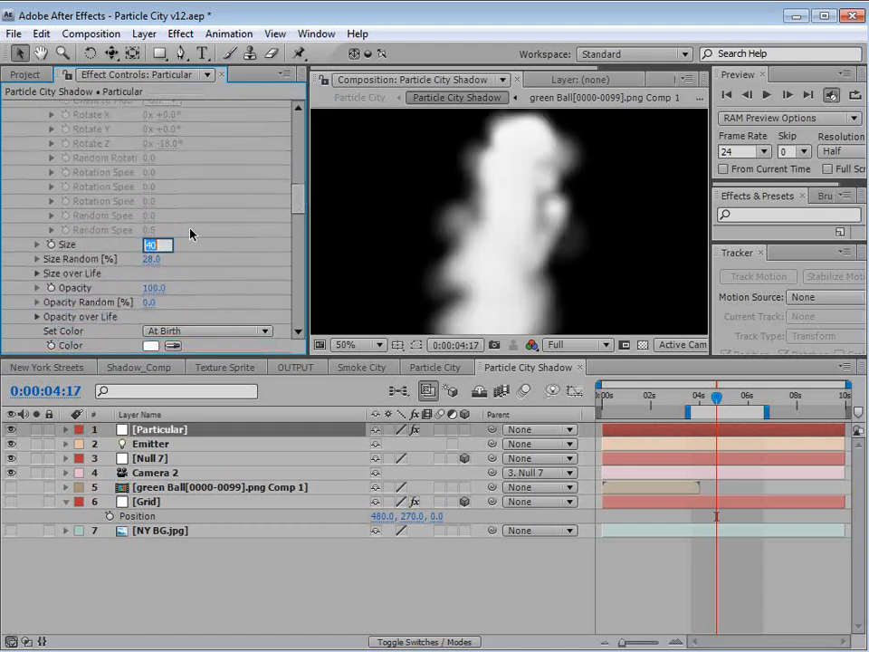
pyautogui.write('20')
pyautogui.press('Return')
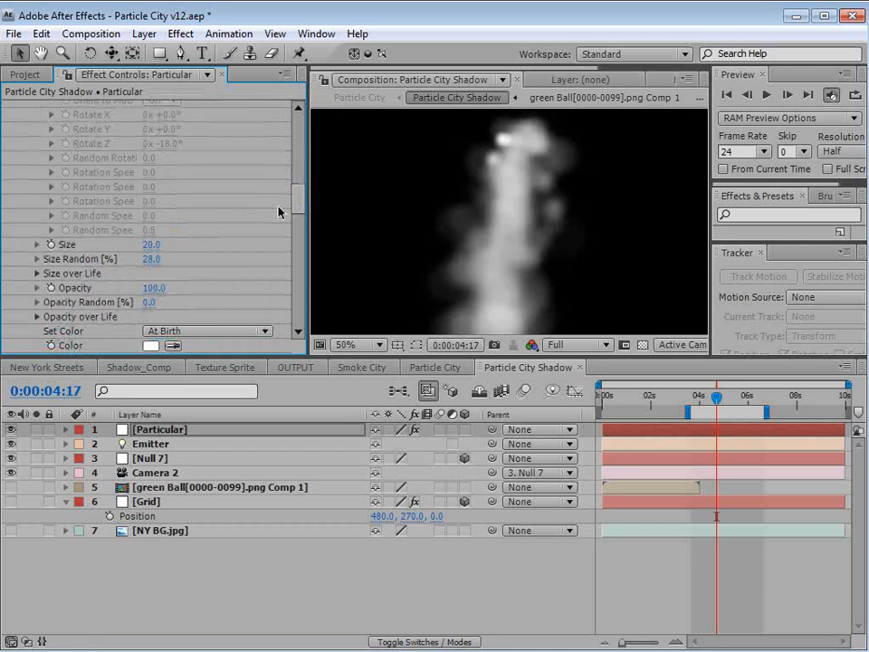
# - Turn off Shadowlet for Main in the Shading settings of Particle City Shadow's Particular effect
pyautogui.moveTo(295, 205); pyautogui.dragTo(295, 223)
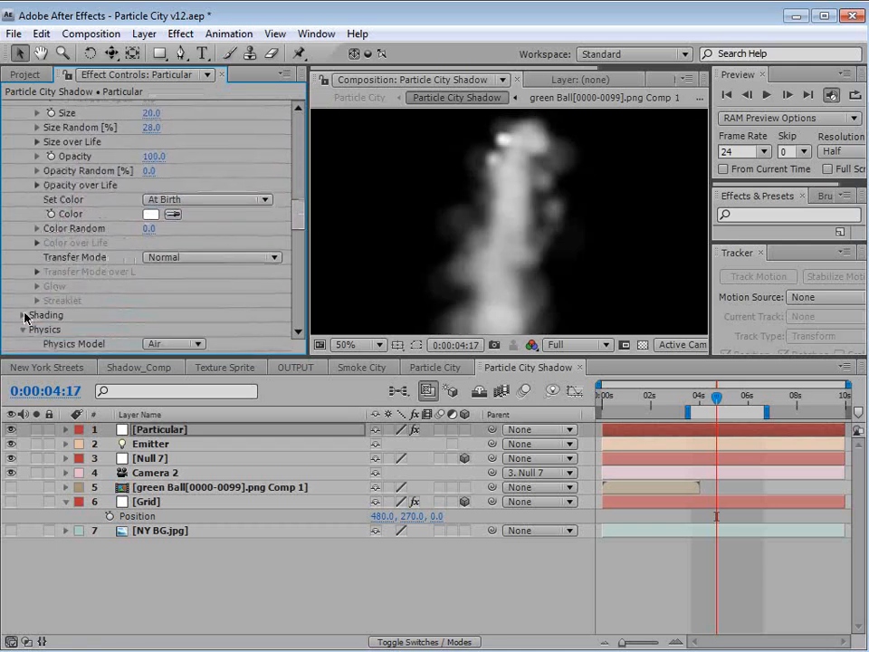
pyautogui.click(24, 315)
pyautogui.scroll(-5, 24, 316)
pyautogui.click(162, 253)
pyautogui.click(179, 236)
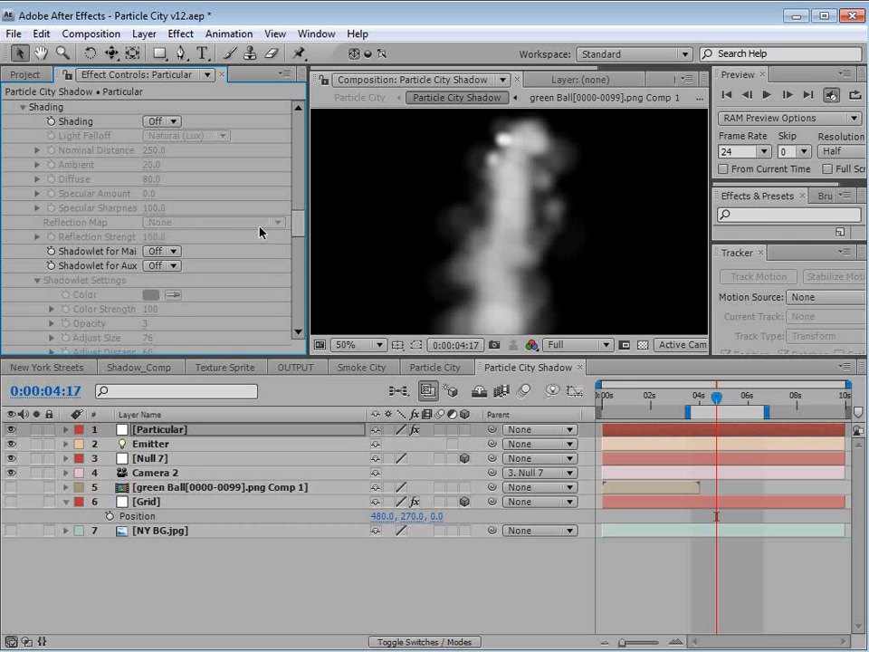
# - Adjust Far Start Fade in the shadow Particular's Visibility settings and check the shadow in Particle City at 0:00:05:22
pyautogui.moveTo(300, 227); pyautogui.dragTo(300, 297)
pyautogui.click(21, 204)
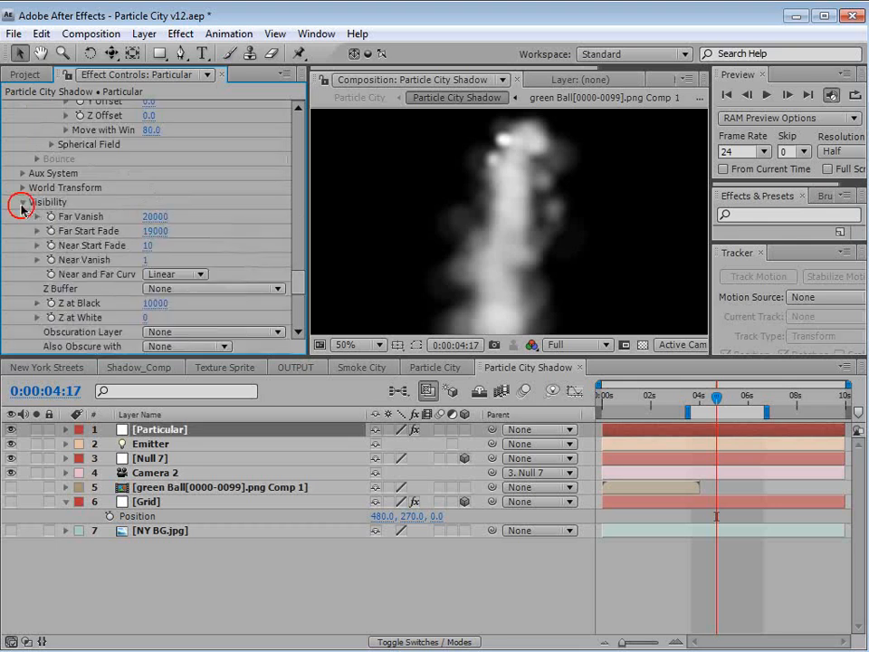
pyautogui.moveTo(153, 234); pyautogui.dragTo(198, 195)
pyautogui.click(433, 367)
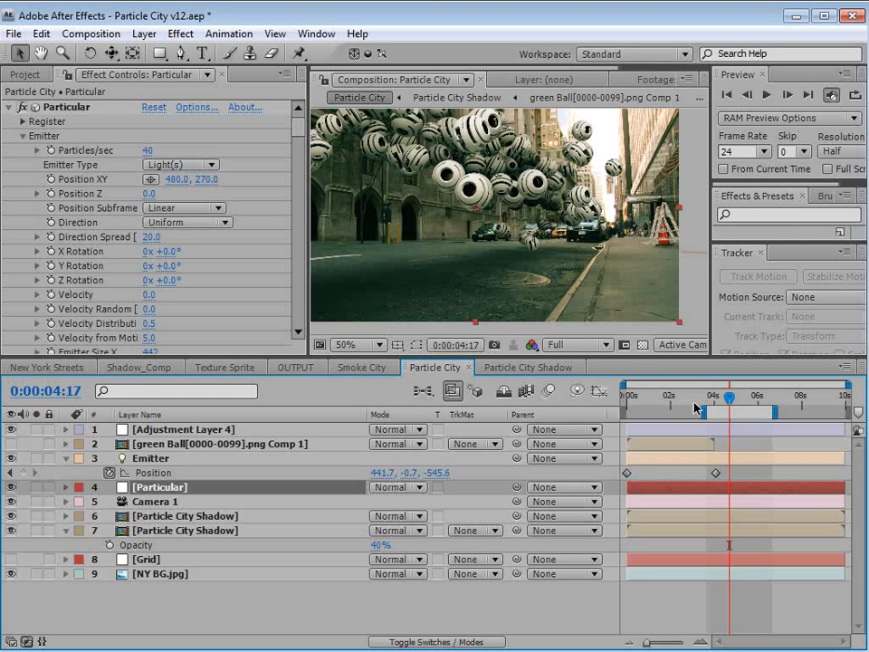
pyautogui.moveTo(729, 397); pyautogui.dragTo(757, 400)
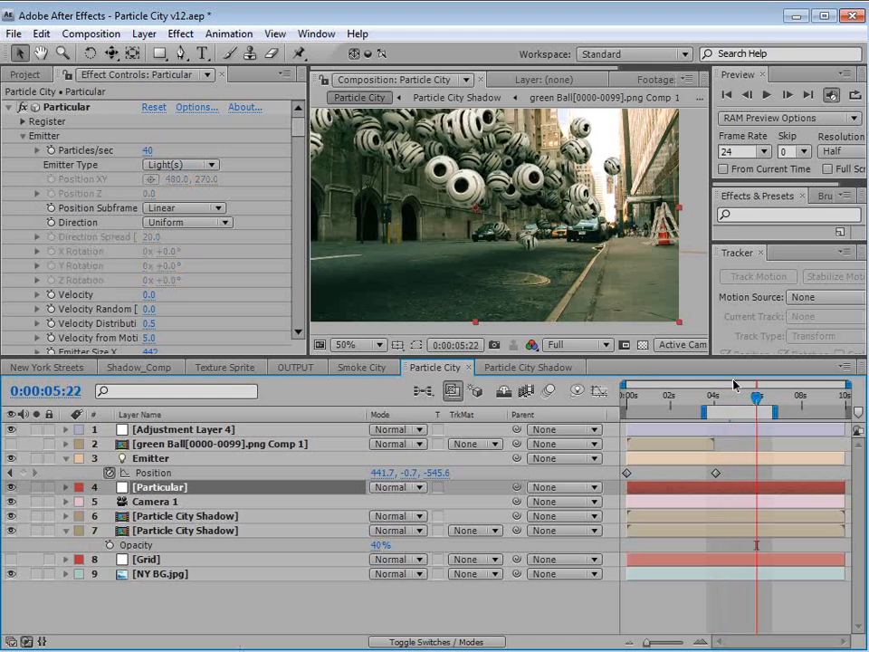
# - Lower the Emitter light at its 0:00:04:02 keyframe in Particle City, setting its Position to 443.7, 106.3, -545.6
pyautogui.click(159, 457)
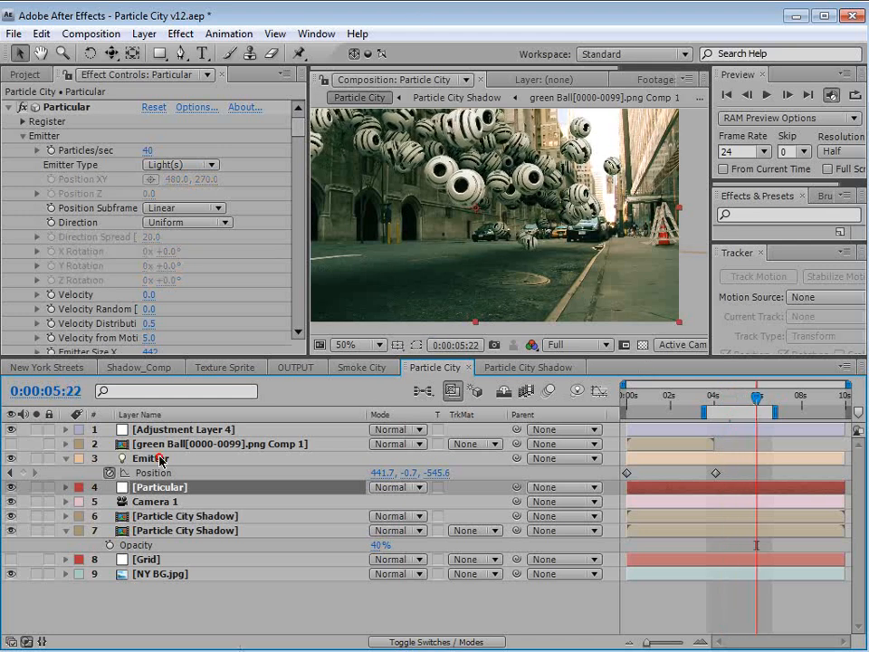
pyautogui.moveTo(719, 394); pyautogui.dragTo(716, 397)
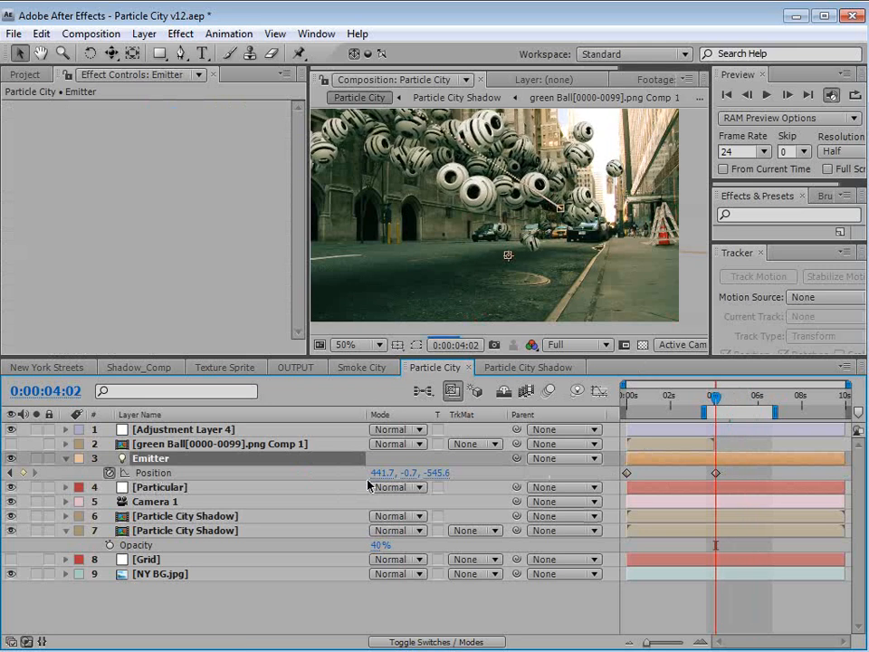
pyautogui.moveTo(382, 473); pyautogui.dragTo(526, 449)
# - Replace the Emitter light in Particle City Shadow with a copy of the repositioned Emitter from Particle City
pyautogui.click(644, 459)
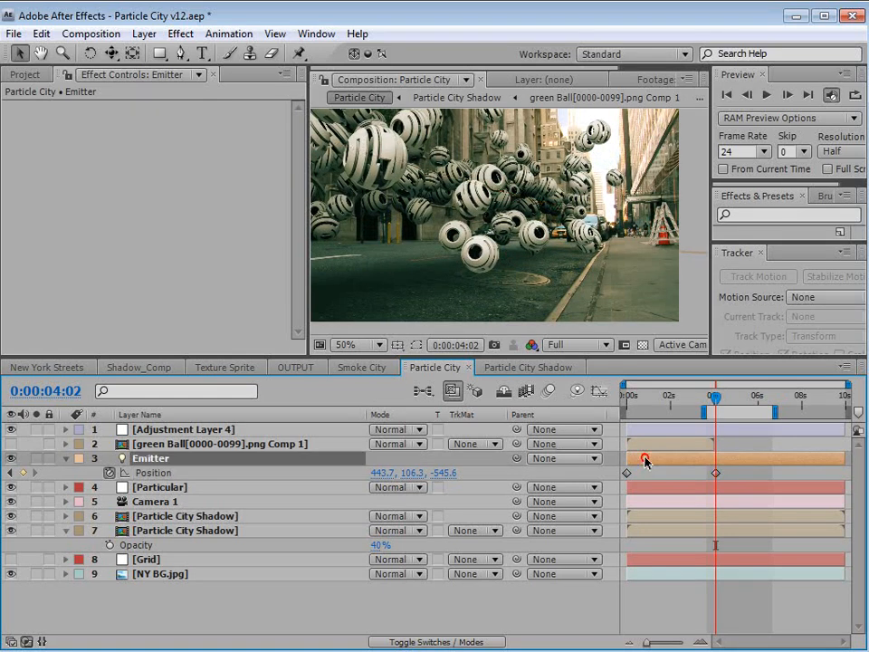
pyautogui.click(482, 367)
pyautogui.click(153, 445)
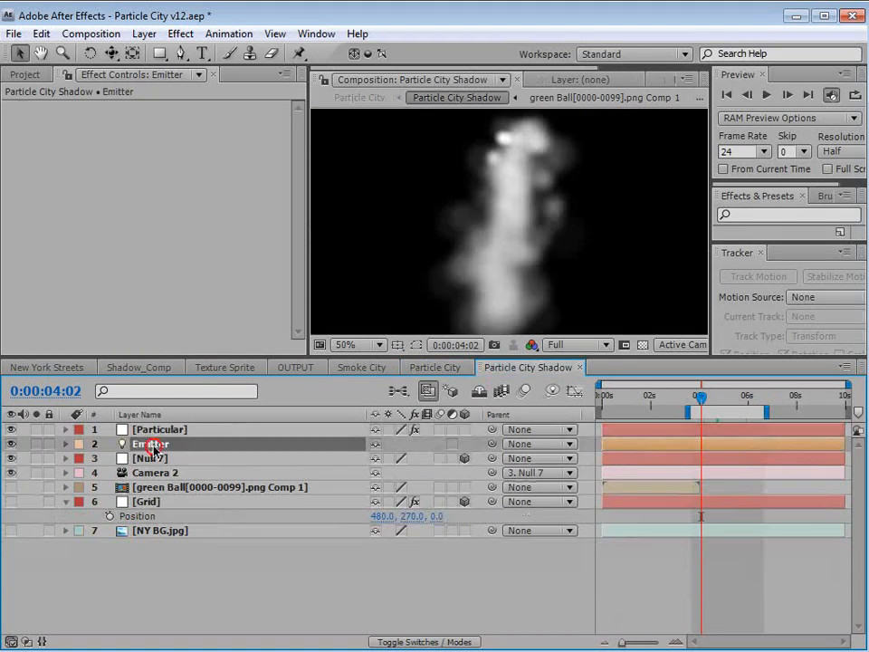
pyautogui.hotkey('ctrl', 'x')
pyautogui.hotkey('ctrl', 'v')
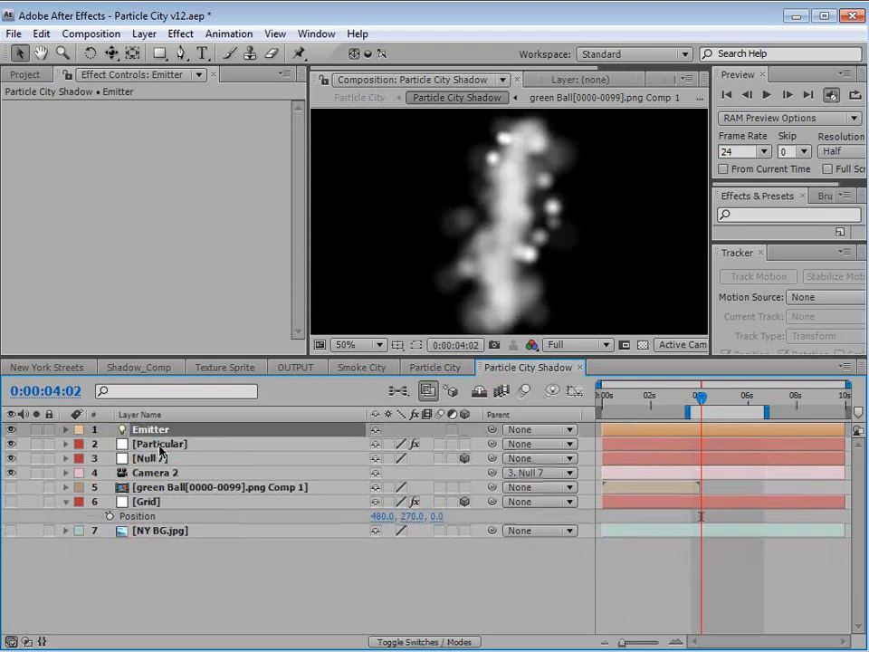
# - Check the ball stream and its street shadow in Particle City at 0:00:06:03 in a wider composition view with nothing selected
pyautogui.click(450, 367)
pyautogui.click(726, 397)
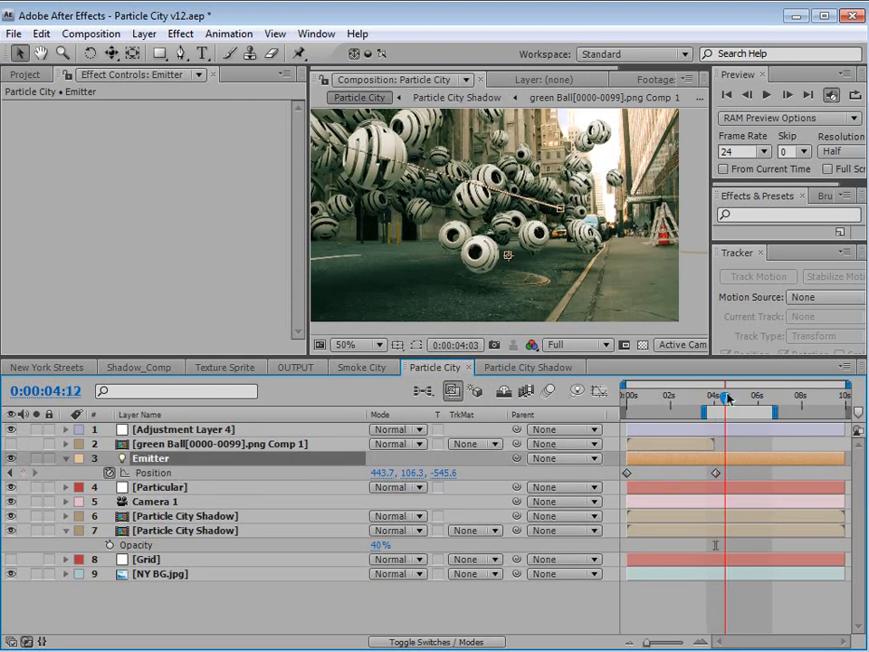
pyautogui.moveTo(726, 396); pyautogui.dragTo(760, 396)
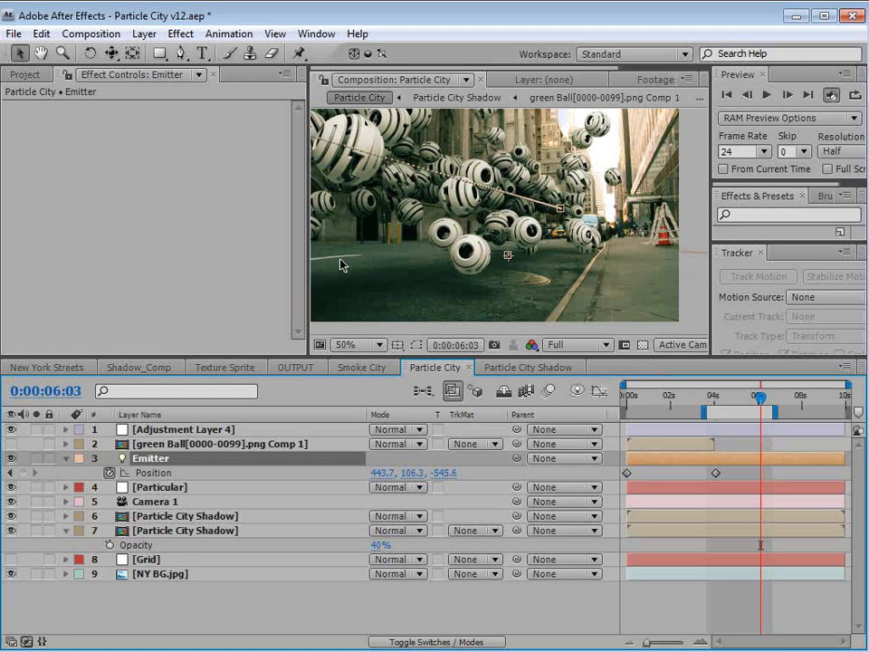
pyautogui.moveTo(307, 258); pyautogui.dragTo(245, 258)
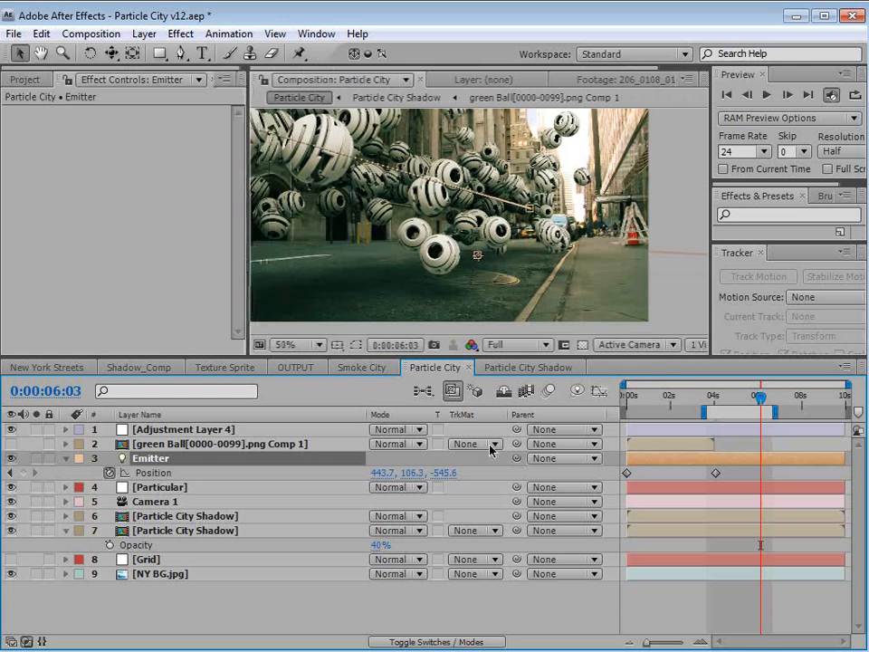
pyautogui.click(692, 607)
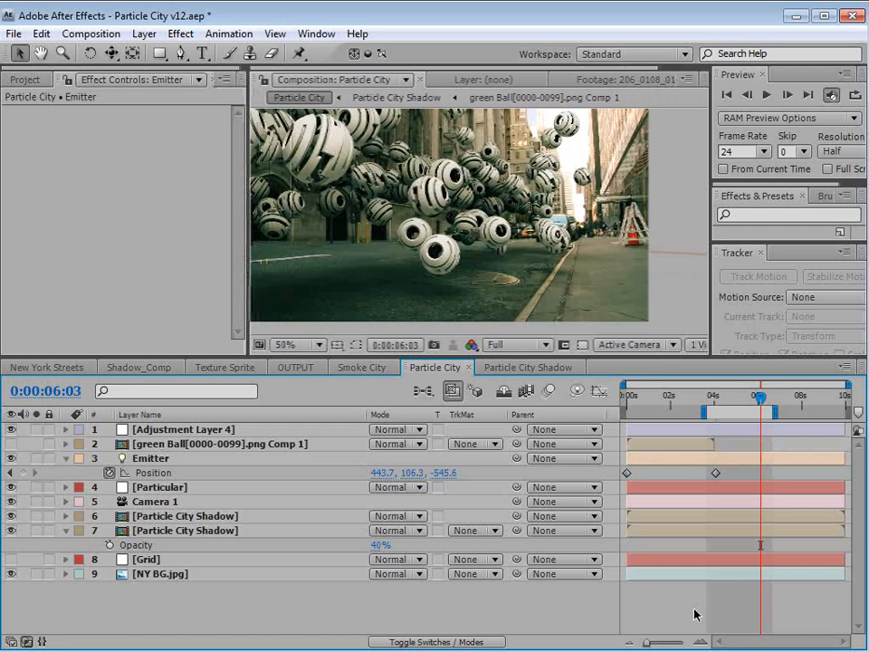
# - Set the lower Particle City Shadow layer's Opacity to 51% and reveal the Opacity of the upper Particle City Shadow layer
pyautogui.moveTo(379, 545)
pyautogui.mouseDown()
pyautogui.moveTo(389, 545)
pyautogui.moveTo(360, 530)
pyautogui.moveTo(366, 530)
pyautogui.mouseUp()
pyautogui.click(185, 529)
pyautogui.click(206, 517)
pyautogui.press('t')
pyautogui.click(377, 610)
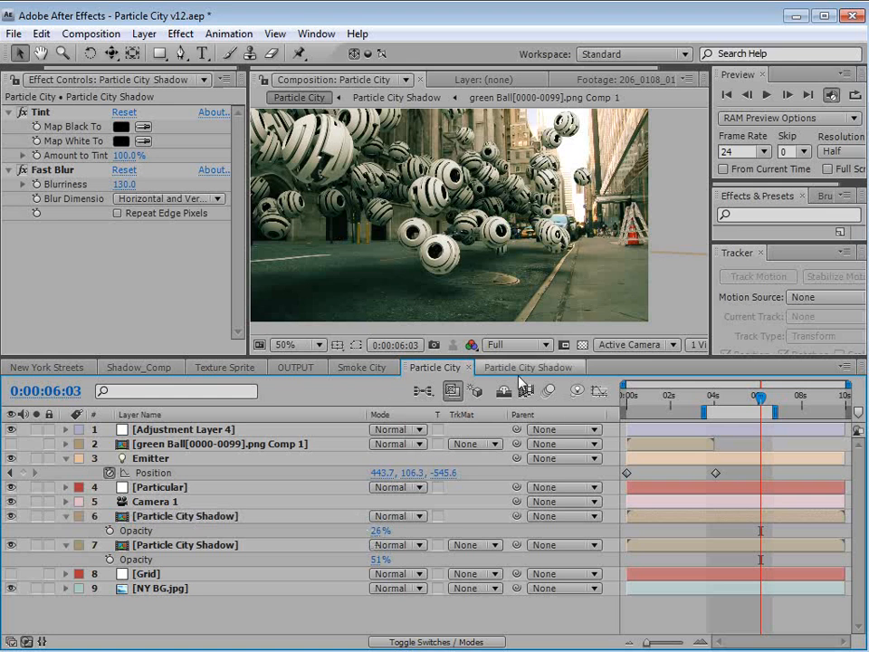
# - Inspect the Particle City composite at 100% in a maximized, recentred composition view
pyautogui.press('`')
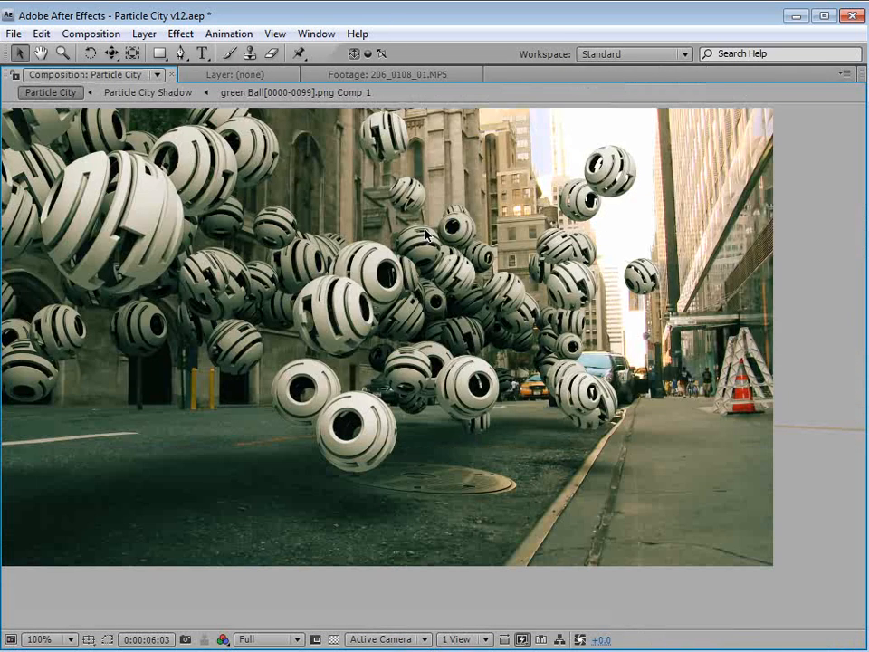
pyautogui.moveTo(425, 234); pyautogui.dragTo(496, 266)
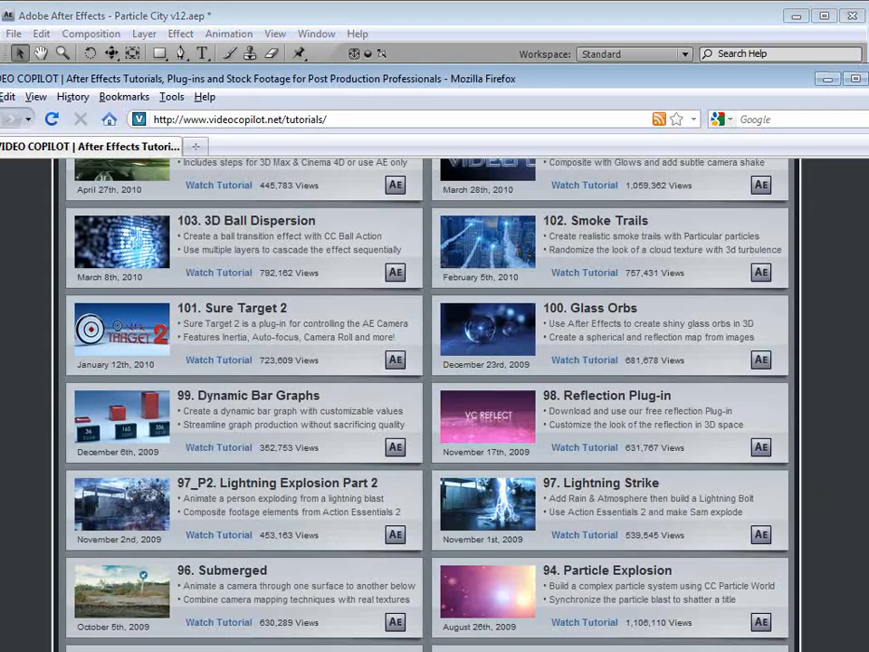
# - Browse the Video Copilot tutorials page in Firefox, looking through the tutorials listed by date
pyautogui.scroll(15, 426, 408)
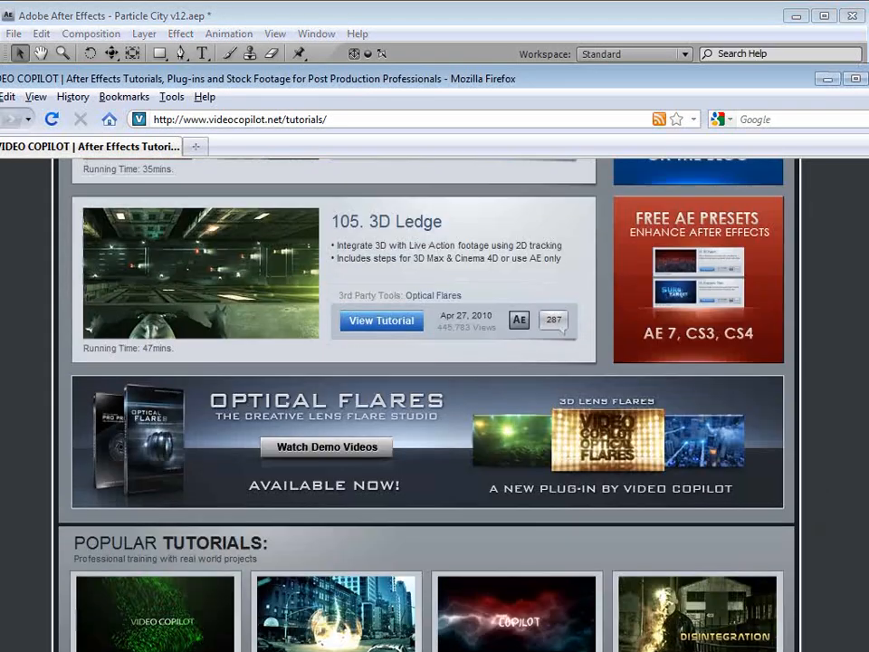
pyautogui.scroll(3, 425, 408)
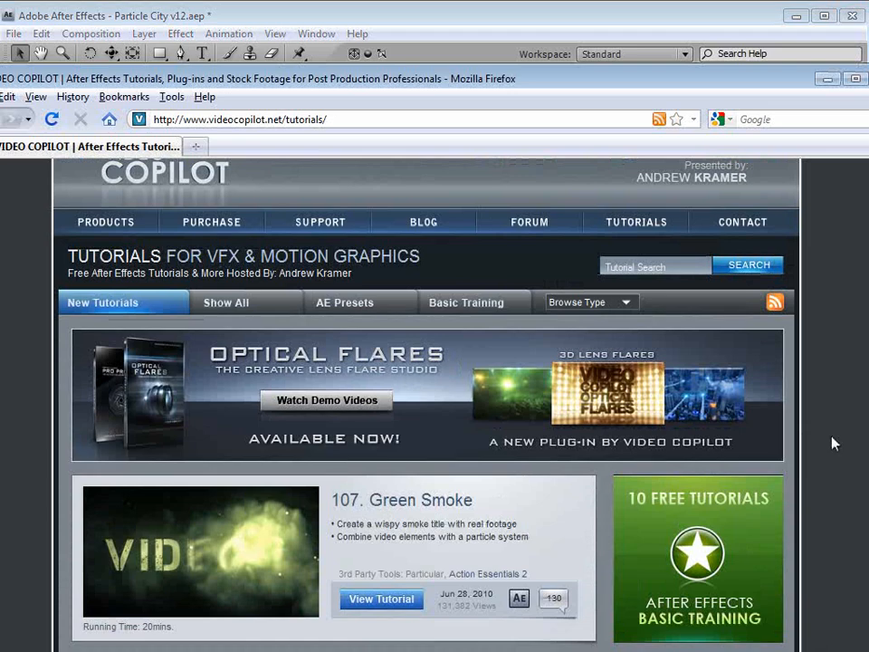
pyautogui.scroll(-13, 834, 443)
pyautogui.scroll(-18, 391, 231)
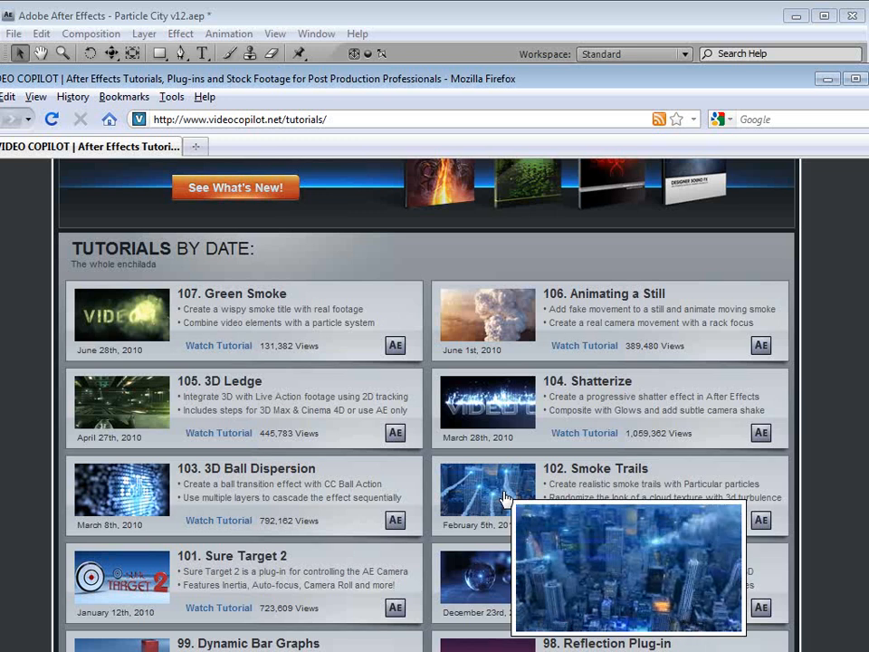
pyautogui.scroll(-11, 234, 482)
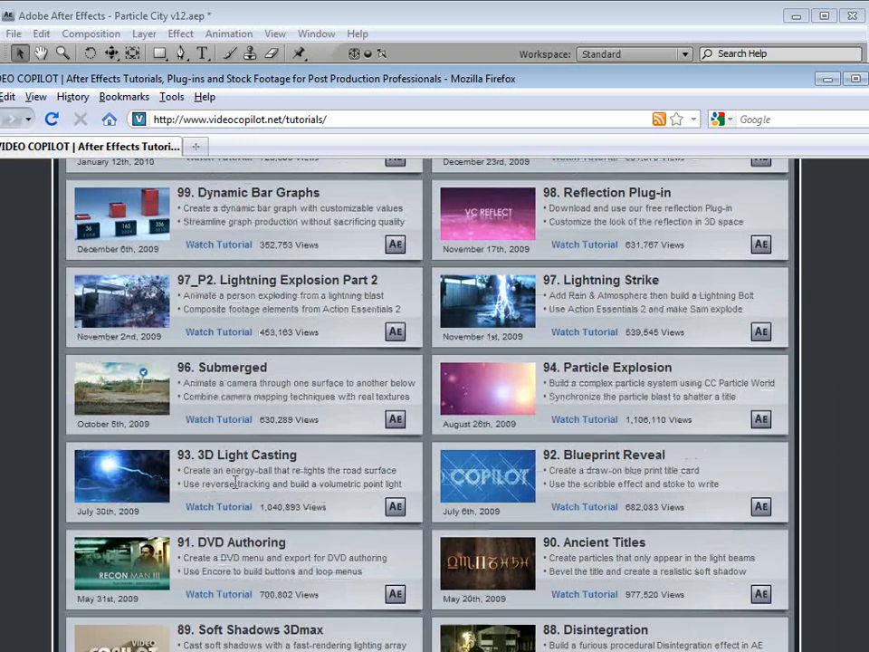
pyautogui.moveTo(124, 485)
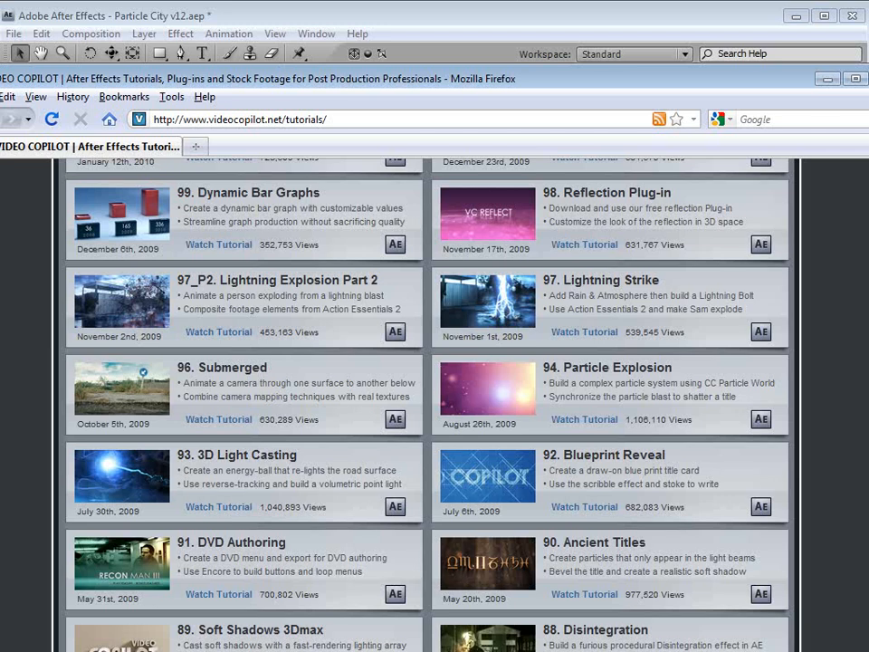
pyautogui.scroll(20, 427, 406)
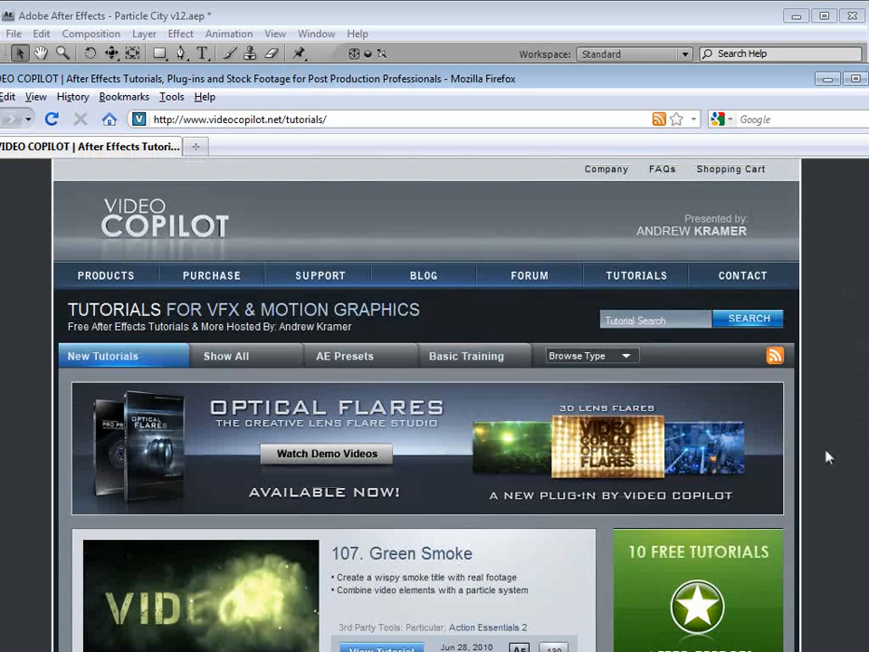
# - Open the Optical Flares product page, read through its features and example uses, and switch back to After Effects
pyautogui.click(282, 456)
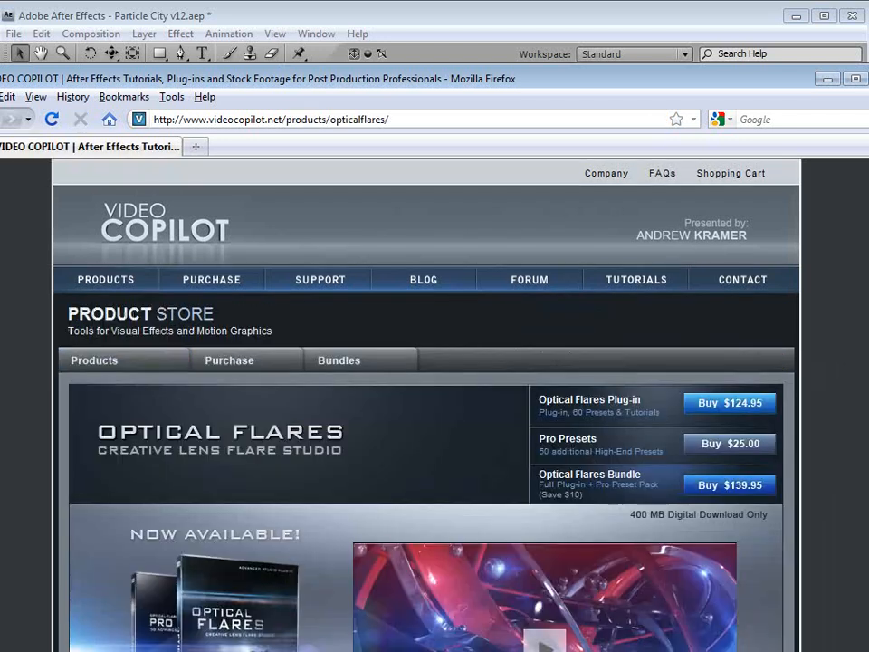
pyautogui.scroll(-1, 830, 375)
pyautogui.scroll(-8, 425, 403)
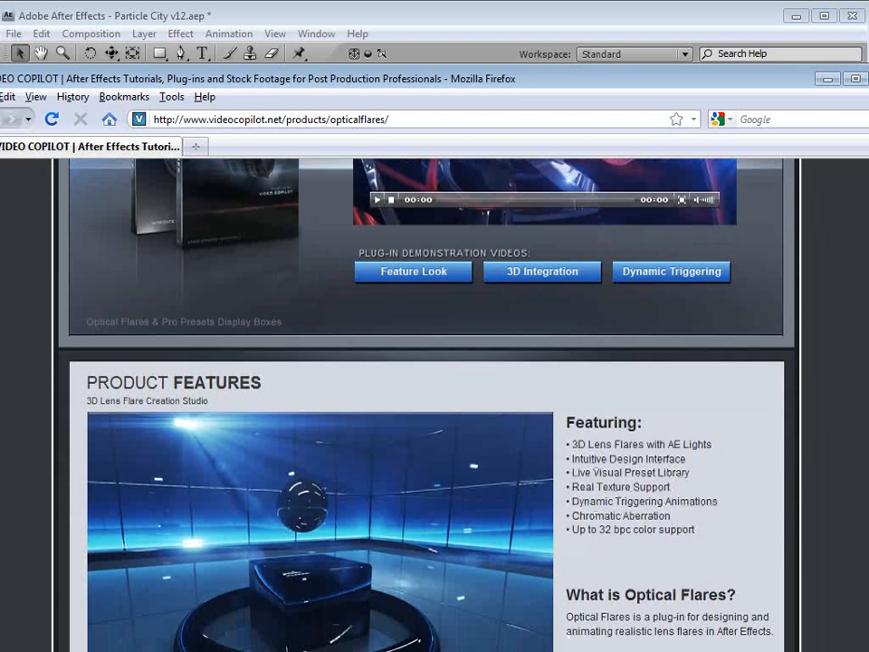
pyautogui.scroll(-10, 426, 403)
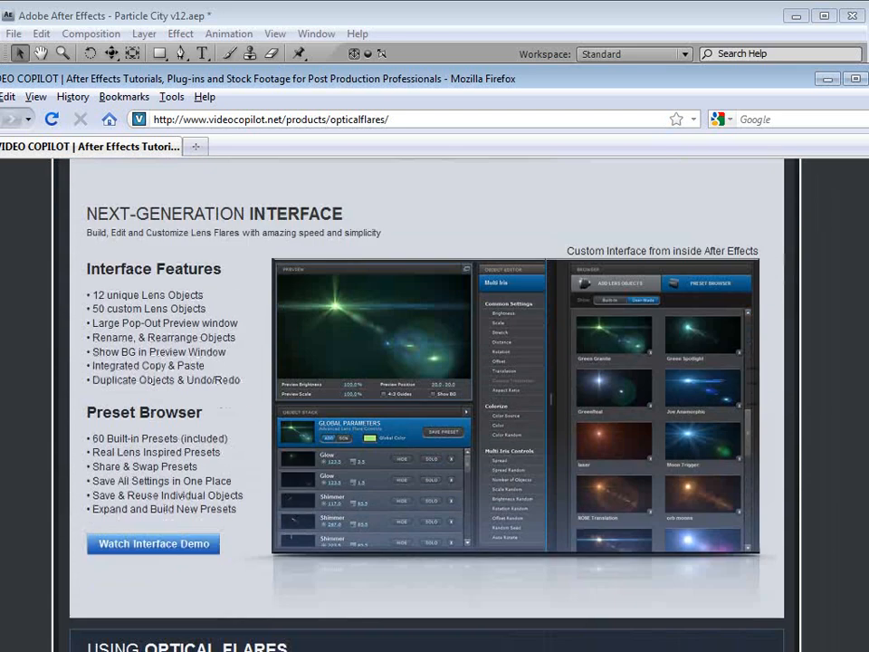
pyautogui.scroll(-14, 425, 403)
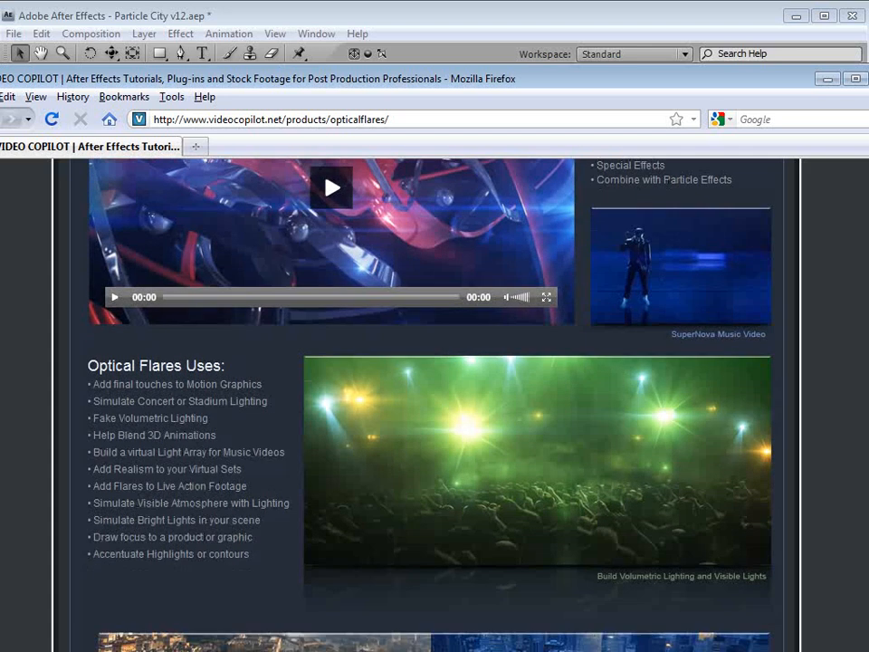
pyautogui.scroll(-13, 425, 403)
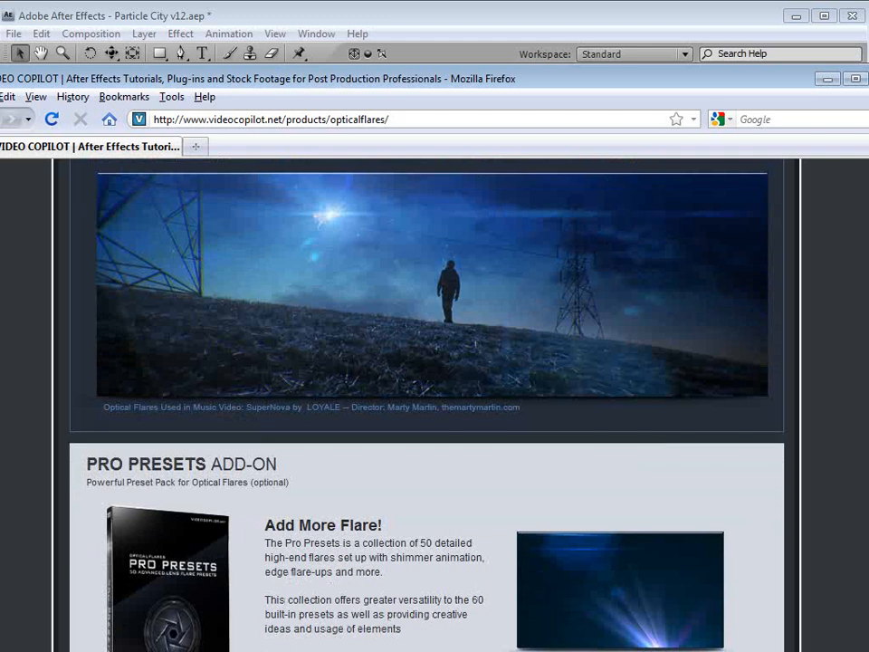
pyautogui.click(287, 15)
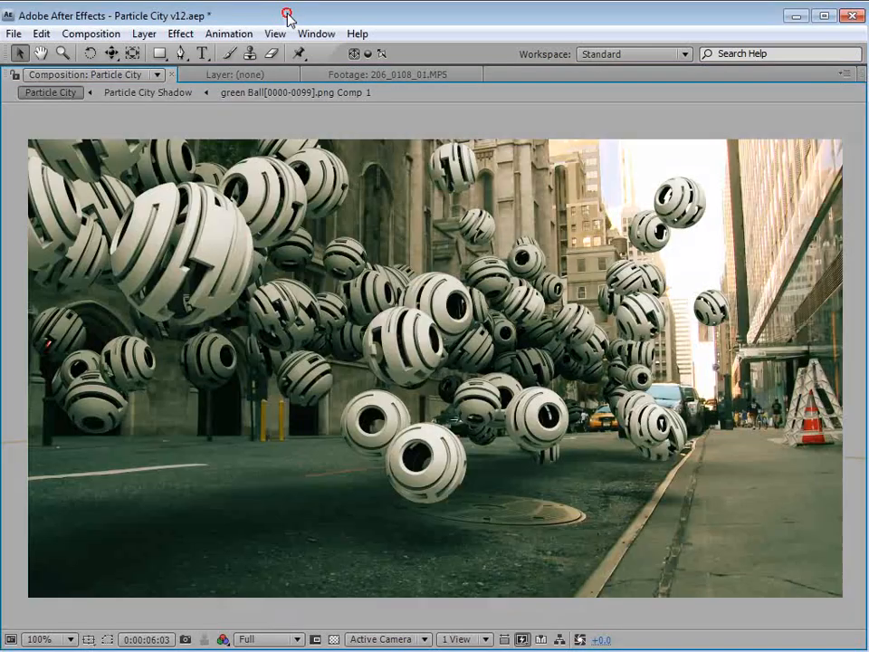